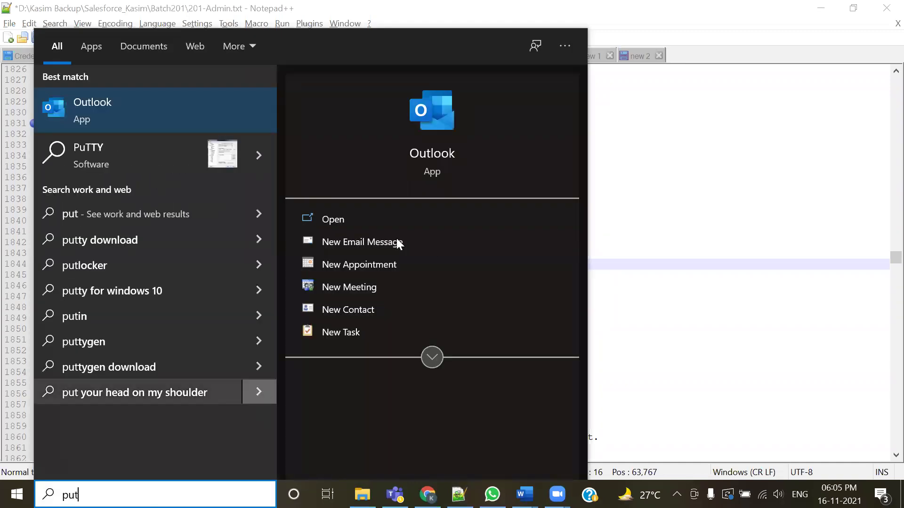
Open Outlook and preview the read ApexApplication script exception and the Salesforce Marketing message in the Deleted Items folder.
{"action": "left_click", "coordinate": [332, 219]}
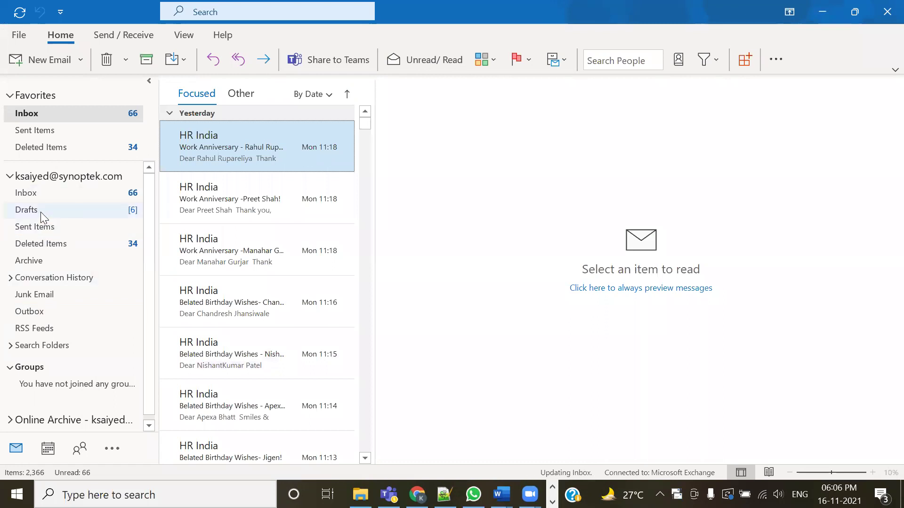
{"action": "left_click", "coordinate": [53, 250]}
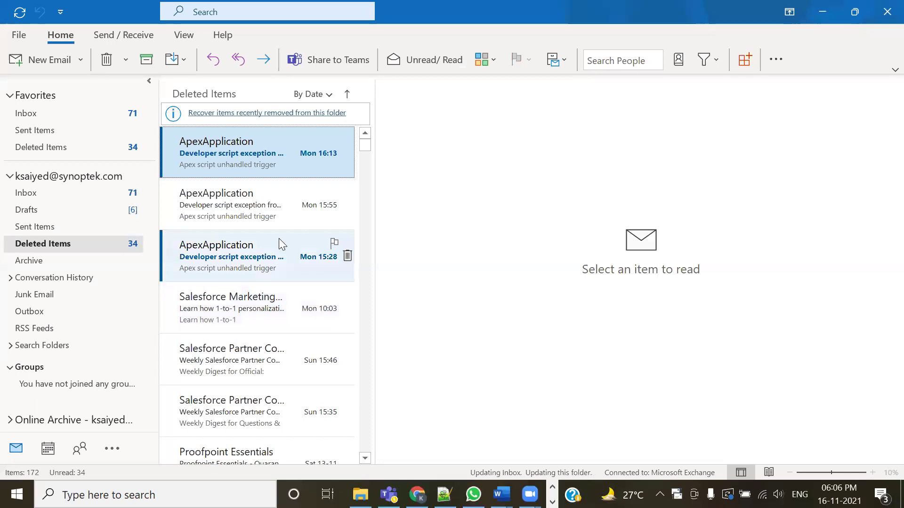
{"action": "left_click", "coordinate": [276, 206]}
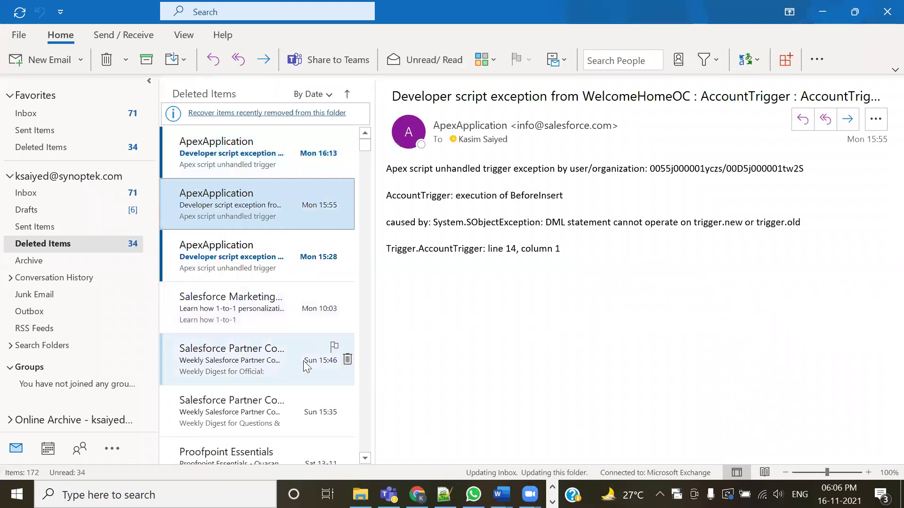
{"action": "left_click", "coordinate": [294, 321]}
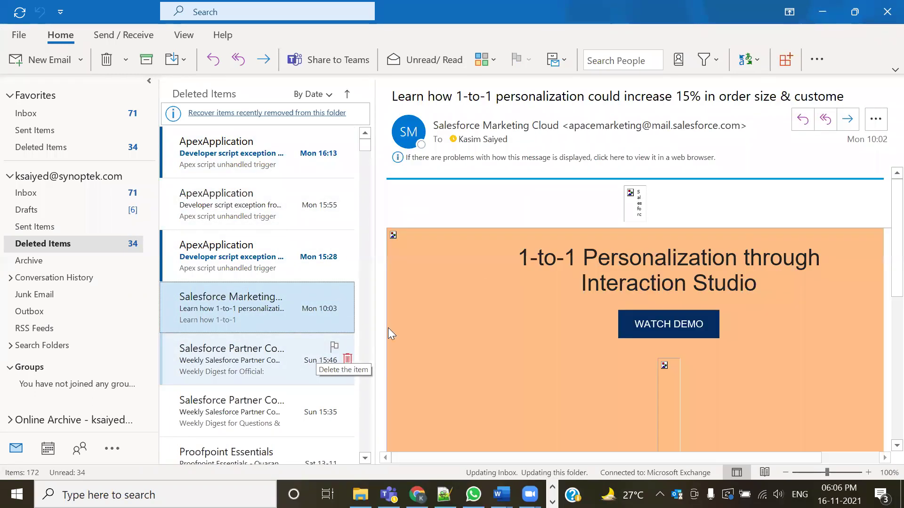
{"action": "scroll", "coordinate": [488, 277], "scroll_direction": "down", "scroll_amount": 1}
{"action": "scroll", "coordinate": [864, 264], "scroll_direction": "up", "scroll_amount": 1}
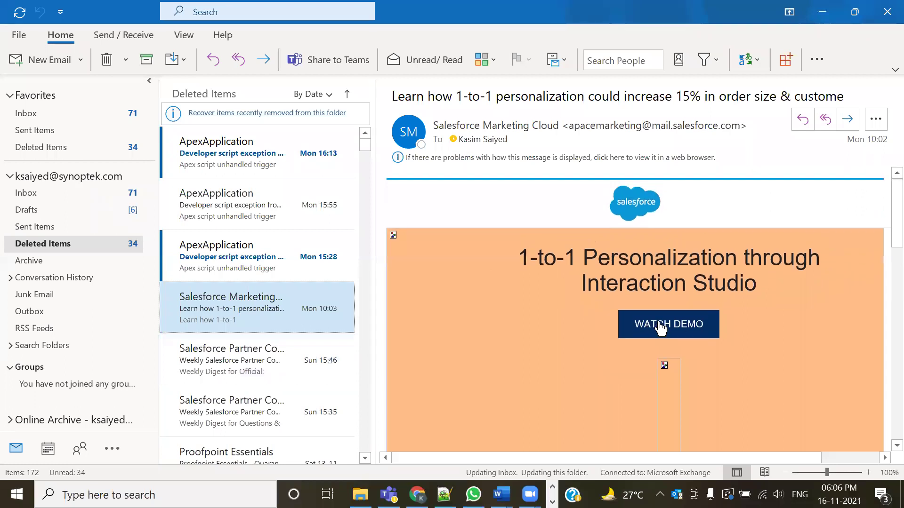
Read the Weekly Salesforce Partner Community Digest for Official: Partner Community through to its footer, dismissing the overdue meeting reminder.
{"action": "left_click", "coordinate": [183, 354]}
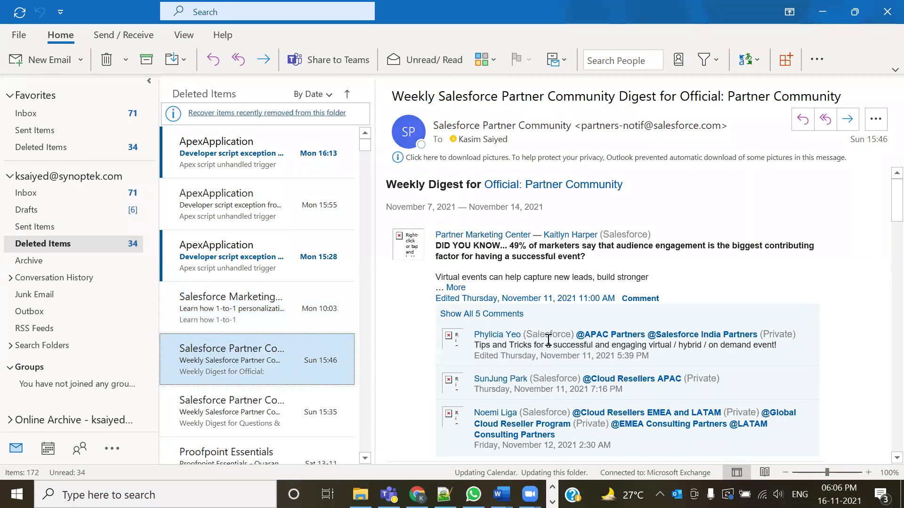
{"action": "scroll", "coordinate": [736, 311], "scroll_direction": "down", "scroll_amount": 1}
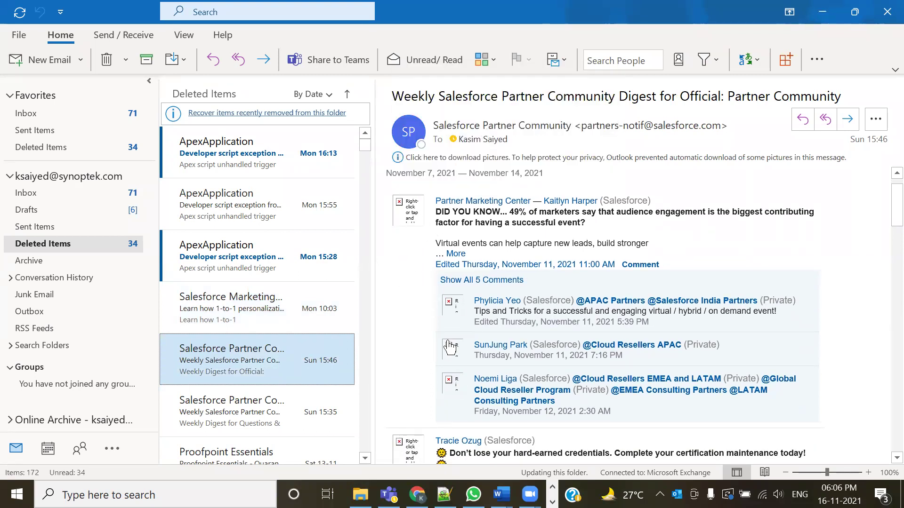
{"action": "scroll", "coordinate": [466, 314], "scroll_direction": "down", "scroll_amount": 2}
{"action": "scroll", "coordinate": [466, 315], "scroll_direction": "down", "scroll_amount": 1}
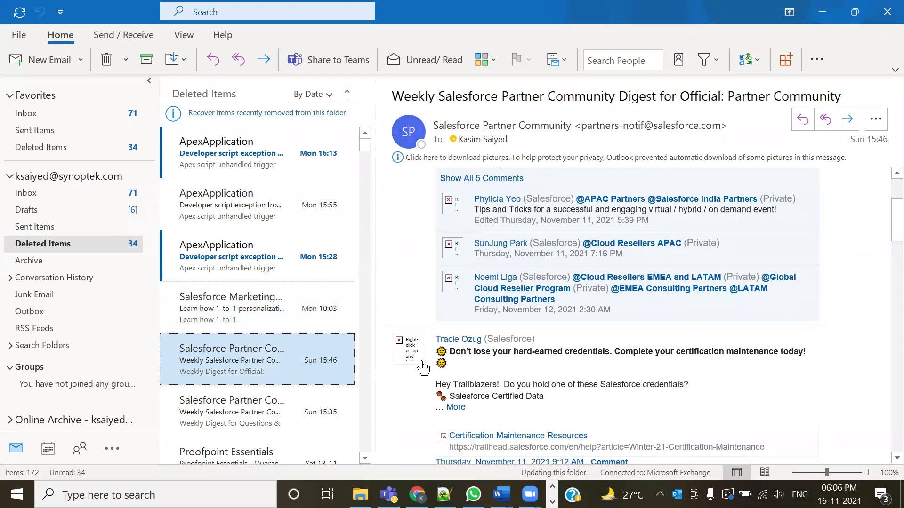
{"action": "scroll", "coordinate": [409, 359], "scroll_direction": "down", "scroll_amount": 3}
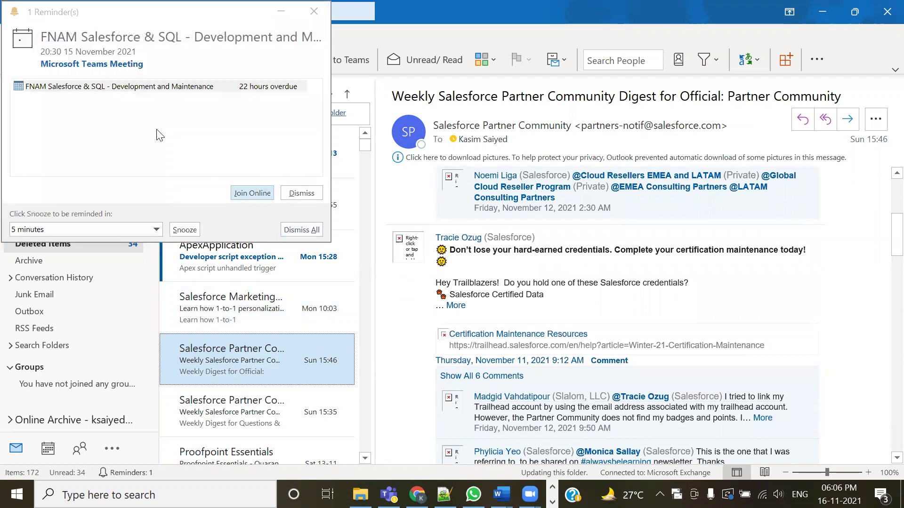
{"action": "left_click", "coordinate": [301, 194]}
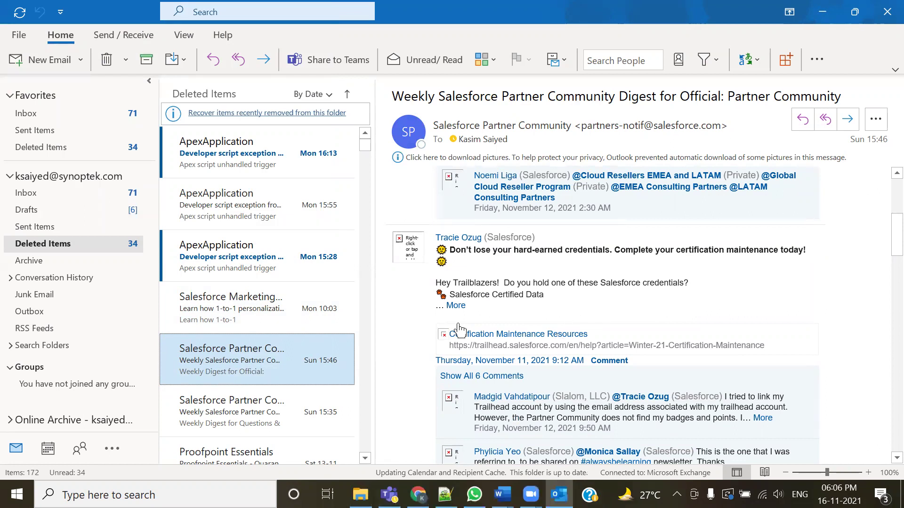
{"action": "scroll", "coordinate": [450, 392], "scroll_direction": "down", "scroll_amount": 1}
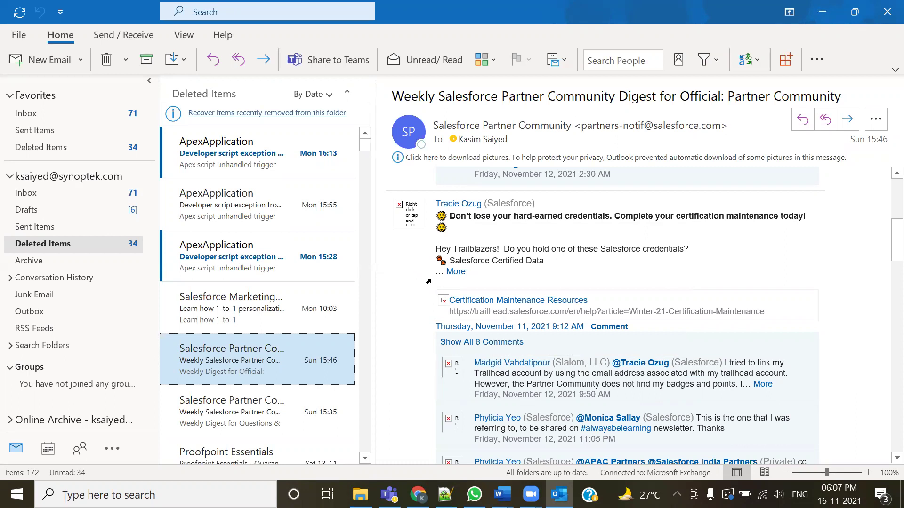
{"action": "scroll", "coordinate": [425, 287], "scroll_direction": "down", "scroll_amount": 3}
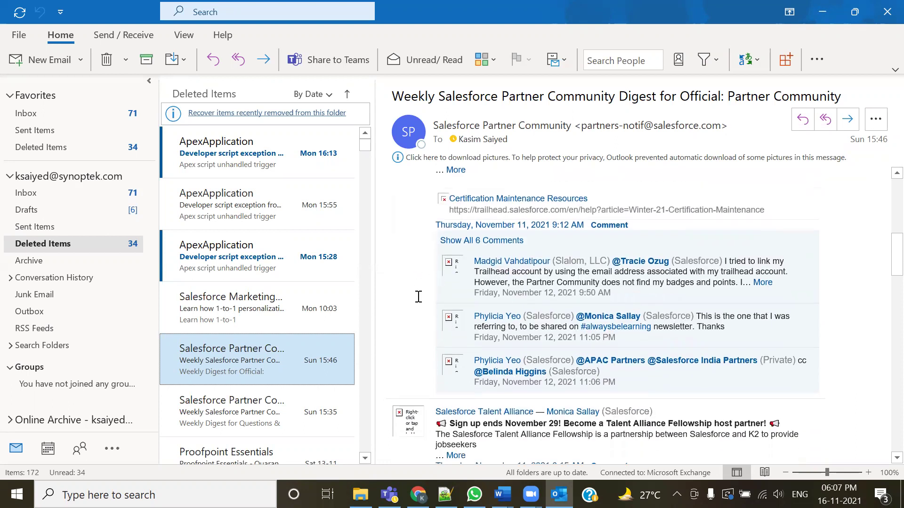
{"action": "scroll", "coordinate": [461, 376], "scroll_direction": "down", "scroll_amount": 3}
{"action": "scroll", "coordinate": [407, 297], "scroll_direction": "down", "scroll_amount": 2}
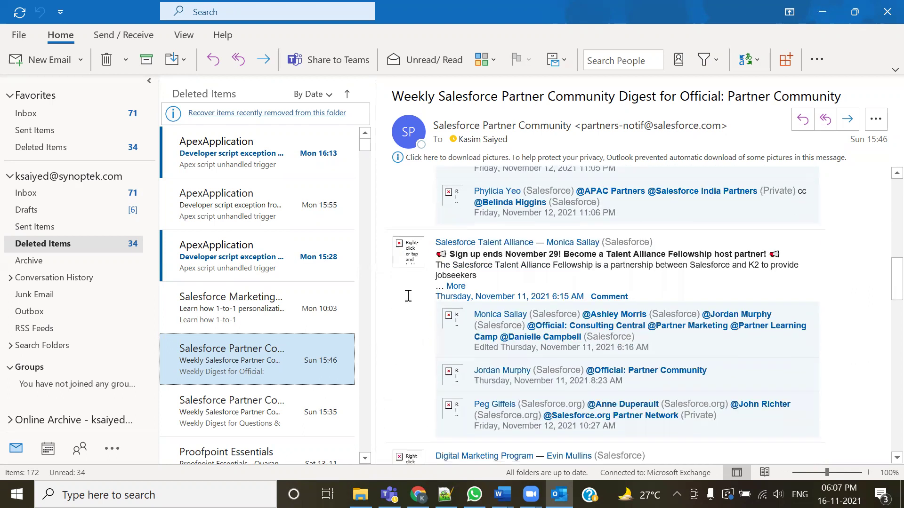
{"action": "scroll", "coordinate": [466, 376], "scroll_direction": "down", "scroll_amount": 14}
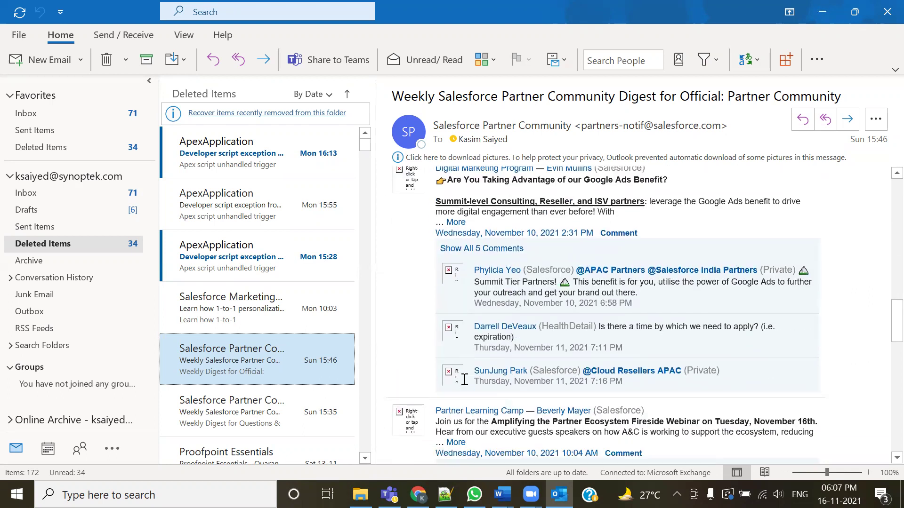
{"action": "scroll", "coordinate": [465, 380], "scroll_direction": "down", "scroll_amount": 1}
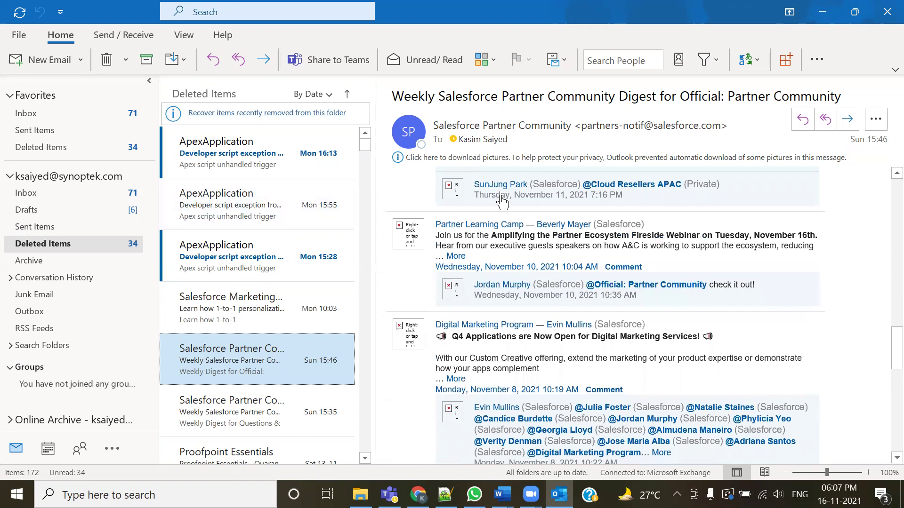
{"action": "scroll", "coordinate": [451, 358], "scroll_direction": "down", "scroll_amount": 5}
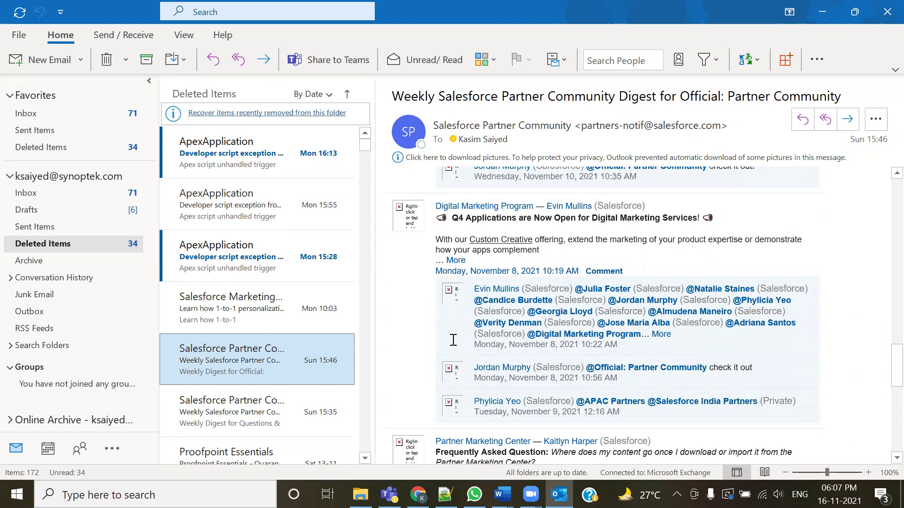
{"action": "scroll", "coordinate": [450, 372], "scroll_direction": "down", "scroll_amount": 5}
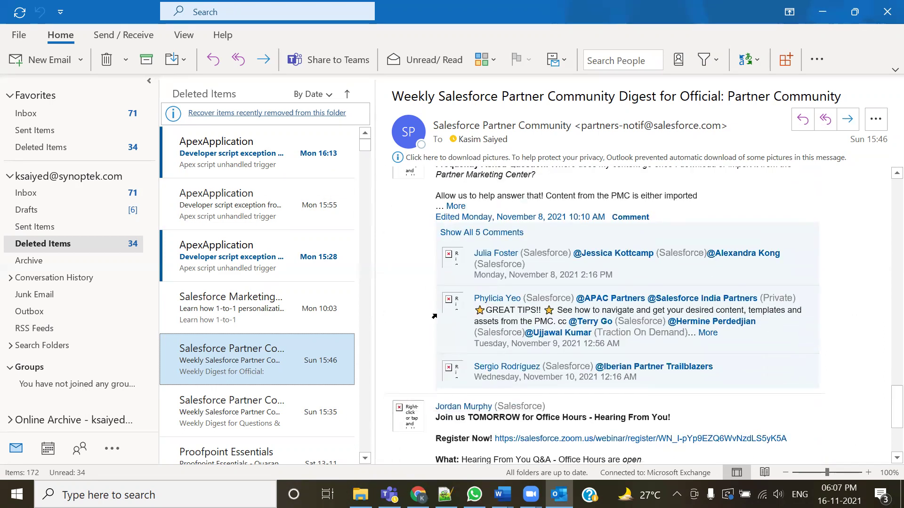
{"action": "scroll", "coordinate": [468, 329], "scroll_direction": "down", "scroll_amount": 4}
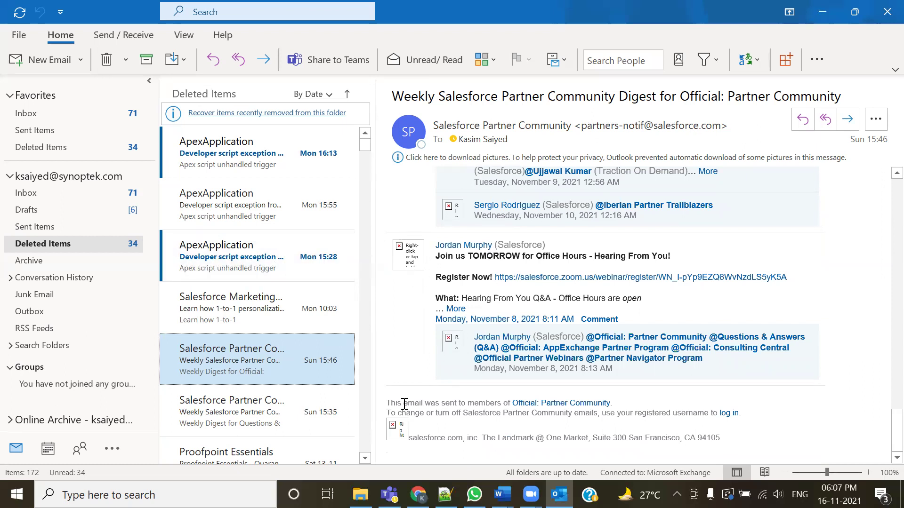
Switch to Notepad++ and highlight "( By using LetterHead)" in the HTML email template heading of 201-Admin.txt.
{"action": "left_click", "coordinate": [445, 495]}
{"action": "scroll", "coordinate": [366, 273], "scroll_direction": "up", "scroll_amount": 18}
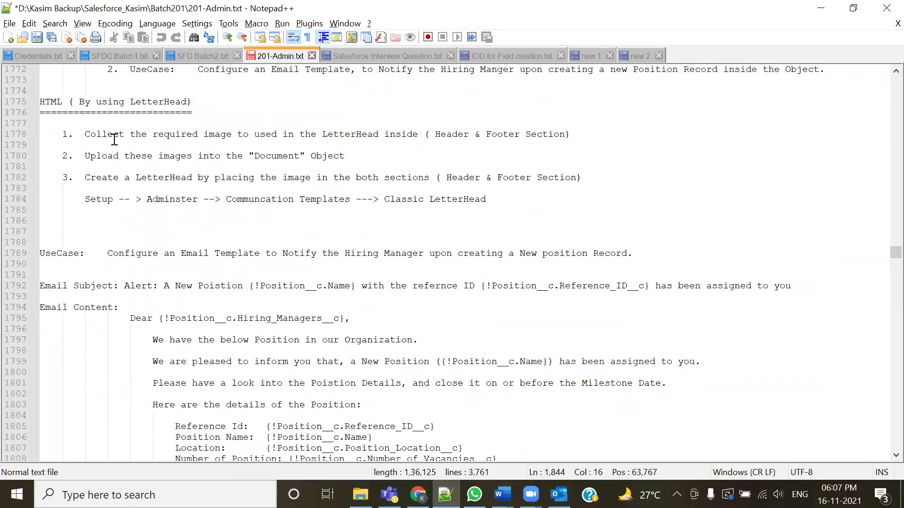
{"action": "left_click_drag", "start_coordinate": [62, 102], "coordinate": [228, 101]}
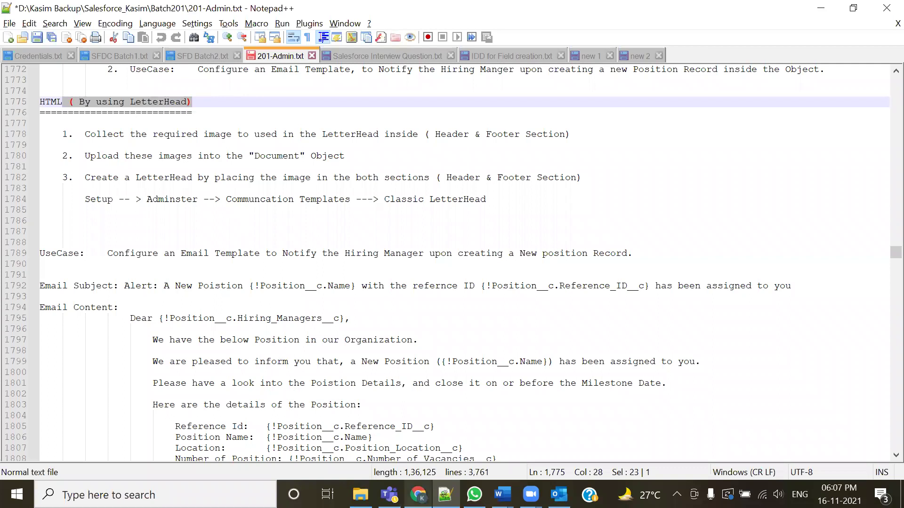
Switch to Salesforce Setup in Chrome, open Skyline LetterHead from the classic letterheads, and examine its header and footer images.
{"action": "left_click", "coordinate": [418, 494]}
{"action": "scroll", "coordinate": [227, 393], "scroll_direction": "down", "scroll_amount": 5}
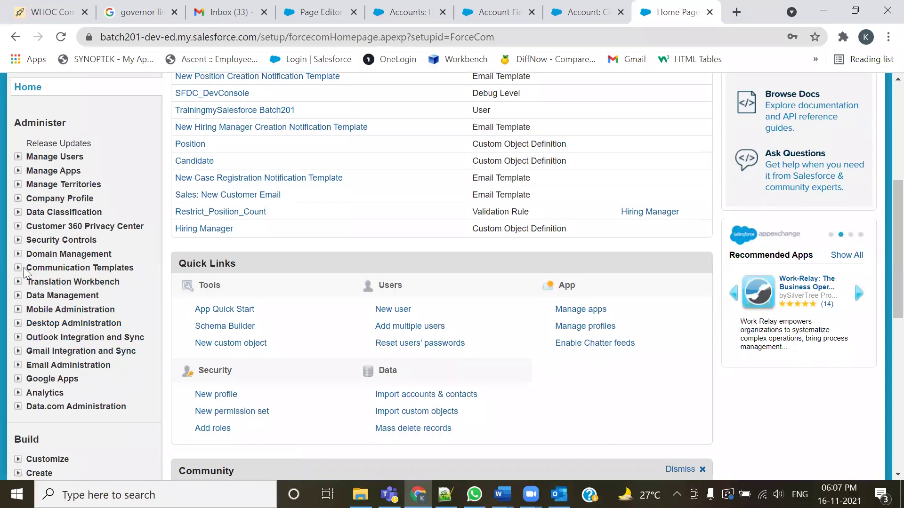
{"action": "left_click", "coordinate": [21, 268]}
{"action": "left_click", "coordinate": [80, 282]}
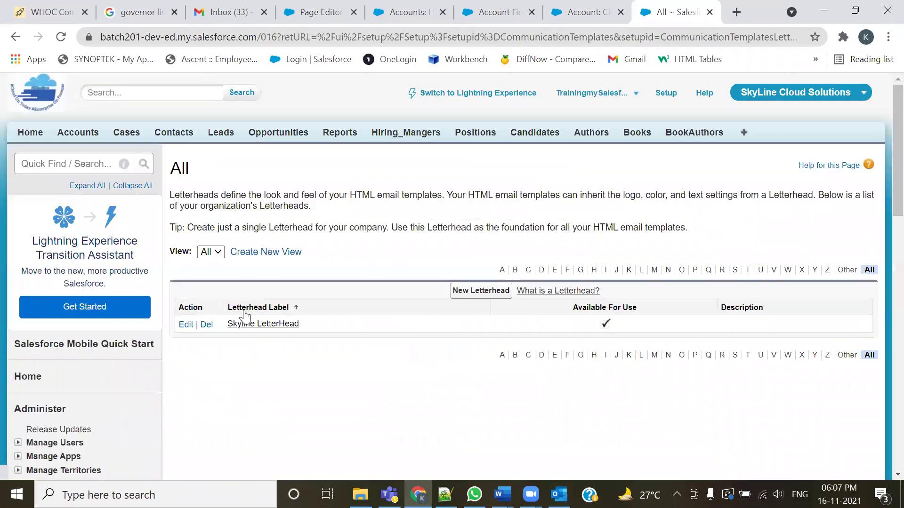
{"action": "left_click", "coordinate": [257, 327]}
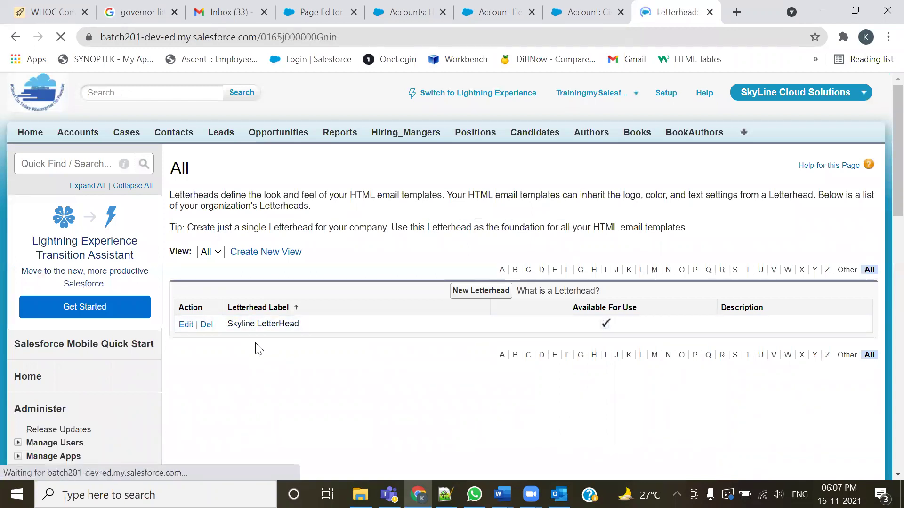
{"action": "scroll", "coordinate": [261, 353], "scroll_direction": "down", "scroll_amount": 5}
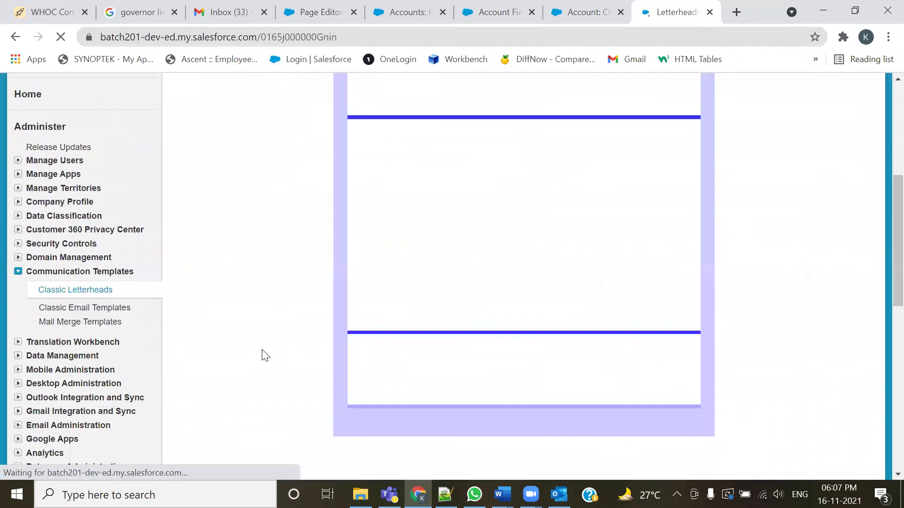
{"action": "scroll", "coordinate": [353, 311], "scroll_direction": "up", "scroll_amount": 6}
{"action": "scroll", "coordinate": [376, 278], "scroll_direction": "down", "scroll_amount": 10}
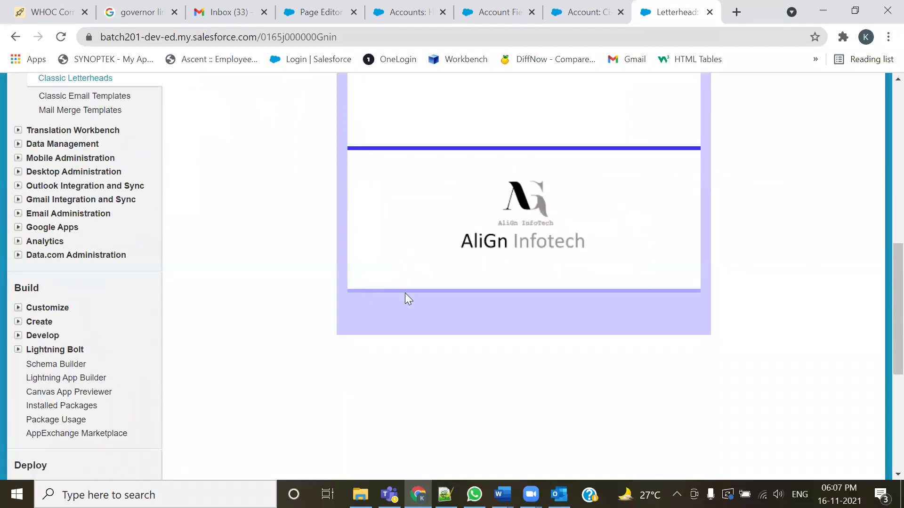
{"action": "scroll", "coordinate": [375, 311], "scroll_direction": "up", "scroll_amount": 4}
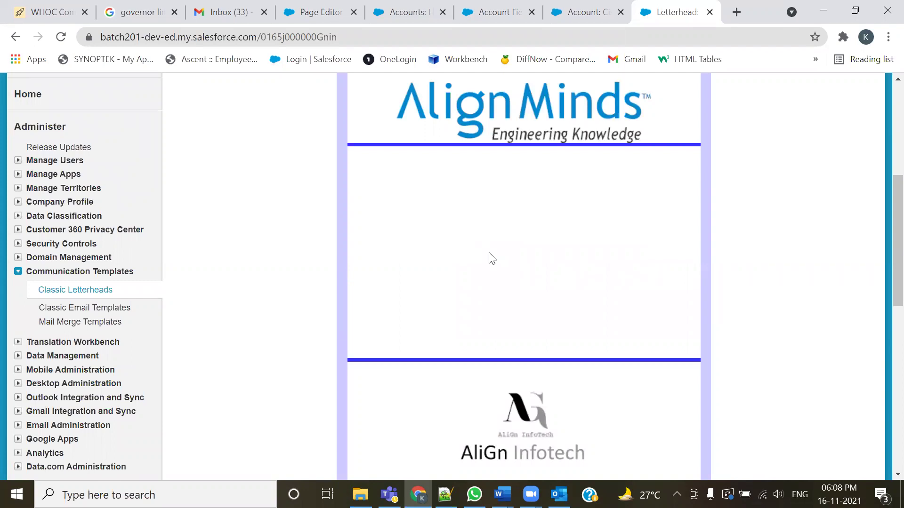
Start a new classic email template and choose the Custom (without using Classic Letterhead) type.
{"action": "left_click", "coordinate": [100, 309]}
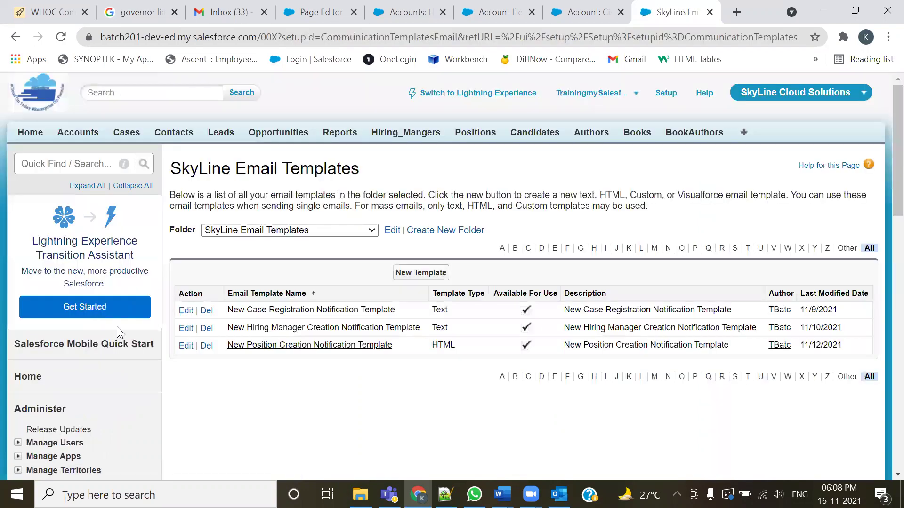
{"action": "left_click", "coordinate": [425, 277]}
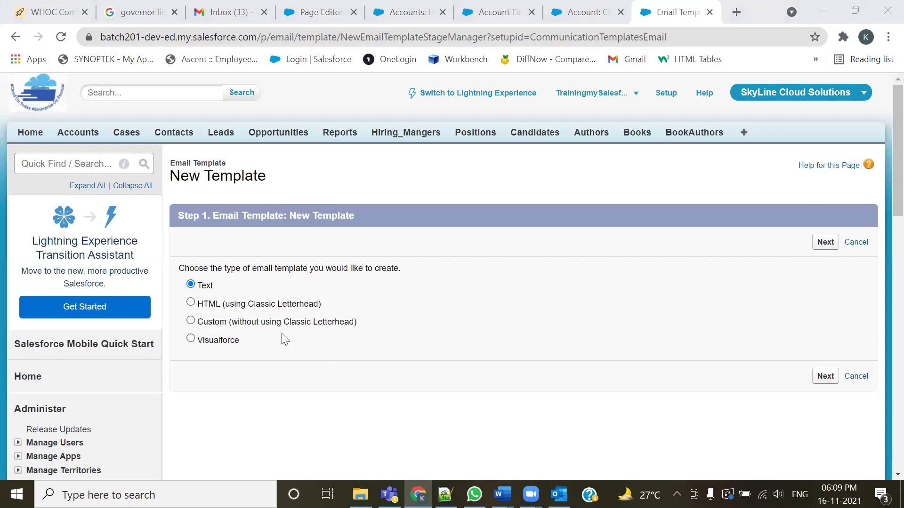
{"action": "left_click", "coordinate": [191, 303]}
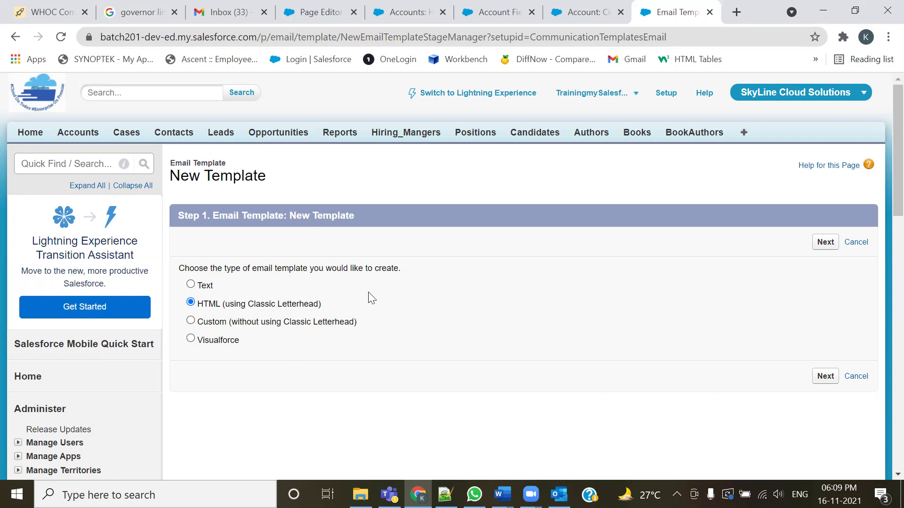
{"action": "left_click", "coordinate": [214, 324]}
Switch to Notepad++ and review the Position email use case and the HTML Programming tag notes in 201-Admin.txt.
{"action": "left_click", "coordinate": [445, 495]}
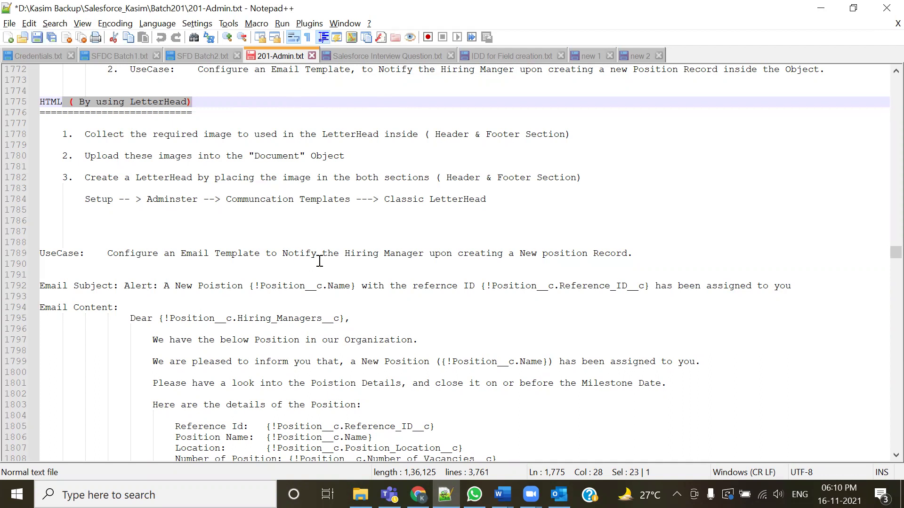
{"action": "left_click", "coordinate": [417, 494]}
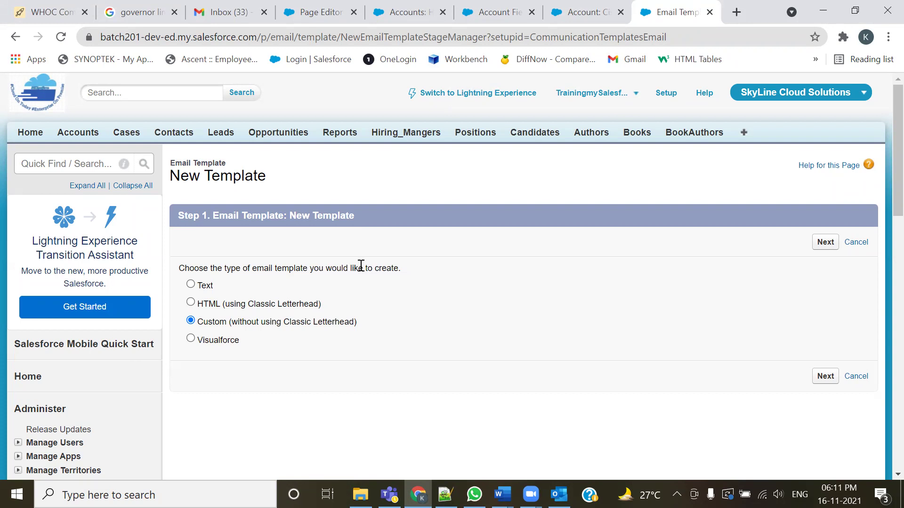
{"action": "left_click", "coordinate": [445, 494]}
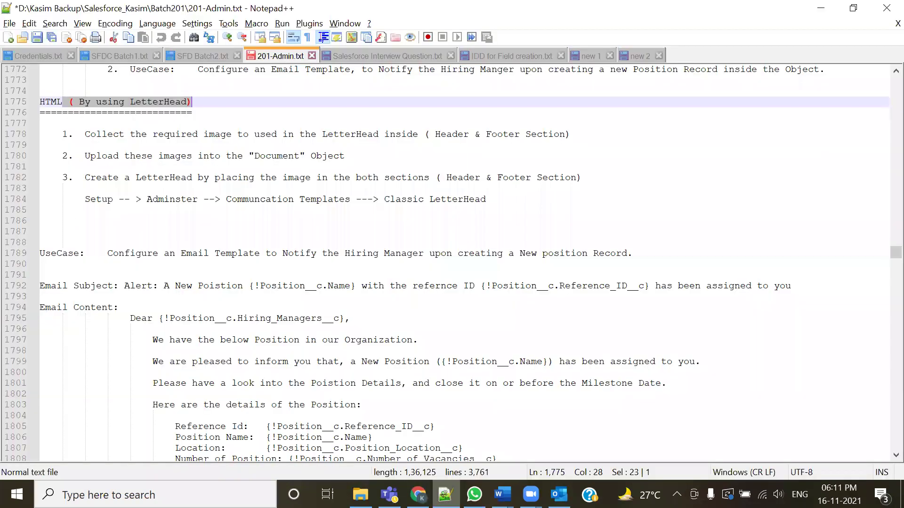
{"action": "scroll", "coordinate": [479, 173], "scroll_direction": "down", "scroll_amount": 3}
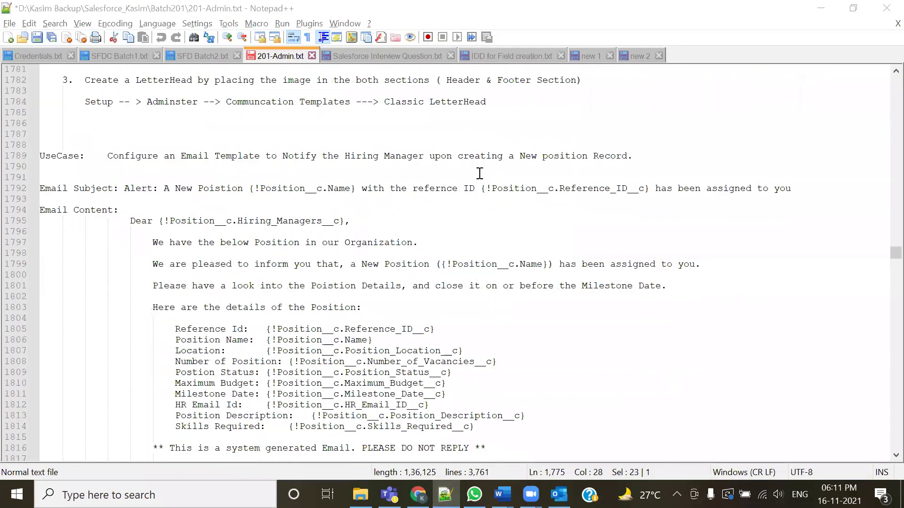
{"action": "scroll", "coordinate": [479, 173], "scroll_direction": "down", "scroll_amount": 15}
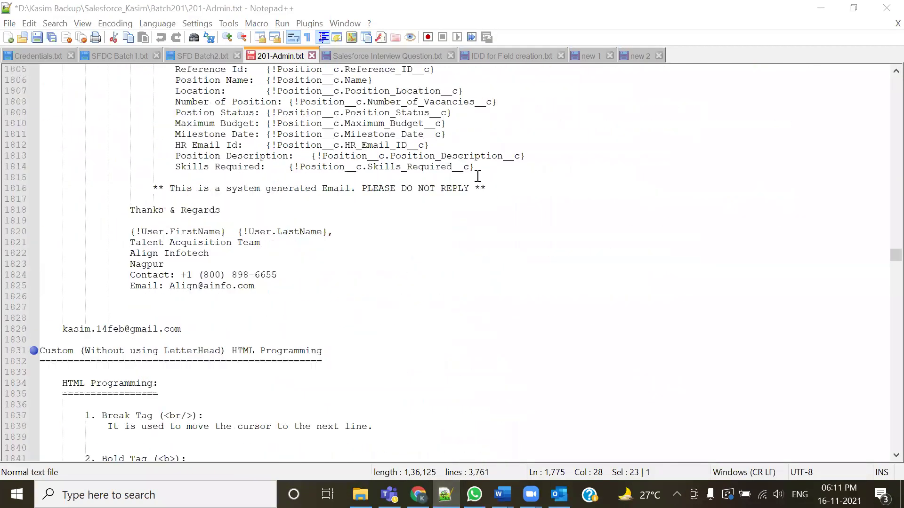
{"action": "scroll", "coordinate": [471, 181], "scroll_direction": "down", "scroll_amount": 2}
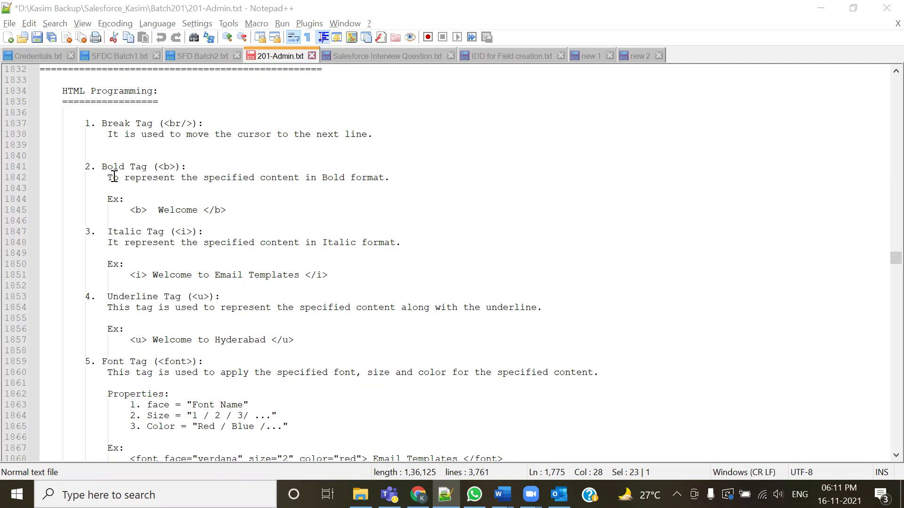
Examine the Bold Tag note and the opening and closing tags in its Welcome example.
{"action": "left_click_drag", "start_coordinate": [159, 166], "coordinate": [168, 166]}
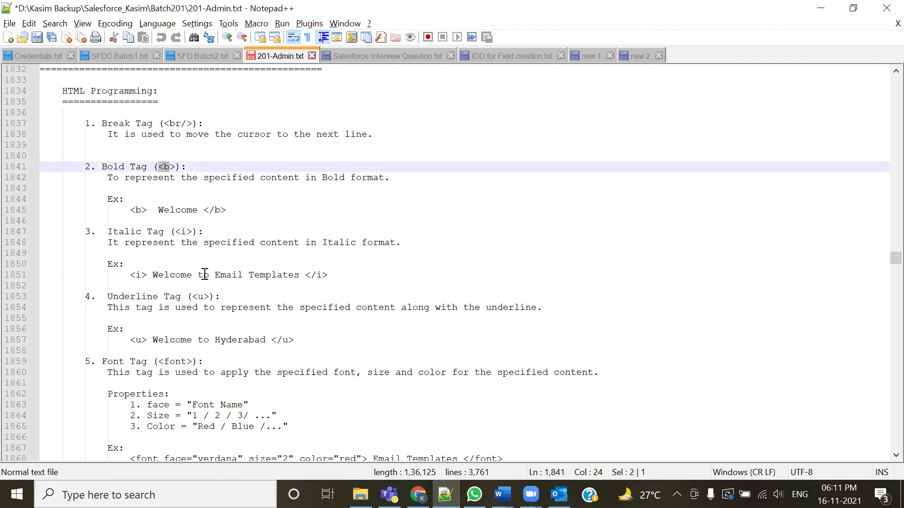
{"action": "left_click", "coordinate": [204, 188]}
{"action": "left_click_drag", "start_coordinate": [125, 209], "coordinate": [147, 210]}
{"action": "left_click_drag", "start_coordinate": [205, 210], "coordinate": [215, 210]}
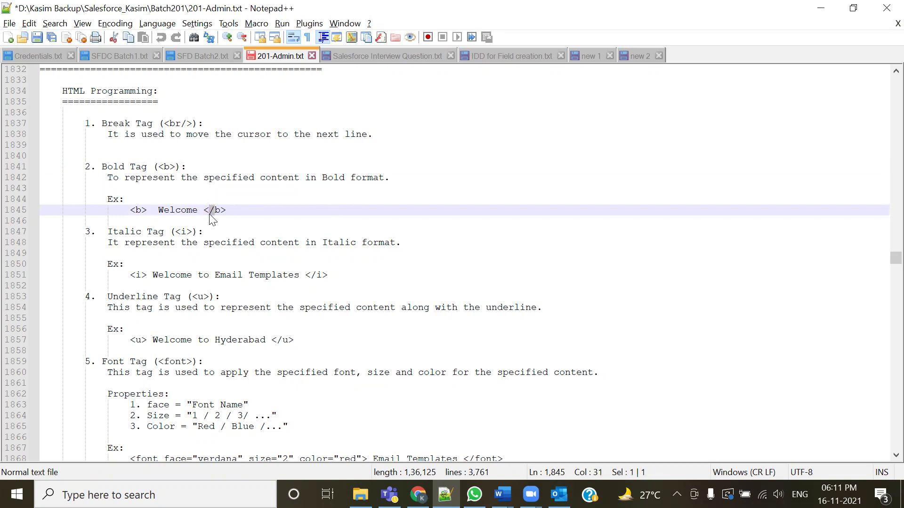
{"action": "double_click", "coordinate": [232, 212]}
{"action": "left_click_drag", "start_coordinate": [131, 210], "coordinate": [147, 210]}
{"action": "left_click_drag", "start_coordinate": [227, 210], "coordinate": [204, 210]}
Compare the self-closing slash of the Break Tag with the separate opening and closing tags of the Bold example.
{"action": "left_click_drag", "start_coordinate": [94, 123], "coordinate": [181, 123]}
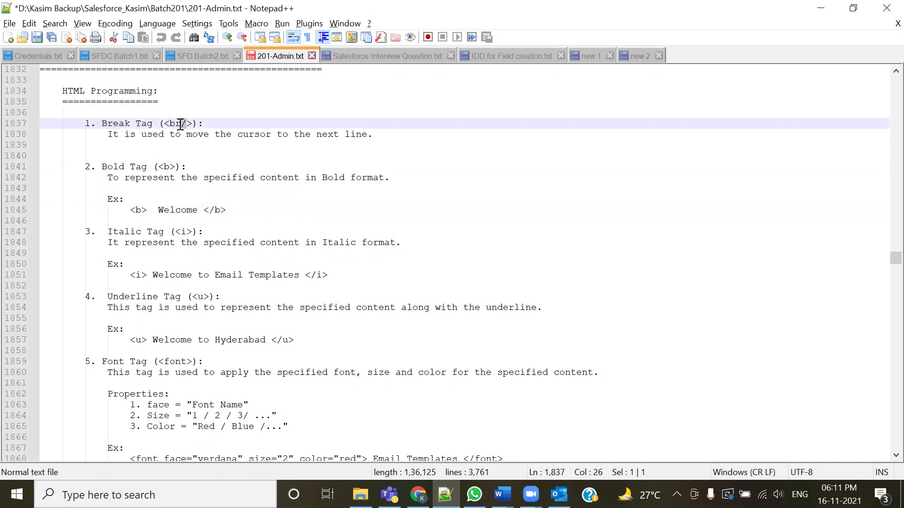
{"action": "left_click_drag", "start_coordinate": [215, 210], "coordinate": [203, 210]}
{"action": "left_click_drag", "start_coordinate": [135, 210], "coordinate": [141, 210]}
{"action": "left_click_drag", "start_coordinate": [181, 125], "coordinate": [187, 124]}
{"action": "key", "text": "alt+Tab"}
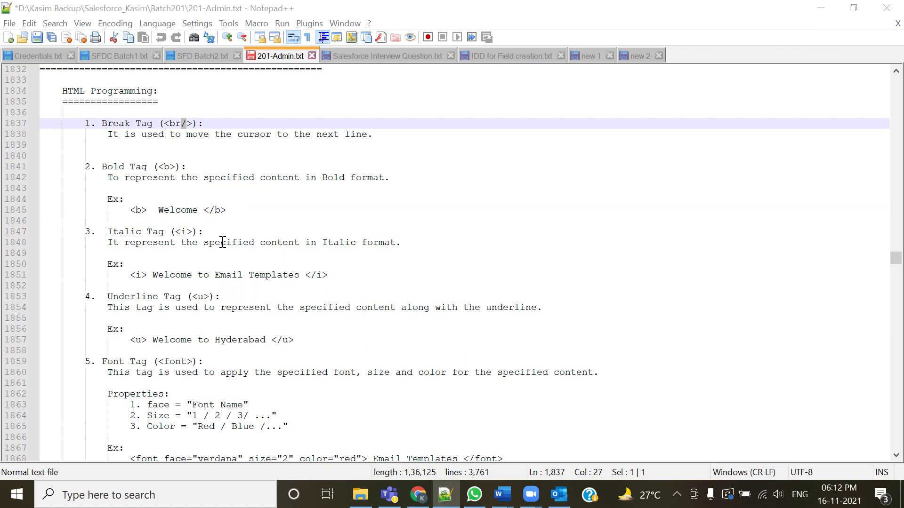
Highlight the notes from the Bold Tag through the Underline Tag description, and clear the selection.
{"action": "left_click", "coordinate": [191, 318]}
{"action": "key", "text": "shift+Up"}
{"action": "key", "text": "shift+Up"}
{"action": "key", "text": "shift+Up"}
{"action": "key", "text": "shift+Up"}
{"action": "key", "text": "shift+Up"}
{"action": "key", "text": "shift+Up"}
{"action": "key", "text": "shift+Up"}
{"action": "key", "text": "shift+Up"}
{"action": "key", "text": "shift+Up"}
{"action": "key", "text": "shift+Up"}
{"action": "key", "text": "shift+Up"}
{"action": "key", "text": "shift+Up"}
{"action": "key", "text": "shift+Up"}
{"action": "key", "text": "shift+Up"}
{"action": "key", "text": "shift+Up"}
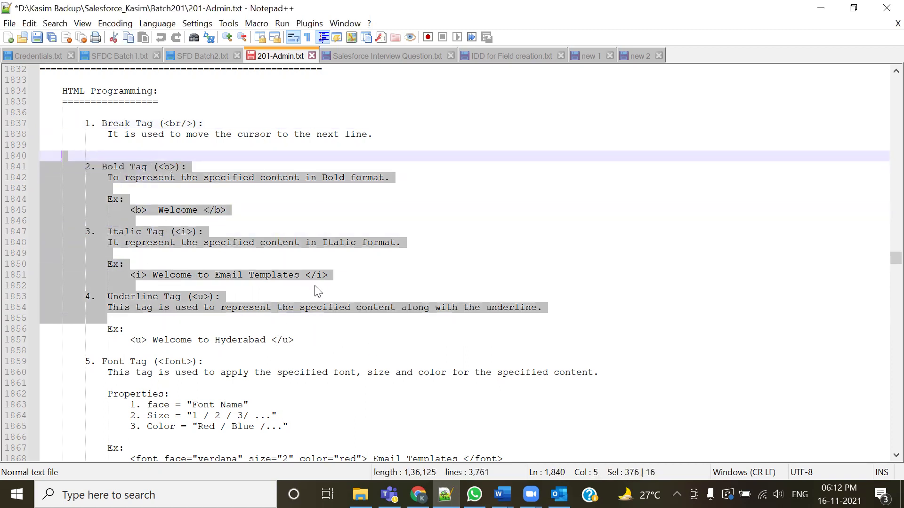
{"action": "left_click", "coordinate": [318, 285]}
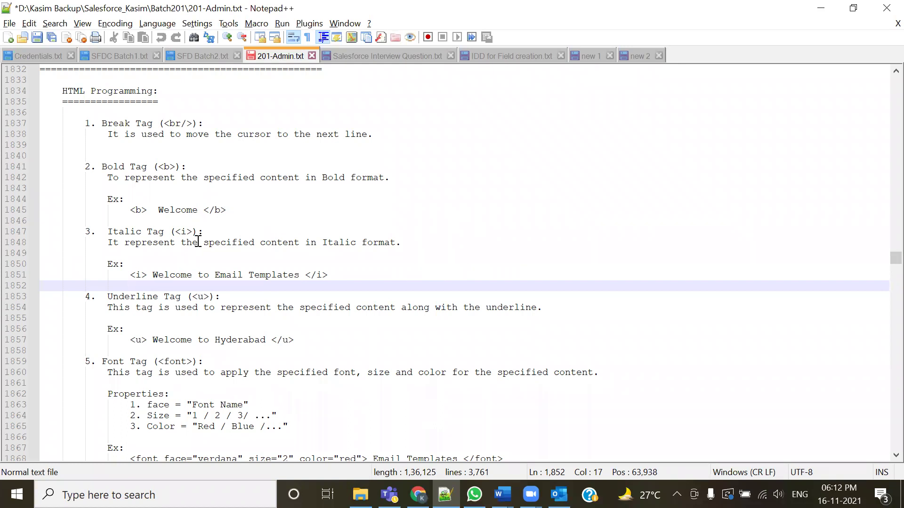
Check the New Template page in Chrome, and return to Notepad++ to review the Break, Italic, Font and Anchor tag notes.
{"action": "left_click", "coordinate": [418, 495]}
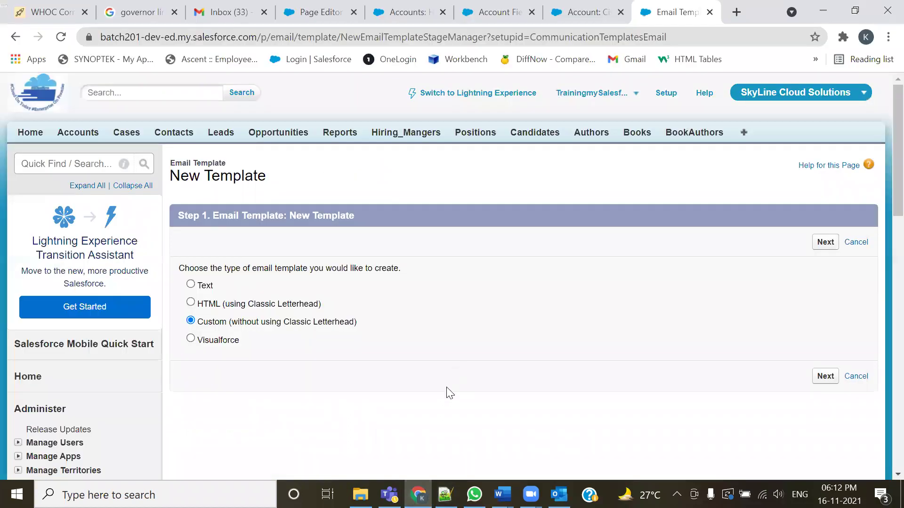
{"action": "left_click", "coordinate": [446, 495]}
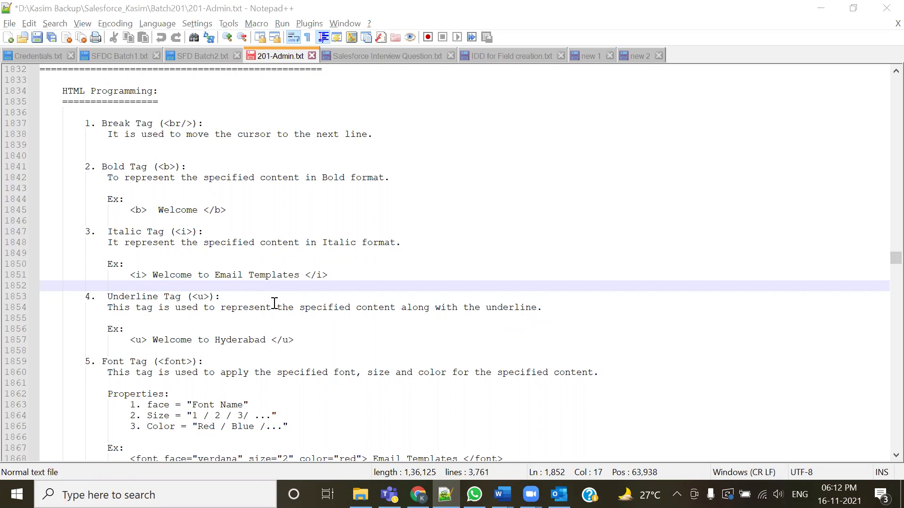
{"action": "left_click_drag", "start_coordinate": [170, 123], "coordinate": [181, 123]}
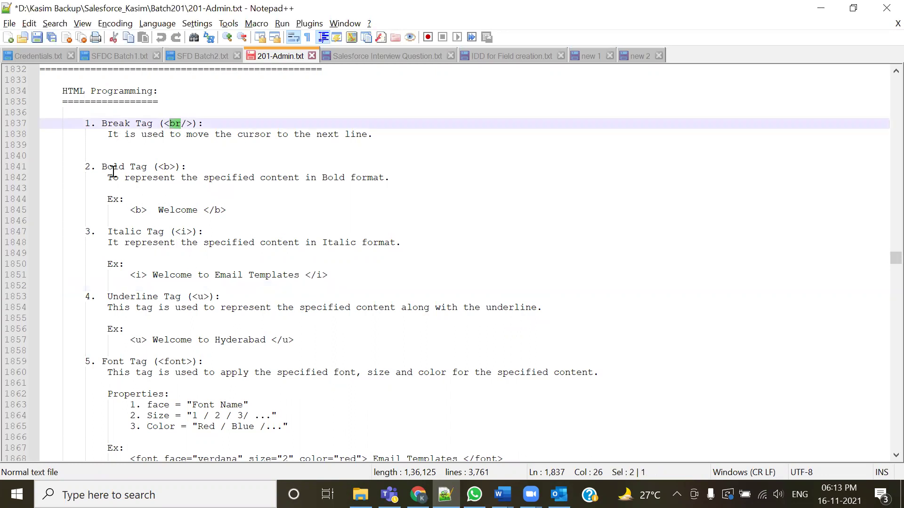
{"action": "left_click_drag", "start_coordinate": [119, 231], "coordinate": [221, 231]}
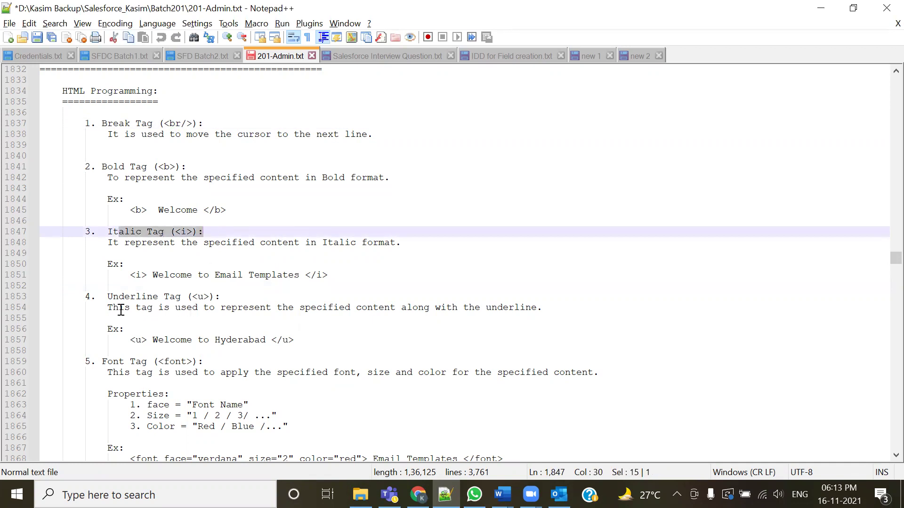
{"action": "scroll", "coordinate": [107, 299], "scroll_direction": "down", "scroll_amount": 7}
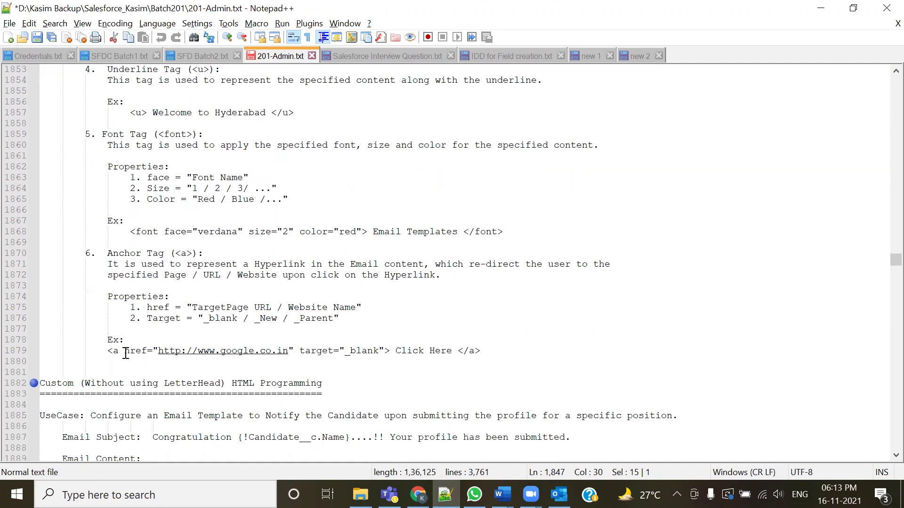
{"action": "scroll", "coordinate": [119, 272], "scroll_direction": "down", "scroll_amount": 2}
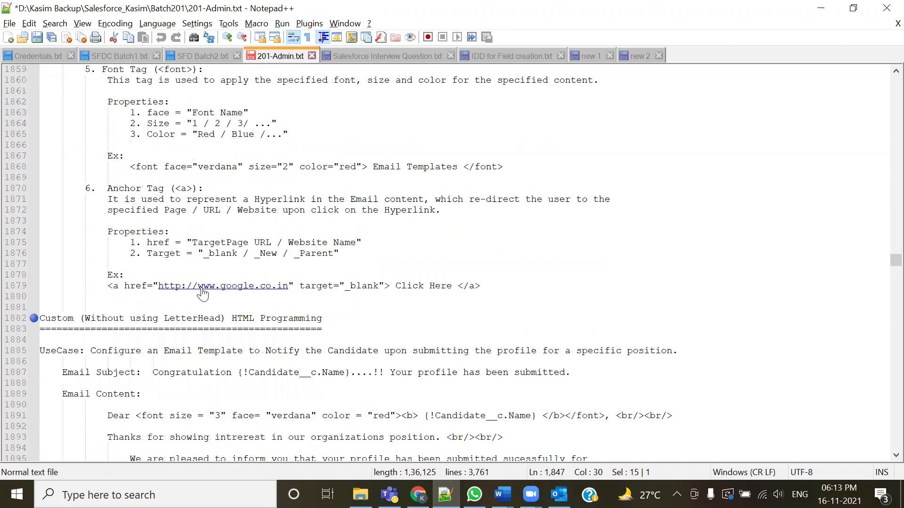
Review the Custom (Without using LetterHead) HTML Programming heading and its use case for notifying the candidate.
{"action": "scroll", "coordinate": [137, 268], "scroll_direction": "down", "scroll_amount": 3}
{"action": "scroll", "coordinate": [137, 268], "scroll_direction": "down", "scroll_amount": 2}
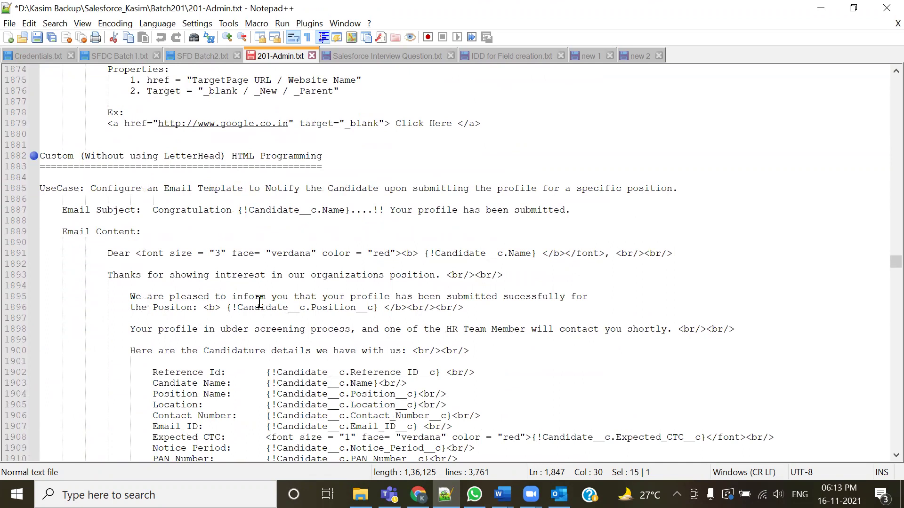
{"action": "scroll", "coordinate": [259, 302], "scroll_direction": "down", "scroll_amount": 1}
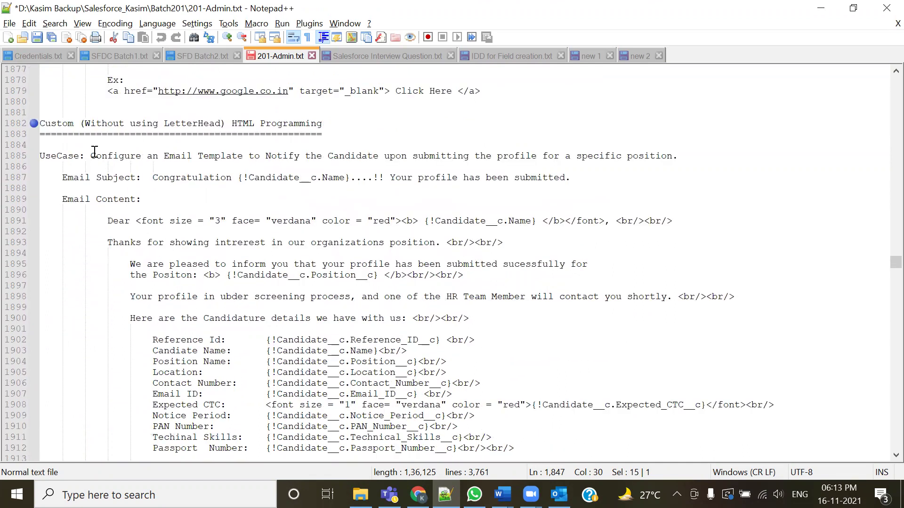
{"action": "left_click_drag", "start_coordinate": [91, 156], "coordinate": [295, 156]}
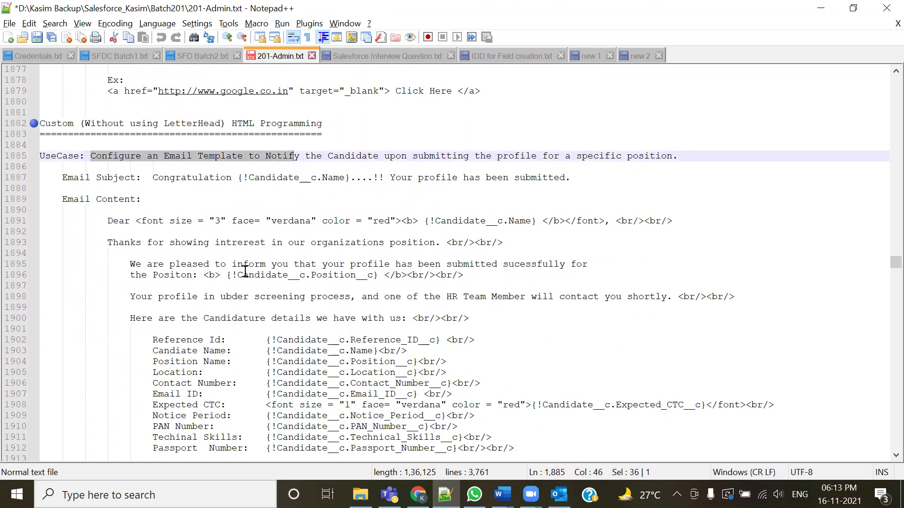
{"action": "double_click", "coordinate": [54, 123]}
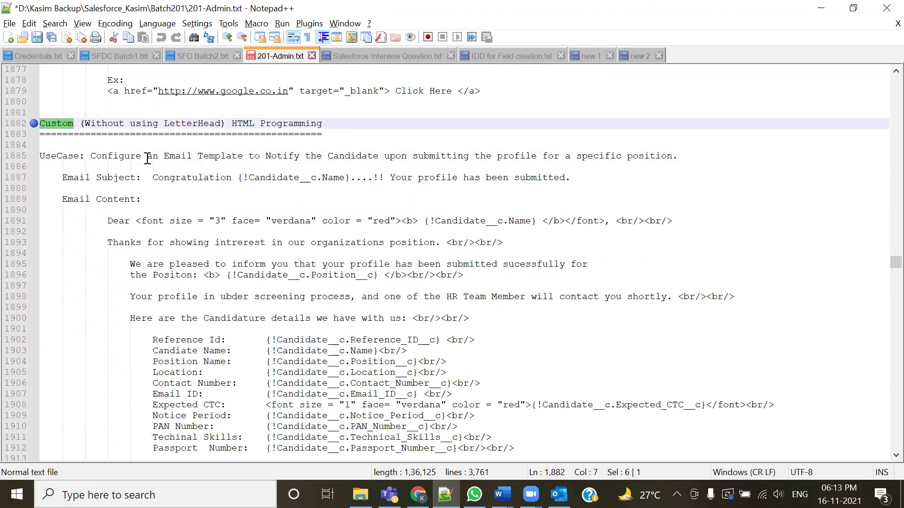
{"action": "left_click_drag", "start_coordinate": [95, 123], "coordinate": [221, 123]}
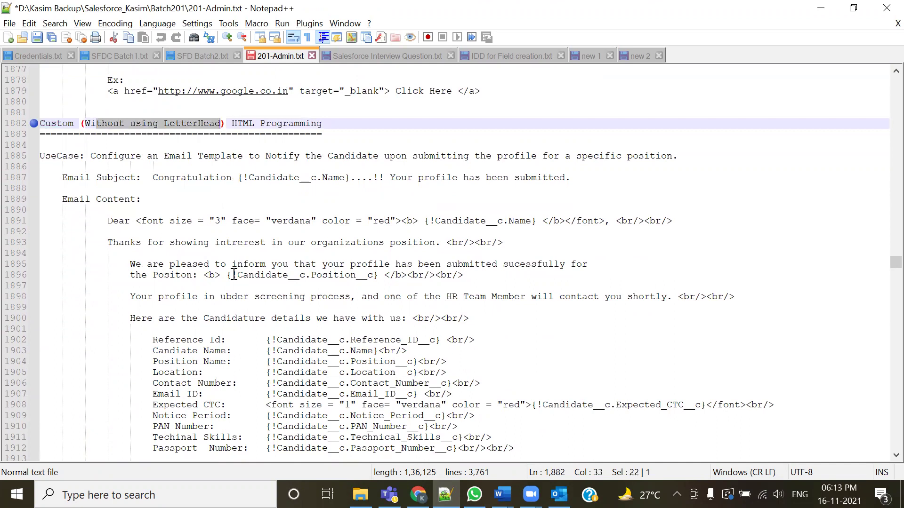
{"action": "left_click_drag", "start_coordinate": [232, 123], "coordinate": [306, 123]}
{"action": "scroll", "coordinate": [307, 238], "scroll_direction": "down", "scroll_amount": 1}
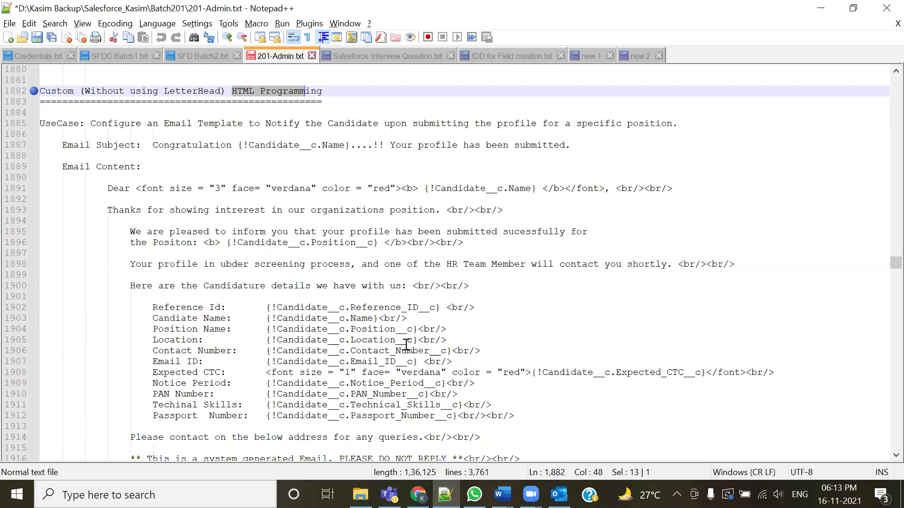
Examine the candidature details block with its merge fields, and highlight "Candidate" in the use case sentence.
{"action": "left_click_drag", "start_coordinate": [135, 305], "coordinate": [243, 416]}
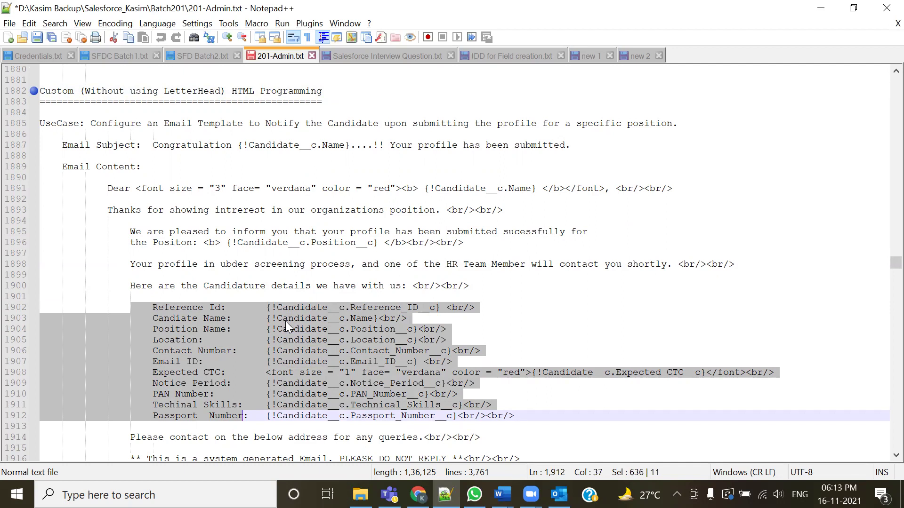
{"action": "left_click", "coordinate": [426, 320]}
{"action": "left_click_drag", "start_coordinate": [515, 416], "coordinate": [108, 279]}
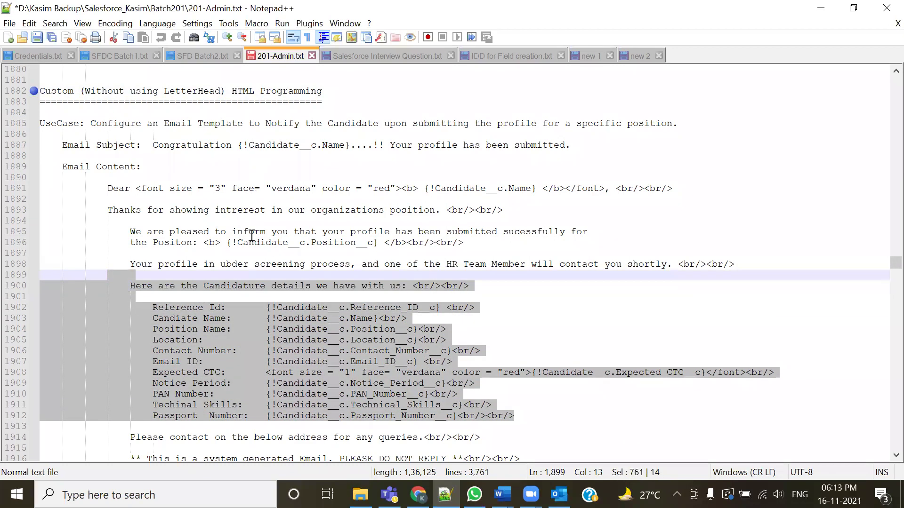
{"action": "left_click", "coordinate": [253, 210]}
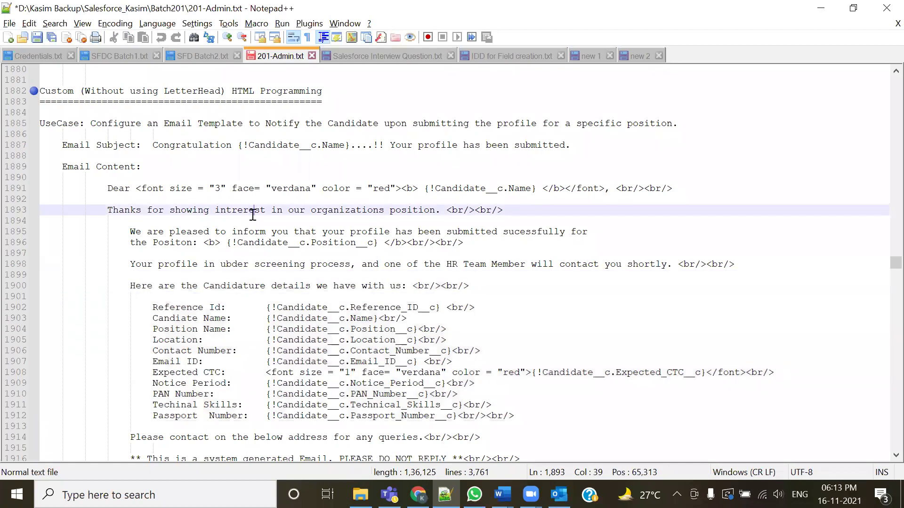
{"action": "left_click_drag", "start_coordinate": [227, 85], "coordinate": [251, 94]}
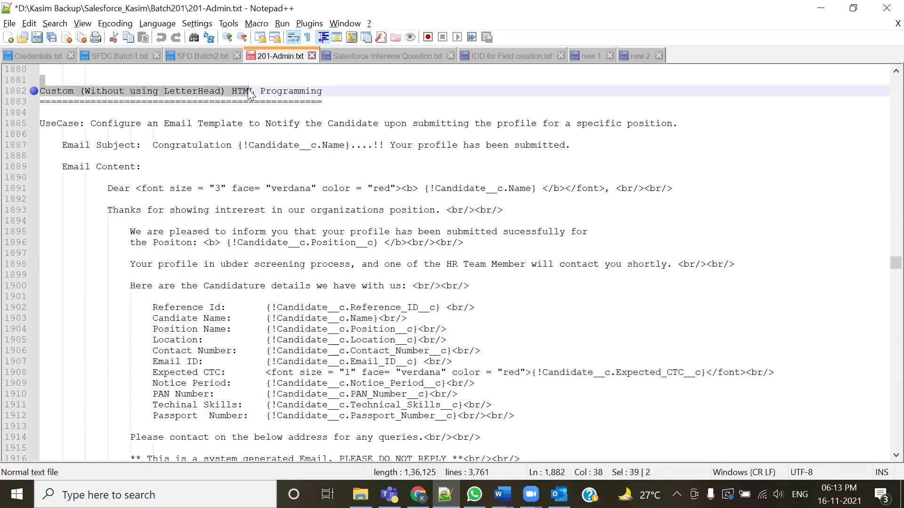
{"action": "left_click", "coordinate": [313, 242]}
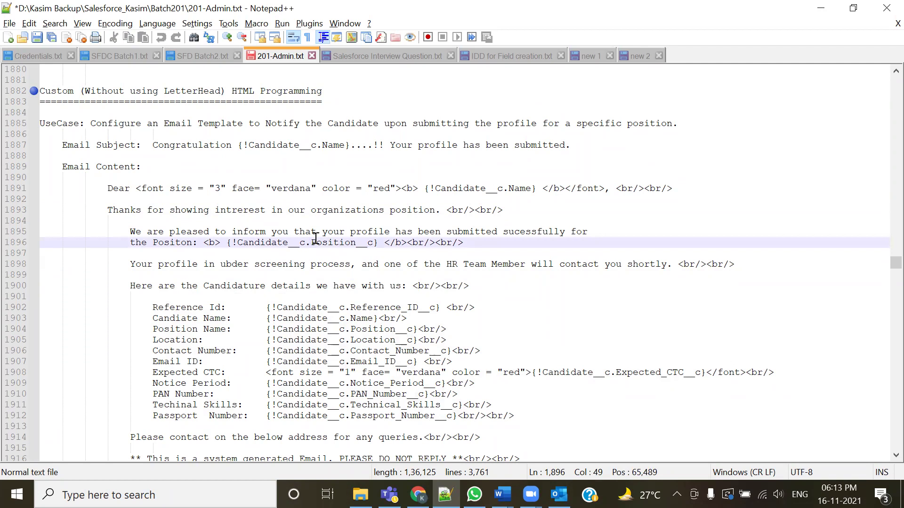
{"action": "double_click", "coordinate": [359, 124]}
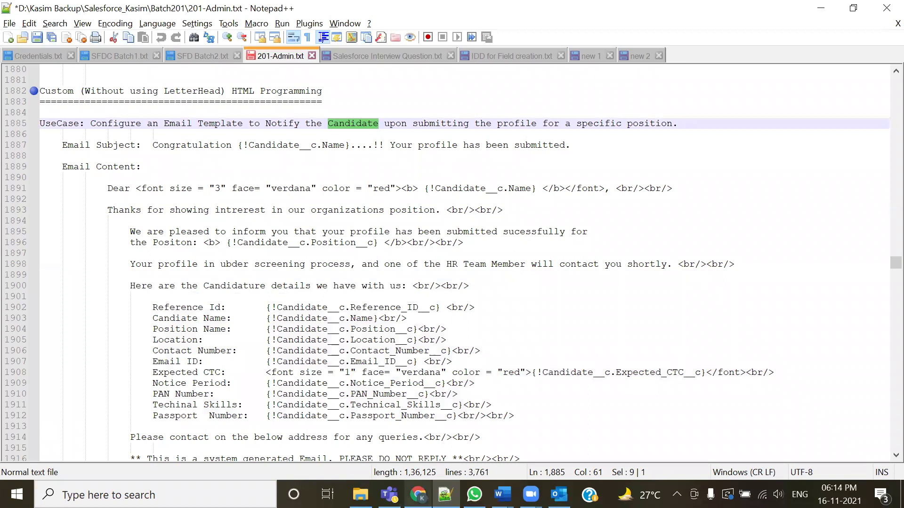
Switch to Salesforce in Chrome, examine the fields of a new Candidate form, and cancel it.
{"action": "key", "text": "alt+Tab"}
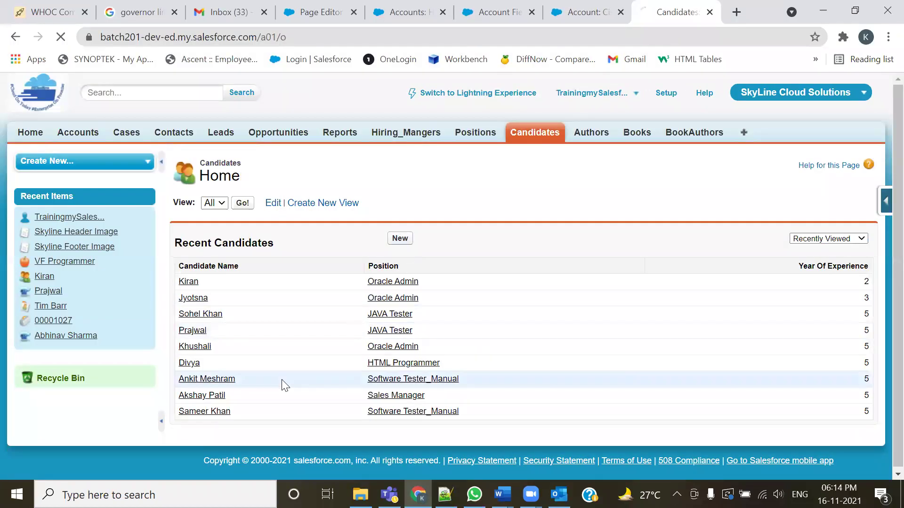
{"action": "scroll", "coordinate": [297, 301], "scroll_direction": "down", "scroll_amount": 3}
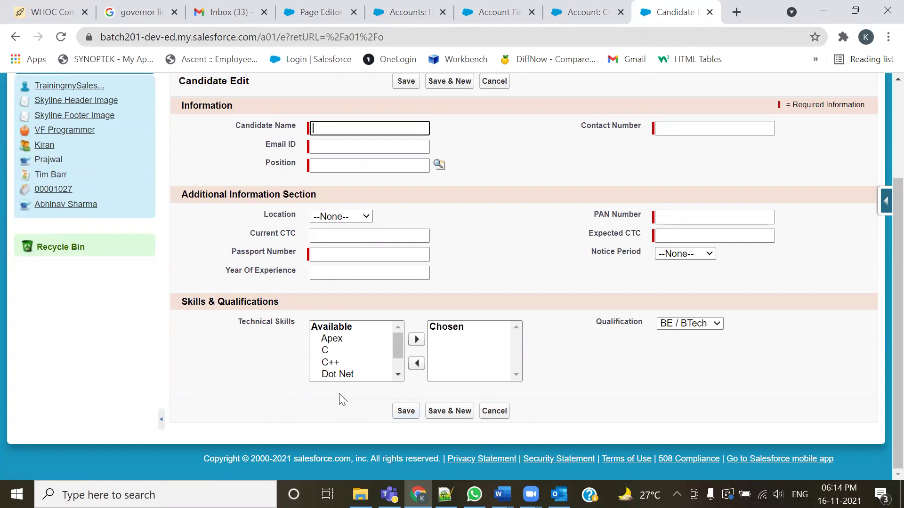
{"action": "left_click", "coordinate": [494, 411]}
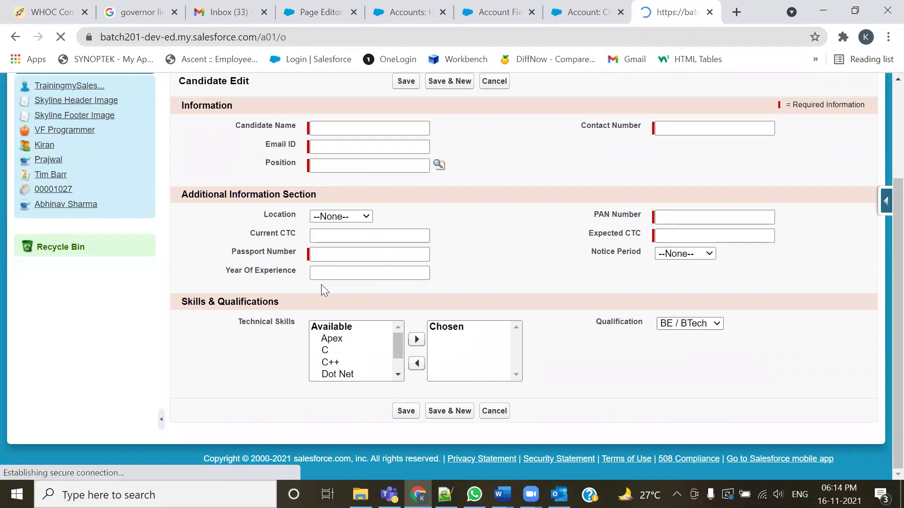
Open the first recent candidate's record and examine its email field and the other candidate details.
{"action": "left_click", "coordinate": [188, 281]}
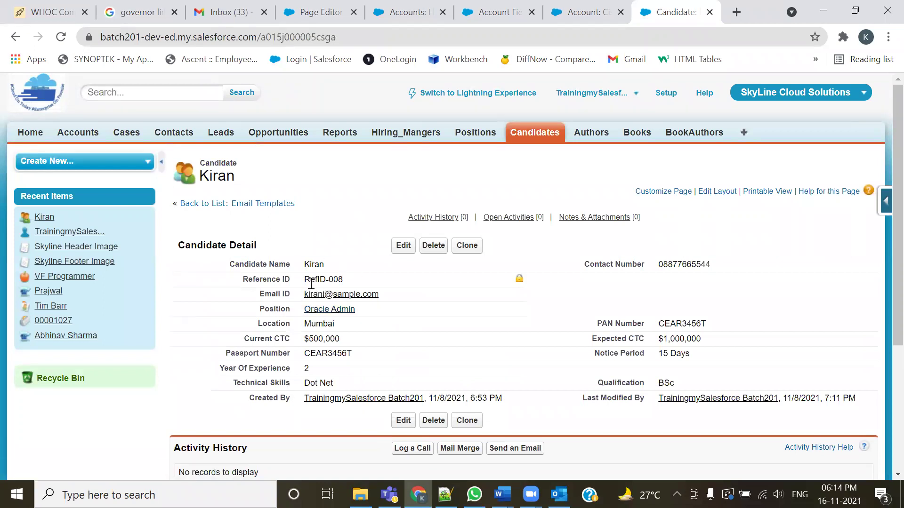
{"action": "left_click_drag", "start_coordinate": [381, 294], "coordinate": [303, 293]}
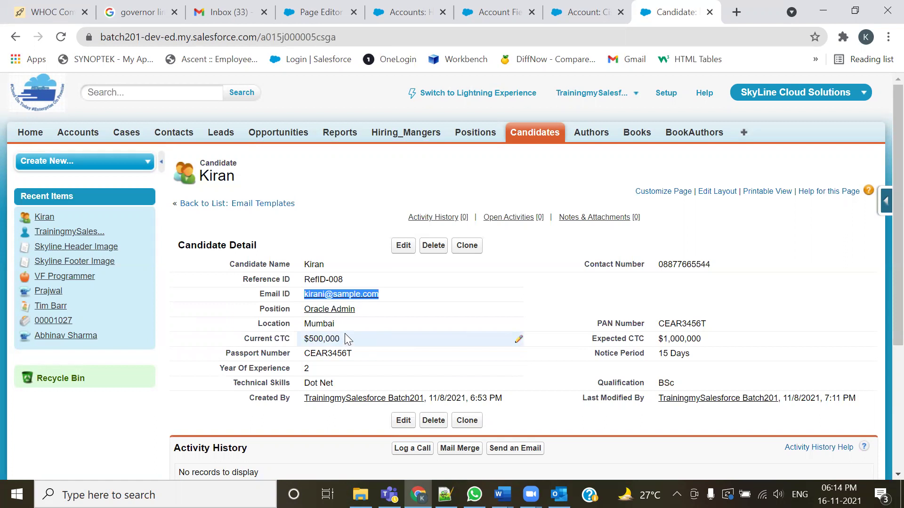
{"action": "left_click_drag", "start_coordinate": [311, 257], "coordinate": [711, 398]}
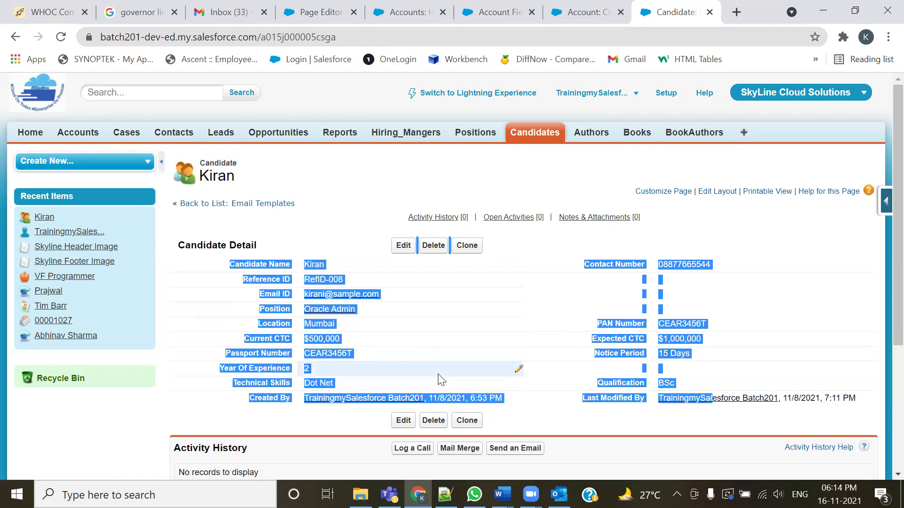
{"action": "left_click", "coordinate": [446, 335]}
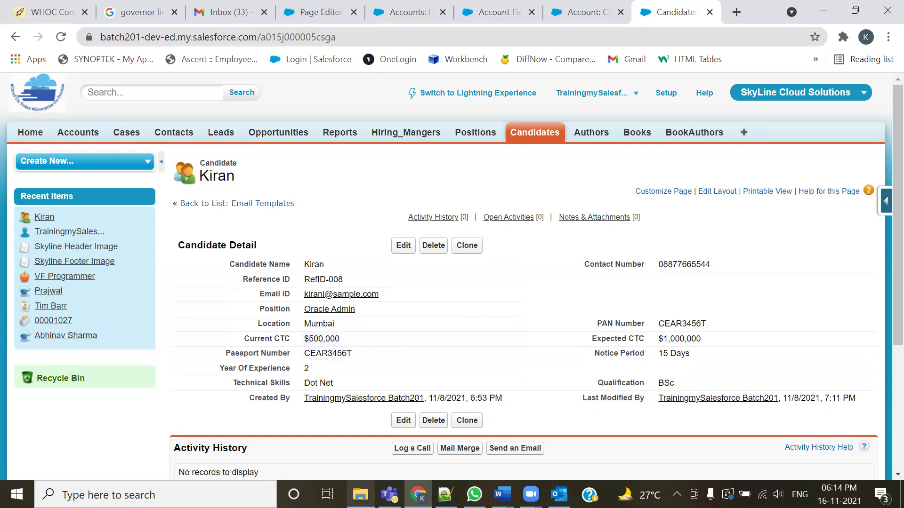
Switch to Notepad++ and examine the email subject's Candidate name merge field and the font tag in the Dear line.
{"action": "left_click", "coordinate": [445, 495]}
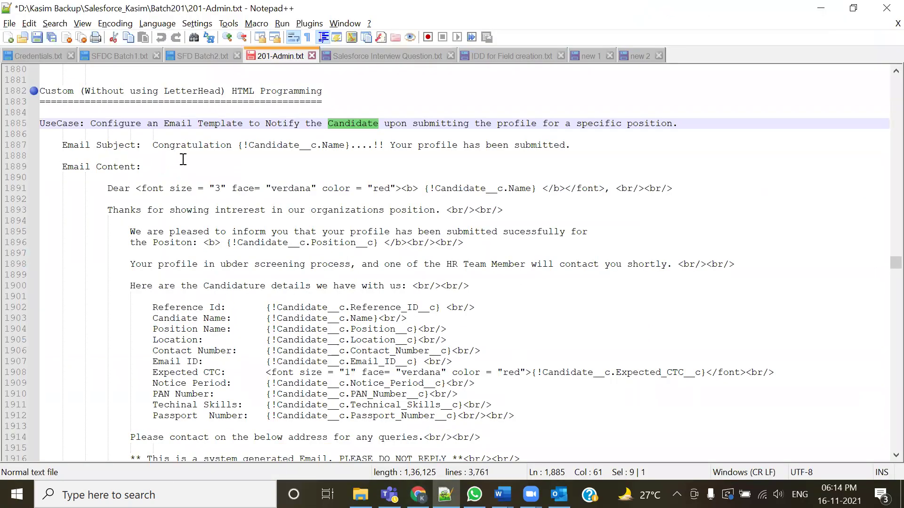
{"action": "left_click_drag", "start_coordinate": [152, 150], "coordinate": [323, 147]}
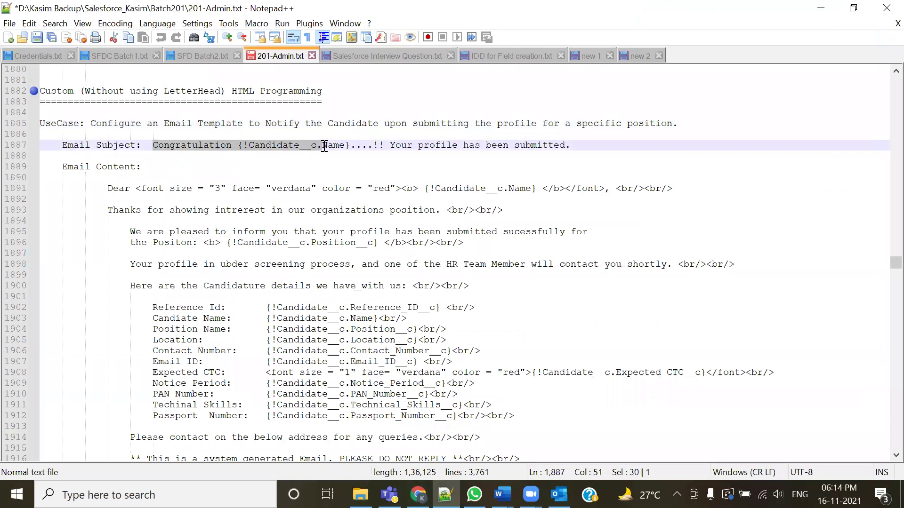
{"action": "left_click", "coordinate": [326, 165]}
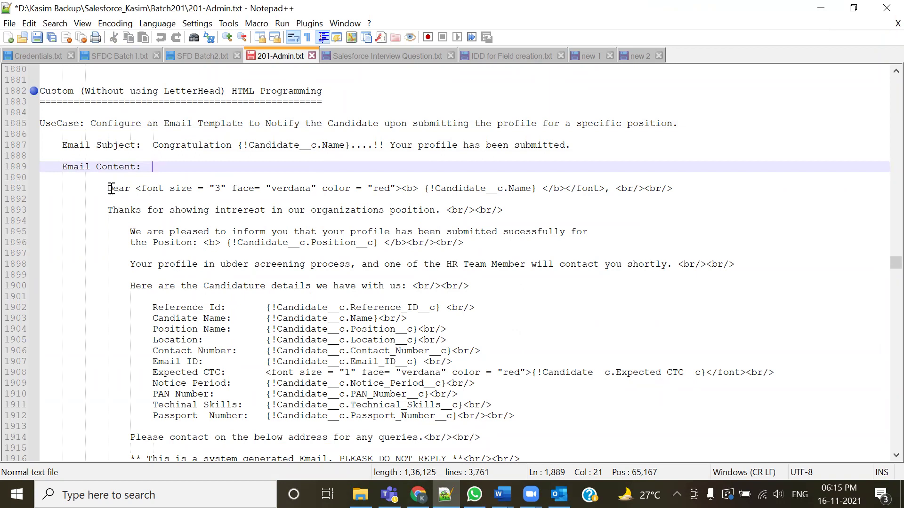
{"action": "left_click", "coordinate": [141, 188]}
{"action": "double_click", "coordinate": [160, 188]}
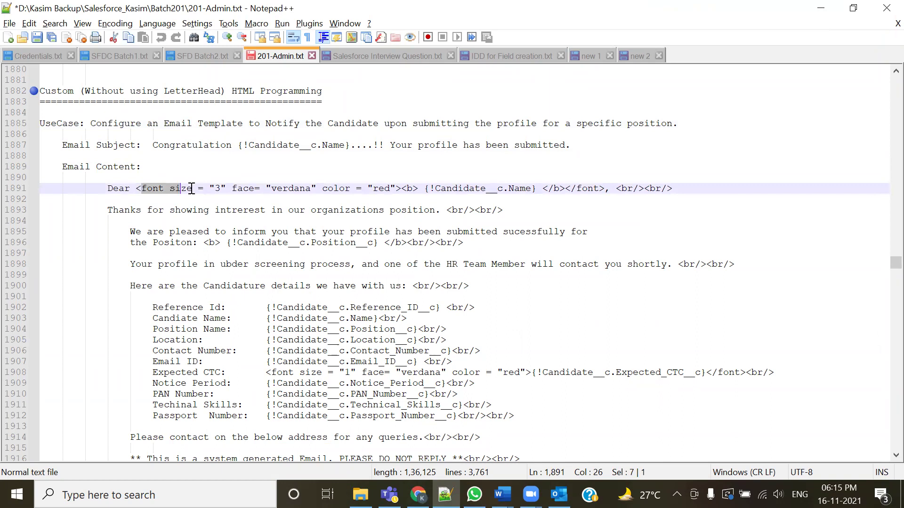
Examine the Dear line's opening and closing font tags with their size, face and color attributes, undoing the accidental move of the bold tag.
{"action": "left_click", "coordinate": [169, 189]}
{"action": "left_click_drag", "start_coordinate": [565, 188], "coordinate": [596, 190]}
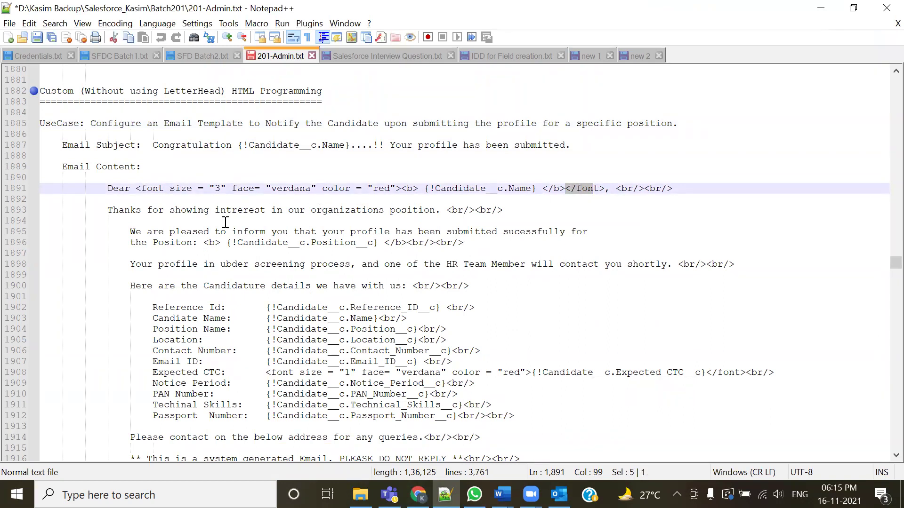
{"action": "double_click", "coordinate": [160, 188]}
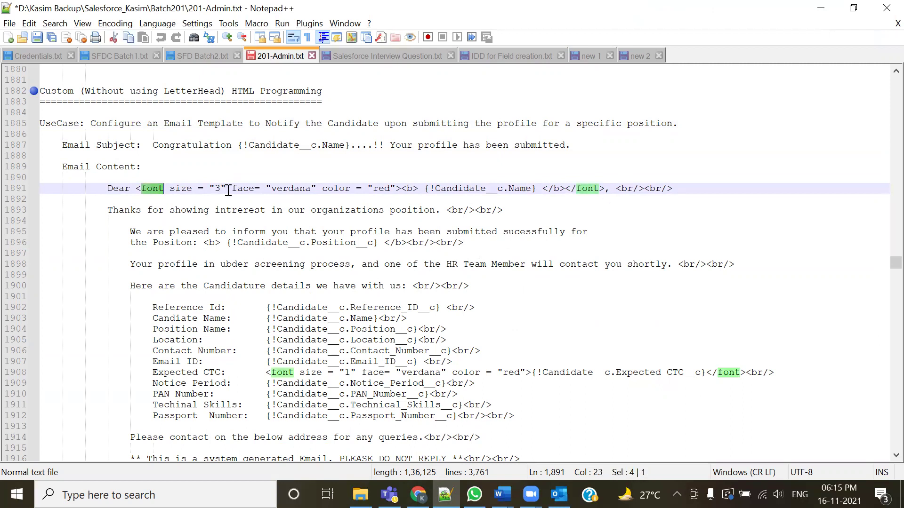
{"action": "left_click_drag", "start_coordinate": [227, 190], "coordinate": [211, 189]}
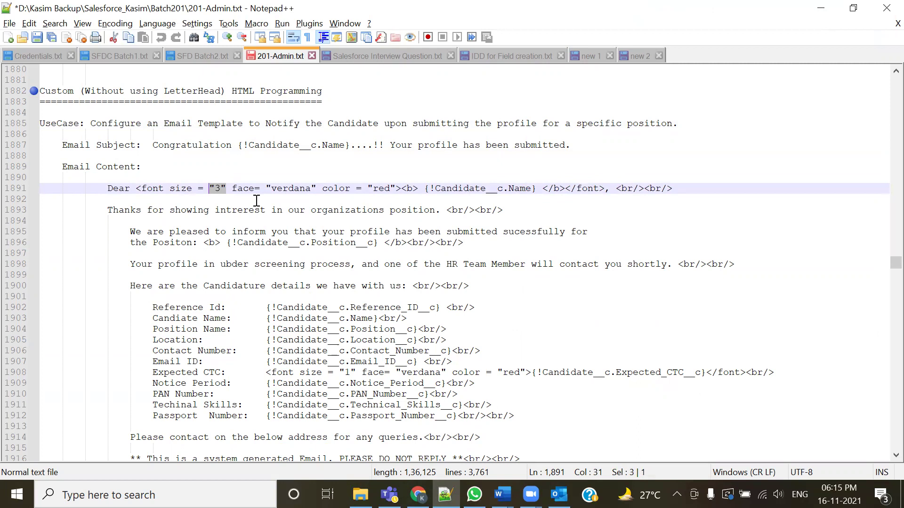
{"action": "double_click", "coordinate": [282, 189]}
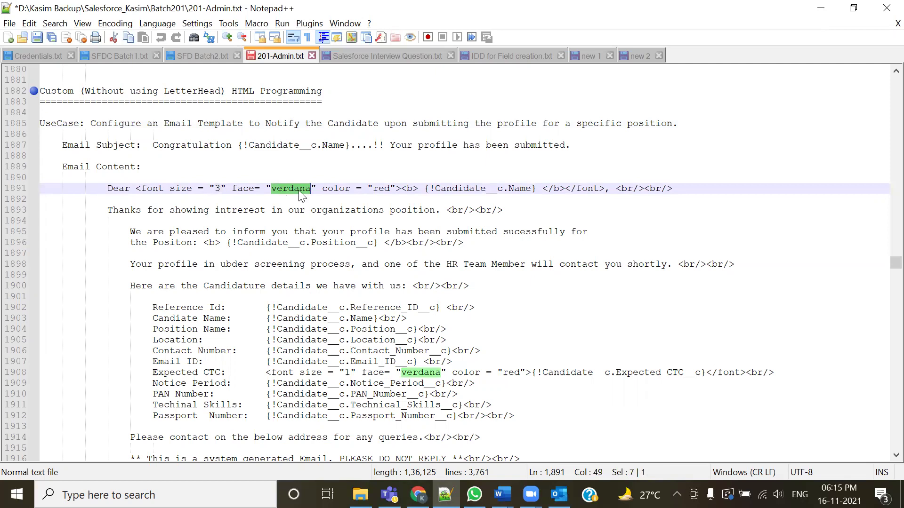
{"action": "double_click", "coordinate": [331, 189]}
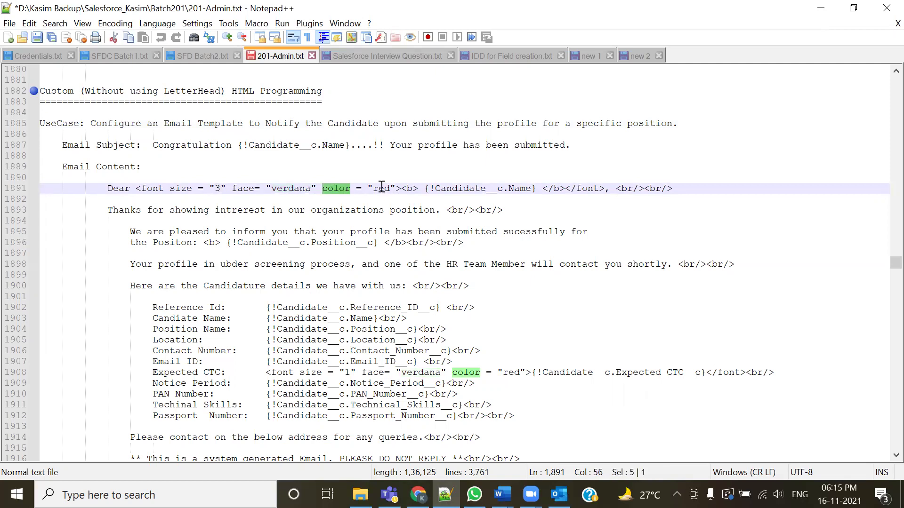
{"action": "mouse_move", "coordinate": [423, 188]}
{"action": "left_mouse_down"}
{"action": "mouse_move", "coordinate": [401, 189]}
{"action": "mouse_move", "coordinate": [436, 189]}
{"action": "left_mouse_up"}
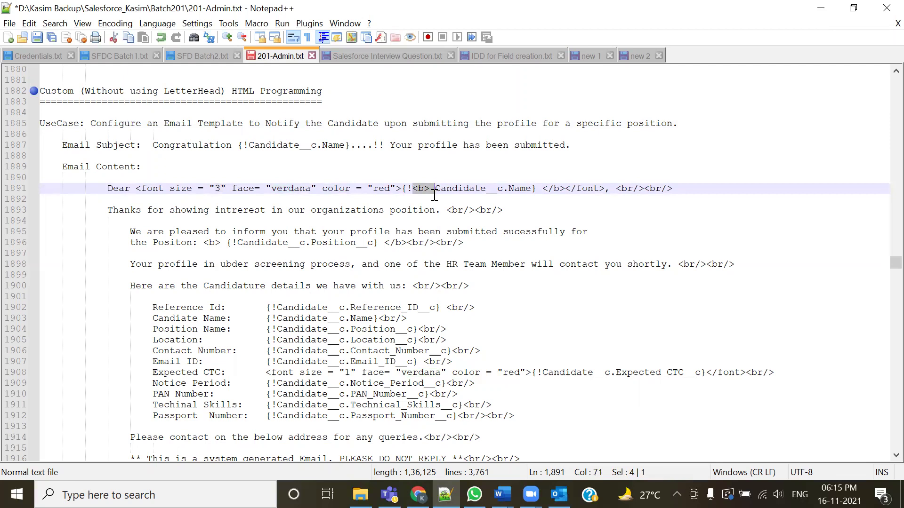
{"action": "key", "text": "ctrl+z"}
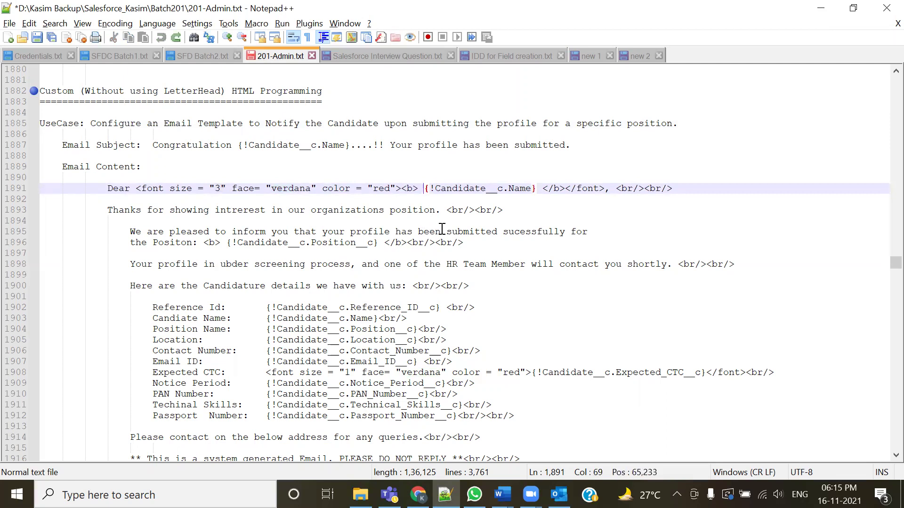
Examine the rest of the email content, from the candidature details through the signature to the Workflow Rules heading.
{"action": "scroll", "coordinate": [442, 229], "scroll_direction": "down", "scroll_amount": 2}
{"action": "scroll", "coordinate": [353, 320], "scroll_direction": "up", "scroll_amount": 2}
{"action": "scroll", "coordinate": [400, 332], "scroll_direction": "down", "scroll_amount": 7}
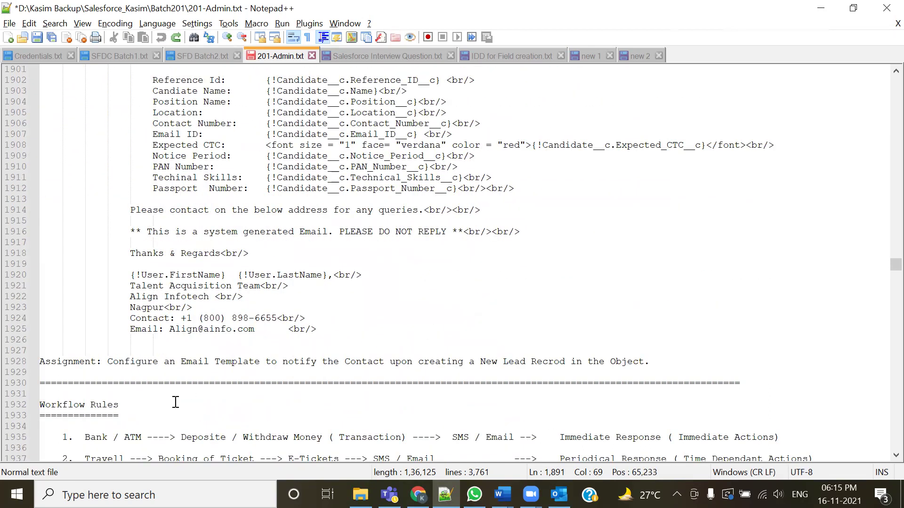
{"action": "scroll", "coordinate": [229, 398], "scroll_direction": "down", "scroll_amount": 2}
{"action": "left_click_drag", "start_coordinate": [156, 350], "coordinate": [17, 343]}
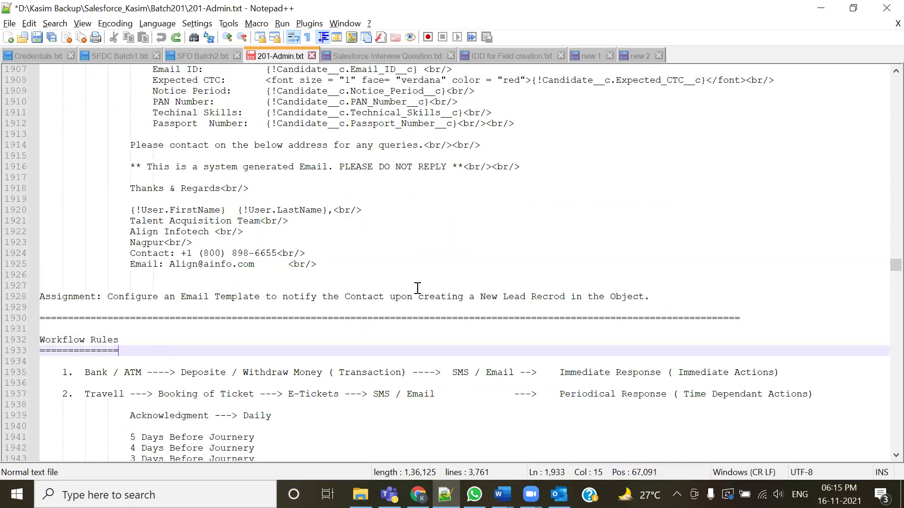
Switch to Salesforce in Chrome and open the Classic Email Templates list under Communication Templates in Setup.
{"action": "key", "text": "alt+Tab"}
{"action": "scroll", "coordinate": [155, 344], "scroll_direction": "down", "scroll_amount": 4}
{"action": "scroll", "coordinate": [184, 355], "scroll_direction": "up", "scroll_amount": 4}
{"action": "left_click", "coordinate": [668, 95]}
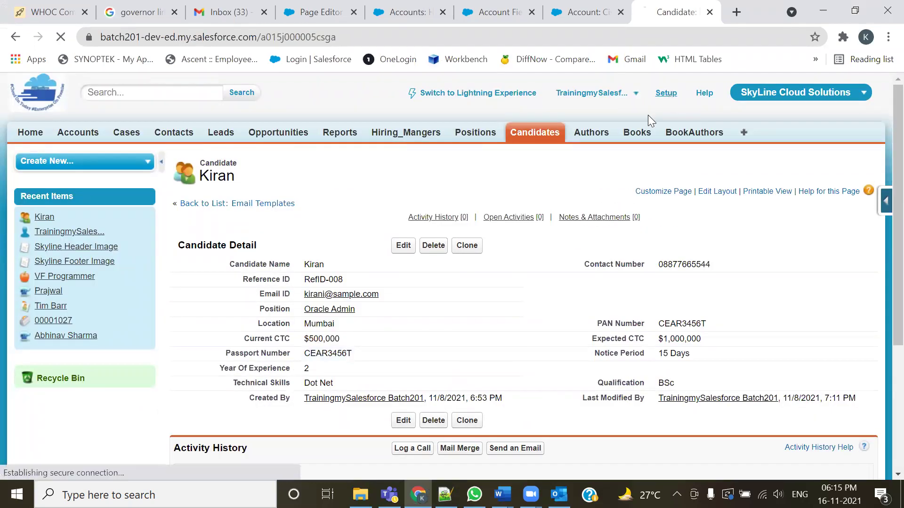
{"action": "scroll", "coordinate": [98, 326], "scroll_direction": "down", "scroll_amount": 5}
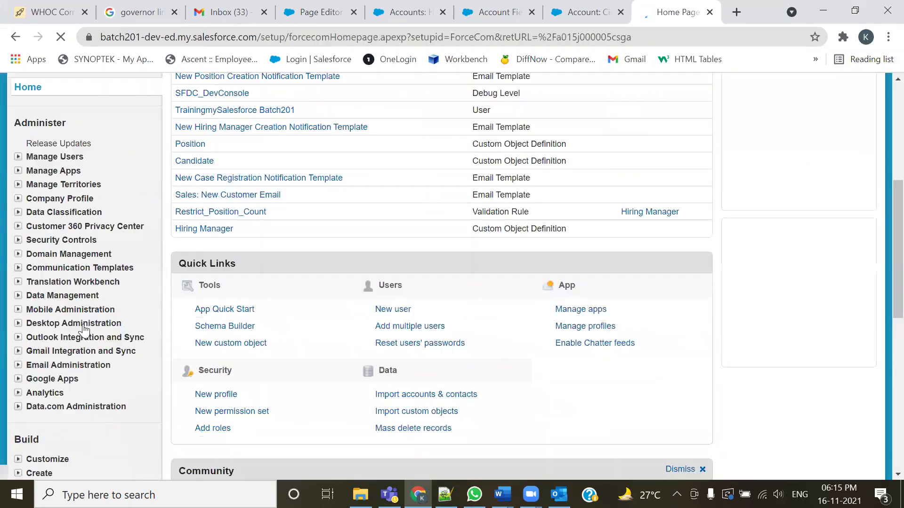
{"action": "left_click", "coordinate": [18, 268]}
{"action": "left_click", "coordinate": [99, 301]}
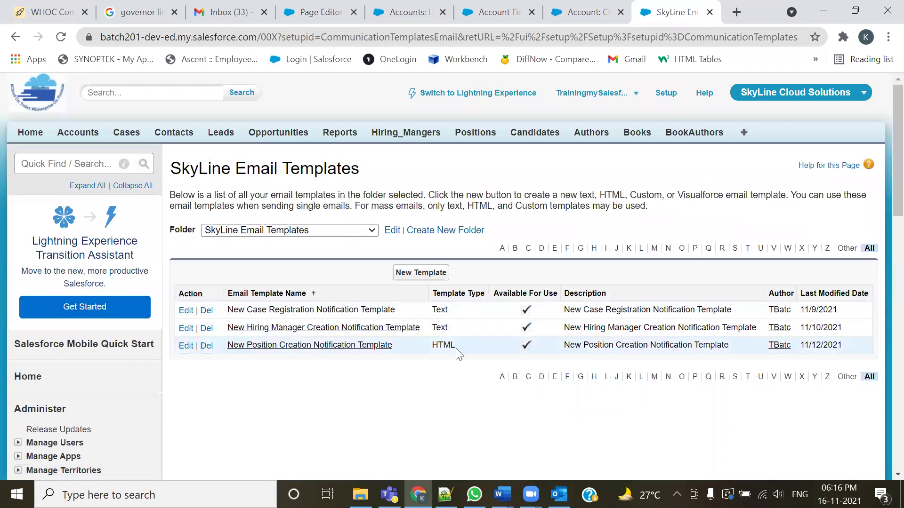
Start a new email template of the type Custom (without using Classic Letterhead) and continue to its information page.
{"action": "left_click_drag", "start_coordinate": [457, 349], "coordinate": [434, 347]}
{"action": "left_click", "coordinate": [424, 277]}
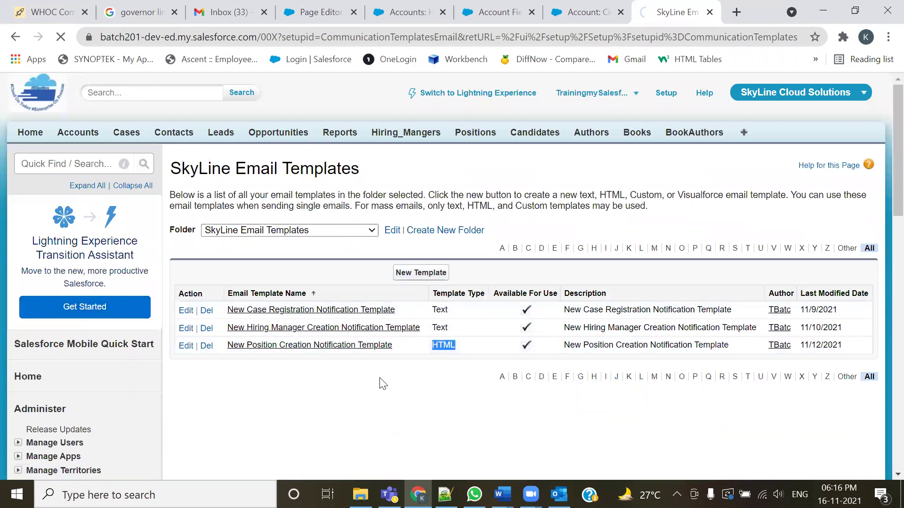
{"action": "left_click", "coordinate": [191, 320]}
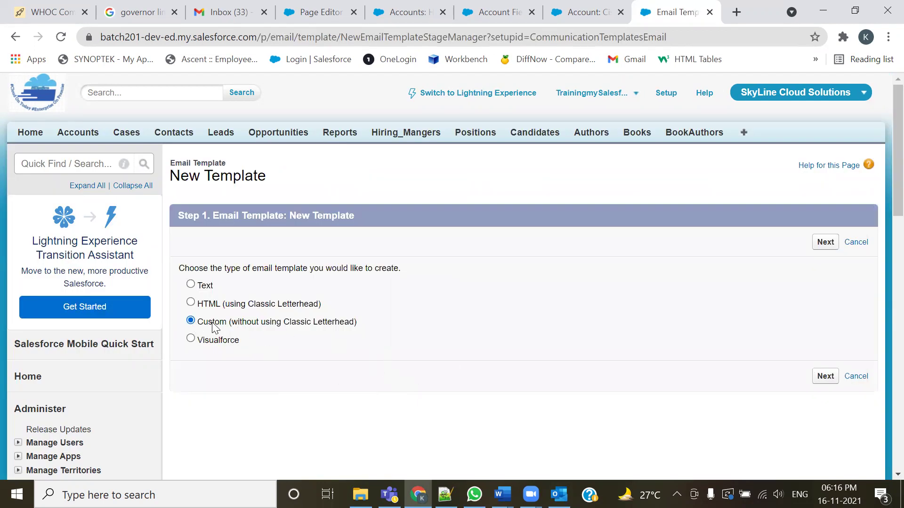
{"action": "left_click", "coordinate": [825, 376]}
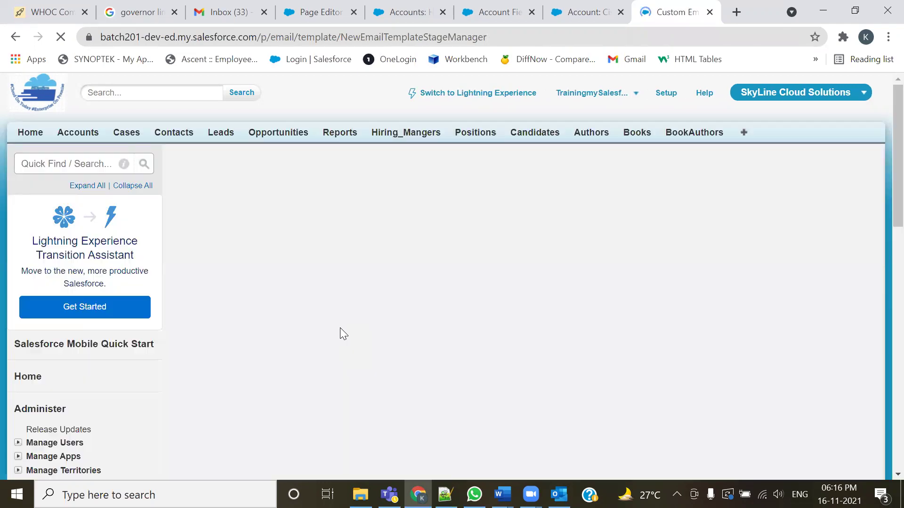
Make the template available for use and name it New Candidate Record Submission Notification Template, with the unique name filled from it.
{"action": "scroll", "coordinate": [502, 336], "scroll_direction": "down", "scroll_amount": 3}
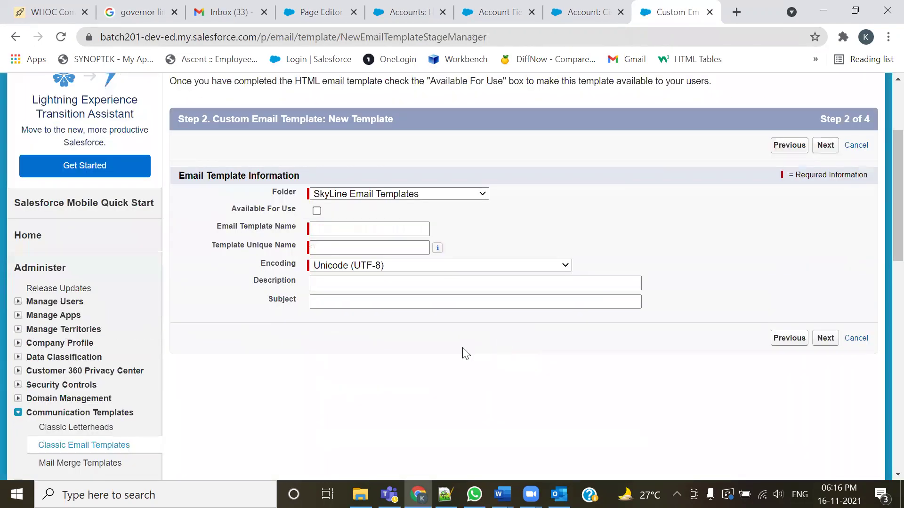
{"action": "left_click", "coordinate": [317, 211]}
{"action": "left_click", "coordinate": [319, 230]}
{"action": "left_click", "coordinate": [325, 230]}
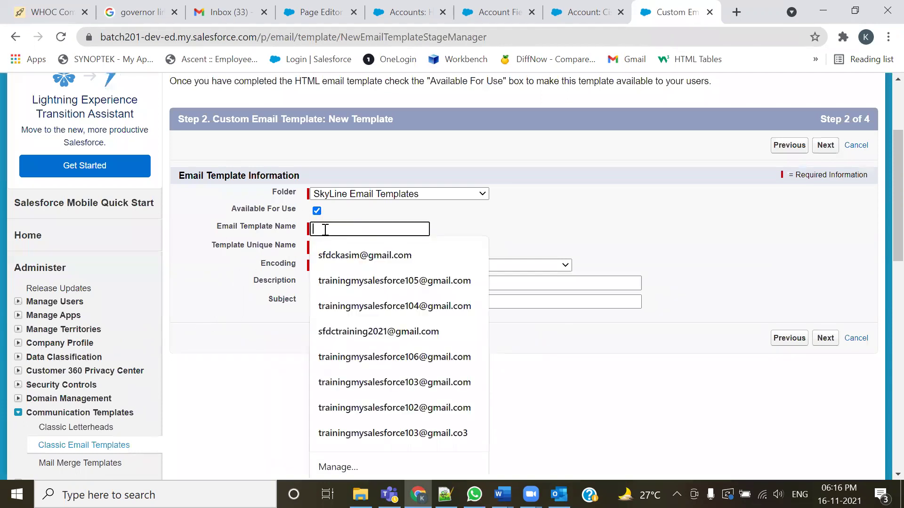
{"action": "type", "text": "New "}
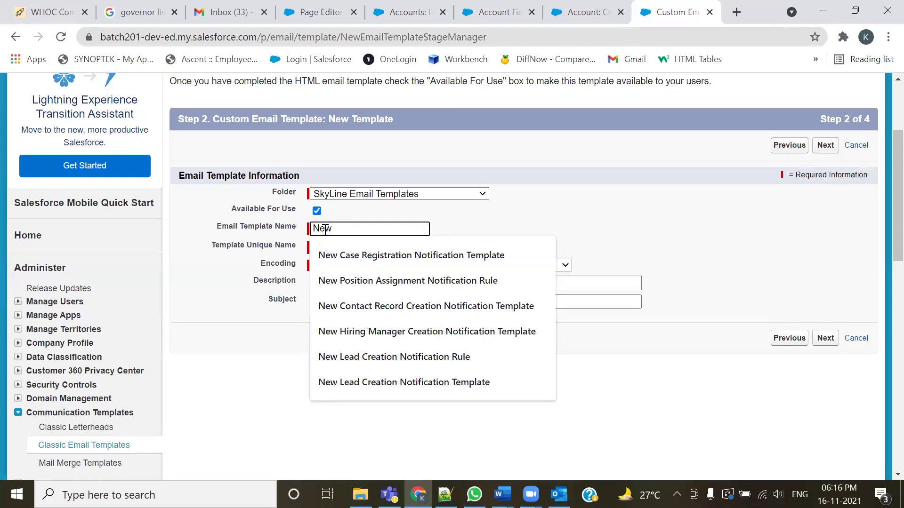
{"action": "type", "text": "Candidate Record Sub"}
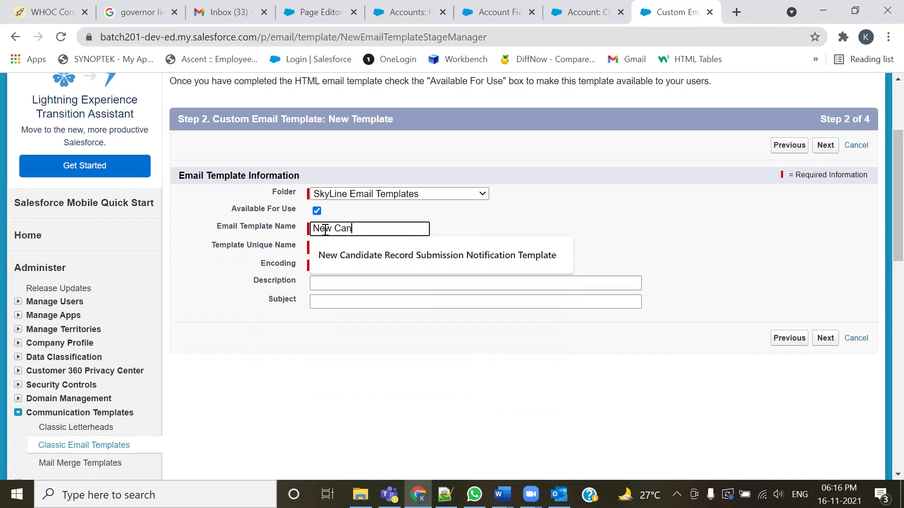
{"action": "key", "text": "Down"}
{"action": "key", "text": "Return"}
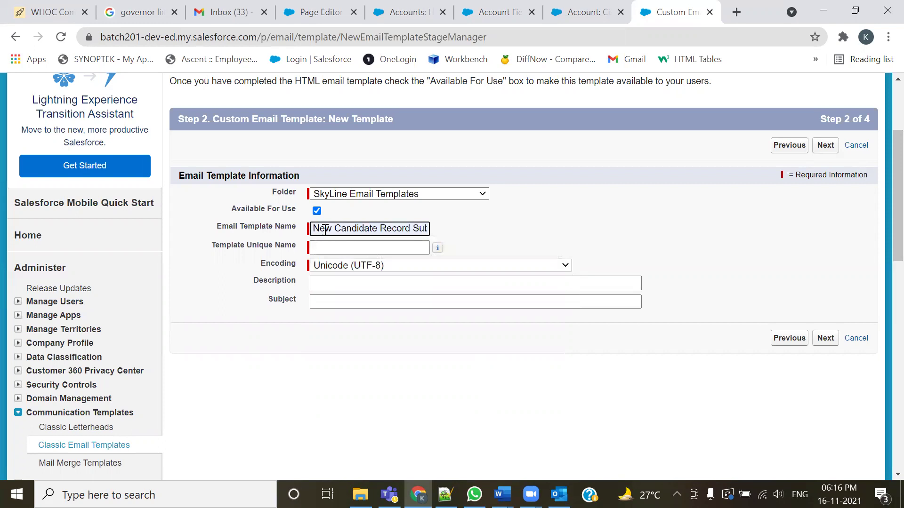
{"action": "key", "text": "Tab"}
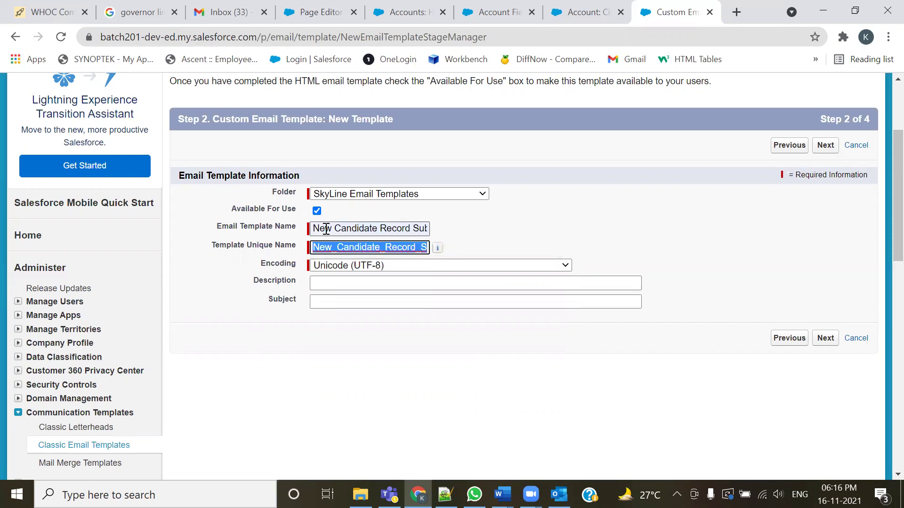
Copy the email template name into the template's description.
{"action": "left_click", "coordinate": [325, 229]}
{"action": "key", "text": "ctrl+a"}
{"action": "key", "text": "ctrl+c"}
{"action": "left_click", "coordinate": [358, 285]}
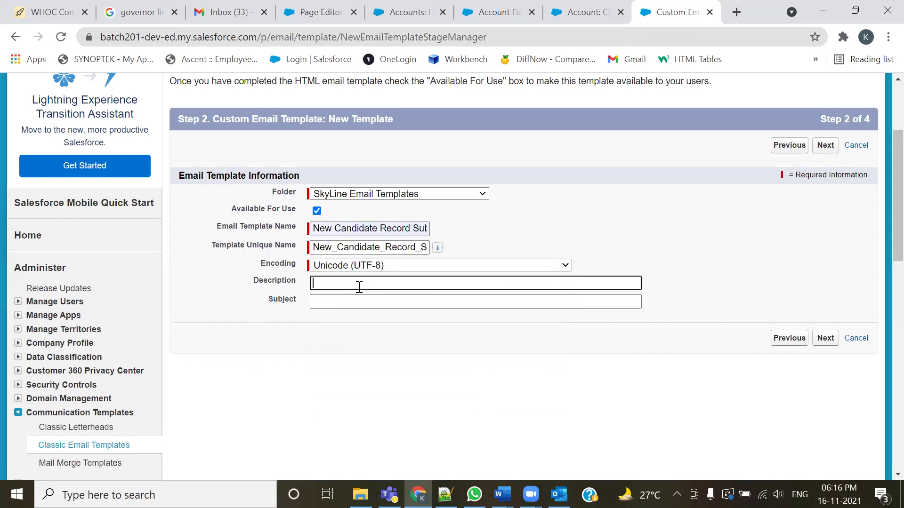
{"action": "key", "text": "ctrl+v"}
Copy the subject "Congratulation {!Candidate__c.Name}....!! Your profile has been submitted." from the Notepad++ notes into the template's subject and continue to the HTML version.
{"action": "left_click", "coordinate": [454, 302]}
{"action": "key", "text": "alt+Tab"}
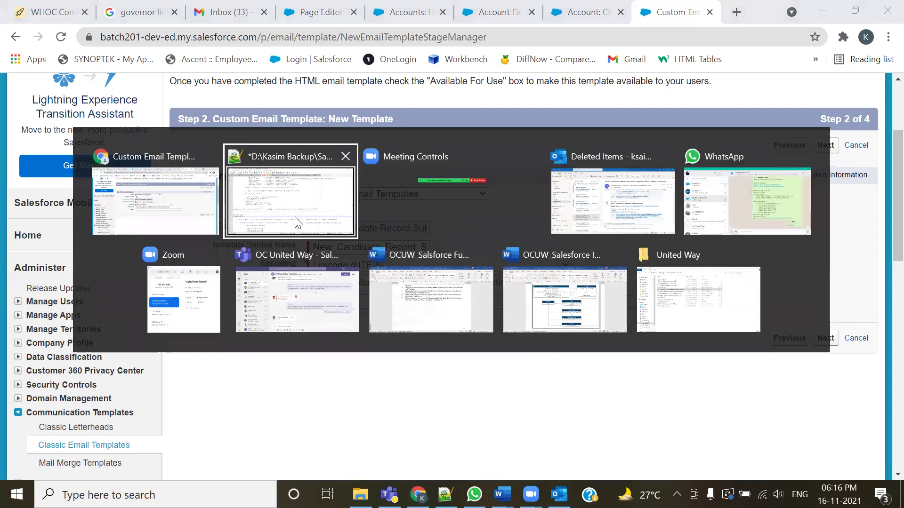
{"action": "scroll", "coordinate": [137, 224], "scroll_direction": "up", "scroll_amount": 7}
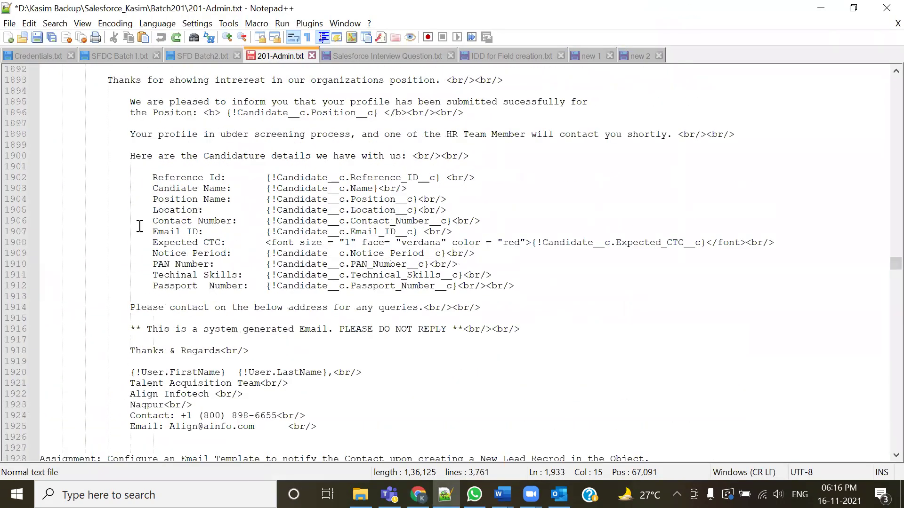
{"action": "left_click_drag", "start_coordinate": [156, 179], "coordinate": [575, 177]}
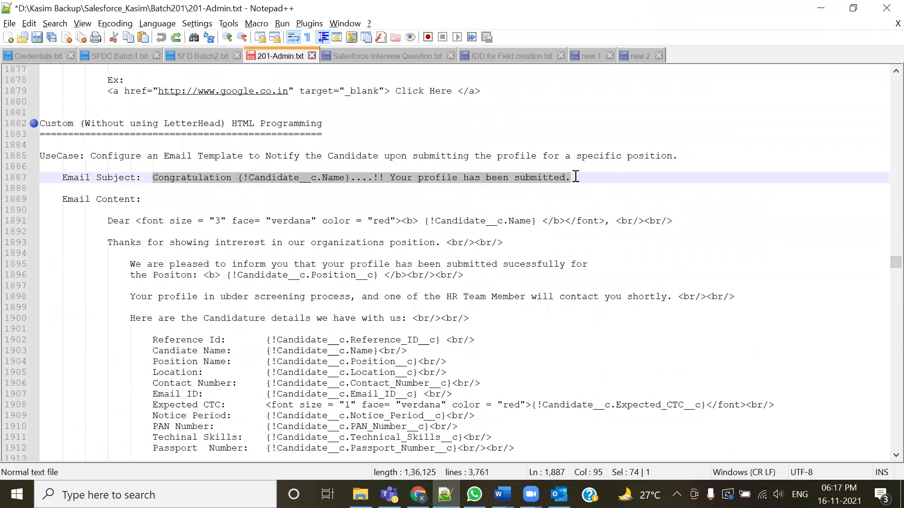
{"action": "key", "text": "ctrl+c"}
{"action": "key", "text": "alt+Tab"}
{"action": "left_click", "coordinate": [334, 303]}
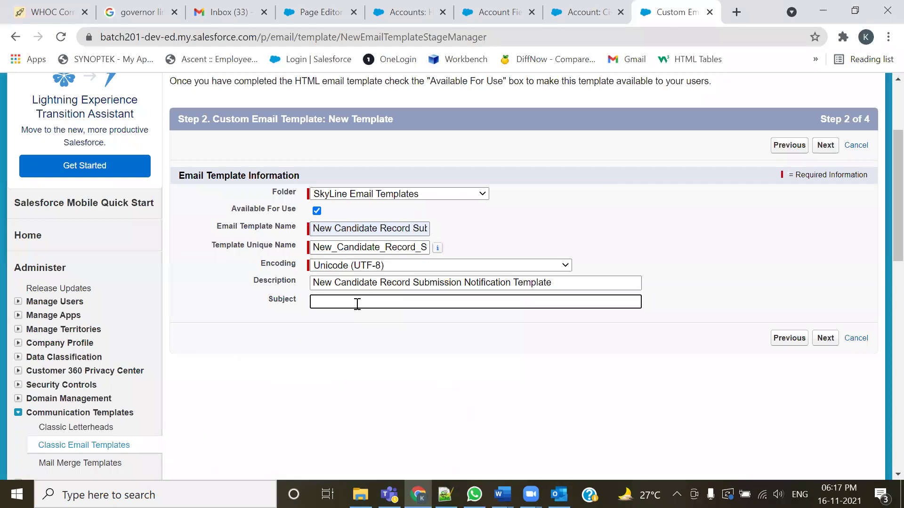
{"action": "key", "text": "ctrl+v"}
{"action": "left_click", "coordinate": [690, 299]}
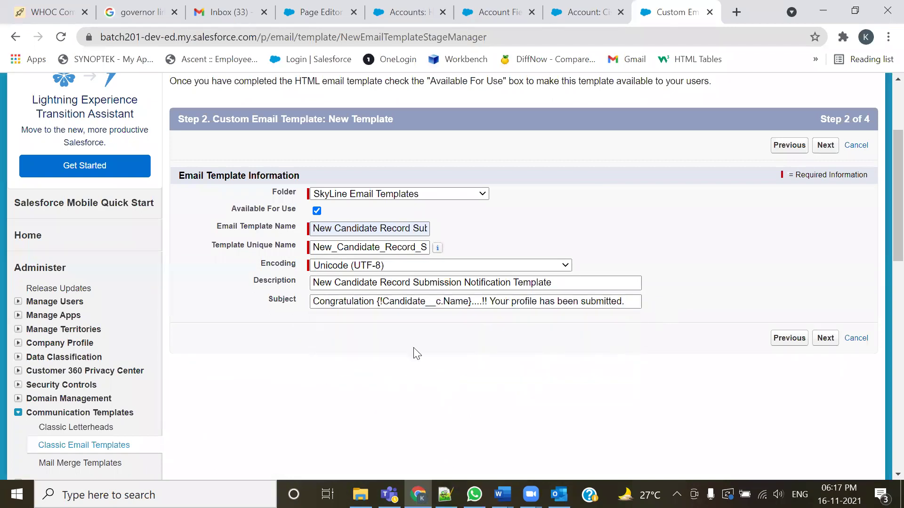
{"action": "left_click", "coordinate": [825, 338]}
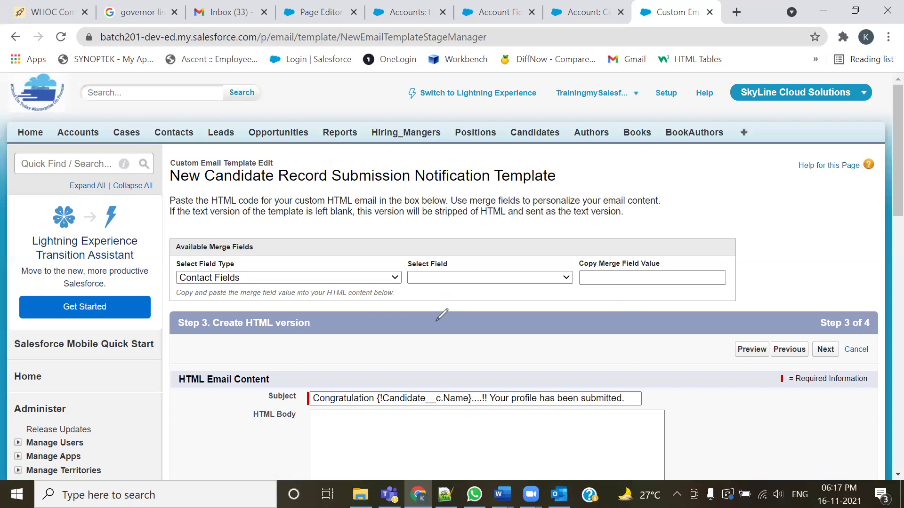
Copy the email content from the Dear line through the signature's email line in Notepad++ and paste it into the template's HTML body.
{"action": "mouse_move", "coordinate": [164, 222]}
{"action": "left_mouse_down"}
{"action": "mouse_move", "coordinate": [424, 298]}
{"action": "mouse_move", "coordinate": [750, 307]}
{"action": "left_mouse_up"}
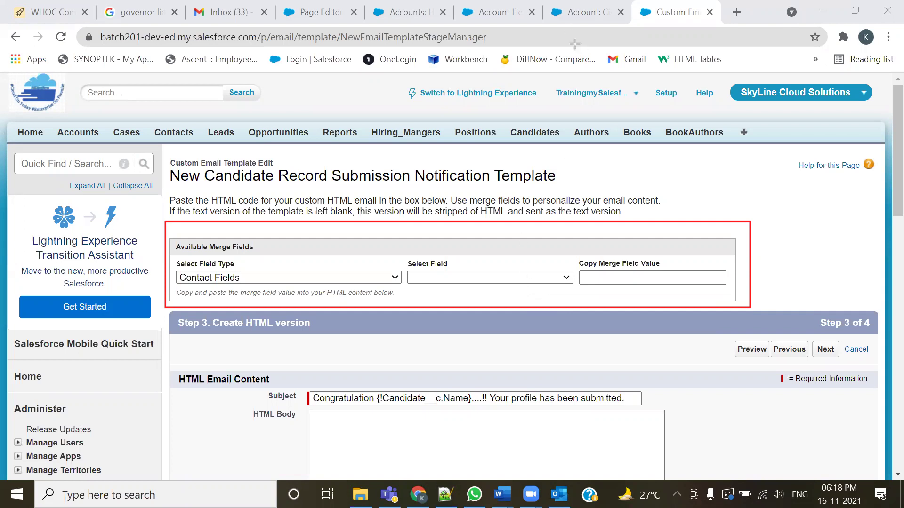
{"action": "scroll", "coordinate": [402, 289], "scroll_direction": "down", "scroll_amount": 5}
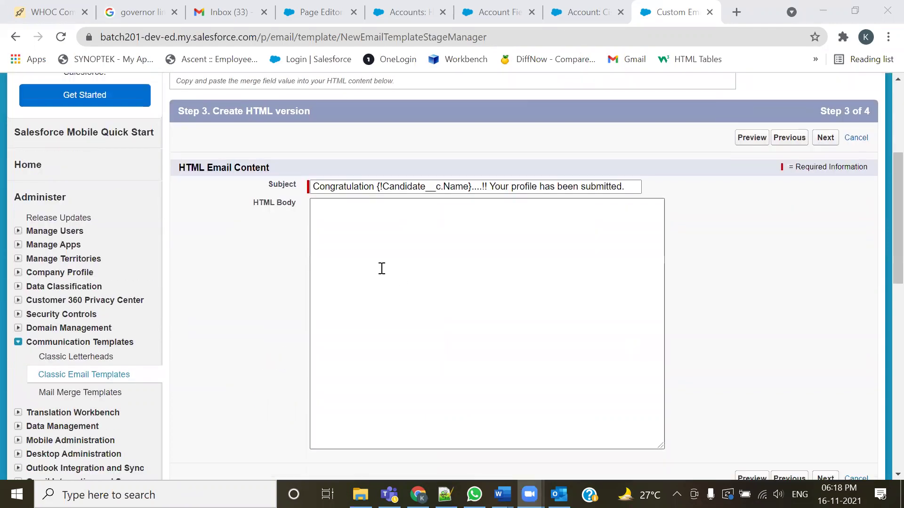
{"action": "left_click", "coordinate": [363, 257]}
{"action": "key", "text": "alt+Tab"}
{"action": "key", "text": "alt+Tab"}
{"action": "left_click_drag", "start_coordinate": [106, 221], "coordinate": [428, 427]}
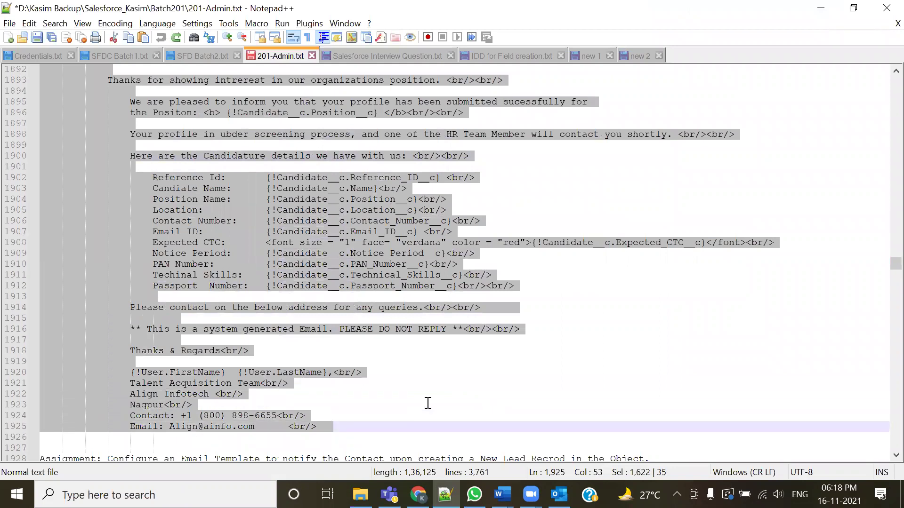
{"action": "key", "text": "ctrl+c"}
{"action": "key", "text": "alt+Tab"}
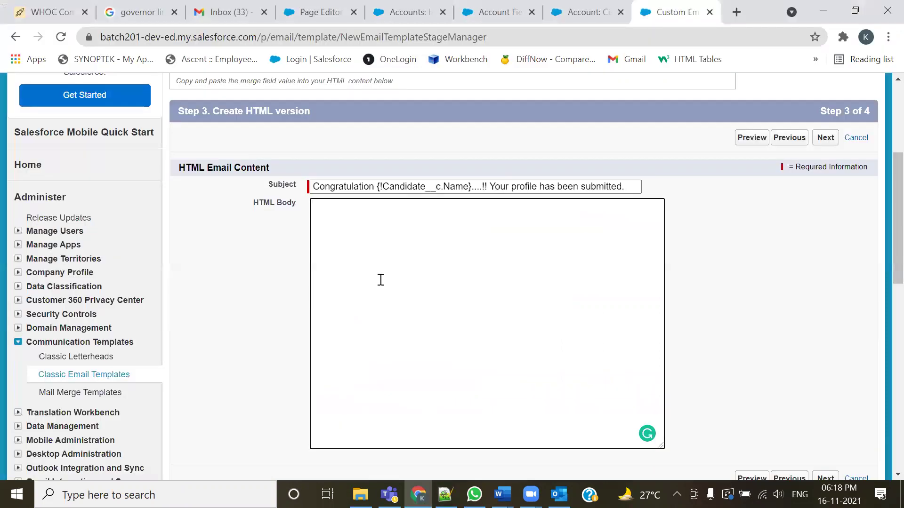
{"action": "left_click", "coordinate": [381, 282]}
{"action": "key", "text": "ctrl+v"}
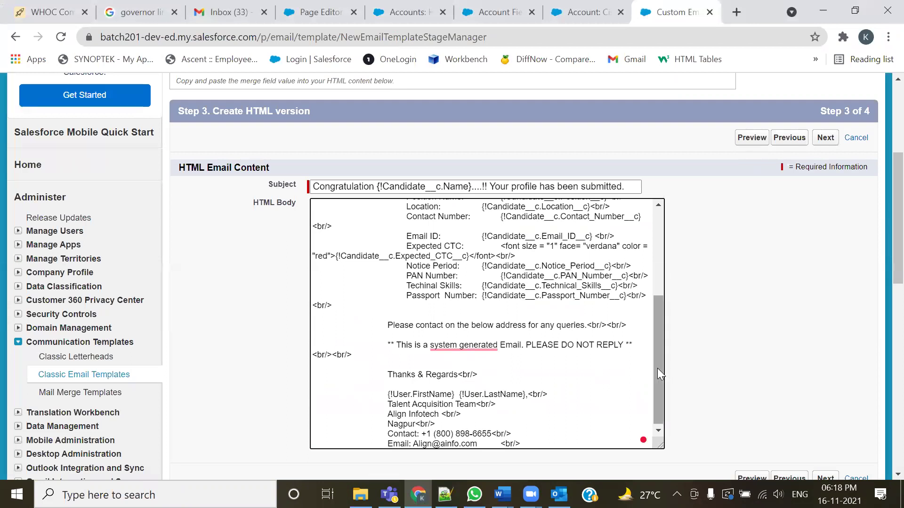
Enlarge the HTML body box and review the pasted email content with its merge fields.
{"action": "left_click_drag", "start_coordinate": [660, 445], "coordinate": [864, 482]}
{"action": "scroll", "coordinate": [625, 325], "scroll_direction": "up", "scroll_amount": 2}
{"action": "scroll", "coordinate": [626, 324], "scroll_direction": "up", "scroll_amount": 3}
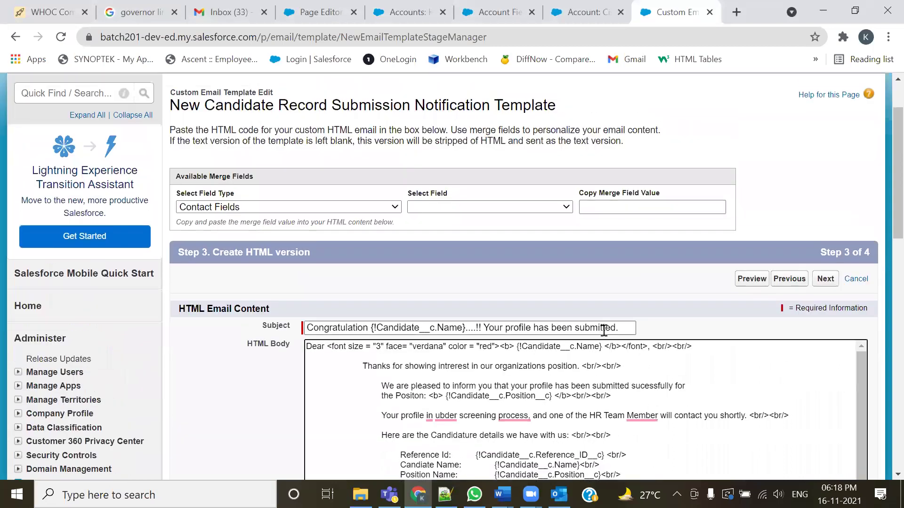
{"action": "scroll", "coordinate": [881, 255], "scroll_direction": "down", "scroll_amount": 5}
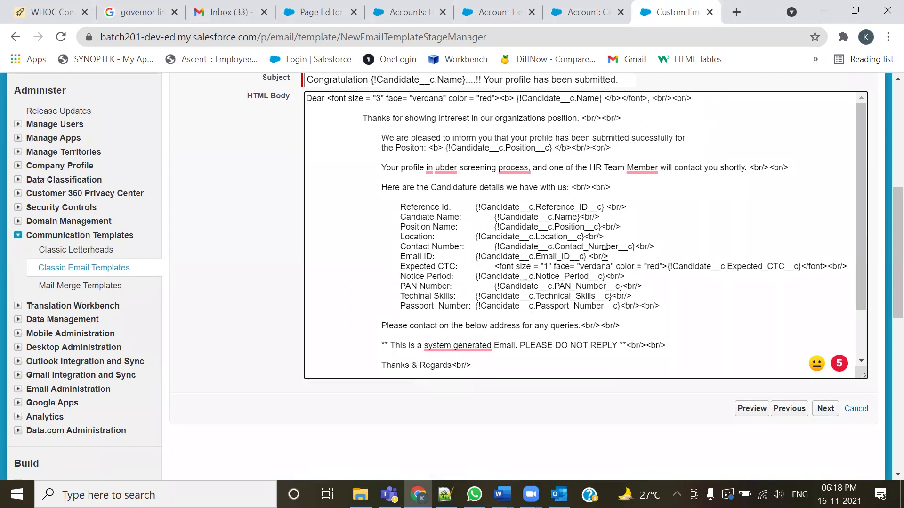
Correct the flagged wording in the HTML body to "under", "members" and "system-generated".
{"action": "right_click", "coordinate": [439, 168]}
{"action": "left_click", "coordinate": [444, 186]}
{"action": "mouse_move", "coordinate": [641, 168]}
{"action": "left_click", "coordinate": [647, 207]}
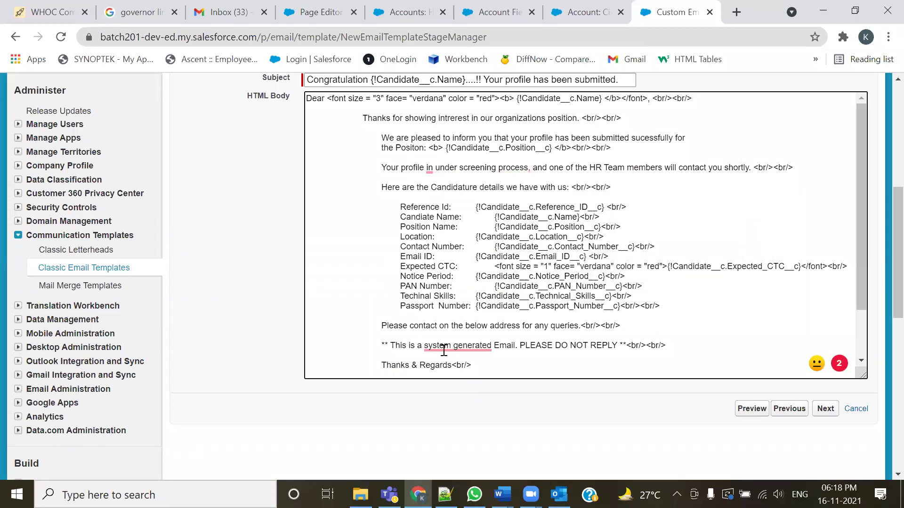
{"action": "mouse_move", "coordinate": [451, 347]}
{"action": "left_click", "coordinate": [461, 382]}
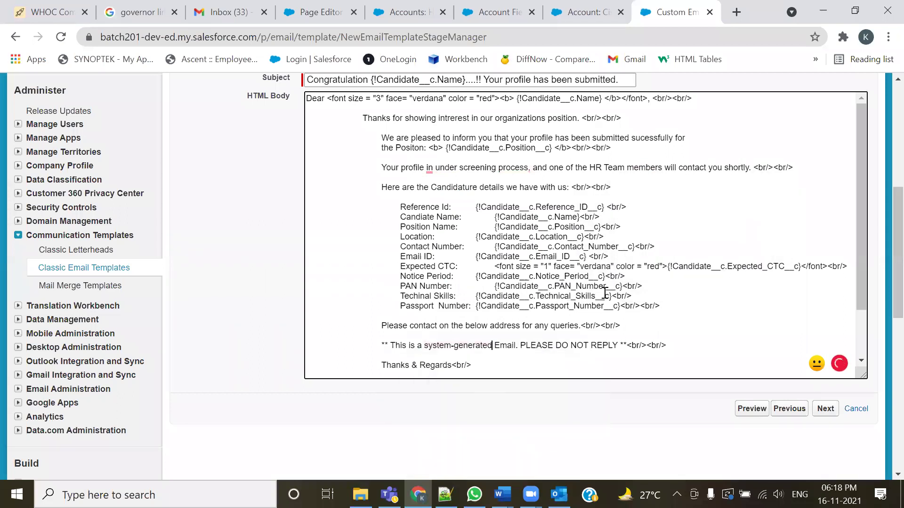
Continue to the text-only version, leave its text body blank and save the email template.
{"action": "scroll", "coordinate": [881, 310], "scroll_direction": "up", "scroll_amount": 5}
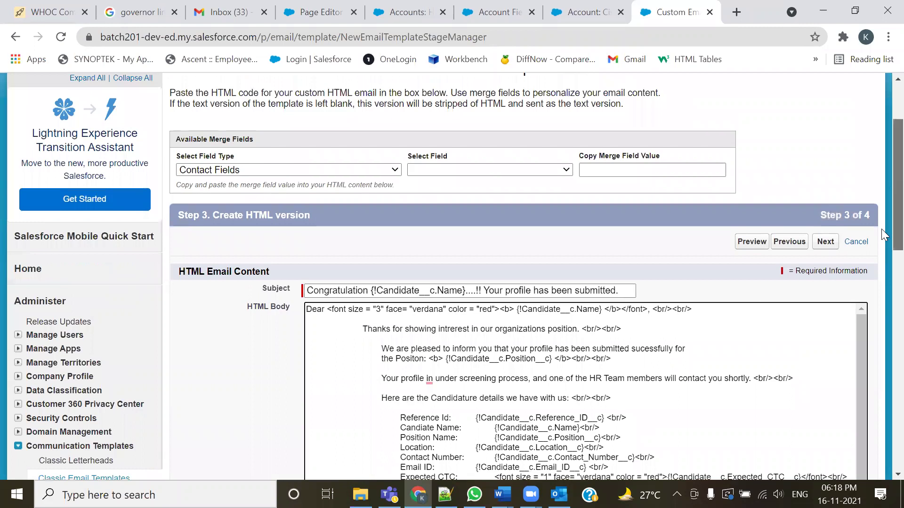
{"action": "scroll", "coordinate": [881, 266], "scroll_direction": "down", "scroll_amount": 5}
{"action": "left_click", "coordinate": [830, 361]}
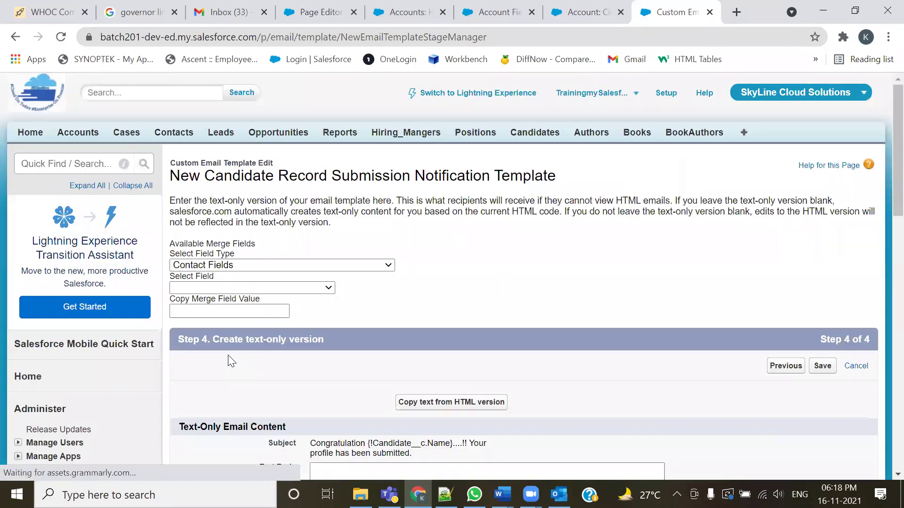
{"action": "scroll", "coordinate": [464, 313], "scroll_direction": "down", "scroll_amount": 4}
{"action": "scroll", "coordinate": [463, 310], "scroll_direction": "down", "scroll_amount": 1}
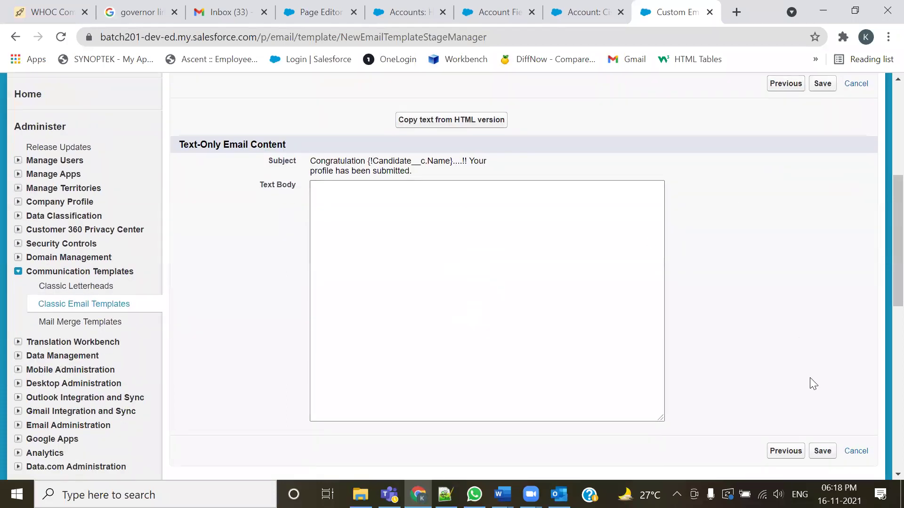
{"action": "left_click", "coordinate": [822, 451]}
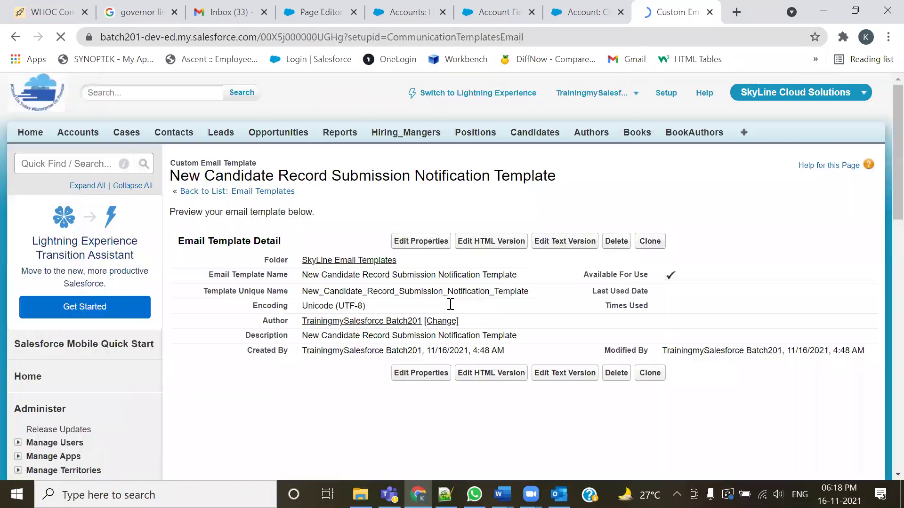
{"action": "scroll", "coordinate": [455, 310], "scroll_direction": "down", "scroll_amount": 1}
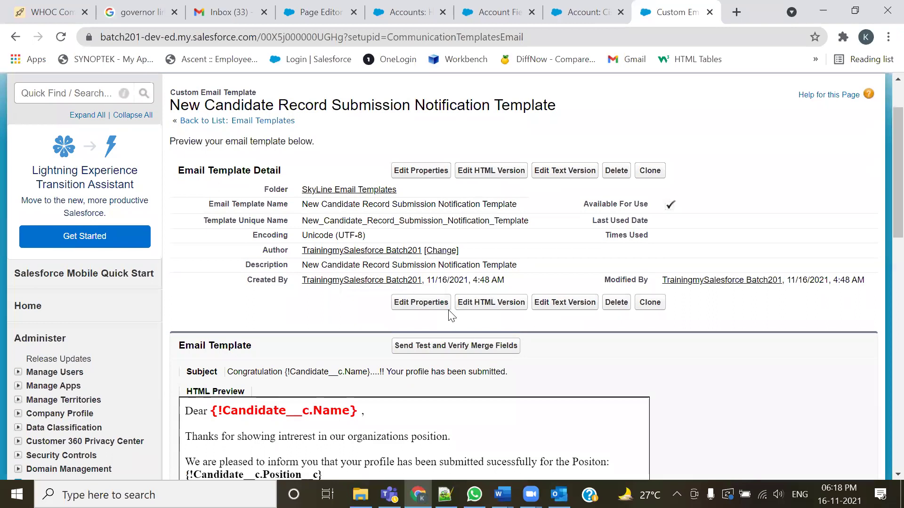
Close the four other Salesforce pages for accounts, account fields and the page editor, keeping the custom email template page open.
{"action": "left_click", "coordinate": [229, 12]}
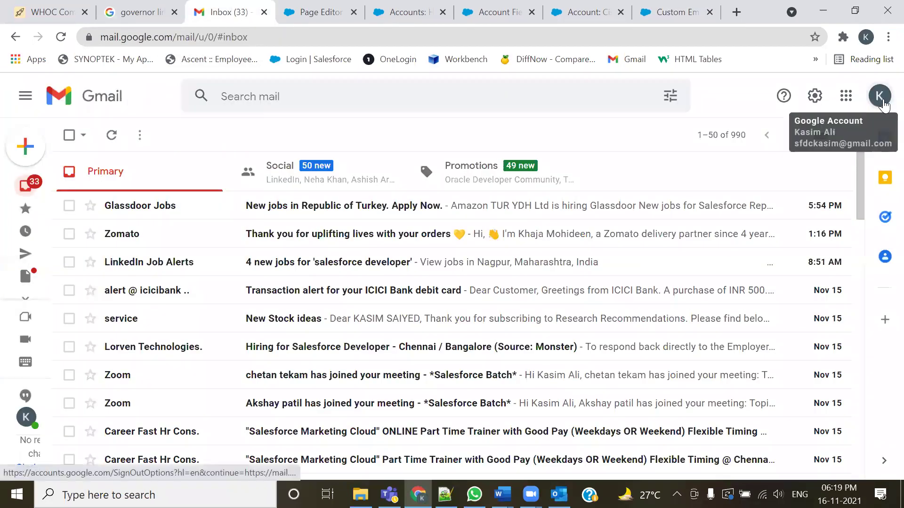
{"action": "left_click", "coordinate": [670, 12]}
{"action": "left_click", "coordinate": [620, 12]}
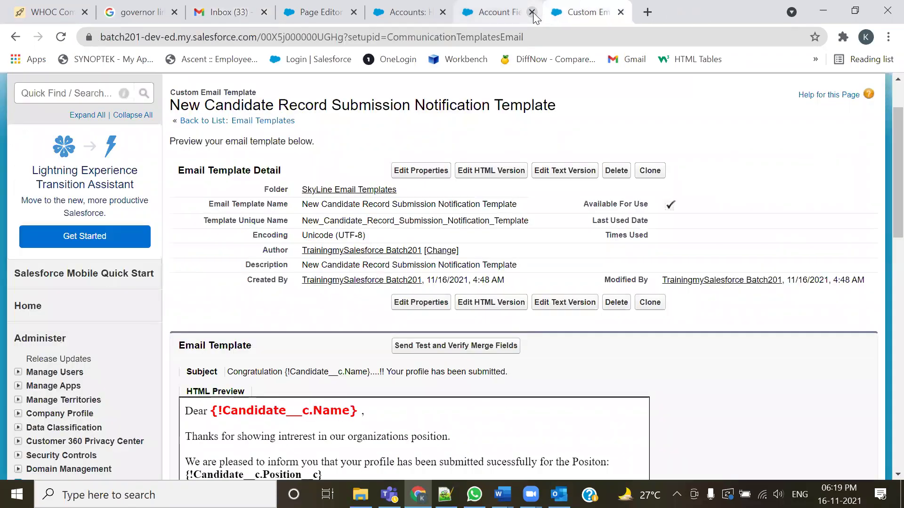
{"action": "left_click", "coordinate": [493, 14]}
{"action": "left_click", "coordinate": [530, 13]}
{"action": "left_click", "coordinate": [408, 12]}
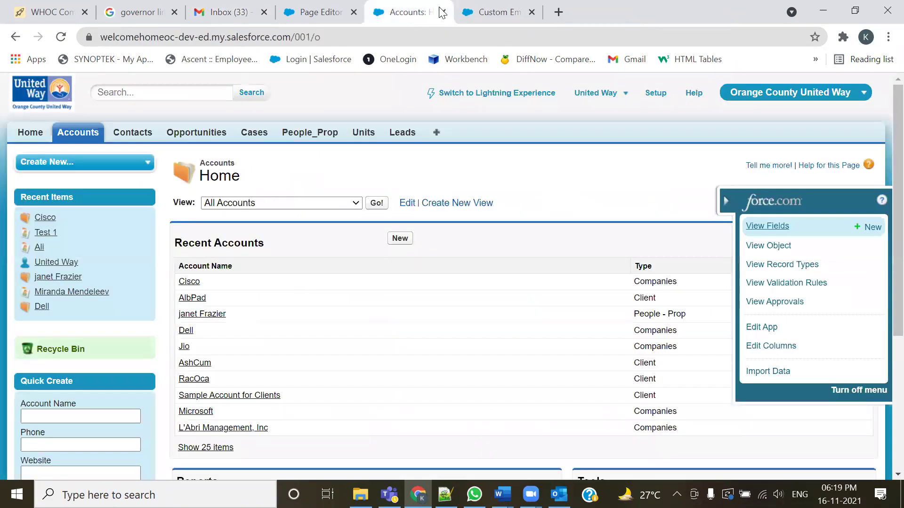
{"action": "left_click", "coordinate": [443, 12]}
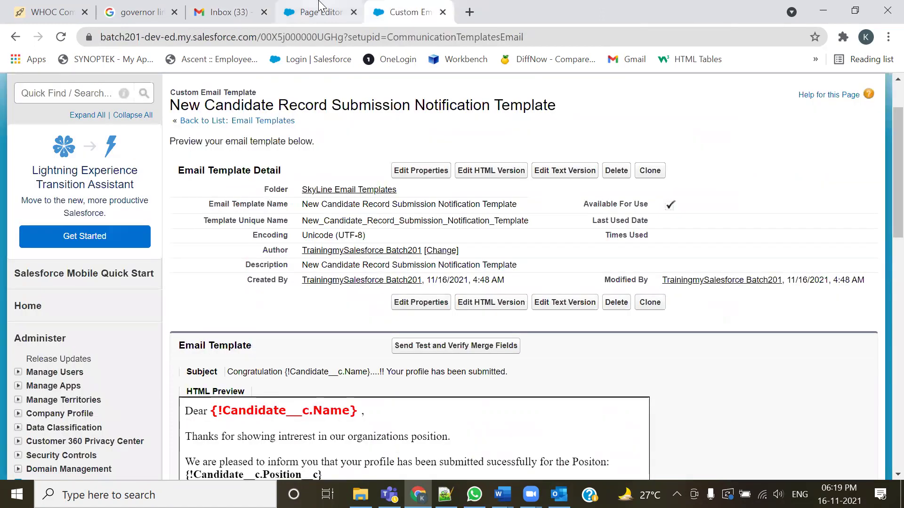
{"action": "left_click", "coordinate": [354, 12]}
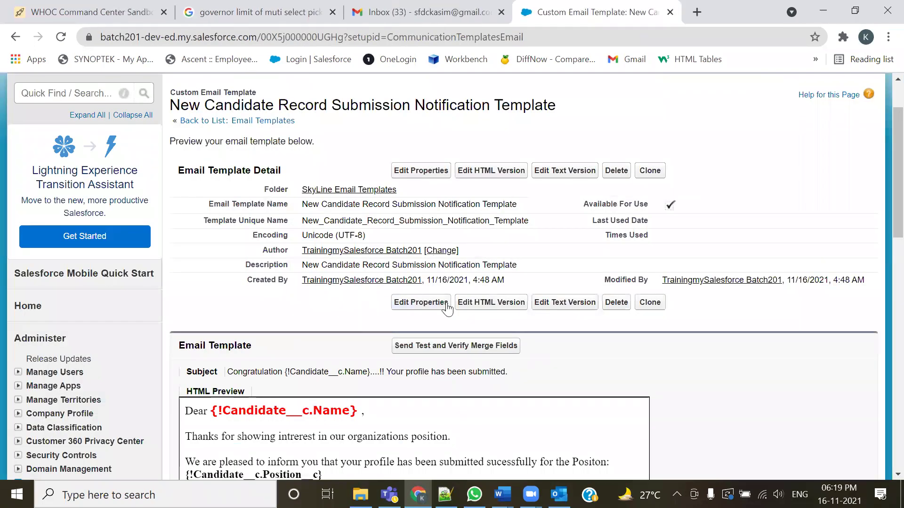
Review the template's HTML preview from the greeting to the signature, including the formatting of the Expected CTC merge field.
{"action": "scroll", "coordinate": [447, 307], "scroll_direction": "down", "scroll_amount": 3}
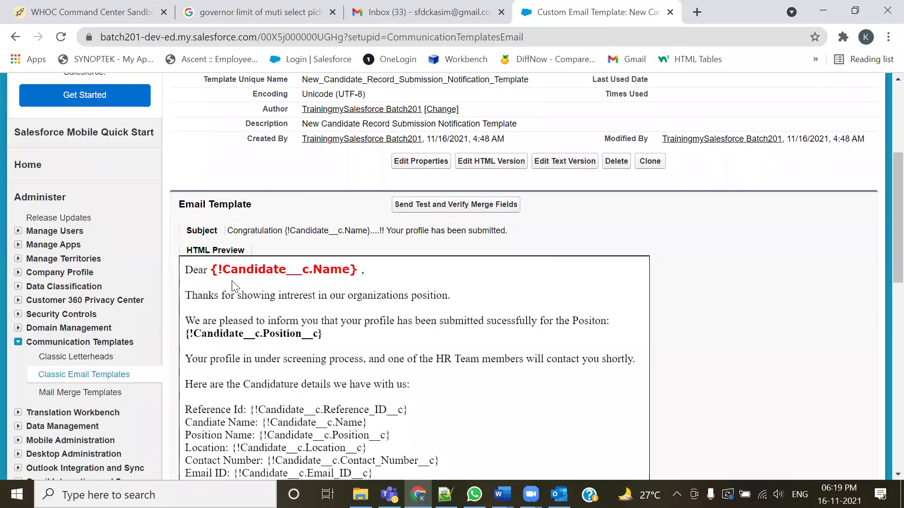
{"action": "scroll", "coordinate": [251, 272], "scroll_direction": "down", "scroll_amount": 2}
{"action": "scroll", "coordinate": [288, 343], "scroll_direction": "down", "scroll_amount": 1}
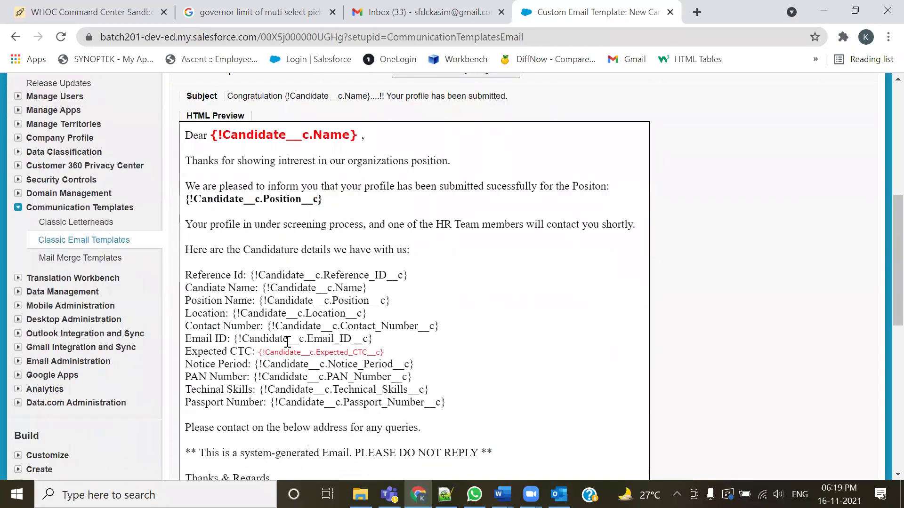
{"action": "scroll", "coordinate": [288, 343], "scroll_direction": "down", "scroll_amount": 2}
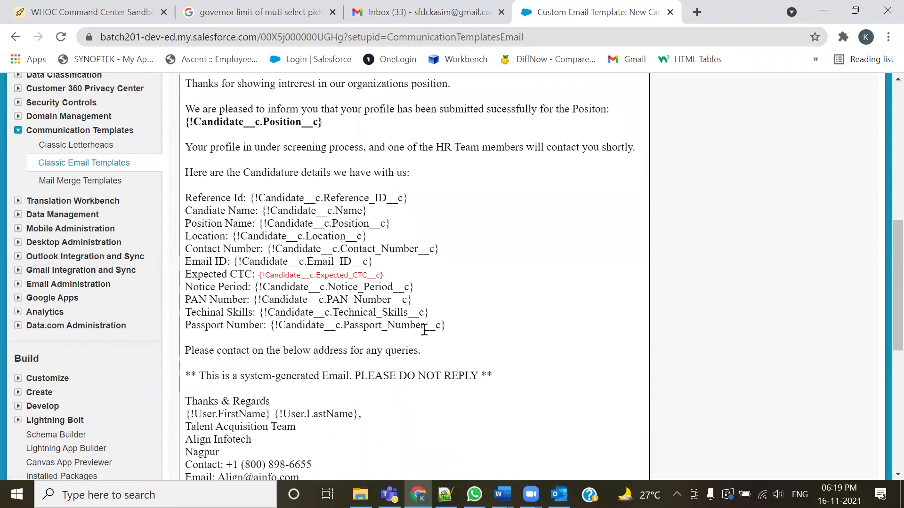
{"action": "scroll", "coordinate": [455, 309], "scroll_direction": "up", "scroll_amount": 1}
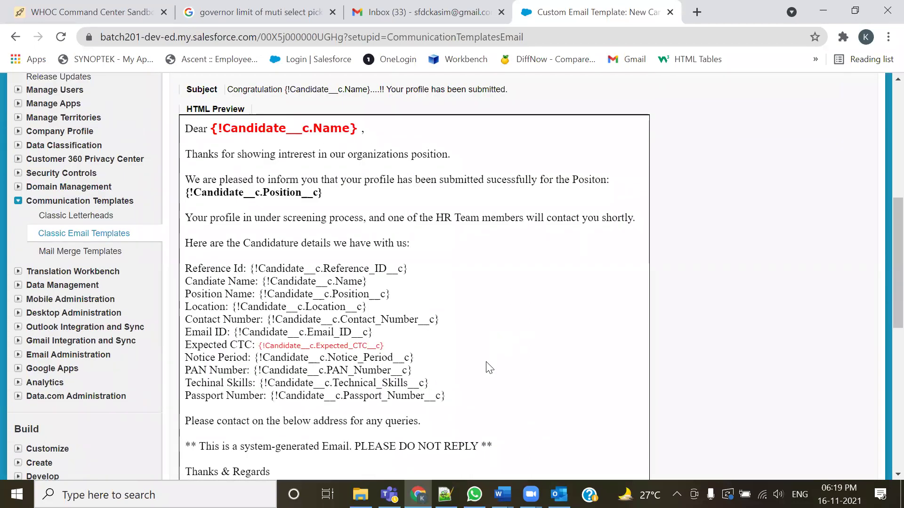
{"action": "scroll", "coordinate": [487, 350], "scroll_direction": "down", "scroll_amount": 3}
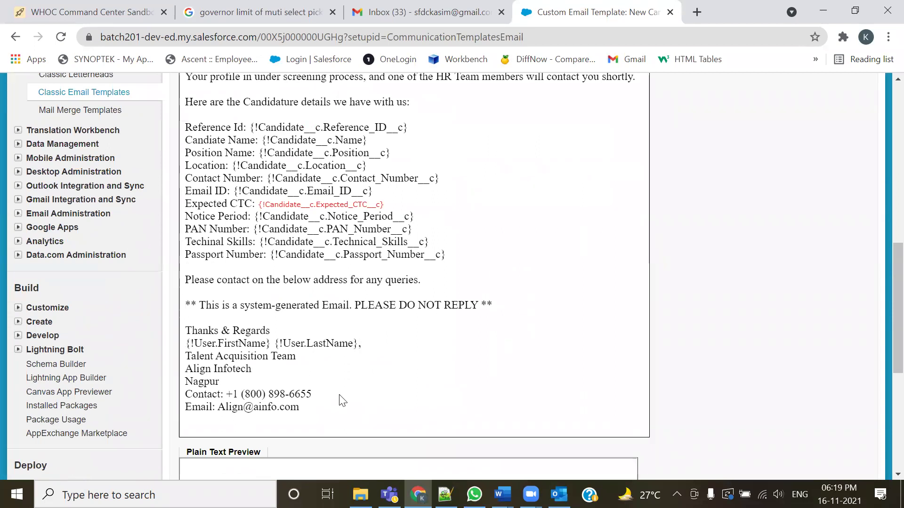
{"action": "scroll", "coordinate": [339, 353], "scroll_direction": "up", "scroll_amount": 3}
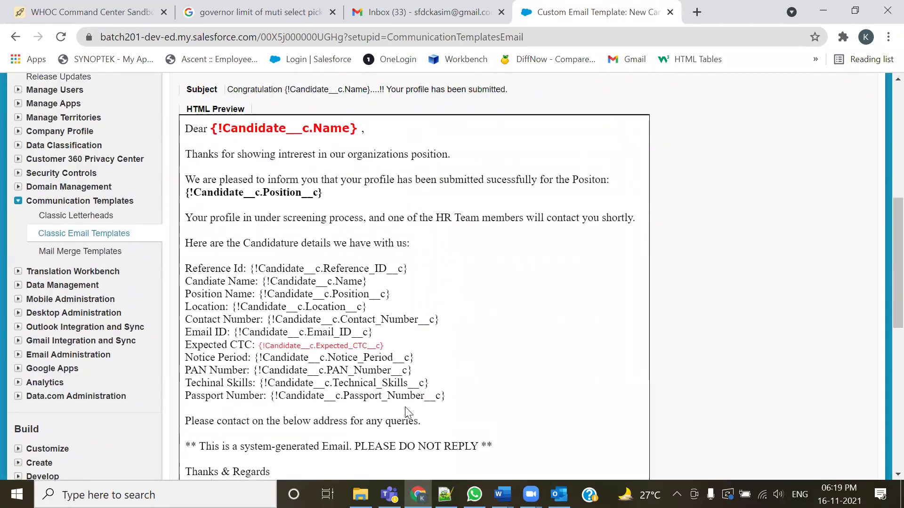
{"action": "scroll", "coordinate": [408, 404], "scroll_direction": "down", "scroll_amount": 3}
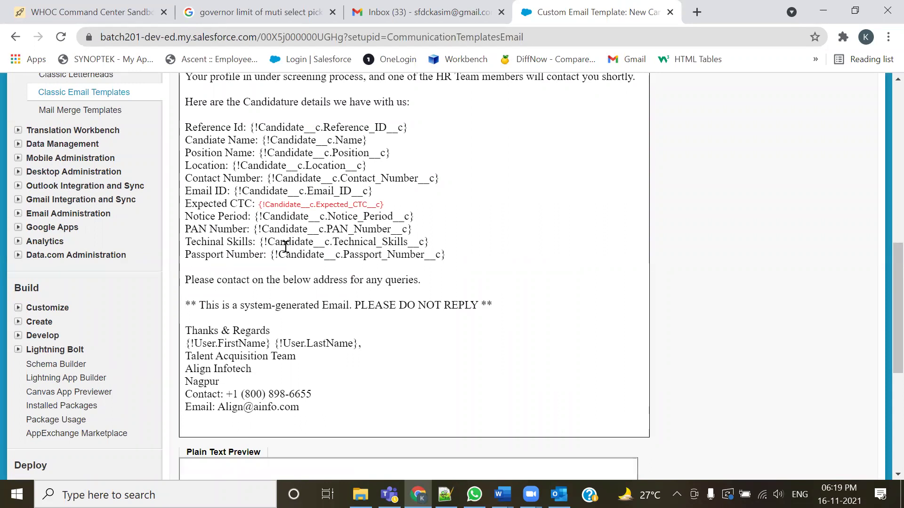
{"action": "left_click_drag", "start_coordinate": [256, 204], "coordinate": [398, 205]}
{"action": "left_click", "coordinate": [479, 263]}
{"action": "scroll", "coordinate": [443, 319], "scroll_direction": "up", "scroll_amount": 6}
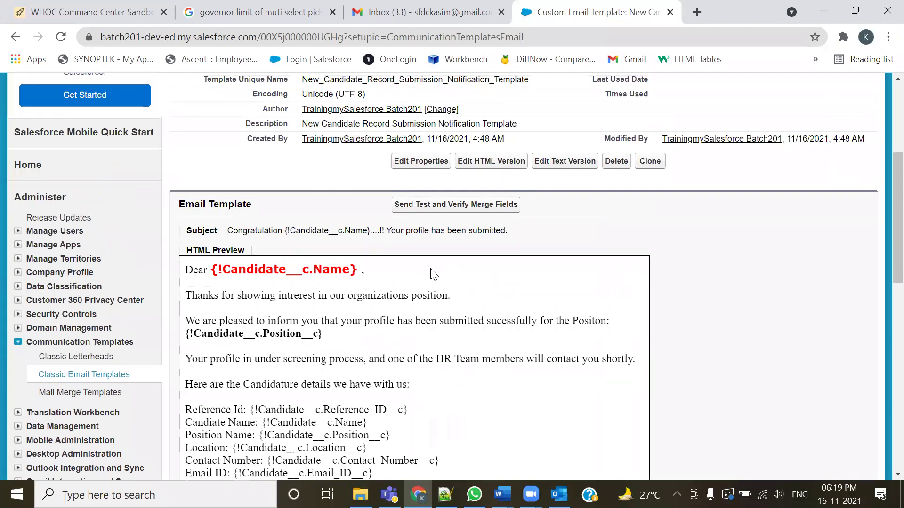
Set the font size of the Expected CTC merge field to 3 in the template's HTML version and save it.
{"action": "left_click", "coordinate": [499, 166]}
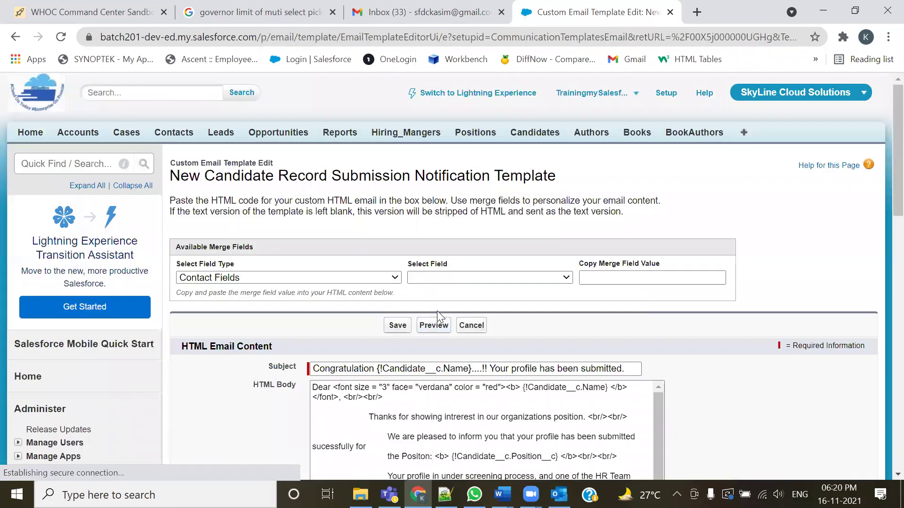
{"action": "scroll", "coordinate": [611, 320], "scroll_direction": "down", "scroll_amount": 6}
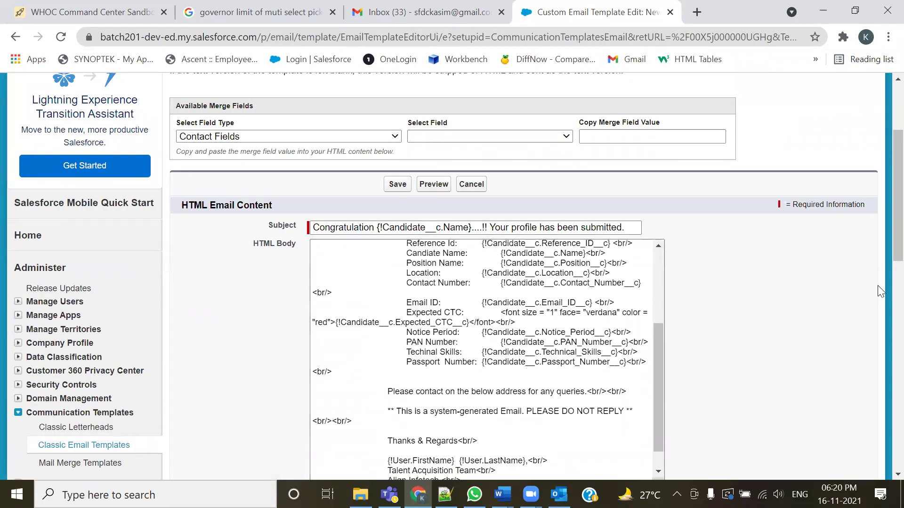
{"action": "scroll", "coordinate": [883, 254], "scroll_direction": "down", "scroll_amount": 3}
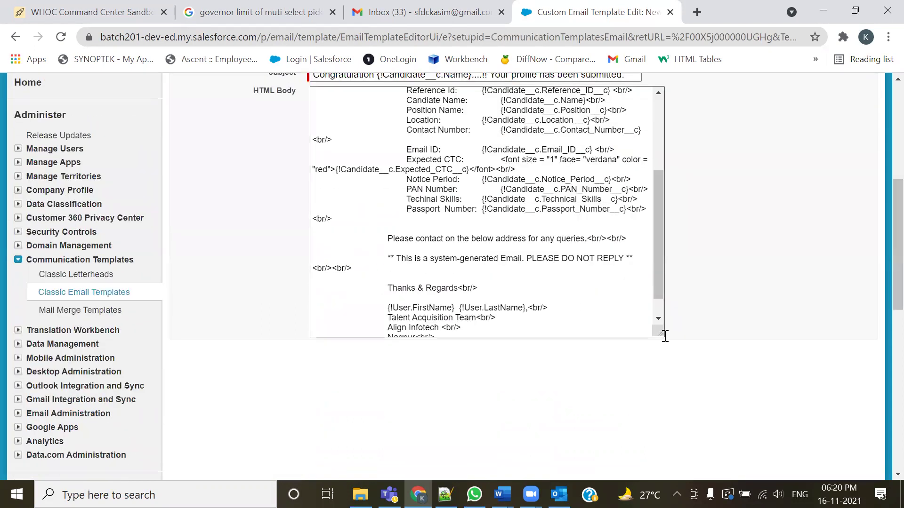
{"action": "left_click_drag", "start_coordinate": [663, 336], "coordinate": [723, 403]}
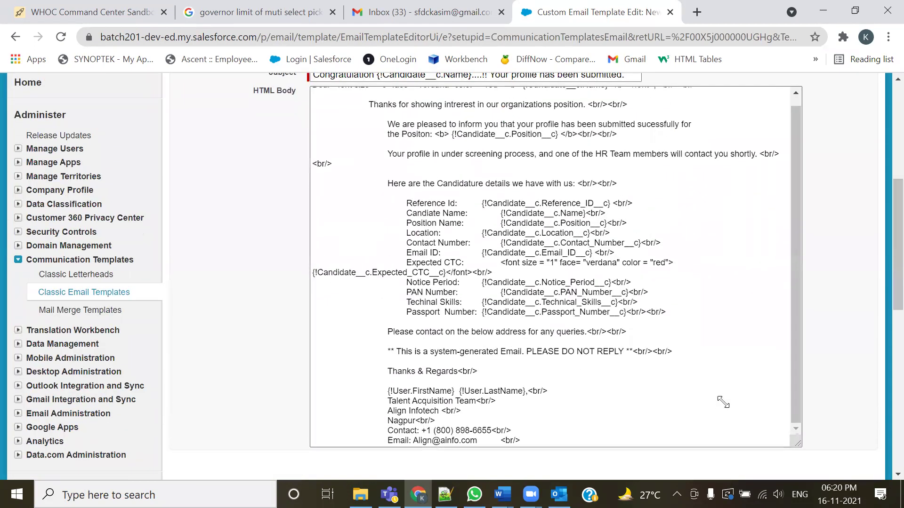
{"action": "left_click", "coordinate": [557, 316]}
{"action": "key", "text": "BackSpace"}
{"action": "type", "text": "3"}
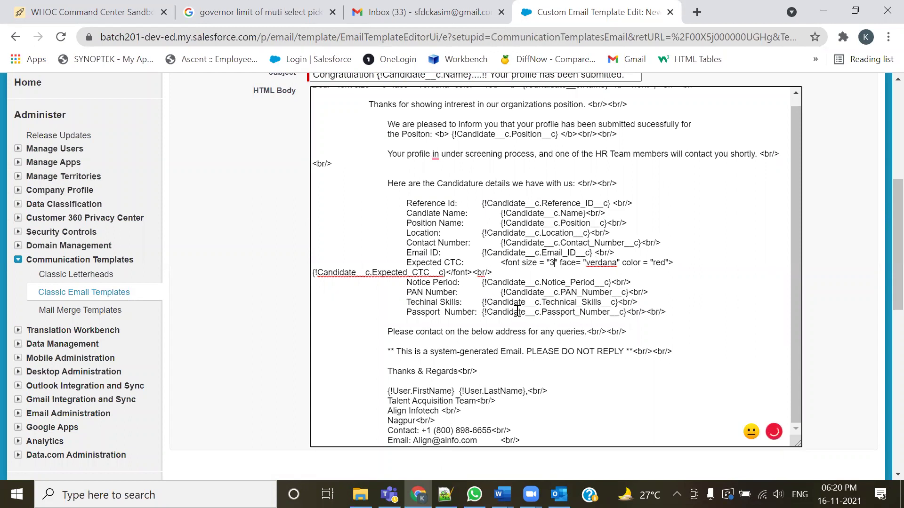
{"action": "scroll", "coordinate": [565, 287], "scroll_direction": "up", "scroll_amount": 1}
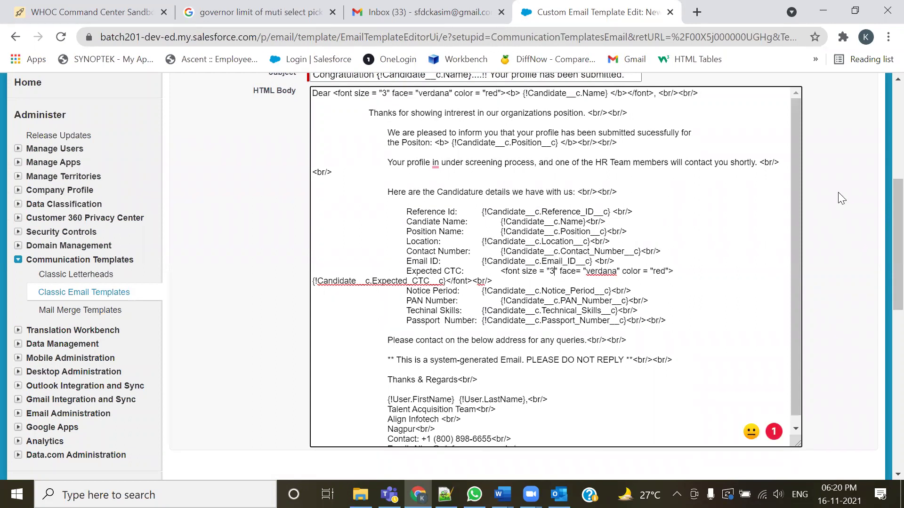
{"action": "scroll", "coordinate": [881, 205], "scroll_direction": "up", "scroll_amount": 4}
{"action": "left_click", "coordinate": [397, 224]}
{"action": "scroll", "coordinate": [445, 329], "scroll_direction": "down", "scroll_amount": 8}
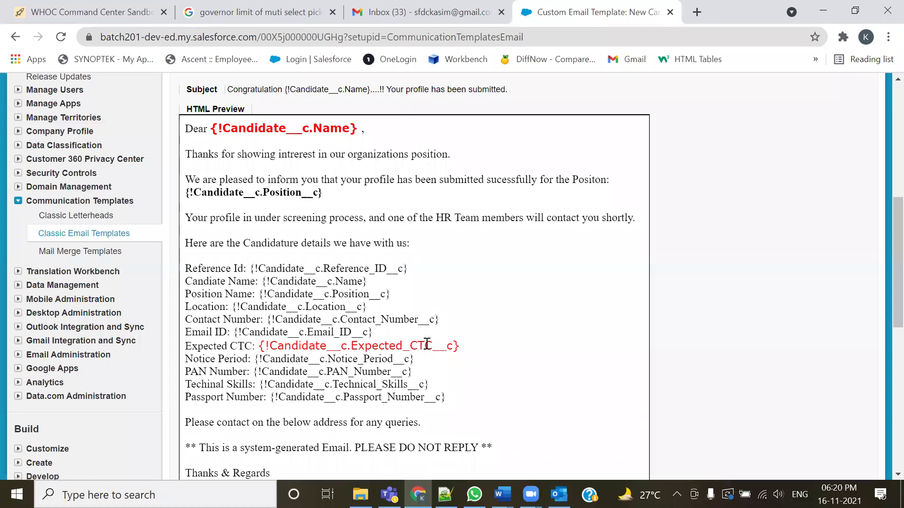
{"action": "scroll", "coordinate": [427, 345], "scroll_direction": "down", "scroll_amount": 5}
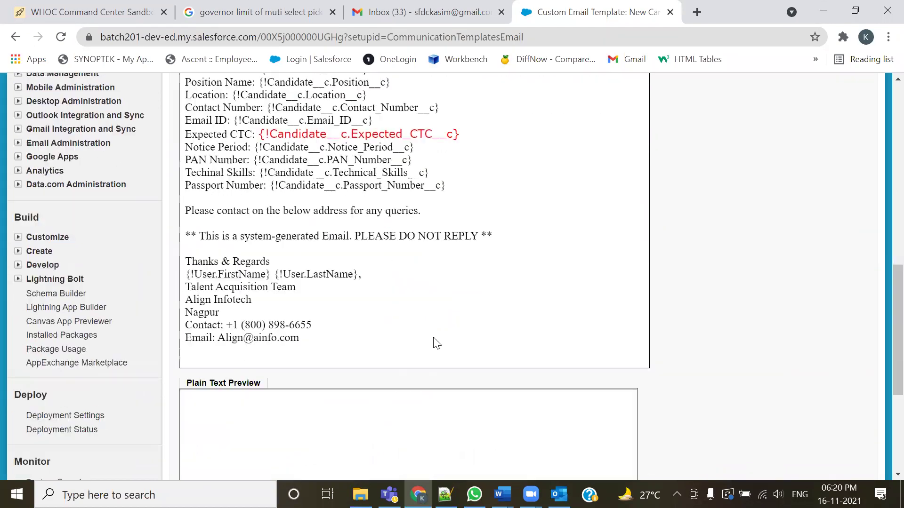
Reopen the HTML version, enlarge its body box and examine the font, bold and line-break tags in the Dear line.
{"action": "scroll", "coordinate": [433, 343], "scroll_direction": "up", "scroll_amount": 7}
{"action": "left_click", "coordinate": [500, 97]}
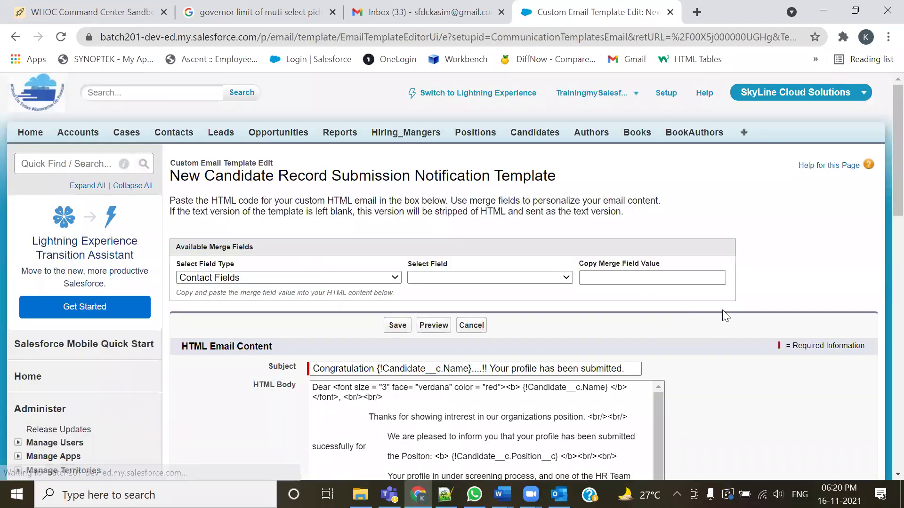
{"action": "scroll", "coordinate": [719, 323], "scroll_direction": "down", "scroll_amount": 7}
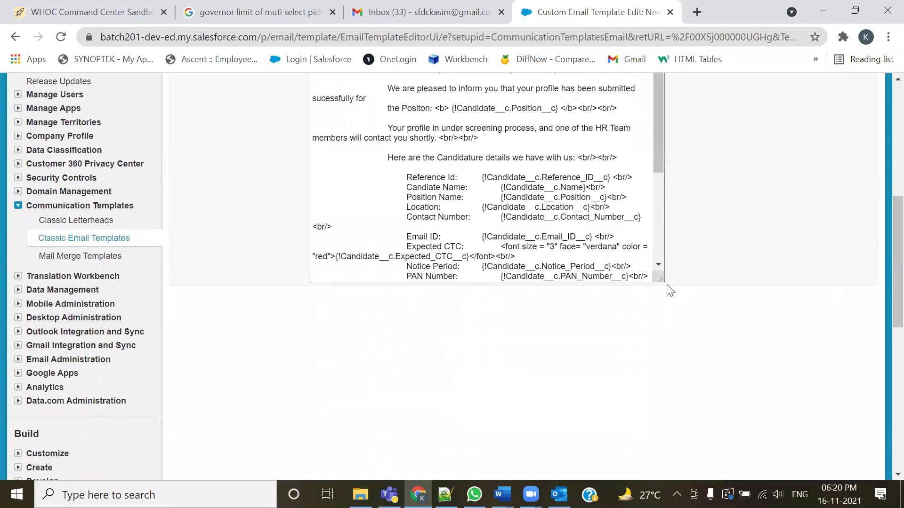
{"action": "left_click_drag", "start_coordinate": [661, 280], "coordinate": [833, 450]}
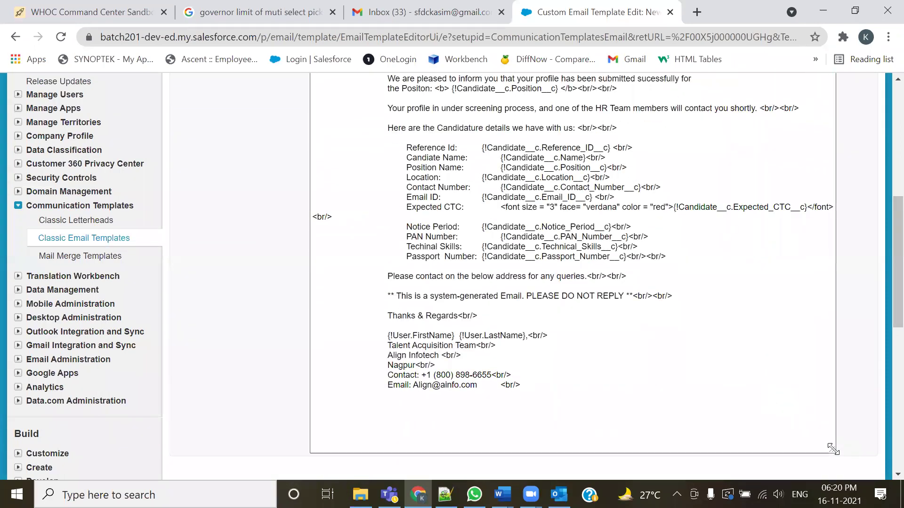
{"action": "scroll", "coordinate": [757, 351], "scroll_direction": "up", "scroll_amount": 3}
{"action": "scroll", "coordinate": [348, 255], "scroll_direction": "up", "scroll_amount": 2}
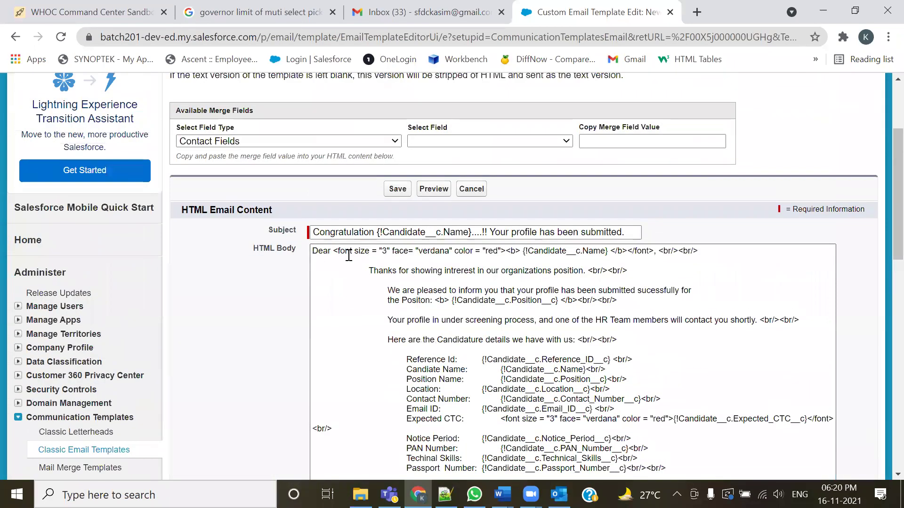
{"action": "left_click_drag", "start_coordinate": [378, 253], "coordinate": [444, 258]}
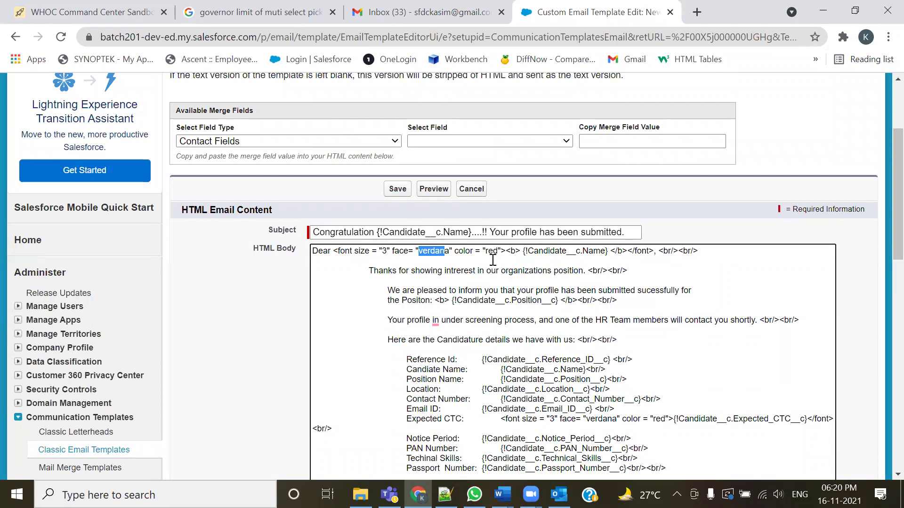
{"action": "left_click_drag", "start_coordinate": [511, 254], "coordinate": [517, 253]}
{"action": "left_click_drag", "start_coordinate": [611, 253], "coordinate": [623, 253]}
{"action": "left_click_drag", "start_coordinate": [521, 253], "coordinate": [606, 253]}
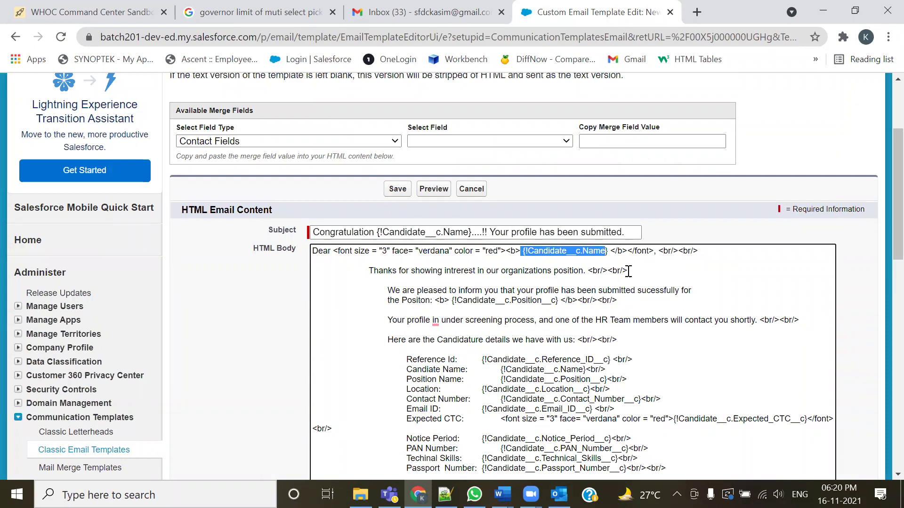
{"action": "left_click_drag", "start_coordinate": [703, 253], "coordinate": [659, 253]}
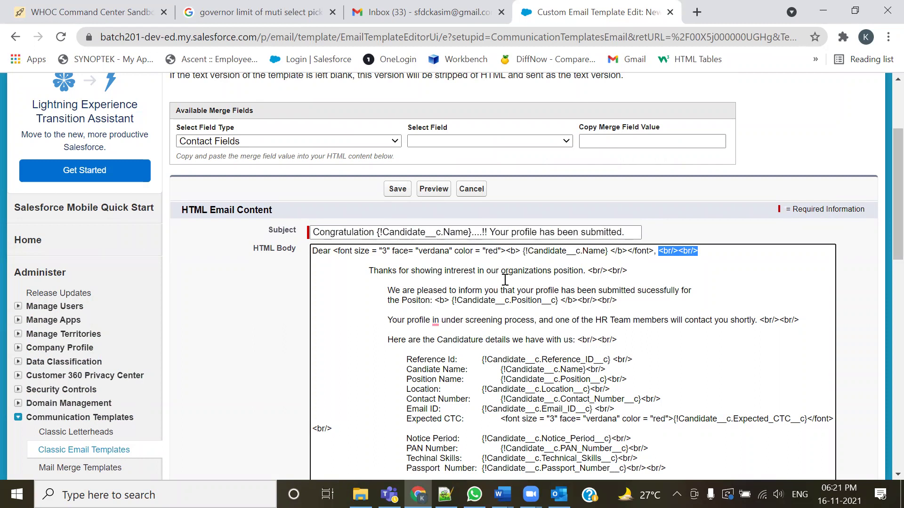
Remove the indentation before the "Thanks for showing intrerest in our organizations position." line in the HTML body.
{"action": "left_click_drag", "start_coordinate": [369, 273], "coordinate": [629, 271]}
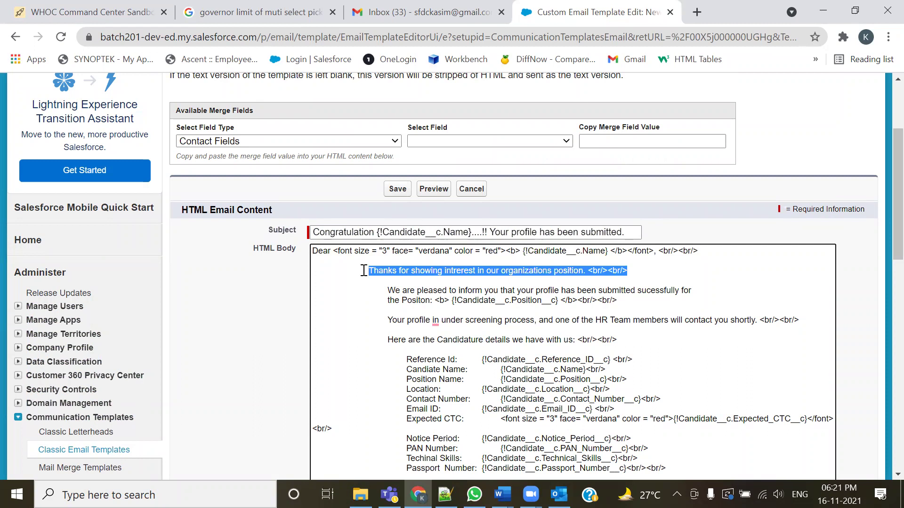
{"action": "left_click", "coordinate": [315, 275]}
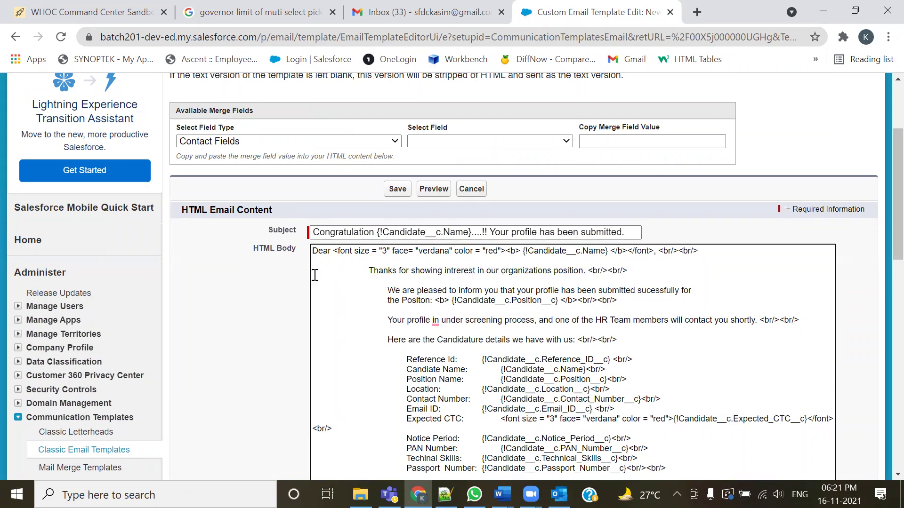
{"action": "key", "text": "BackSpace"}
{"action": "key", "text": "BackSpace"}
{"action": "key", "text": "BackSpace"}
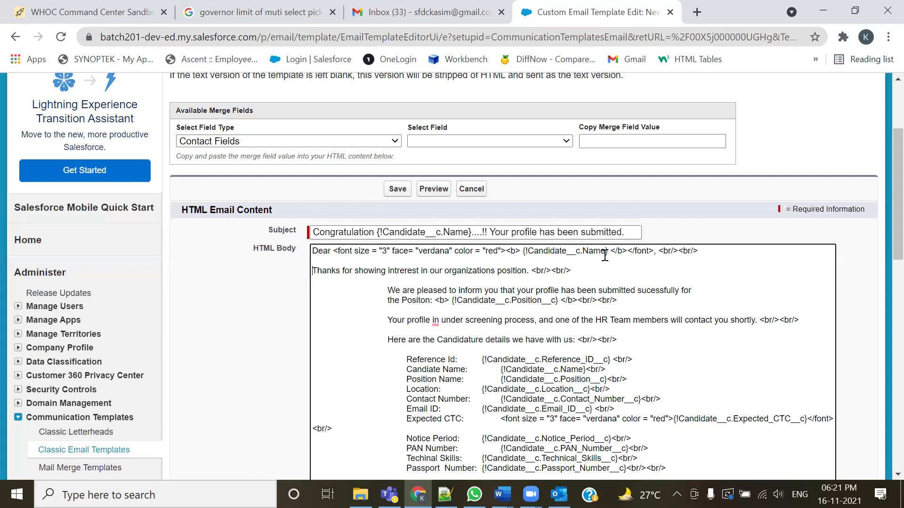
Check the line-break tags and candidate merge fields in the HTML body, and save the template.
{"action": "left_click_drag", "start_coordinate": [697, 251], "coordinate": [658, 251]}
{"action": "left_click", "coordinate": [711, 253]}
{"action": "left_click_drag", "start_coordinate": [618, 340], "coordinate": [581, 340]}
{"action": "scroll", "coordinate": [522, 370], "scroll_direction": "down", "scroll_amount": 2}
{"action": "left_click_drag", "start_coordinate": [481, 338], "coordinate": [562, 338]}
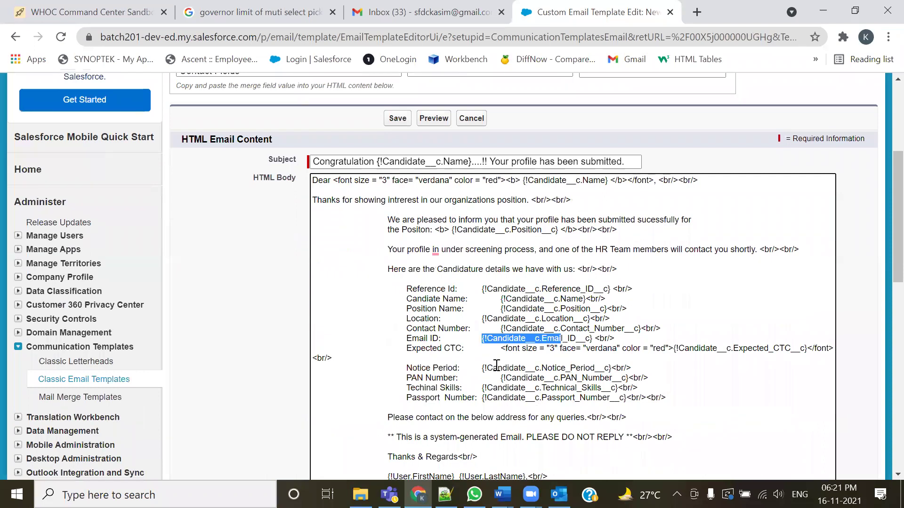
{"action": "scroll", "coordinate": [423, 343], "scroll_direction": "down", "scroll_amount": 2}
{"action": "scroll", "coordinate": [423, 343], "scroll_direction": "up", "scroll_amount": 5}
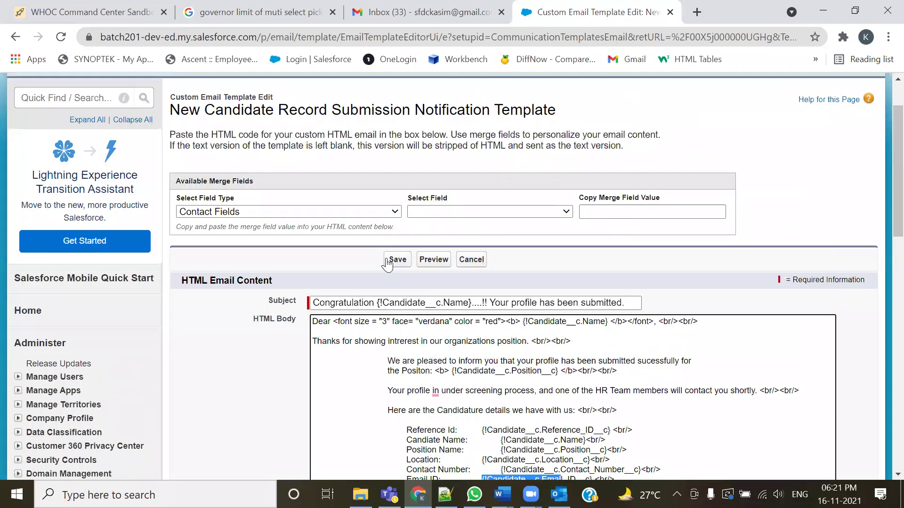
{"action": "left_click", "coordinate": [395, 259]}
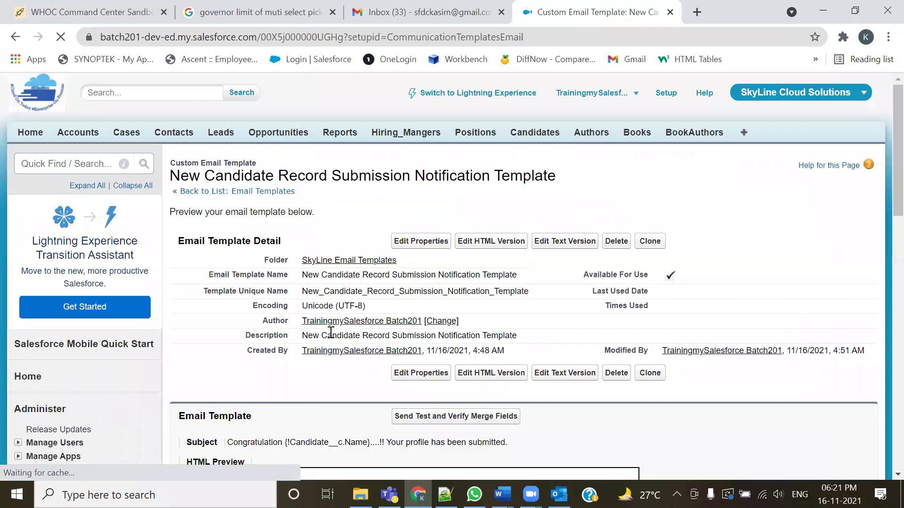
Start a send test with merge field verification, related to the first recently viewed Candidate record.
{"action": "scroll", "coordinate": [331, 334], "scroll_direction": "down", "scroll_amount": 2}
{"action": "left_click", "coordinate": [413, 276]}
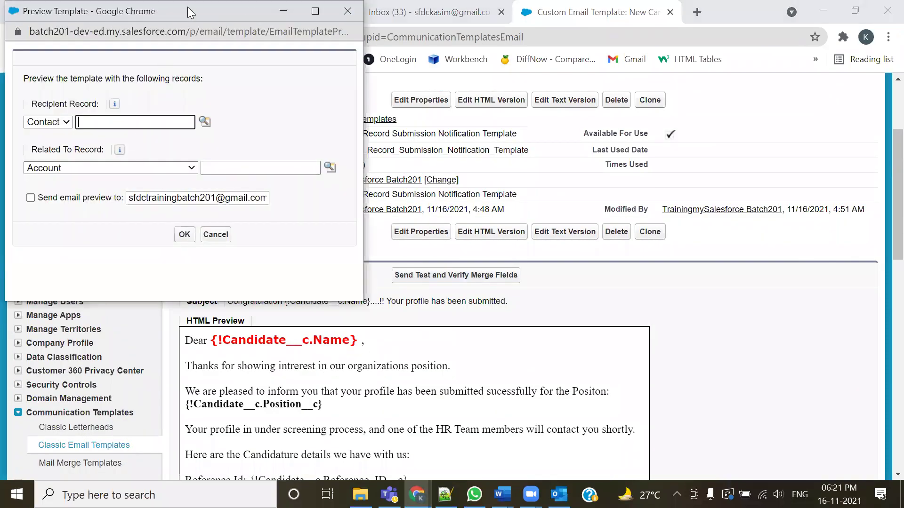
{"action": "left_click_drag", "start_coordinate": [187, 9], "coordinate": [525, 67]}
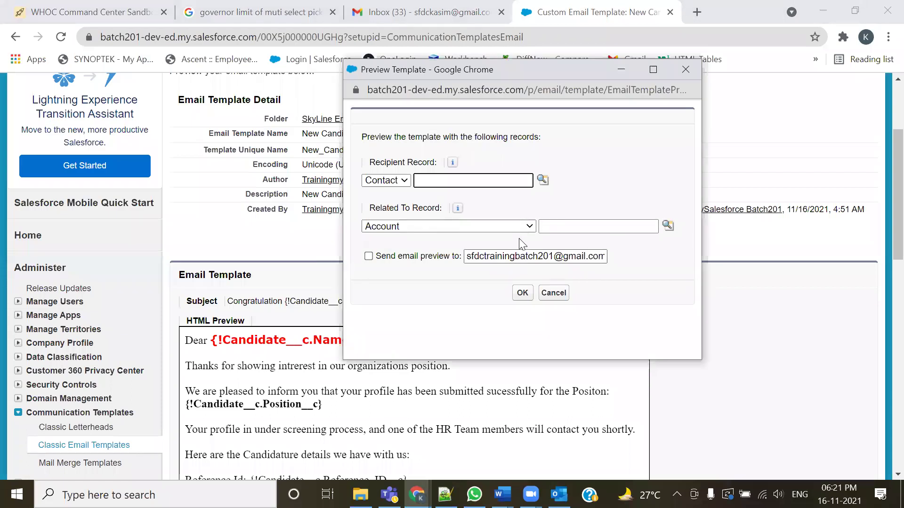
{"action": "left_click", "coordinate": [527, 228]}
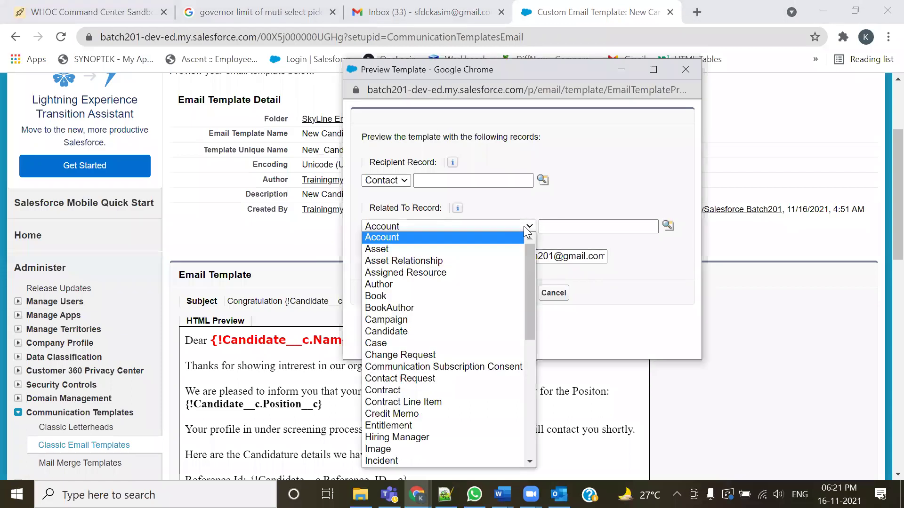
{"action": "left_click", "coordinate": [413, 332]}
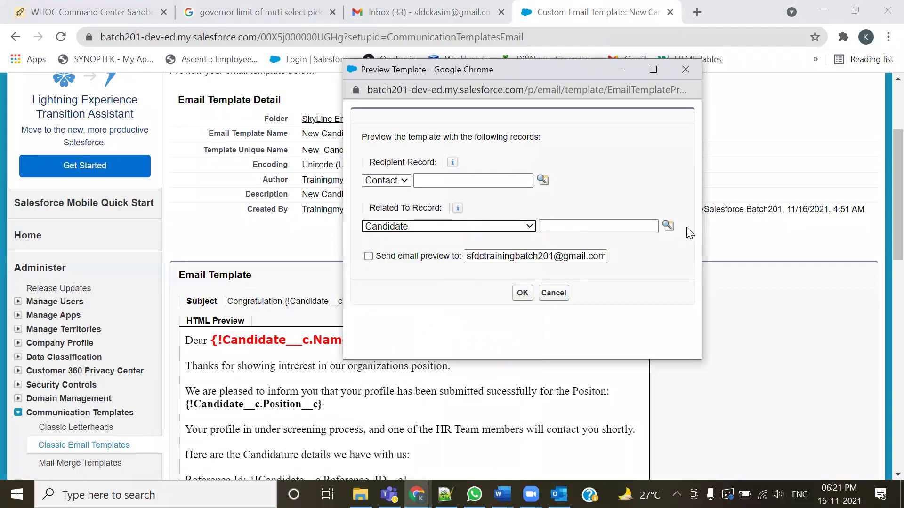
{"action": "left_click", "coordinate": [667, 227]}
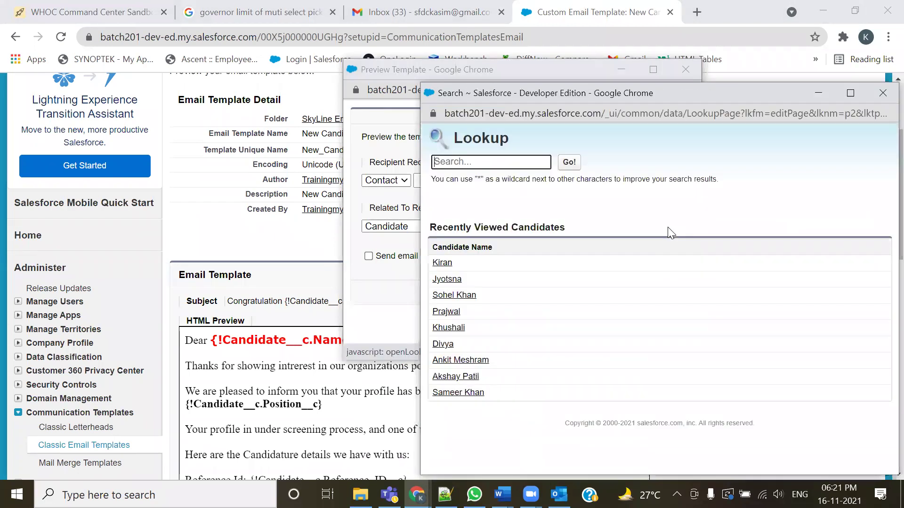
{"action": "left_click", "coordinate": [448, 268]}
Enable sending the email preview, enter the recipient's Gmail address and send the test.
{"action": "left_click", "coordinate": [369, 256]}
{"action": "left_click", "coordinate": [490, 257]}
{"action": "key", "text": "ctrl+a"}
{"action": "type", "text": "s"}
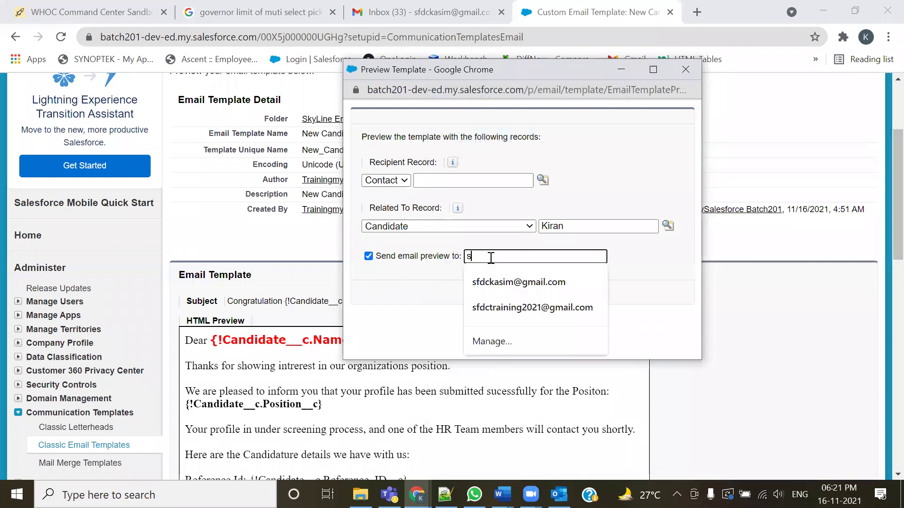
{"action": "left_click", "coordinate": [518, 282]}
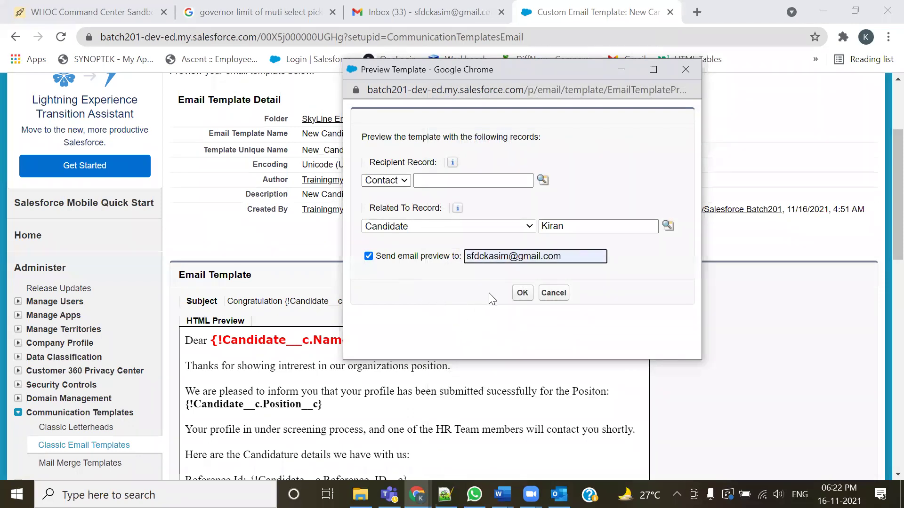
{"action": "left_click", "coordinate": [522, 296]}
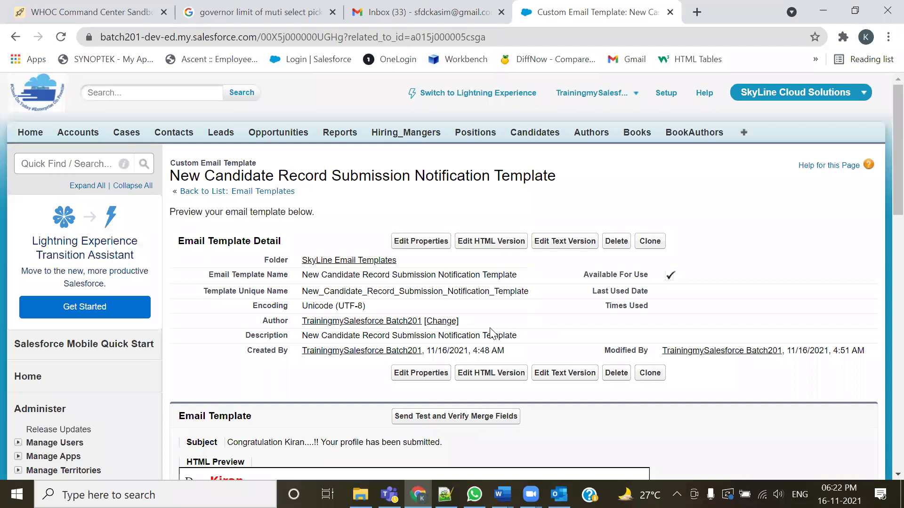
Switch to Gmail, open the newly received test email and examine the candidate name in its subject and the position name.
{"action": "left_click", "coordinate": [405, 13]}
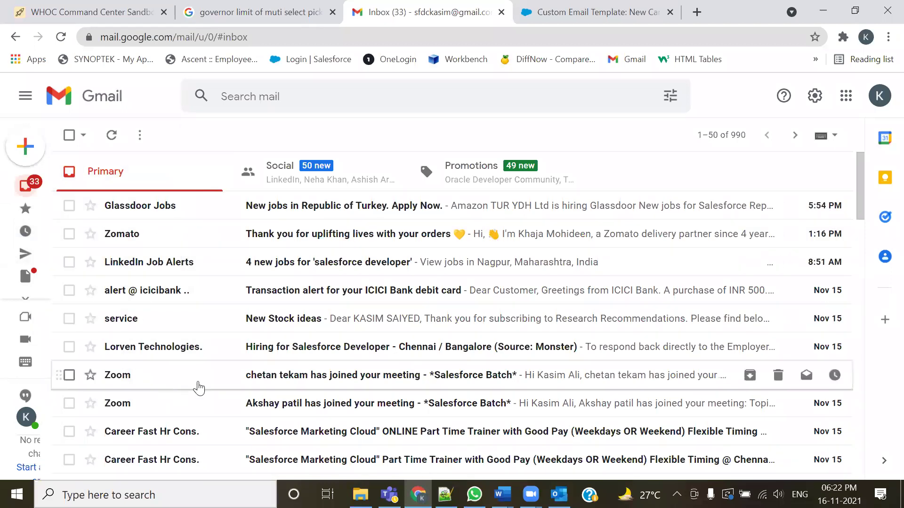
{"action": "left_click", "coordinate": [61, 37]}
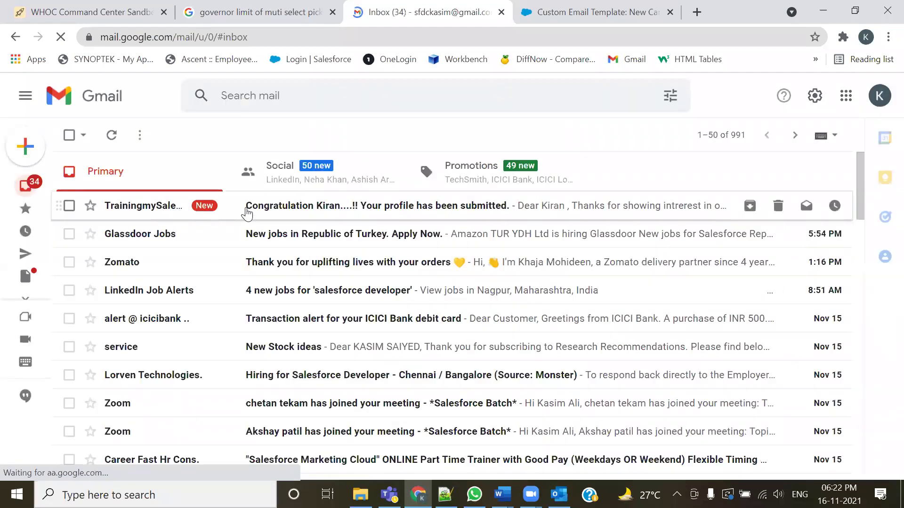
{"action": "left_click", "coordinate": [247, 207]}
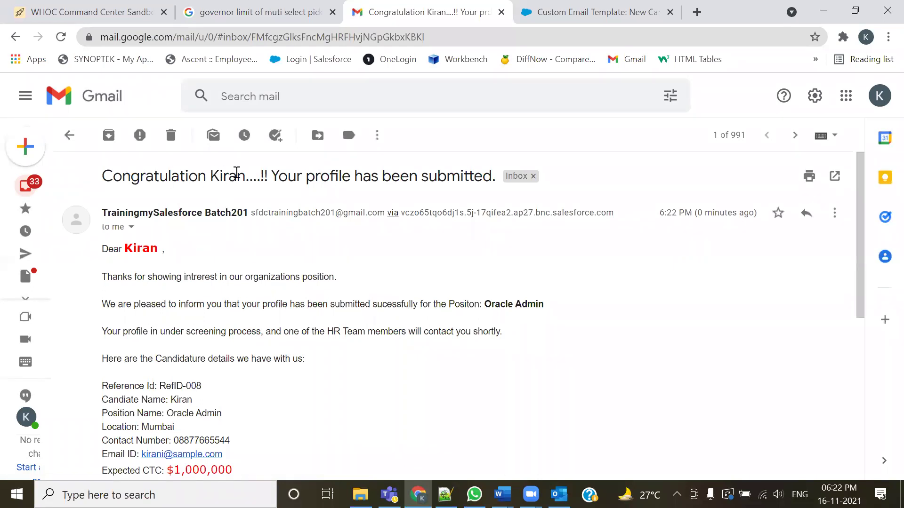
{"action": "left_click_drag", "start_coordinate": [210, 176], "coordinate": [264, 175]}
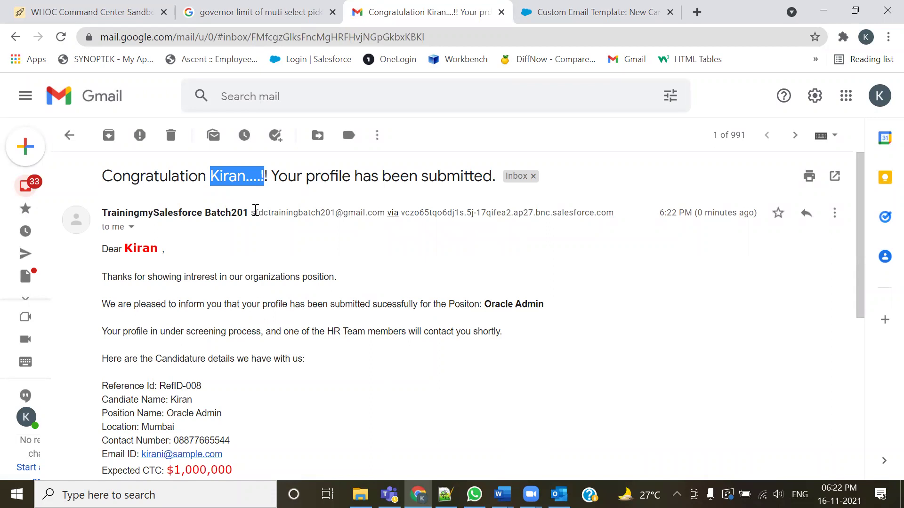
{"action": "scroll", "coordinate": [320, 277], "scroll_direction": "down", "scroll_amount": 2}
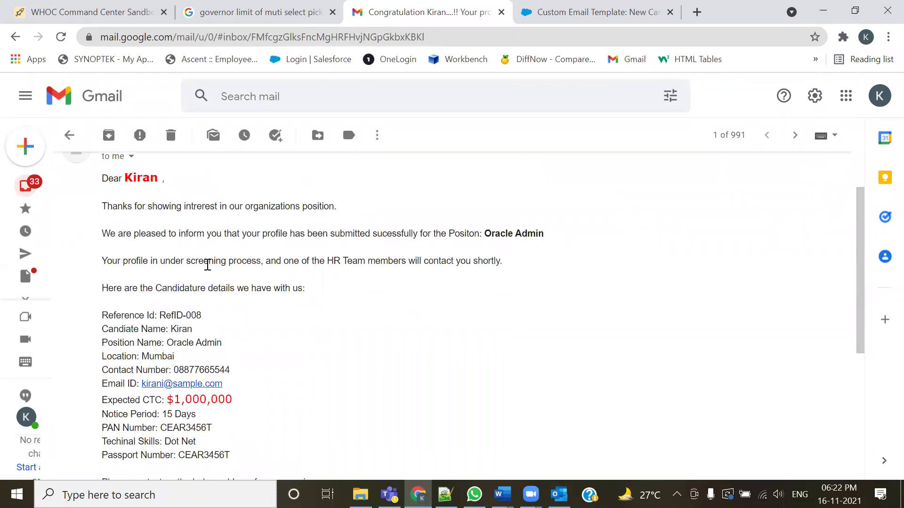
{"action": "left_click_drag", "start_coordinate": [484, 234], "coordinate": [544, 236]}
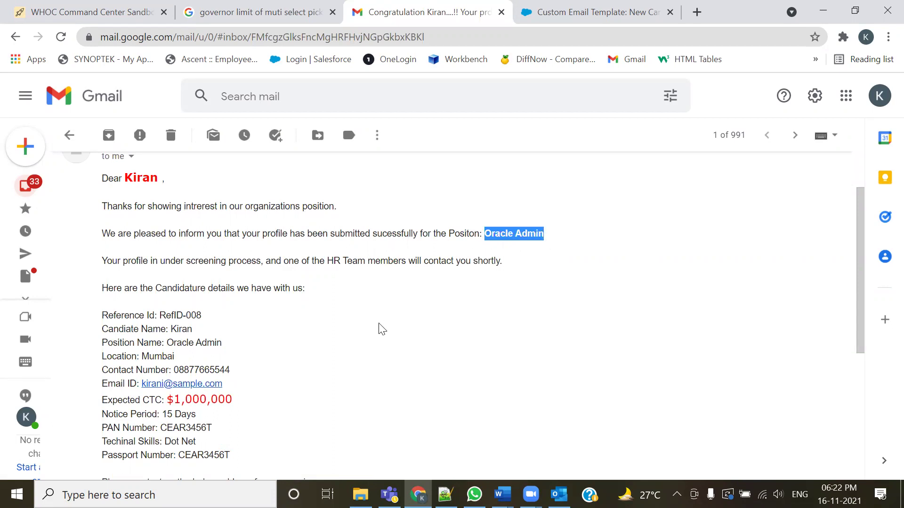
{"action": "left_click", "coordinate": [498, 277]}
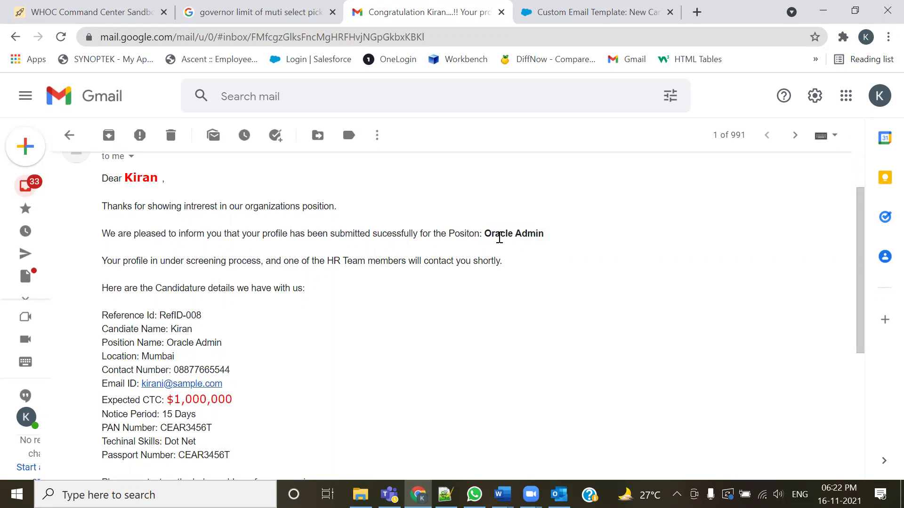
Return to the Salesforce template, reopen its HTML version and examine the bold tags around the Position merge field.
{"action": "left_click", "coordinate": [594, 12]}
{"action": "scroll", "coordinate": [470, 331], "scroll_direction": "down", "scroll_amount": 8}
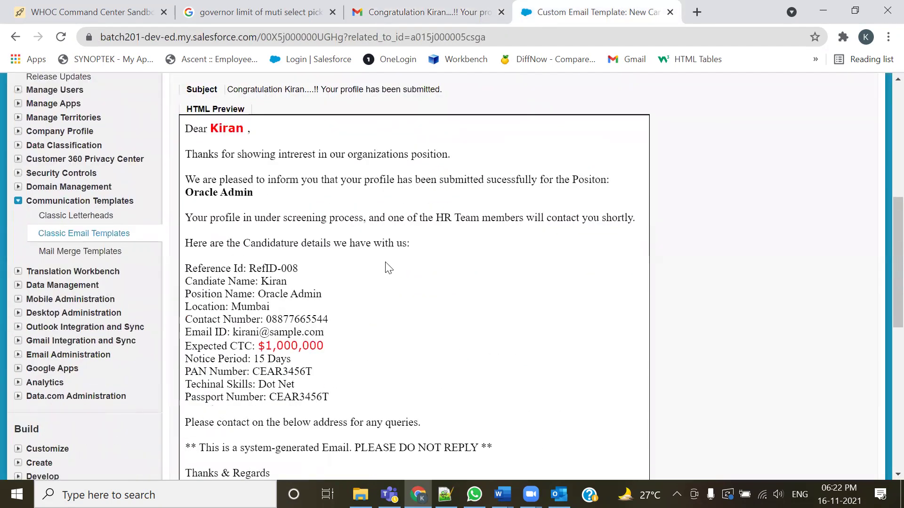
{"action": "scroll", "coordinate": [452, 172], "scroll_direction": "up", "scroll_amount": 3}
{"action": "left_click", "coordinate": [473, 162]}
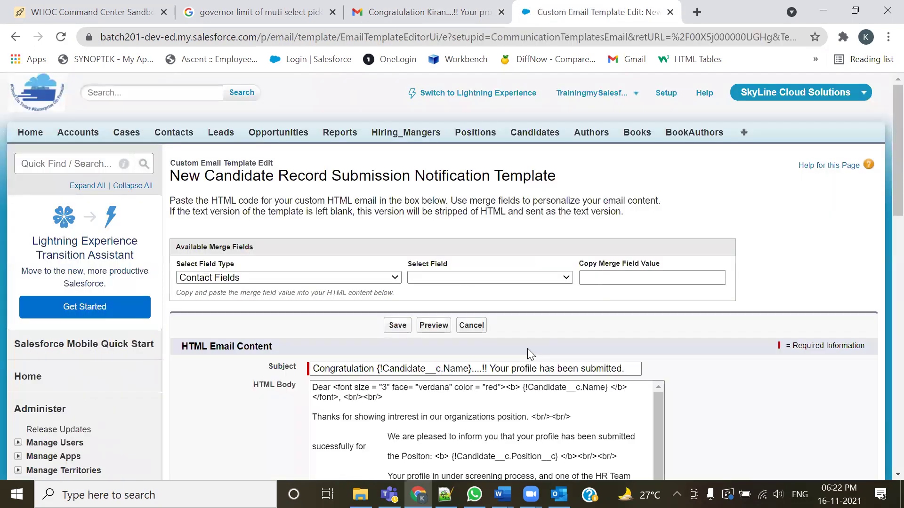
{"action": "scroll", "coordinate": [856, 365], "scroll_direction": "down", "scroll_amount": 3}
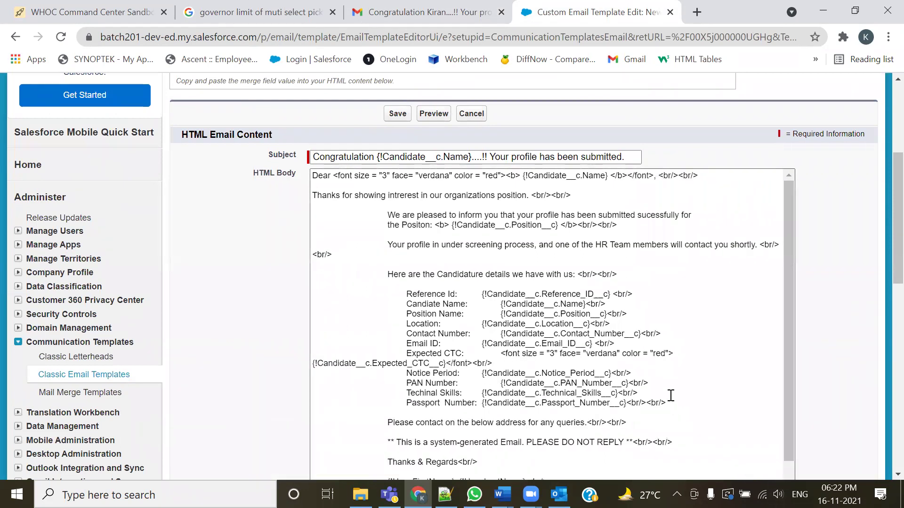
{"action": "scroll", "coordinate": [671, 395], "scroll_direction": "up", "scroll_amount": 2}
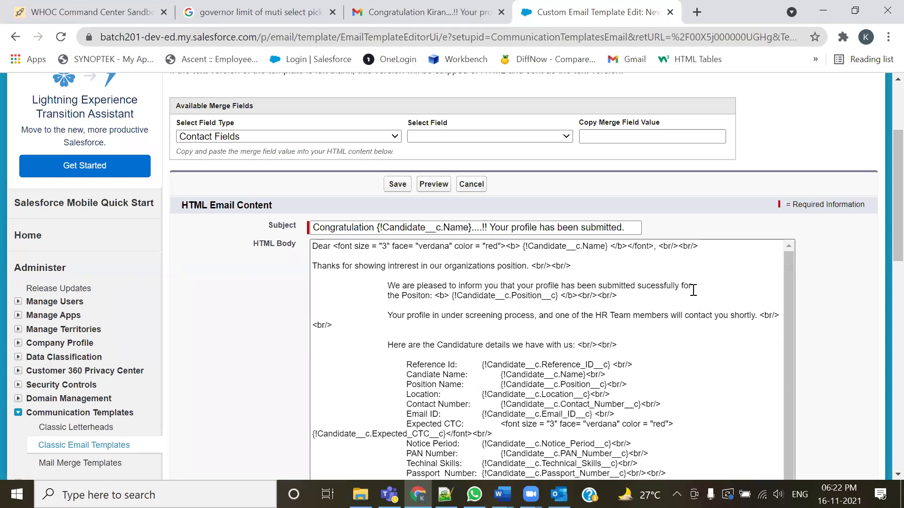
{"action": "left_click", "coordinate": [433, 298]}
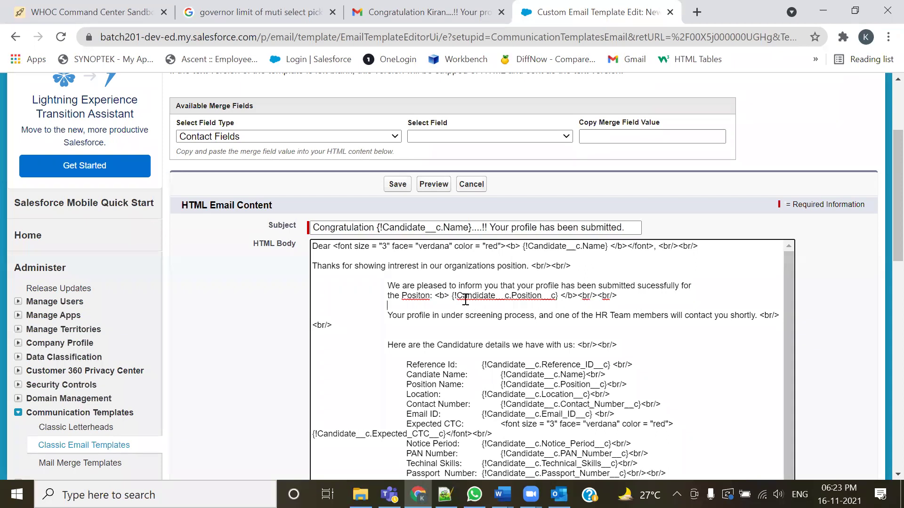
{"action": "left_click_drag", "start_coordinate": [452, 297], "coordinate": [562, 301]}
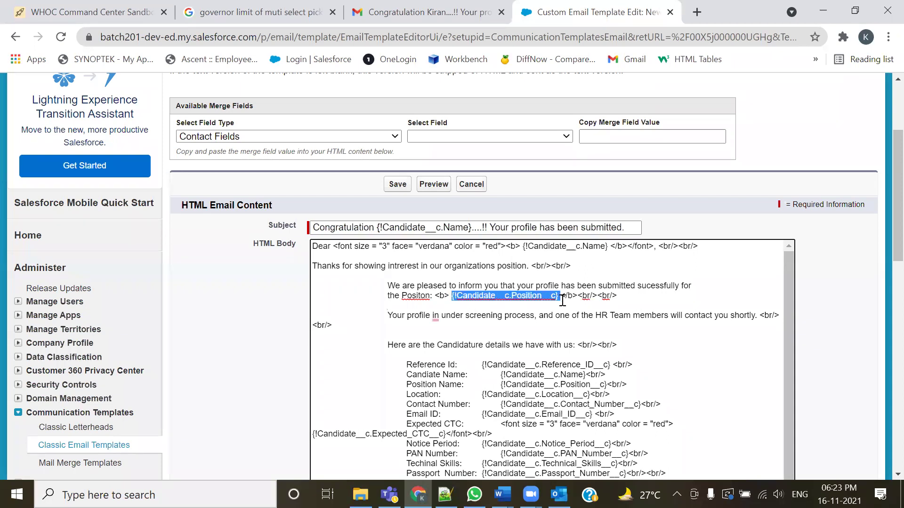
{"action": "left_click", "coordinate": [562, 300]}
{"action": "left_click_drag", "start_coordinate": [434, 297], "coordinate": [447, 300]}
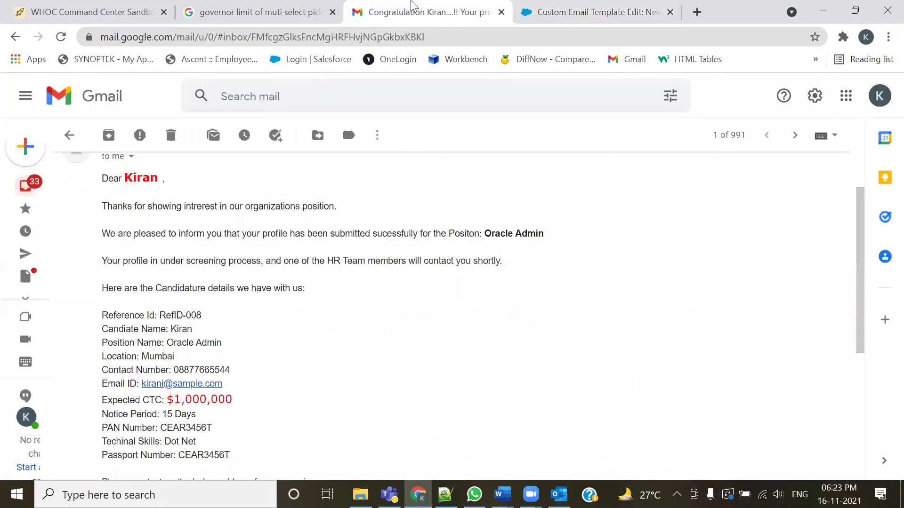
Switch back to the test email in Gmail and check the Expected CTC formatting and the signature block.
{"action": "left_click", "coordinate": [412, 9]}
{"action": "scroll", "coordinate": [382, 338], "scroll_direction": "down", "scroll_amount": 2}
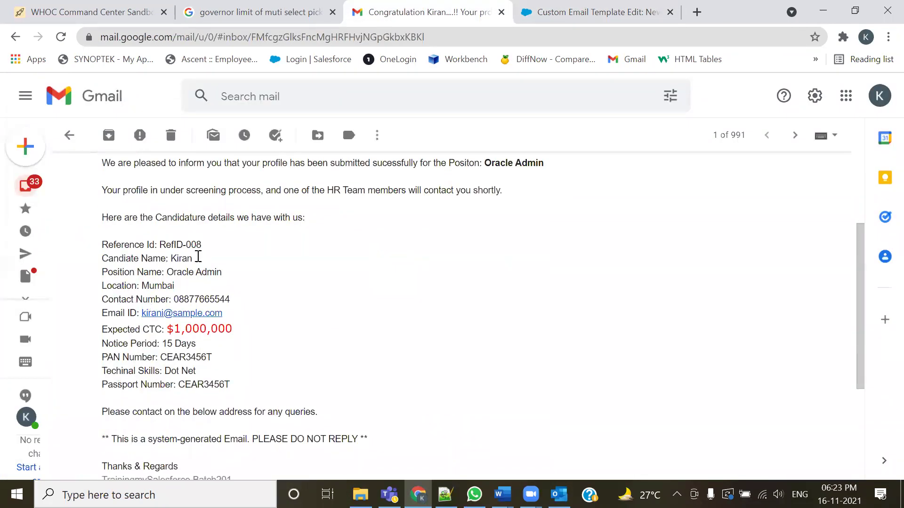
{"action": "scroll", "coordinate": [229, 351], "scroll_direction": "down", "scroll_amount": 2}
{"action": "left_click_drag", "start_coordinate": [246, 259], "coordinate": [161, 259]}
{"action": "scroll", "coordinate": [478, 353], "scroll_direction": "down", "scroll_amount": 2}
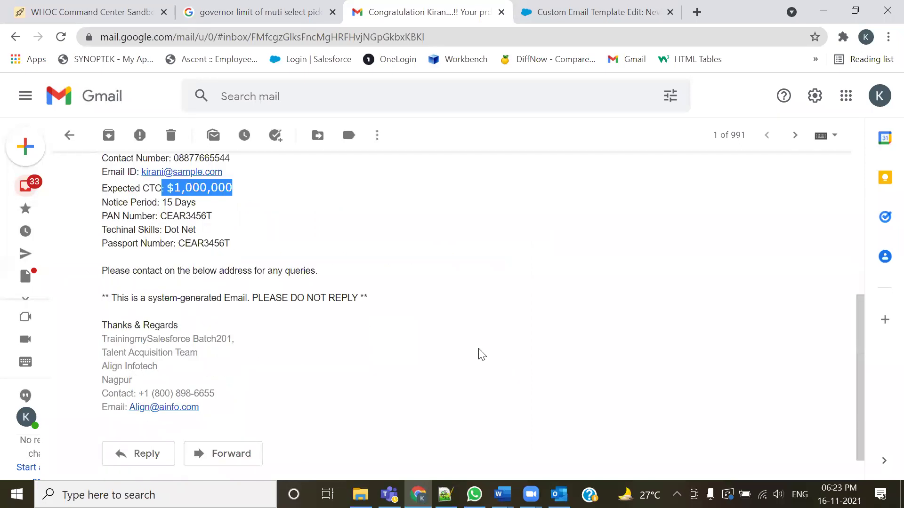
{"action": "scroll", "coordinate": [477, 363], "scroll_direction": "up", "scroll_amount": 6}
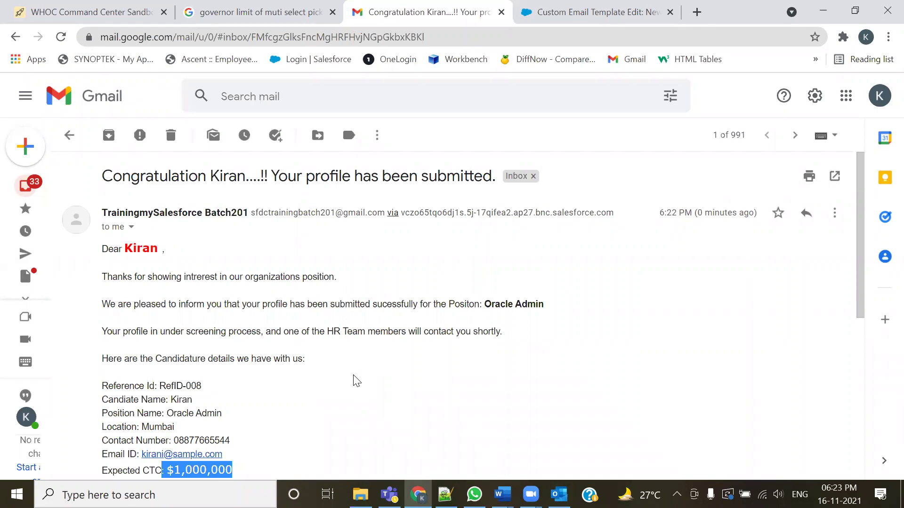
Read through the received email's body again, from the greeting to the candidature details and closing lines.
{"action": "scroll", "coordinate": [380, 370], "scroll_direction": "down", "scroll_amount": 5}
{"action": "scroll", "coordinate": [382, 367], "scroll_direction": "up", "scroll_amount": 5}
{"action": "left_click", "coordinate": [381, 364]}
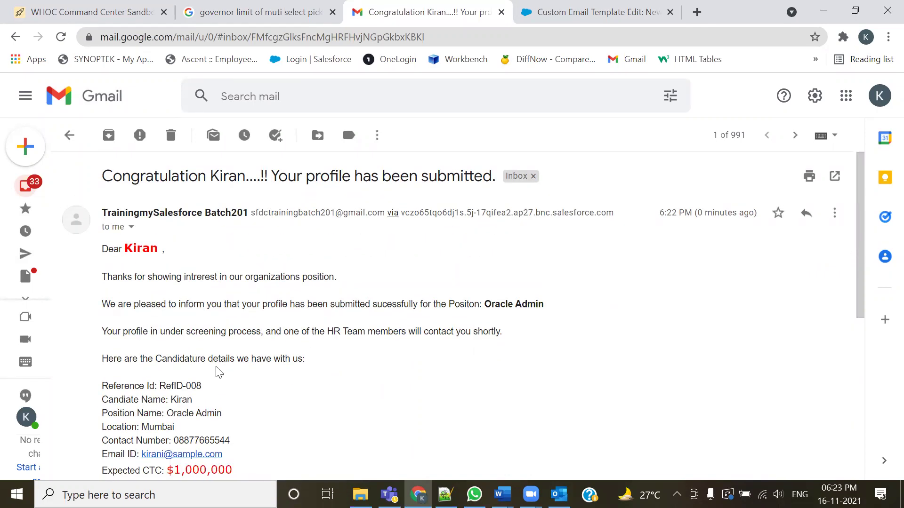
{"action": "scroll", "coordinate": [224, 371], "scroll_direction": "down", "scroll_amount": 3}
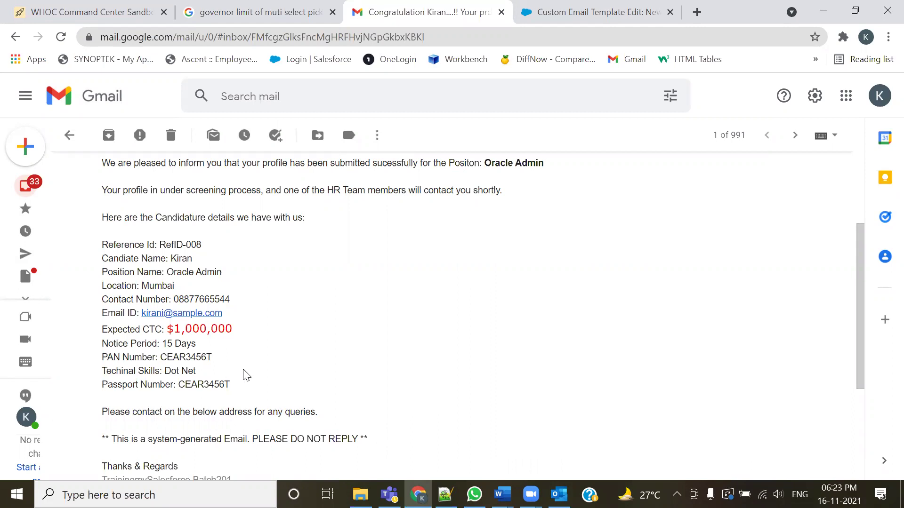
{"action": "scroll", "coordinate": [146, 250], "scroll_direction": "up", "scroll_amount": 2}
{"action": "left_click_drag", "start_coordinate": [100, 194], "coordinate": [353, 414]}
{"action": "left_click", "coordinate": [520, 351]}
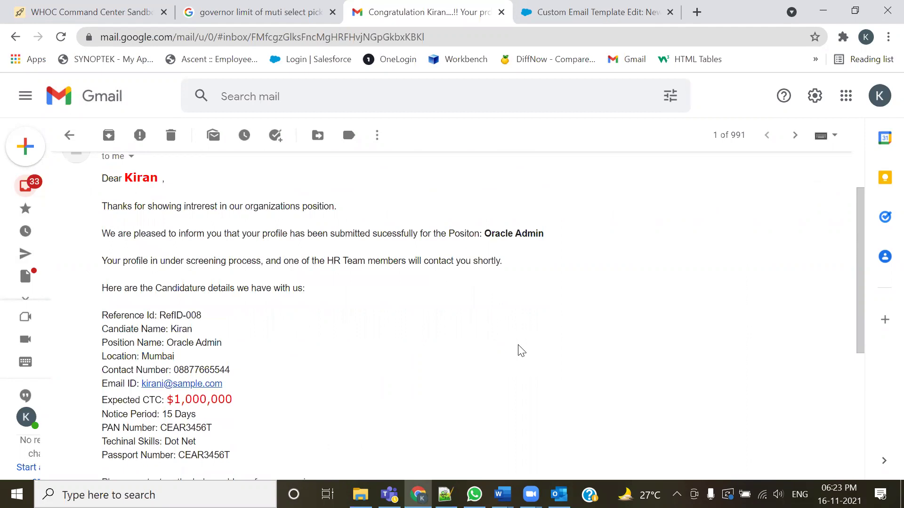
{"action": "left_click_drag", "start_coordinate": [277, 324], "coordinate": [103, 192]}
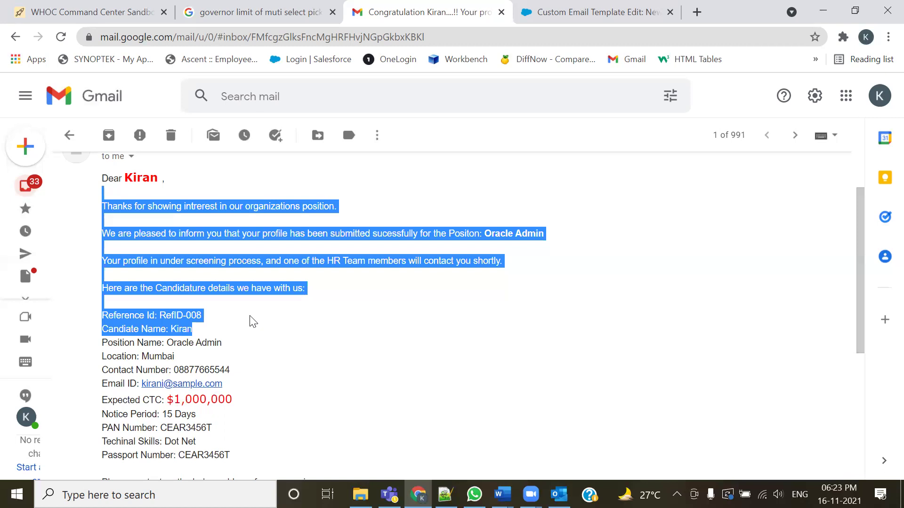
Clear the text selection in the test email and recheck its subject line and opening paragraphs.
{"action": "left_click", "coordinate": [324, 338]}
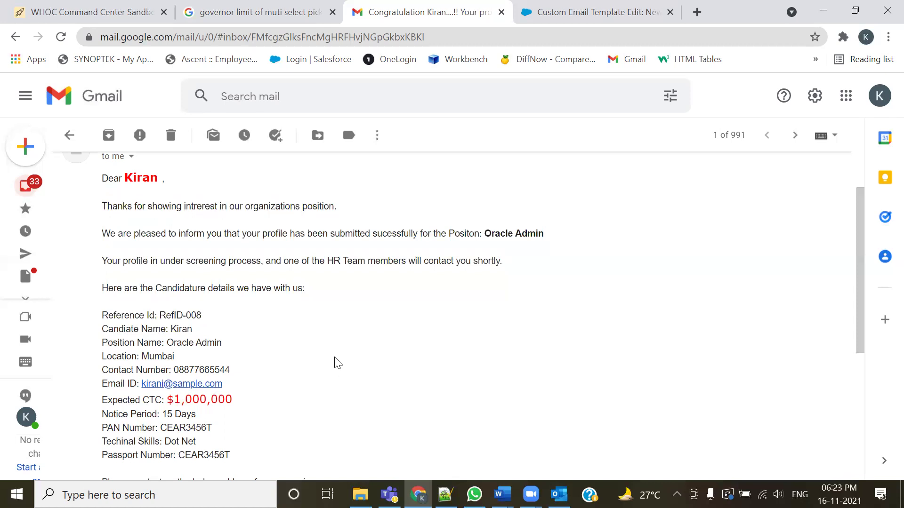
{"action": "scroll", "coordinate": [325, 343], "scroll_direction": "up", "scroll_amount": 1}
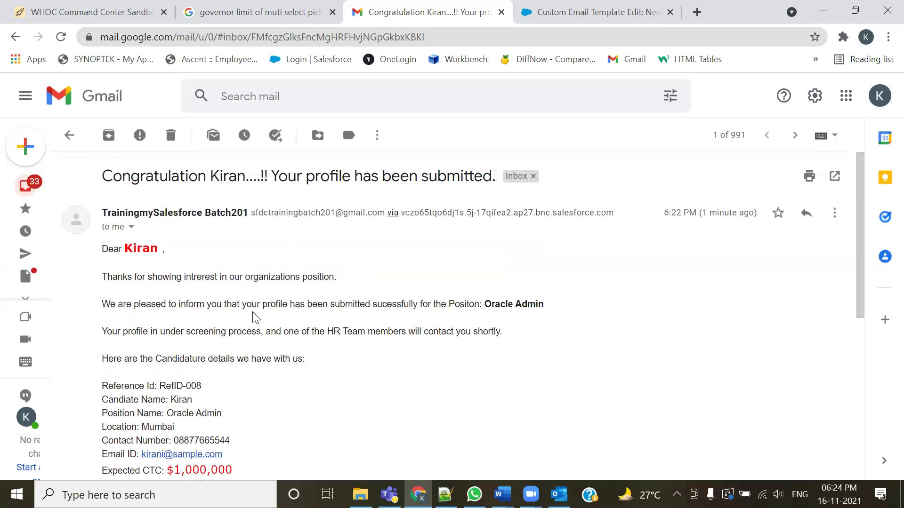
{"action": "scroll", "coordinate": [252, 318], "scroll_direction": "down", "scroll_amount": 1}
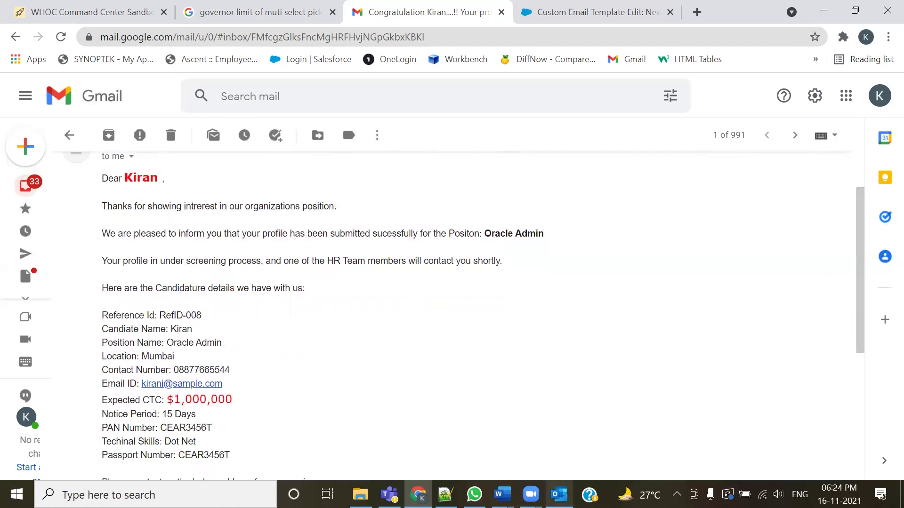
Switch to Outlook, look over the Weekly Salesforce Partner Community Digest email, and close Outlook.
{"action": "left_click", "coordinate": [559, 494]}
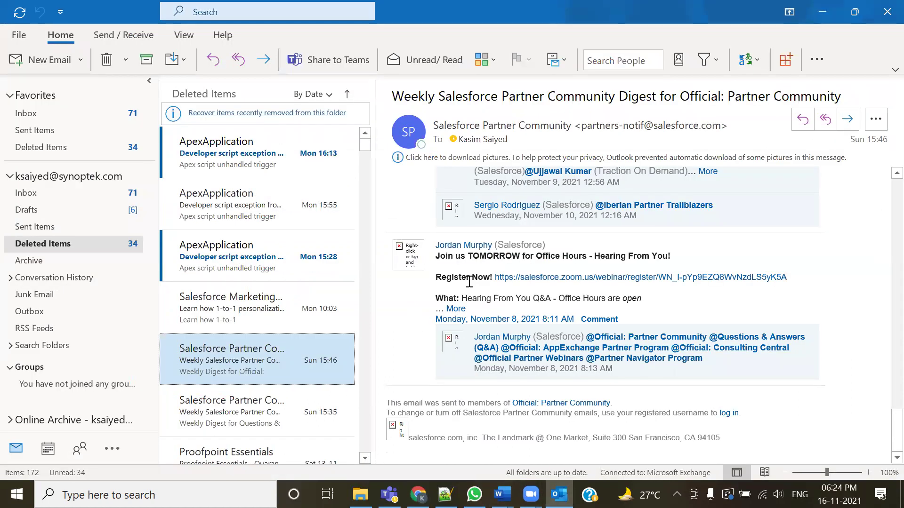
{"action": "scroll", "coordinate": [499, 263], "scroll_direction": "up", "scroll_amount": 1}
{"action": "scroll", "coordinate": [499, 264], "scroll_direction": "up", "scroll_amount": 5}
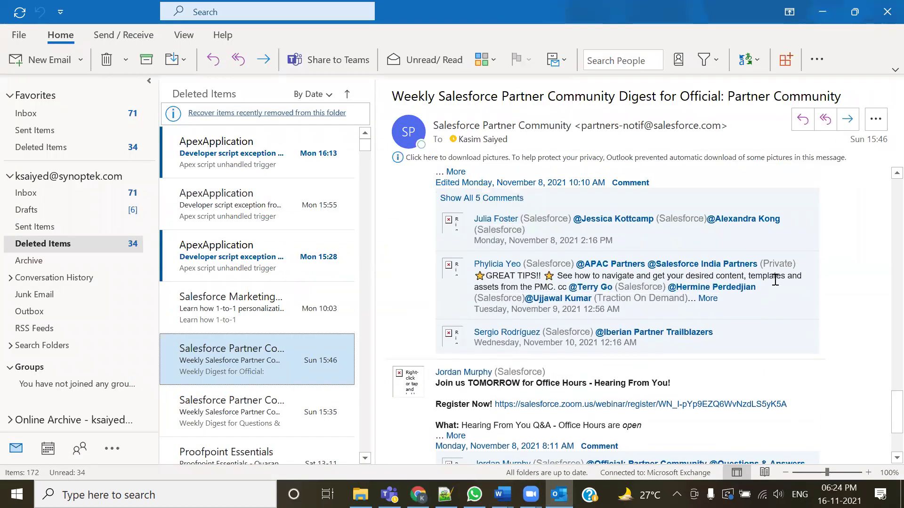
{"action": "scroll", "coordinate": [827, 324], "scroll_direction": "up", "scroll_amount": 3}
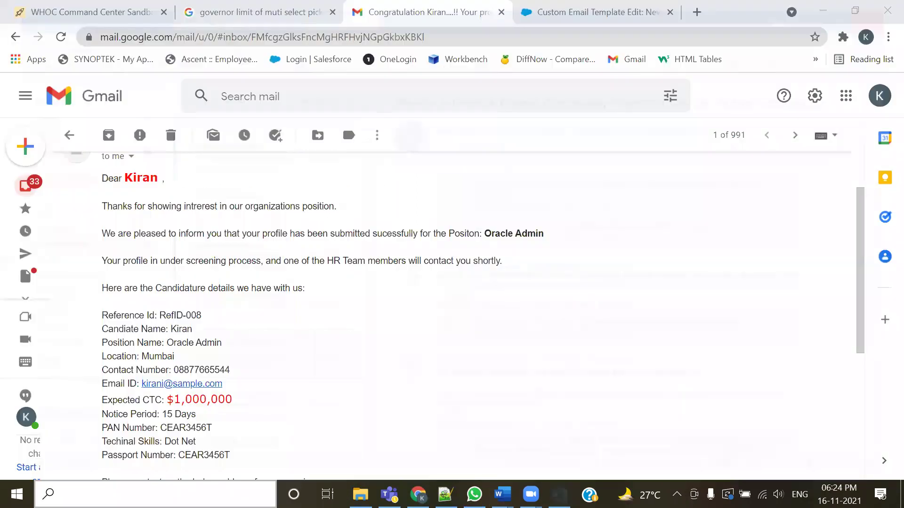
{"action": "left_click", "coordinate": [887, 12]}
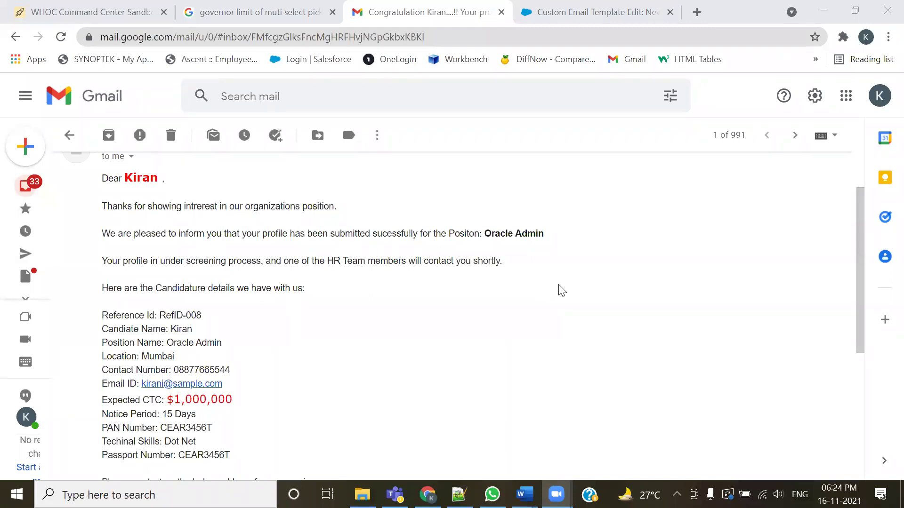
Go back to the Gmail inbox, examine the layout of the Glassdoor Jobs email, and return to the inbox.
{"action": "scroll", "coordinate": [560, 290], "scroll_direction": "up", "scroll_amount": 2}
{"action": "left_click", "coordinate": [69, 136]}
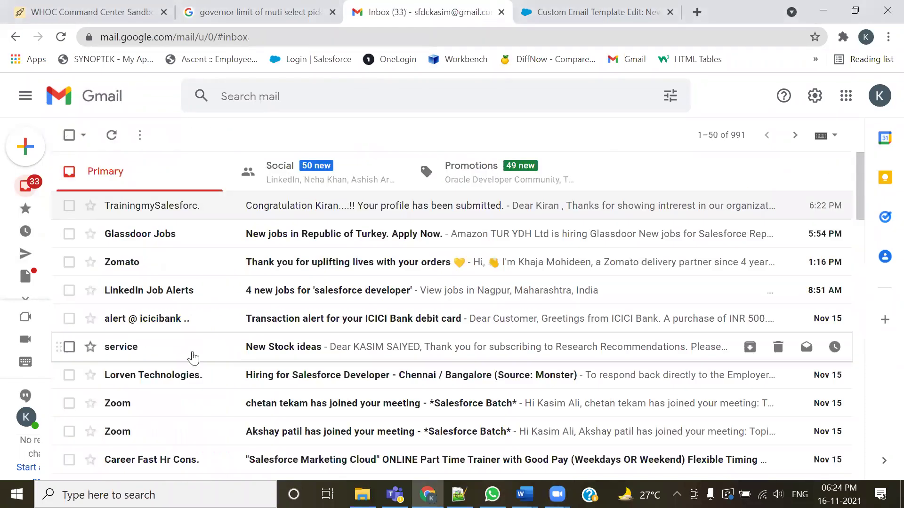
{"action": "left_click", "coordinate": [298, 239]}
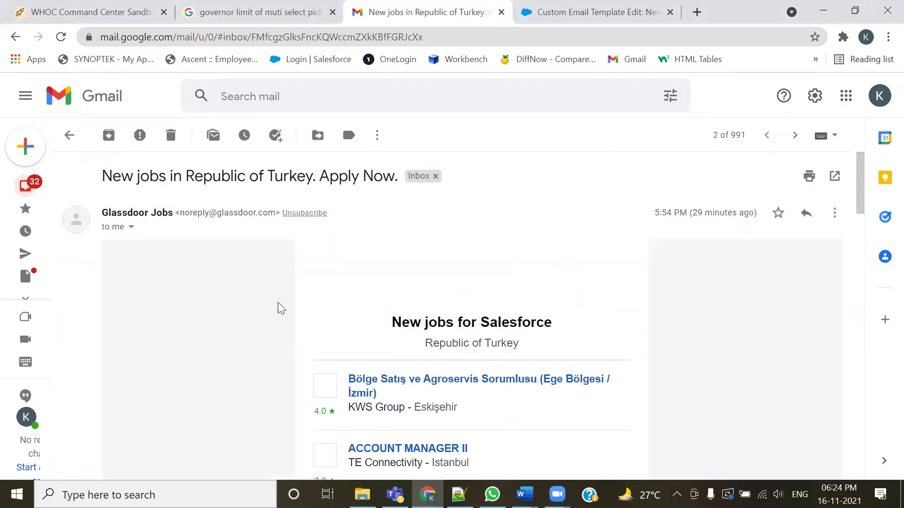
{"action": "scroll", "coordinate": [295, 320], "scroll_direction": "down", "scroll_amount": 3}
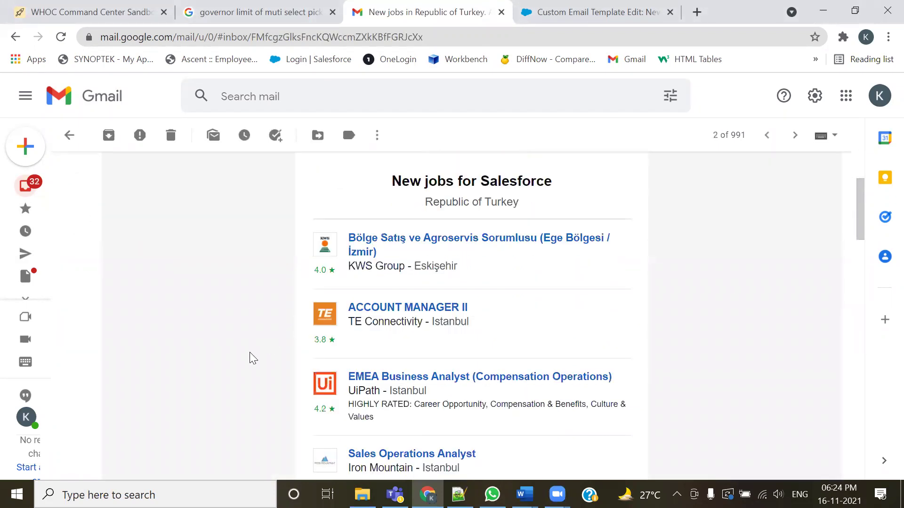
{"action": "scroll", "coordinate": [254, 362], "scroll_direction": "up", "scroll_amount": 3}
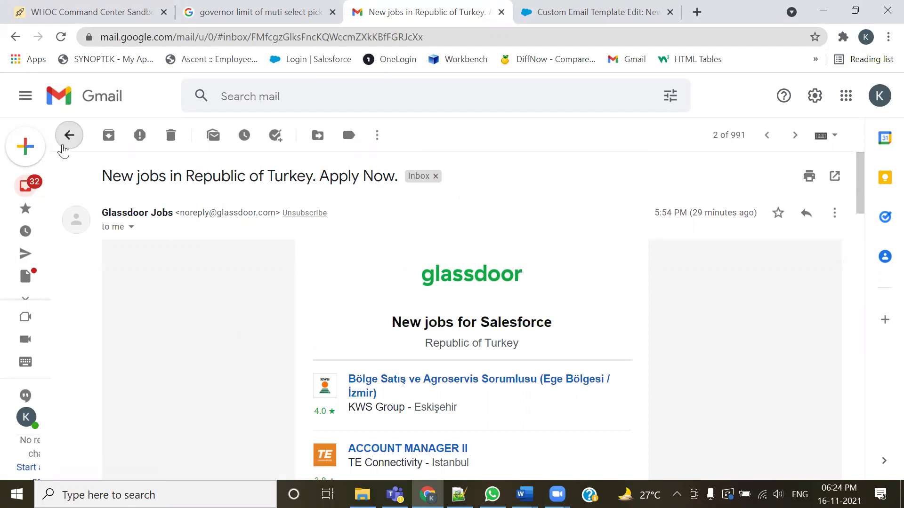
{"action": "left_click", "coordinate": [69, 135]}
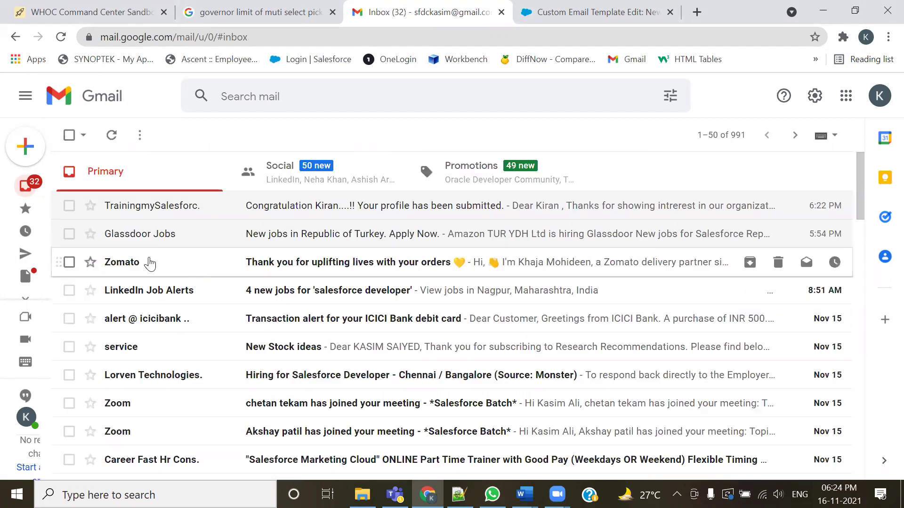
Delete the Glassdoor Jobs and Zomato emails from the inbox.
{"action": "left_click", "coordinate": [69, 234]}
{"action": "left_click", "coordinate": [69, 262]}
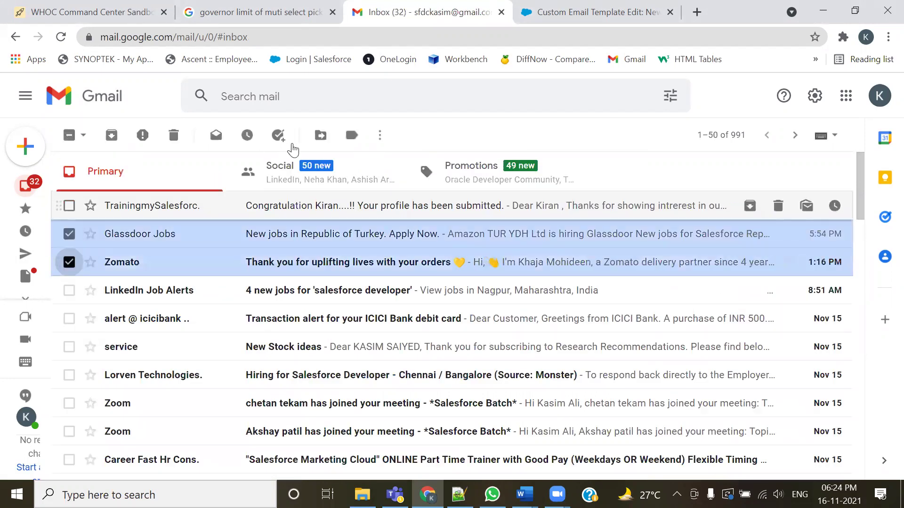
{"action": "left_click", "coordinate": [174, 136]}
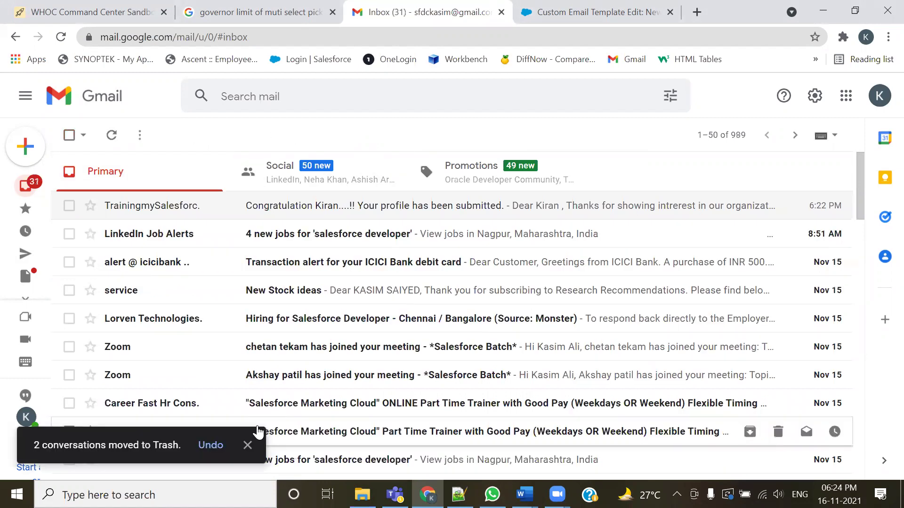
Return to the Salesforce template's HTML version and review its subject, merge field section and opening body lines.
{"action": "key", "text": "ctrl+Tab"}
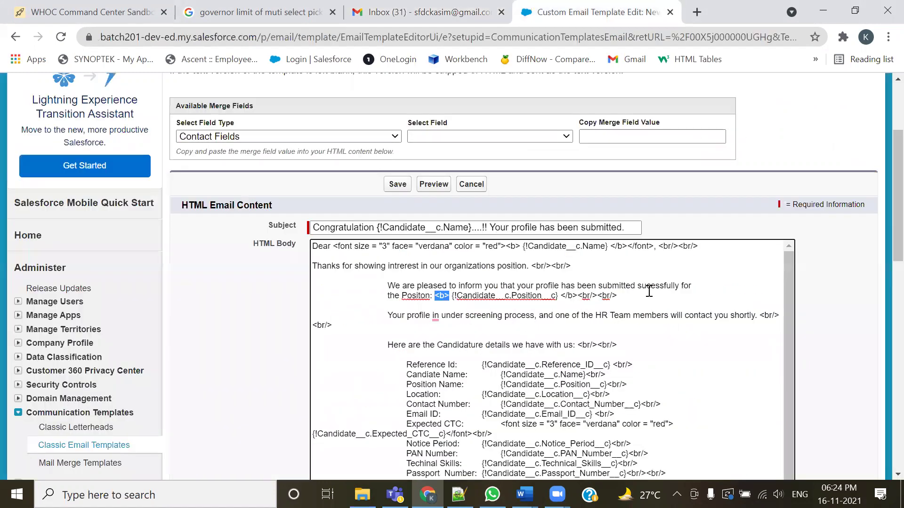
{"action": "scroll", "coordinate": [881, 188], "scroll_direction": "up", "scroll_amount": 3}
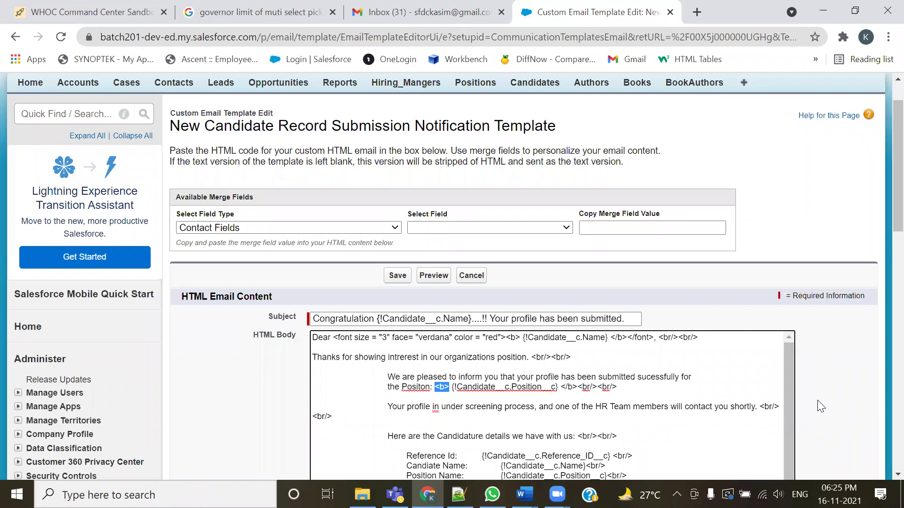
{"action": "scroll", "coordinate": [821, 406], "scroll_direction": "up", "scroll_amount": 1}
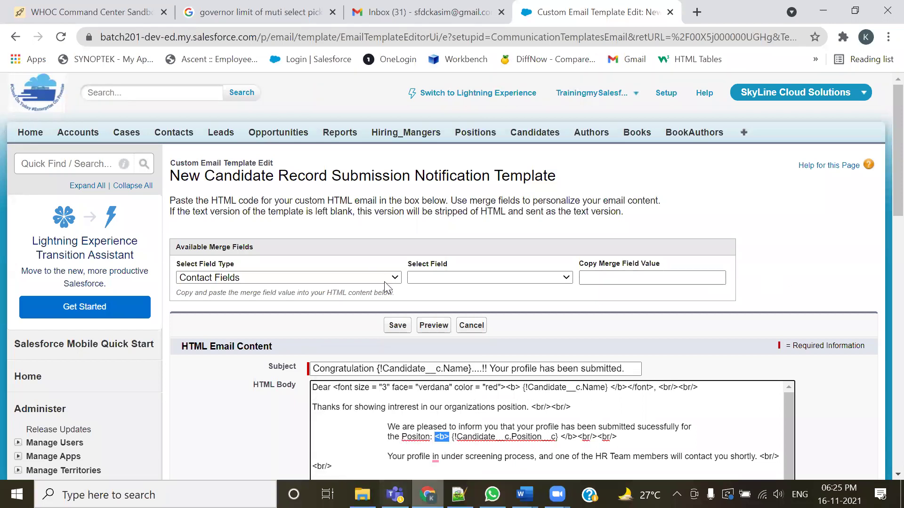
Switch to the 201-Admin.txt notes in Notepad++ and examine the template's HTML source from the candidature details to the signature.
{"action": "left_click", "coordinate": [458, 494]}
{"action": "left_click_drag", "start_coordinate": [404, 274], "coordinate": [158, 134]}
{"action": "scroll", "coordinate": [378, 193], "scroll_direction": "up", "scroll_amount": 2}
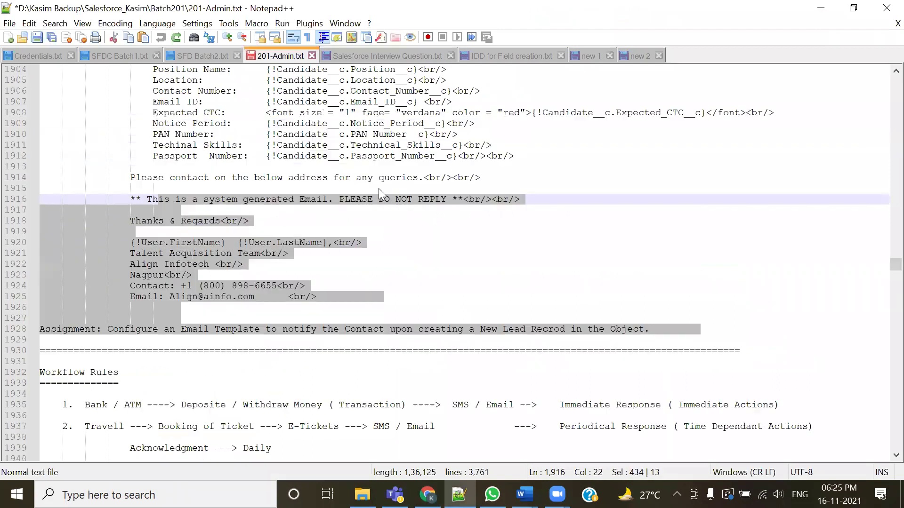
{"action": "left_click", "coordinate": [439, 267]}
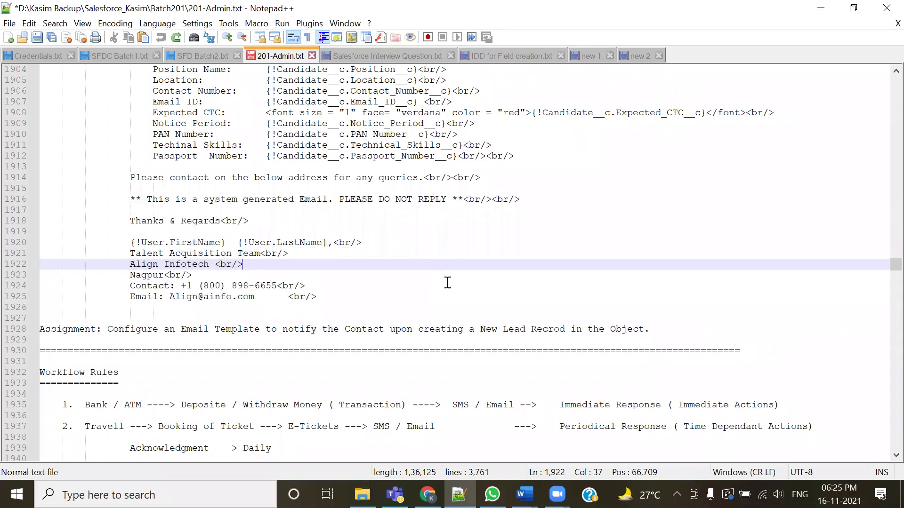
{"action": "scroll", "coordinate": [447, 286], "scroll_direction": "up", "scroll_amount": 4}
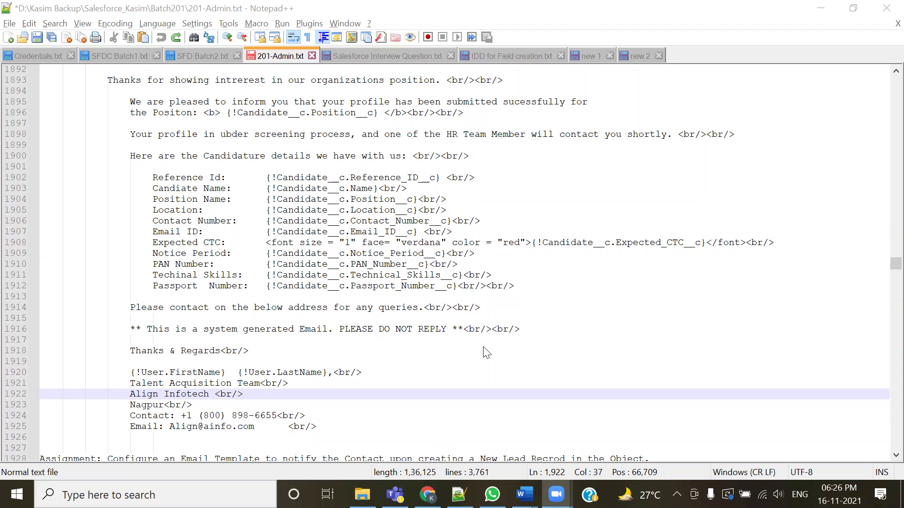
Return to Salesforce, cancel editing the HTML version, and point out the Send Test and Verify Merge Fields option.
{"action": "key", "text": "alt+Tab"}
{"action": "scroll", "coordinate": [430, 280], "scroll_direction": "up", "scroll_amount": 8}
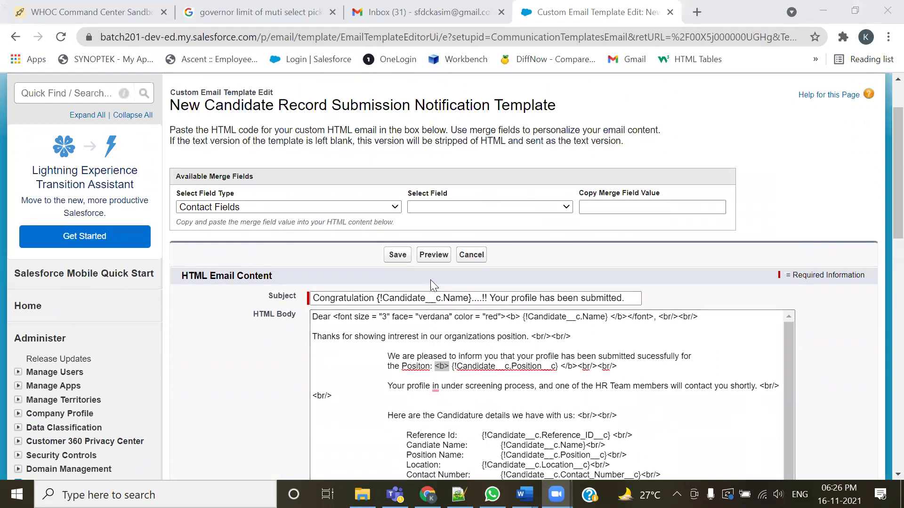
{"action": "left_click", "coordinate": [470, 256]}
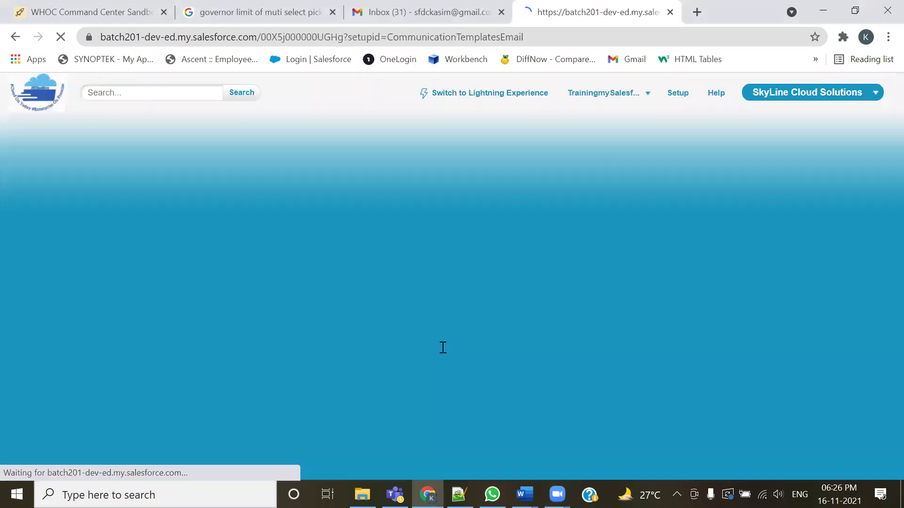
{"action": "scroll", "coordinate": [404, 356], "scroll_direction": "down", "scroll_amount": 1}
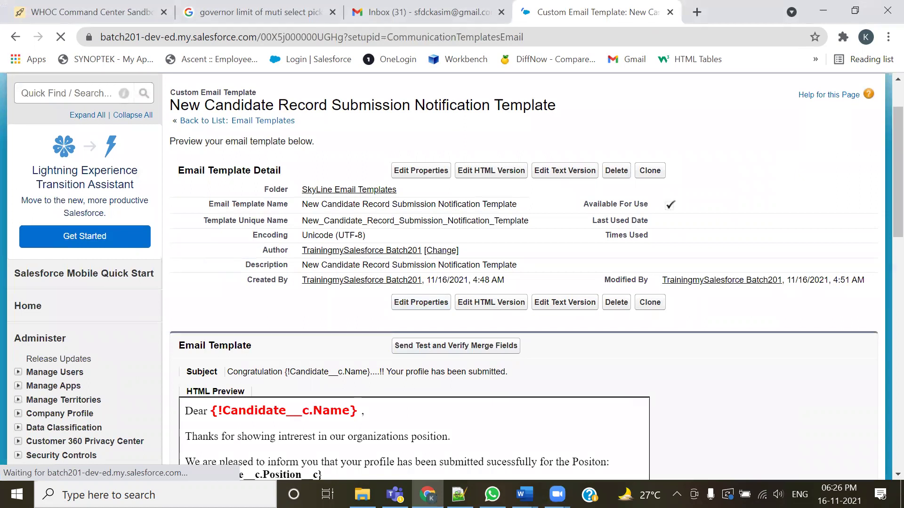
{"action": "left_click_drag", "start_coordinate": [380, 329], "coordinate": [535, 363]}
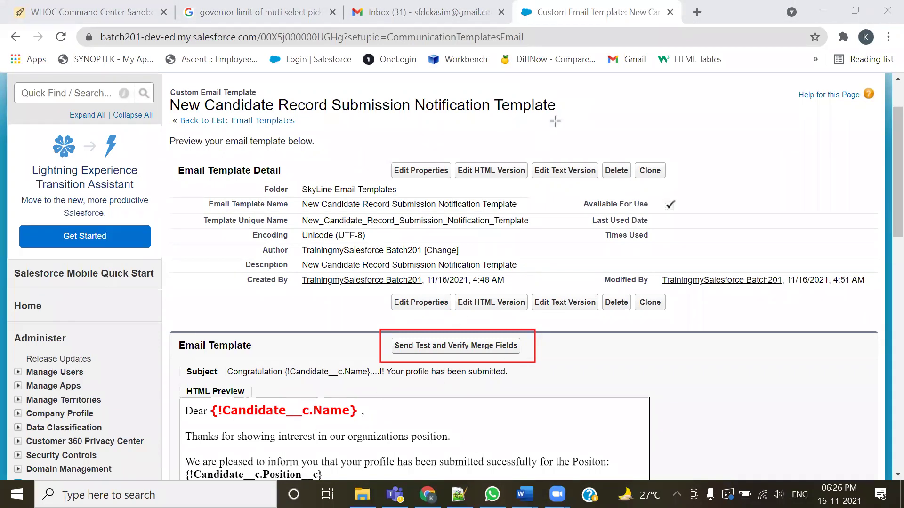
{"action": "key", "text": "ctrl+z"}
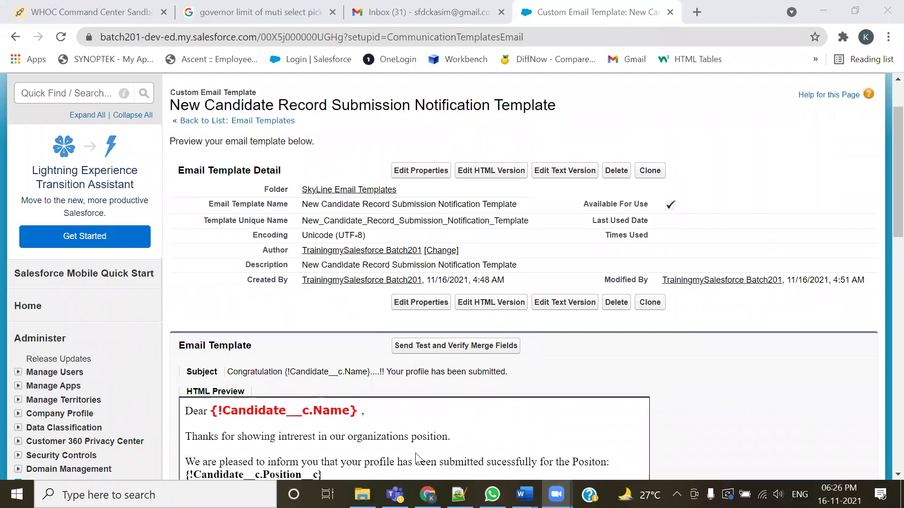
Switch back to the 201-Admin.txt notes and read the email template assignment and the start of the Workflow Rules section.
{"action": "key", "text": "alt+Tab"}
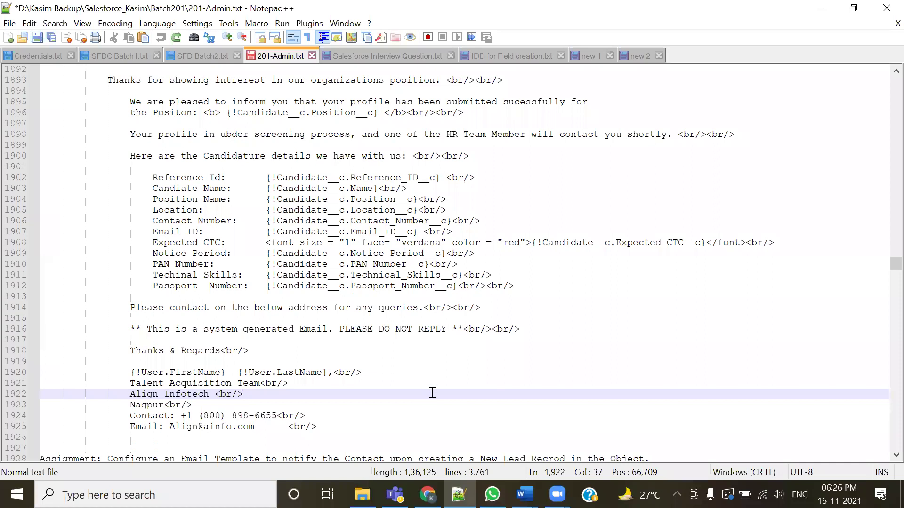
{"action": "scroll", "coordinate": [441, 382], "scroll_direction": "down", "scroll_amount": 3}
{"action": "scroll", "coordinate": [485, 389], "scroll_direction": "down", "scroll_amount": 7}
{"action": "left_click_drag", "start_coordinate": [97, 134], "coordinate": [694, 137]}
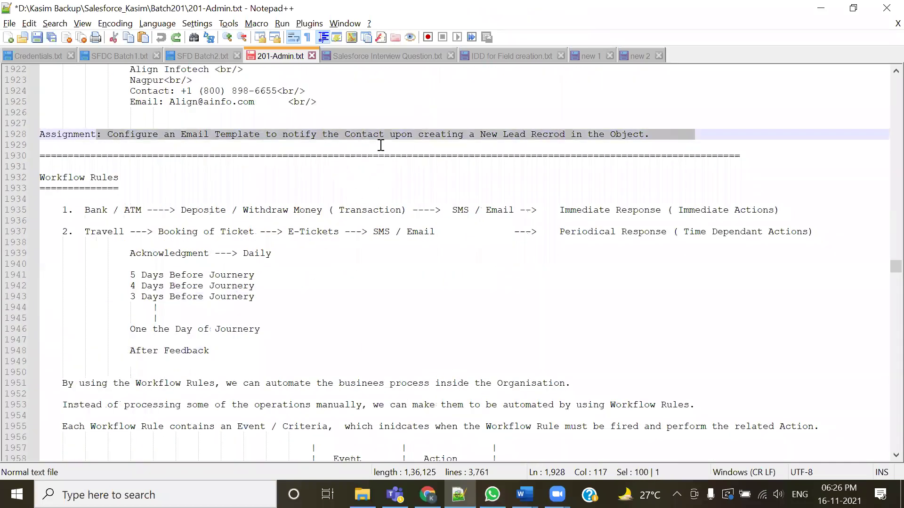
{"action": "left_click", "coordinate": [542, 155]}
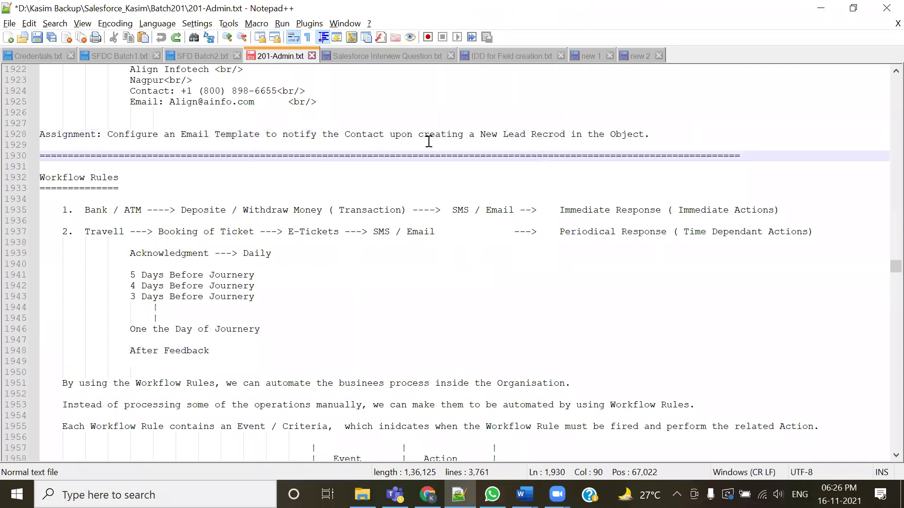
{"action": "left_click_drag", "start_coordinate": [656, 134], "coordinate": [16, 123]}
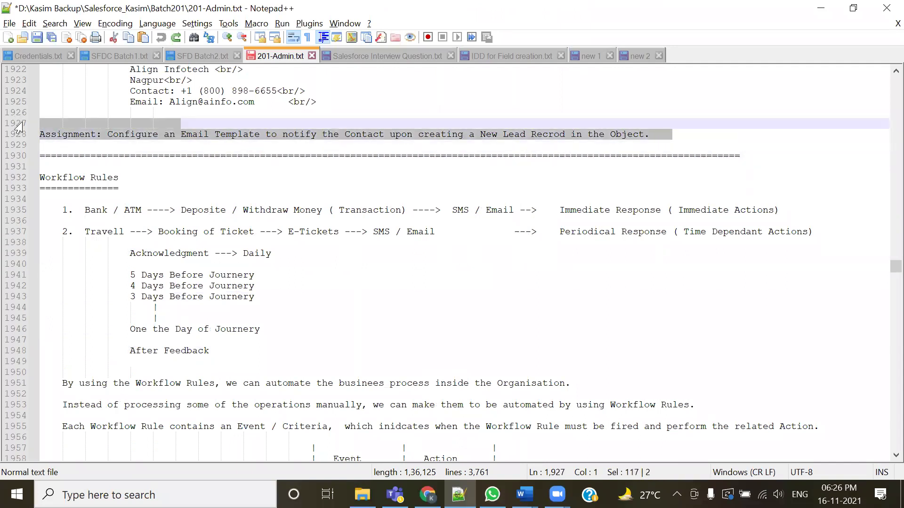
{"action": "left_click", "coordinate": [236, 146]}
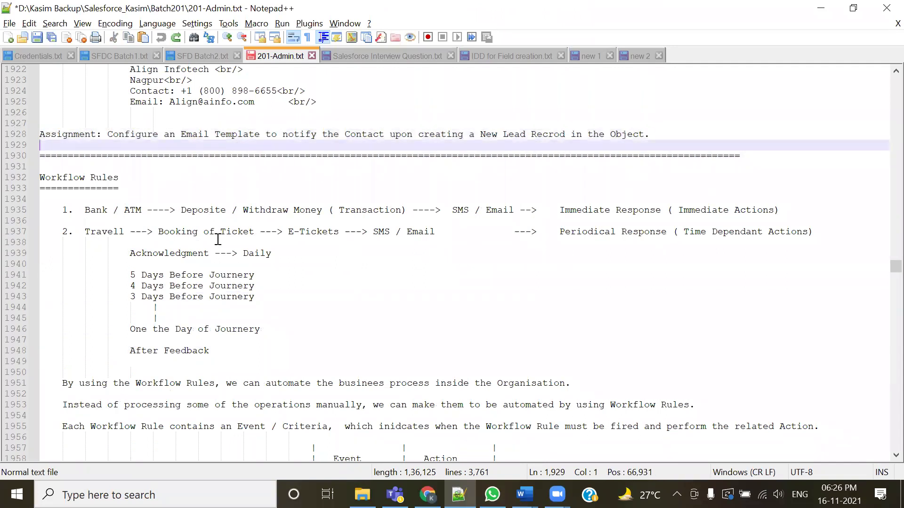
{"action": "scroll", "coordinate": [217, 239], "scroll_direction": "down", "scroll_amount": 2}
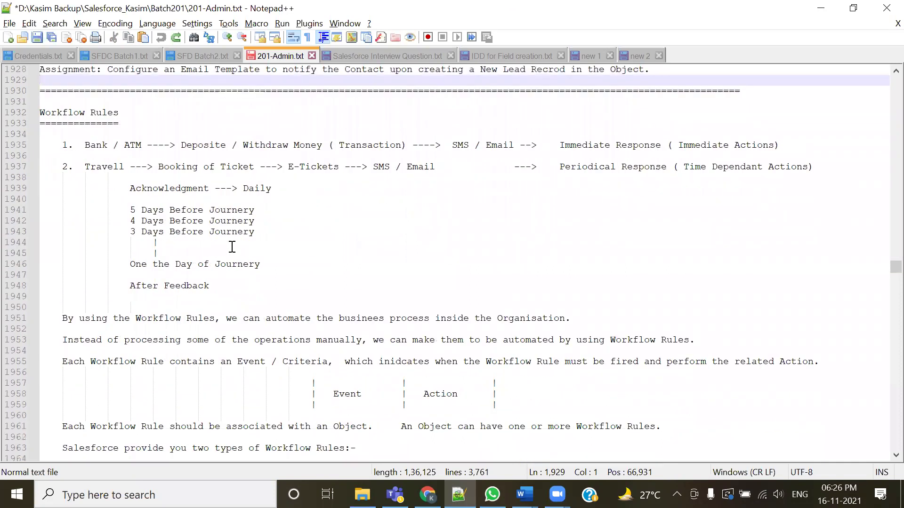
{"action": "left_click_drag", "start_coordinate": [57, 114], "coordinate": [64, 146]}
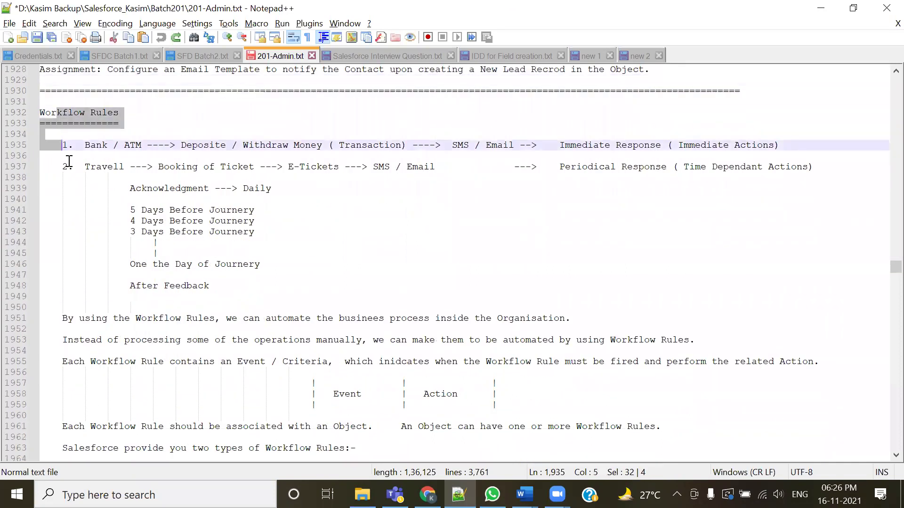
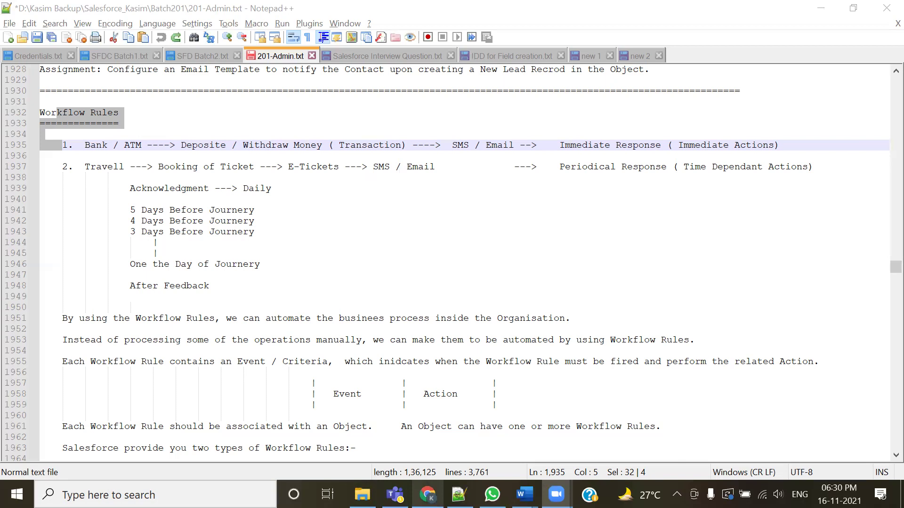
Switch to Salesforce in Chrome, search the setup menu for flows, and open the Flows page under Workflow & Approvals.
{"action": "left_click", "coordinate": [428, 494]}
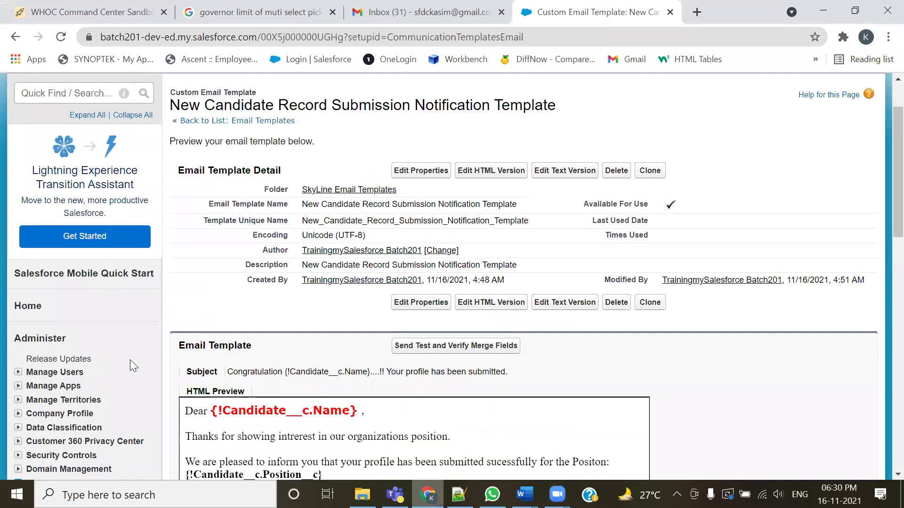
{"action": "scroll", "coordinate": [129, 360], "scroll_direction": "down", "scroll_amount": 5}
{"action": "scroll", "coordinate": [137, 348], "scroll_direction": "up", "scroll_amount": 8}
{"action": "left_click", "coordinate": [87, 164]}
{"action": "type", "text": "floew"}
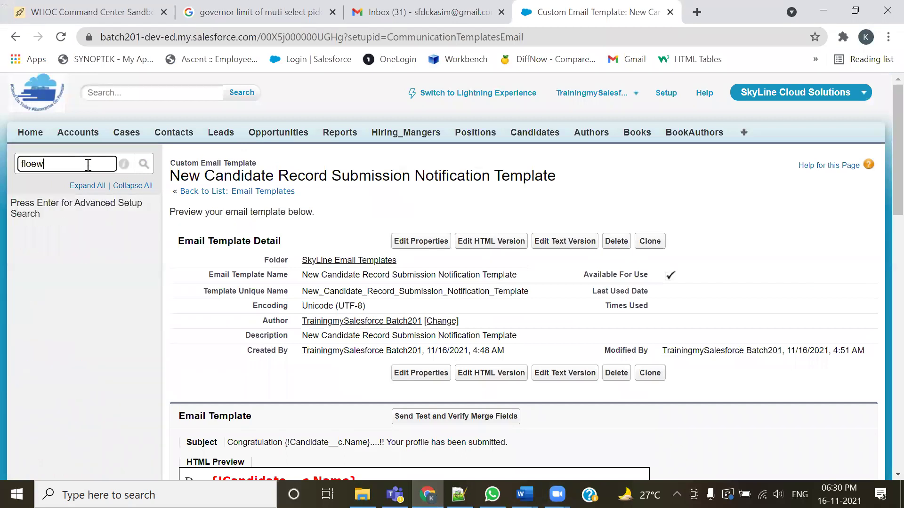
{"action": "key", "text": "BackSpace"}
{"action": "key", "text": "BackSpace"}
{"action": "type", "text": "ws"}
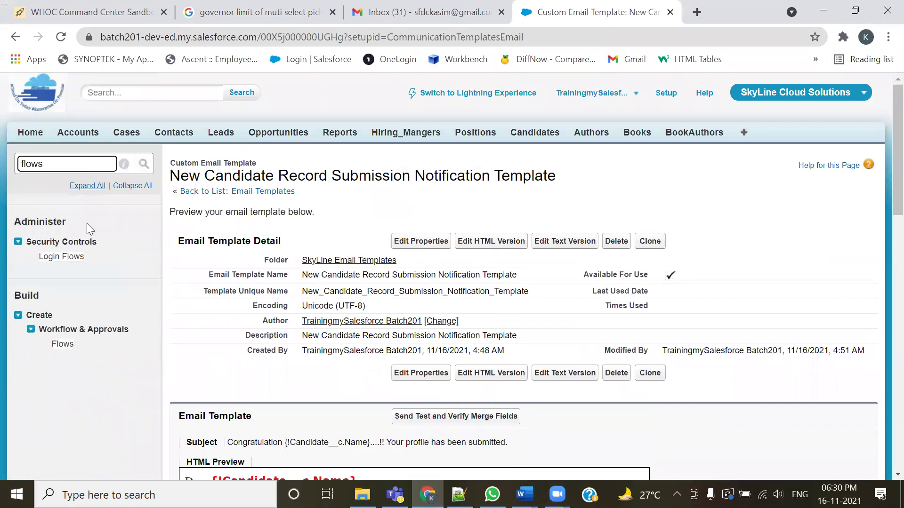
{"action": "left_click", "coordinate": [59, 349]}
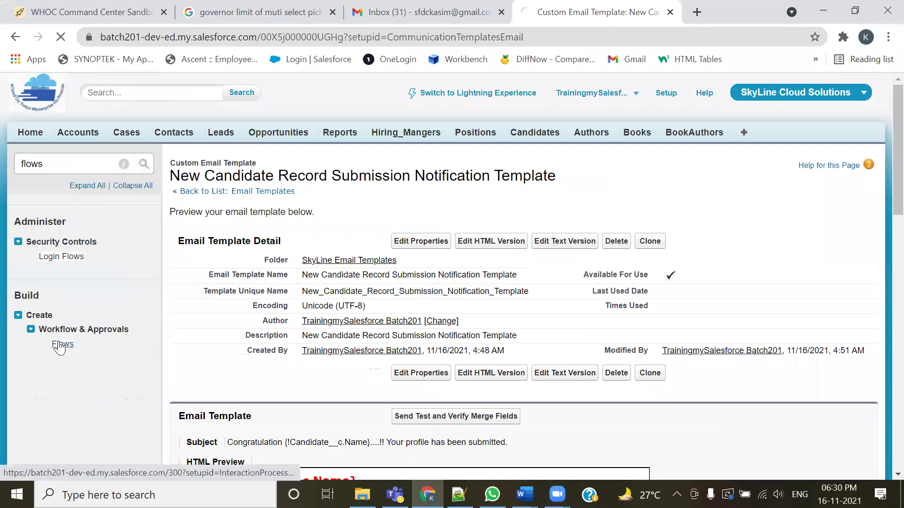
{"action": "scroll", "coordinate": [263, 341], "scroll_direction": "down", "scroll_amount": 1}
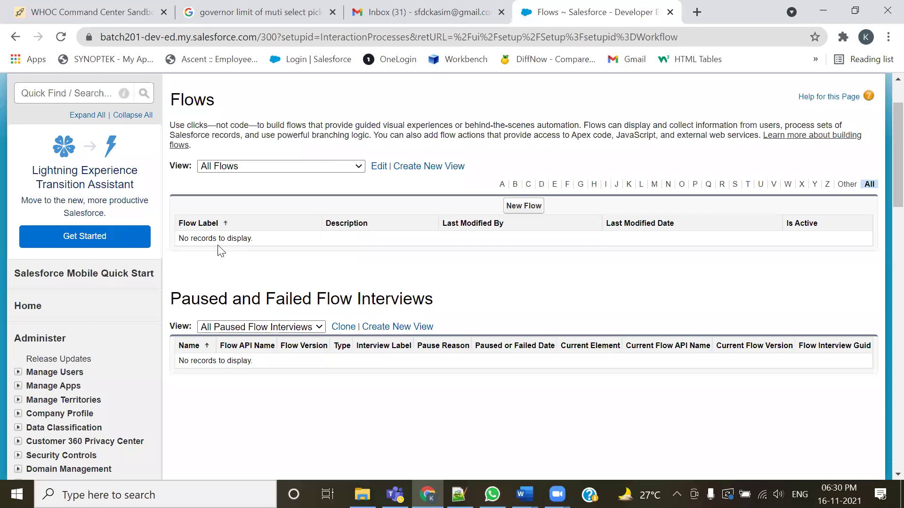
Preview creating a new Screen Flow in Flow Builder up to the Freeform or Auto-Layout choice, and exit without building it.
{"action": "left_click", "coordinate": [532, 210]}
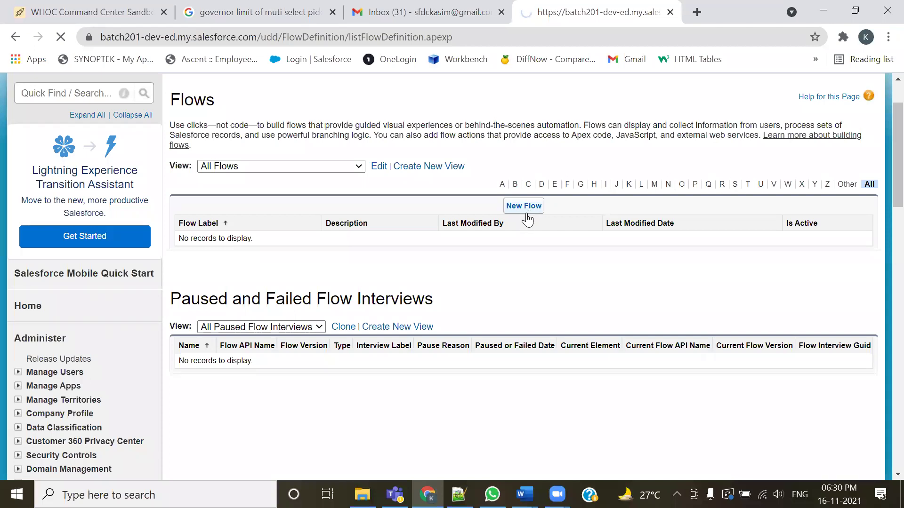
{"action": "left_click", "coordinate": [526, 205]}
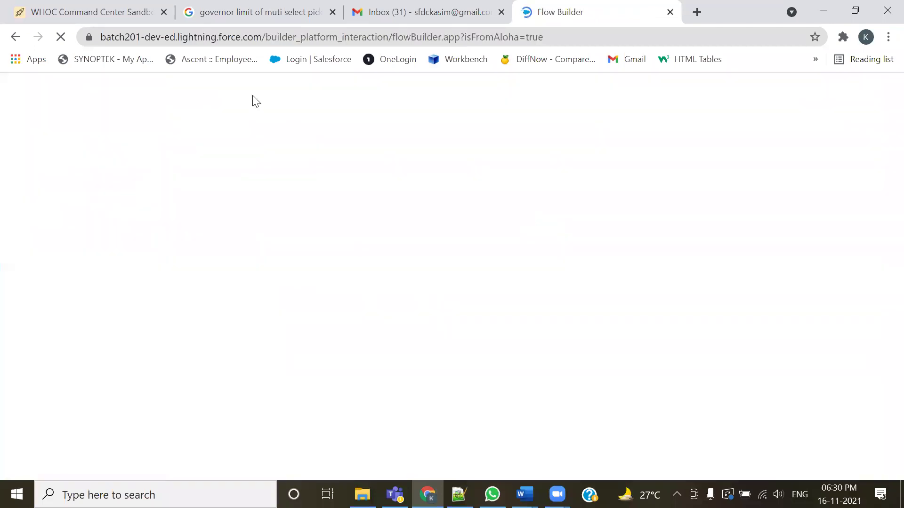
{"action": "double_click", "coordinate": [182, 37]}
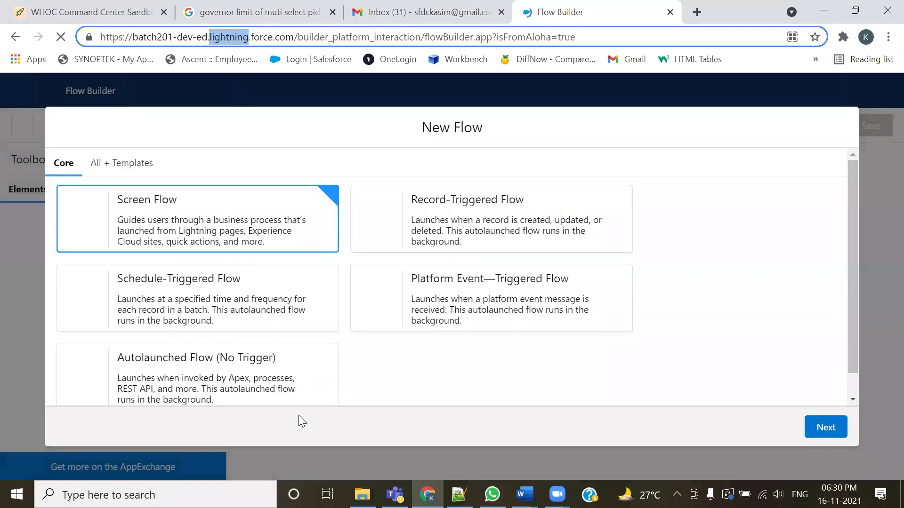
{"action": "left_click", "coordinate": [182, 207]}
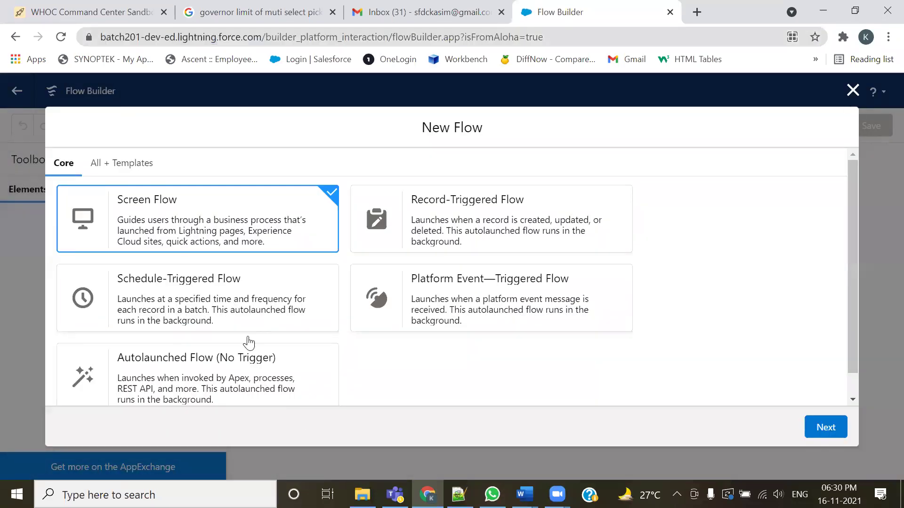
{"action": "left_click", "coordinate": [811, 431]}
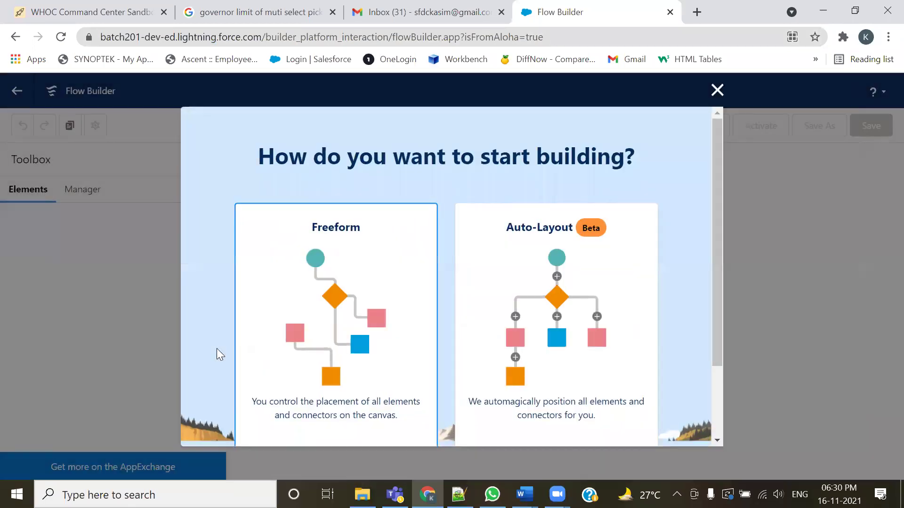
{"action": "left_click", "coordinate": [716, 92]}
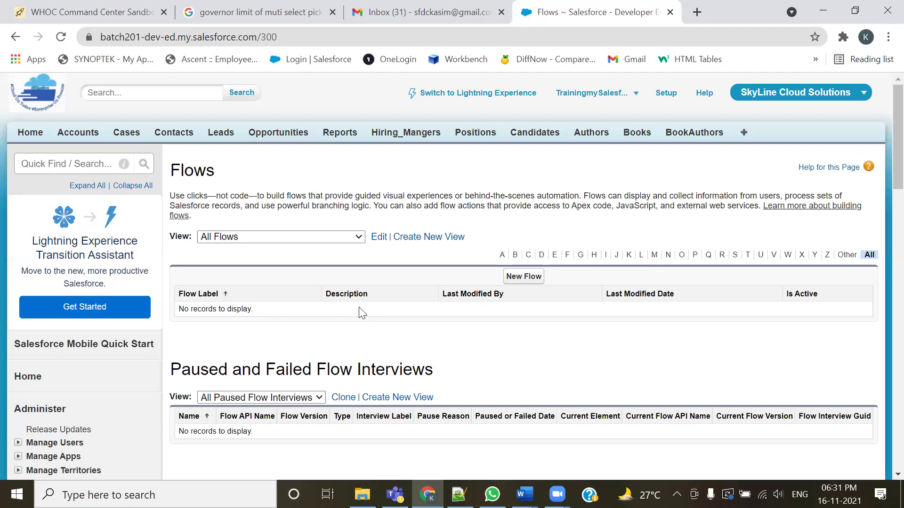
{"action": "scroll", "coordinate": [363, 310], "scroll_direction": "down", "scroll_amount": 1}
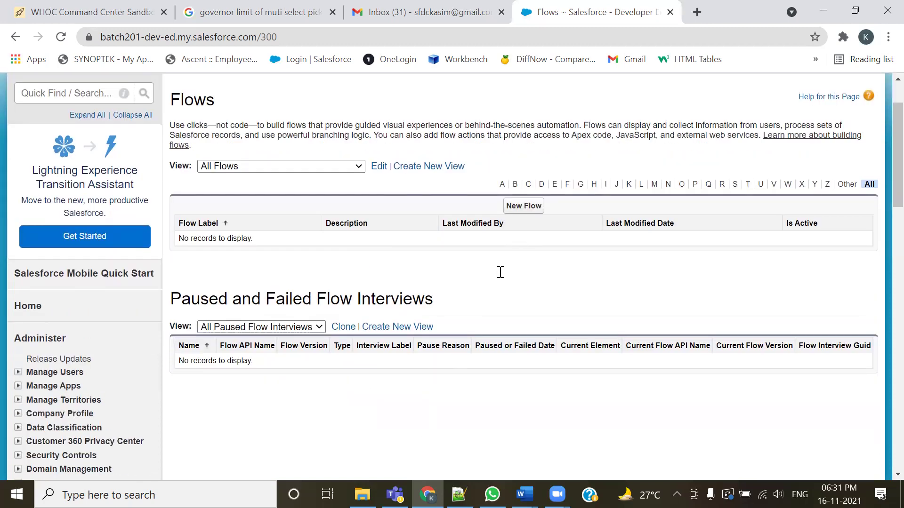
Switch to the 201-Admin.txt notes in Notepad++ and read how Workflow Rules automate business processes, through their types and criteria.
{"action": "key", "text": "alt+Tab"}
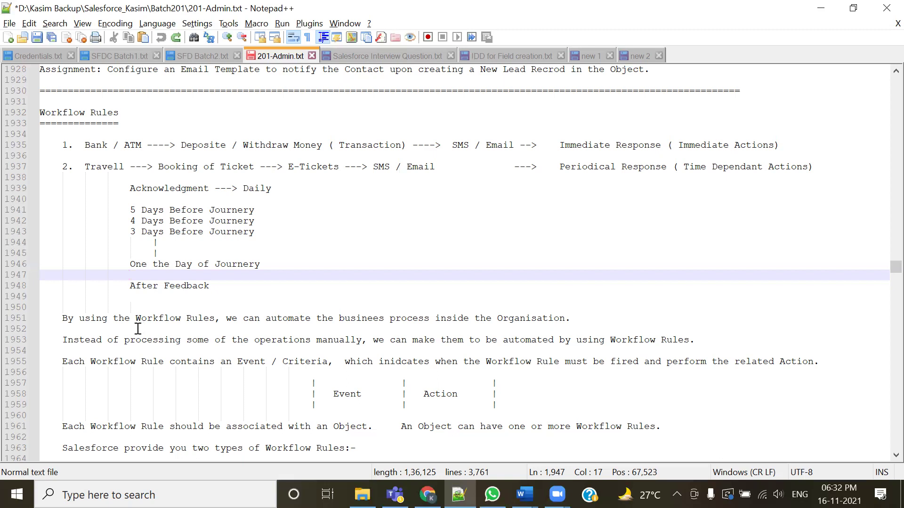
{"action": "left_click_drag", "start_coordinate": [65, 322], "coordinate": [578, 332]}
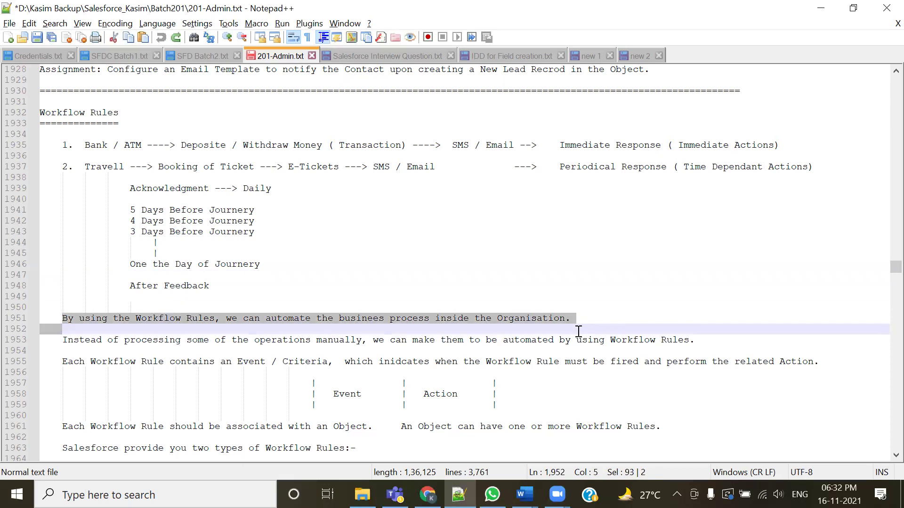
{"action": "left_click", "coordinate": [604, 314]}
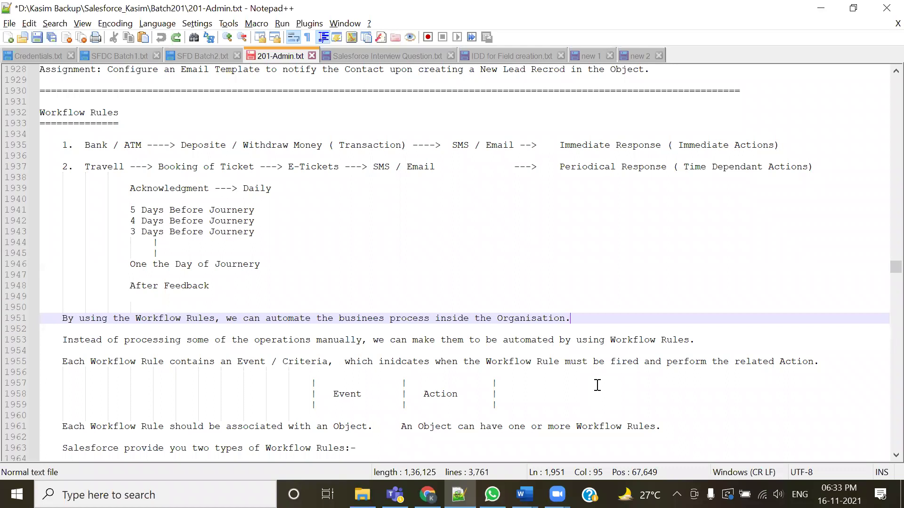
{"action": "scroll", "coordinate": [596, 385], "scroll_direction": "down", "scroll_amount": 9}
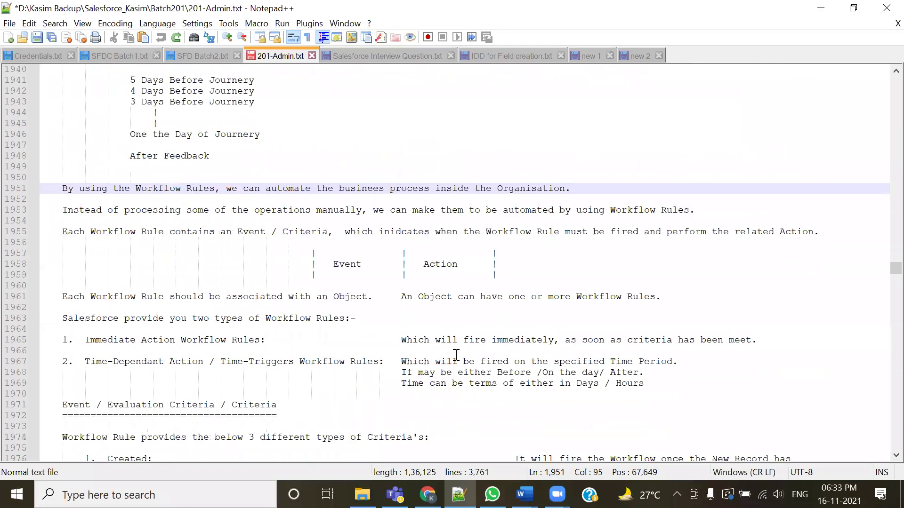
{"action": "scroll", "coordinate": [369, 376], "scroll_direction": "down", "scroll_amount": 9}
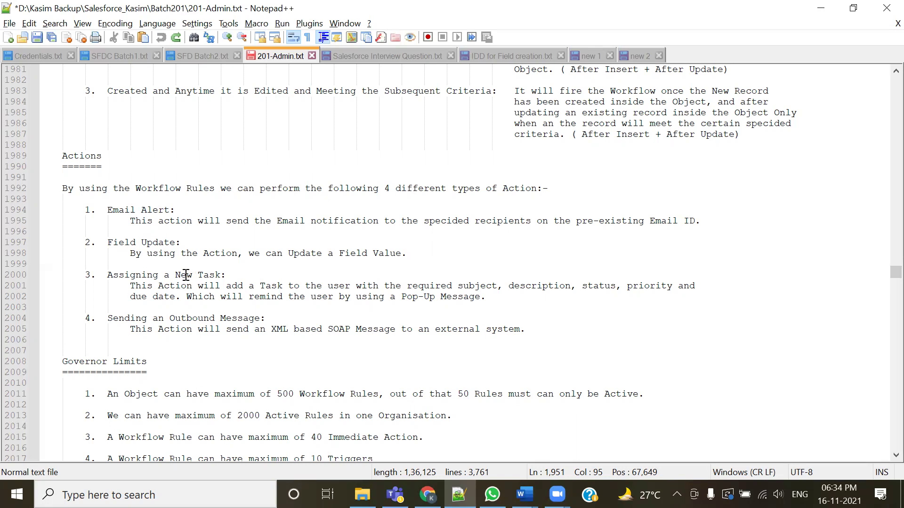
Examine the Actions section of the Workflow Rules notes, highlighting the four action types and the Email Alert entry.
{"action": "left_click_drag", "start_coordinate": [63, 156], "coordinate": [541, 324]}
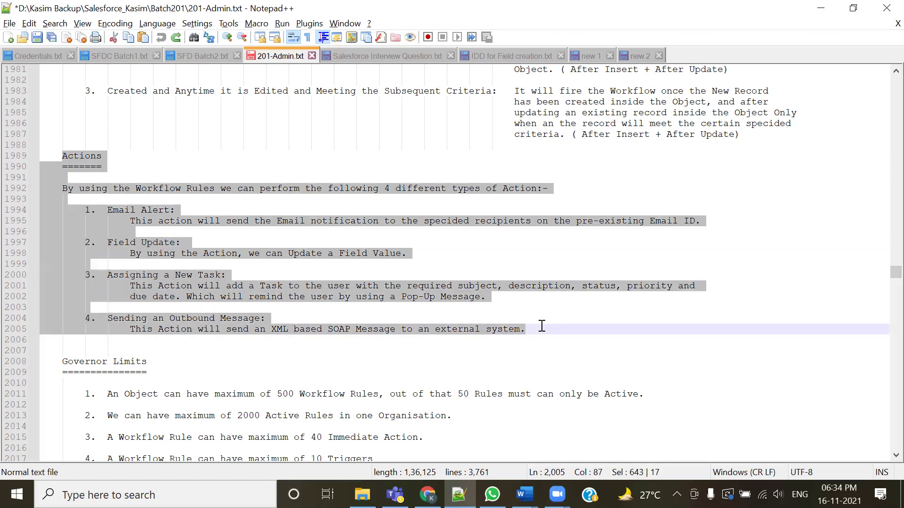
{"action": "left_click", "coordinate": [499, 350]}
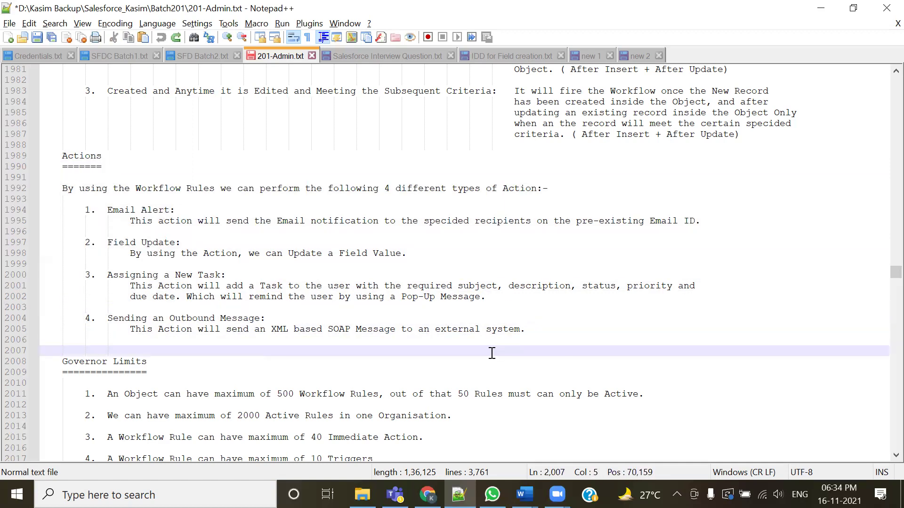
{"action": "left_click_drag", "start_coordinate": [549, 335], "coordinate": [40, 177]}
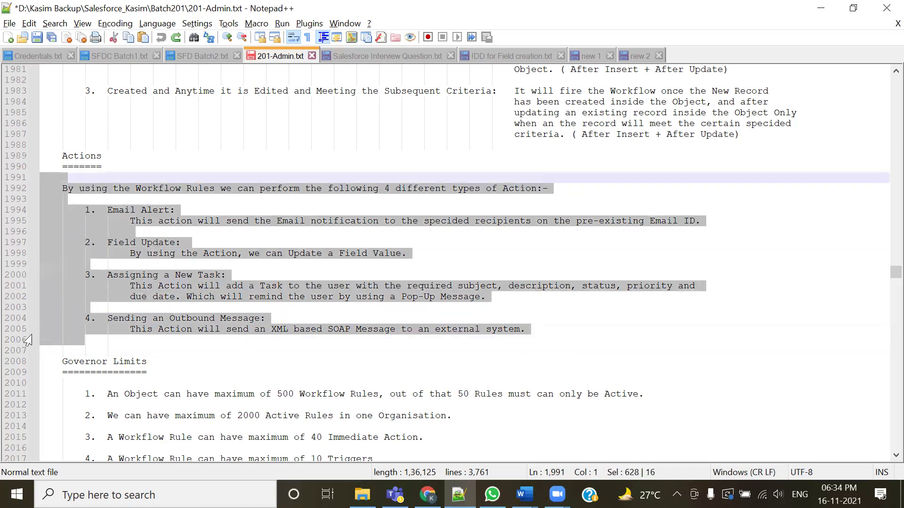
{"action": "left_click", "coordinate": [253, 366]}
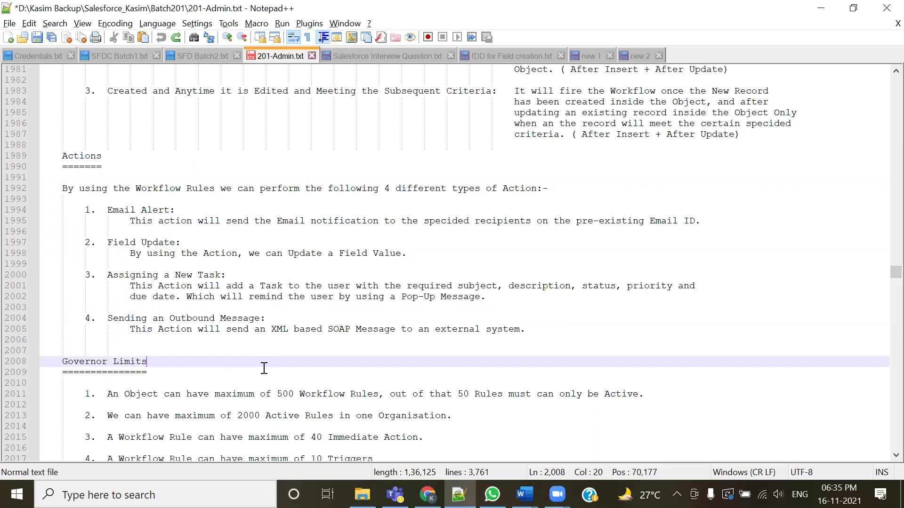
{"action": "left_click", "coordinate": [109, 209]}
{"action": "left_click", "coordinate": [142, 210], "text": "shift"}
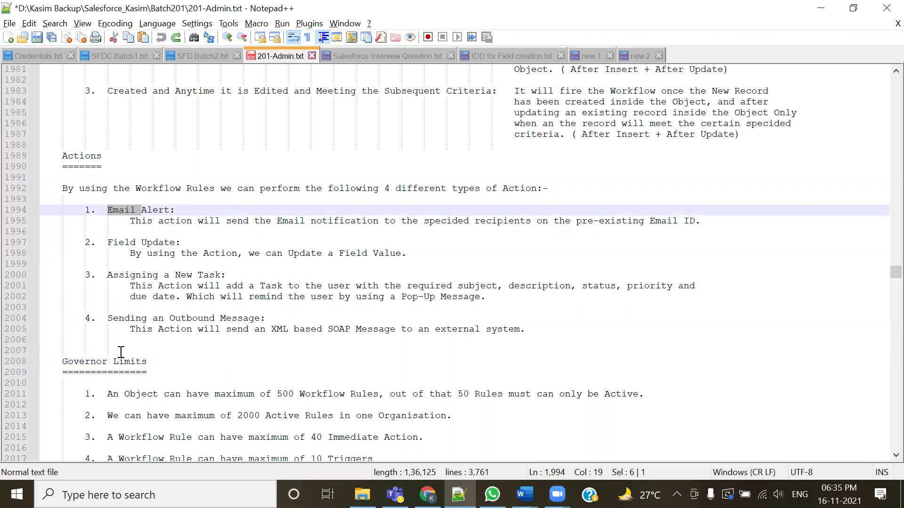
{"action": "left_click", "coordinate": [120, 233]}
{"action": "left_click_drag", "start_coordinate": [108, 210], "coordinate": [164, 209]}
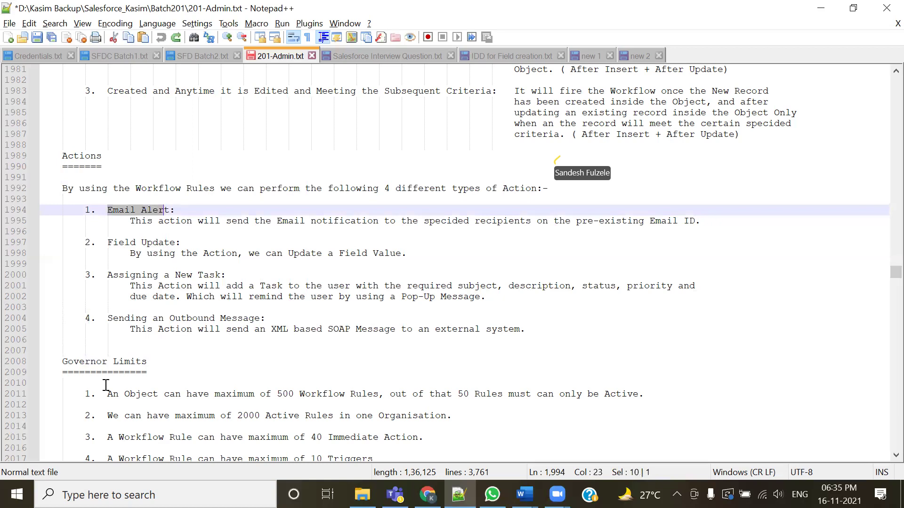
{"action": "left_click_drag", "start_coordinate": [108, 242], "coordinate": [163, 242]}
Switch to Salesforce in Chrome and open the VF Programmer record from the recent positions.
{"action": "left_click", "coordinate": [428, 495]}
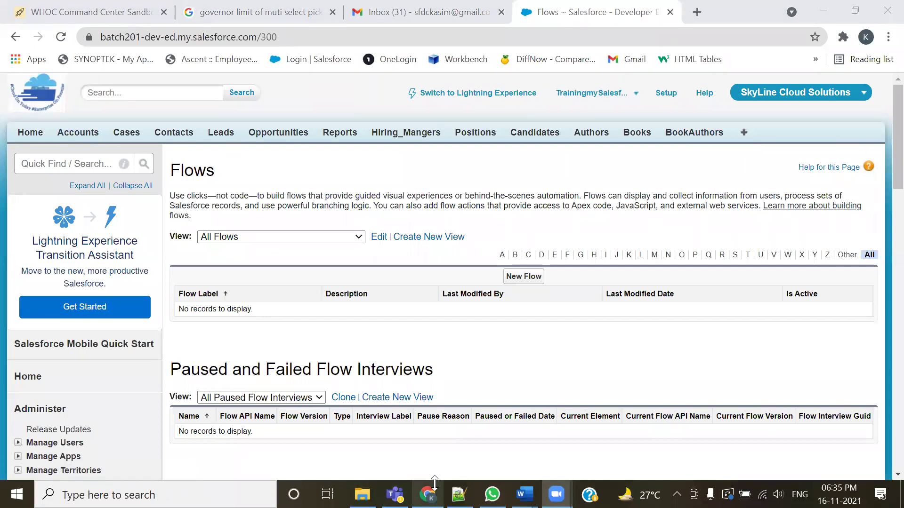
{"action": "left_click", "coordinate": [475, 133]}
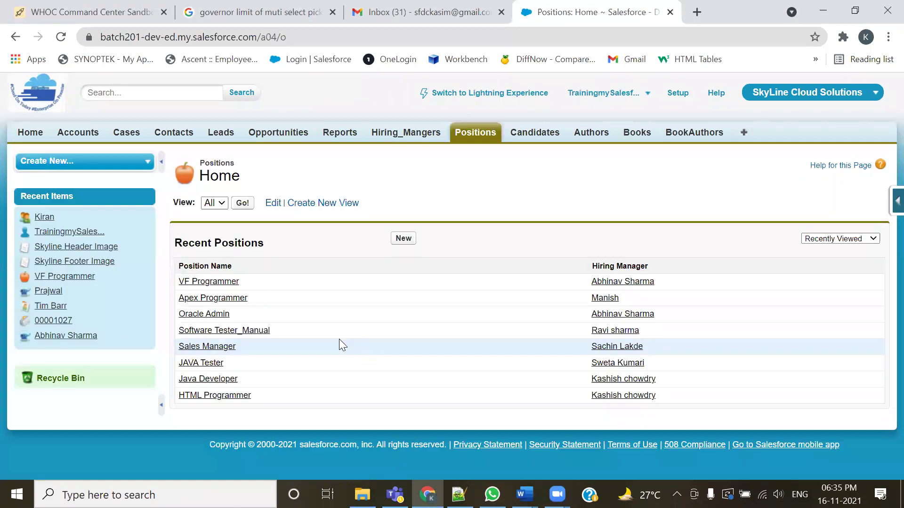
{"action": "left_click", "coordinate": [208, 283]}
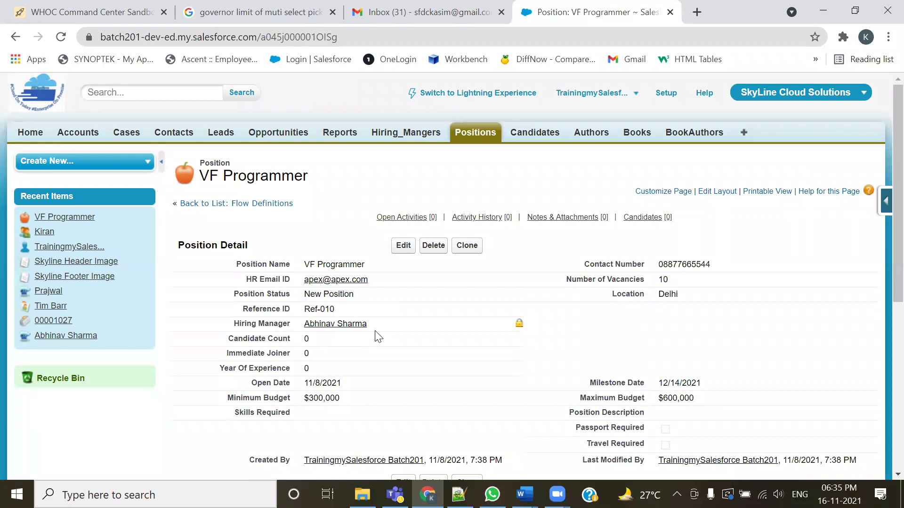
Try changing the VF Programmer record's Position Status to Closed with inline editing, and cancel the edit.
{"action": "double_click", "coordinate": [391, 300]}
{"action": "left_click", "coordinate": [377, 295]}
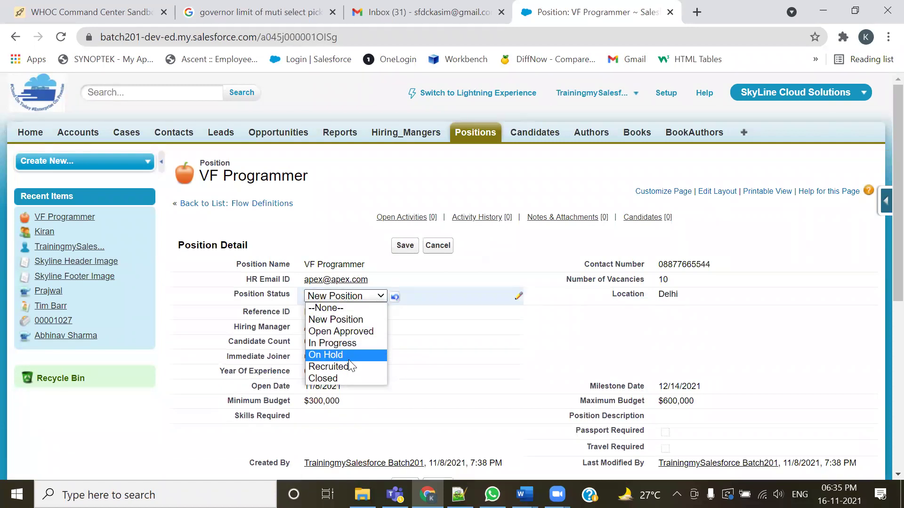
{"action": "left_click", "coordinate": [339, 378]}
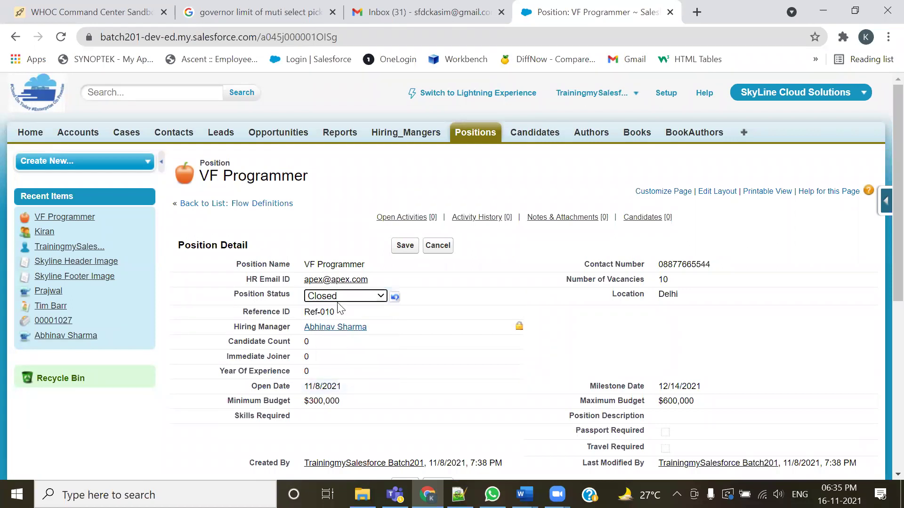
{"action": "left_click", "coordinate": [438, 254]}
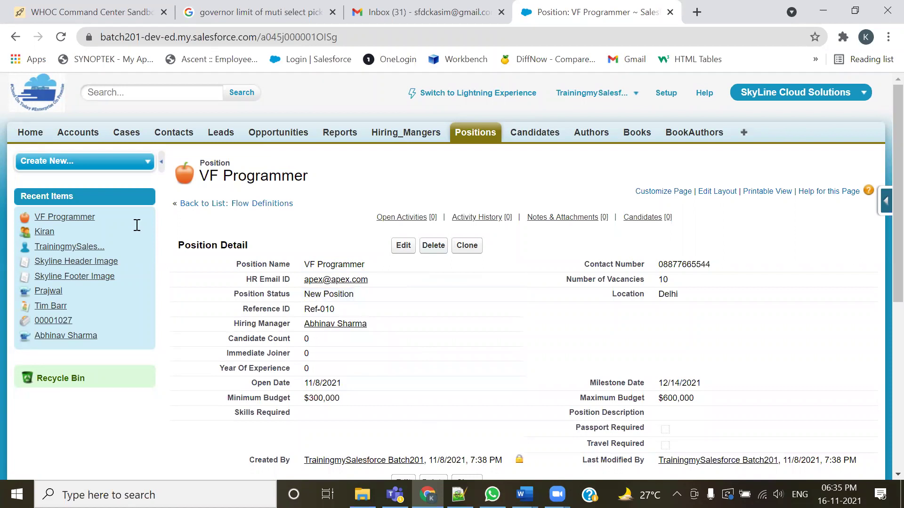
Switch back to the 201-Admin.txt notes and review the Field Update and Assigning a New Task actions.
{"action": "key", "text": "alt+Tab"}
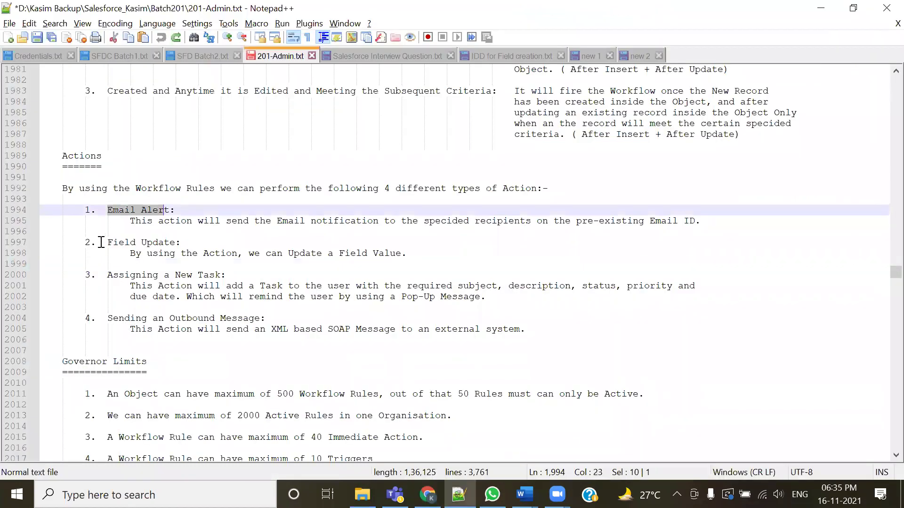
{"action": "left_click_drag", "start_coordinate": [100, 242], "coordinate": [181, 242]}
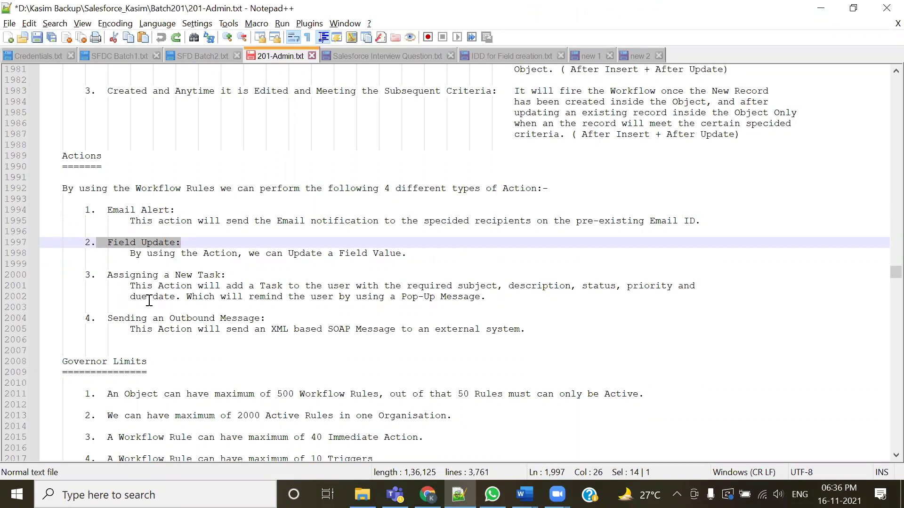
{"action": "left_click_drag", "start_coordinate": [107, 275], "coordinate": [231, 287]}
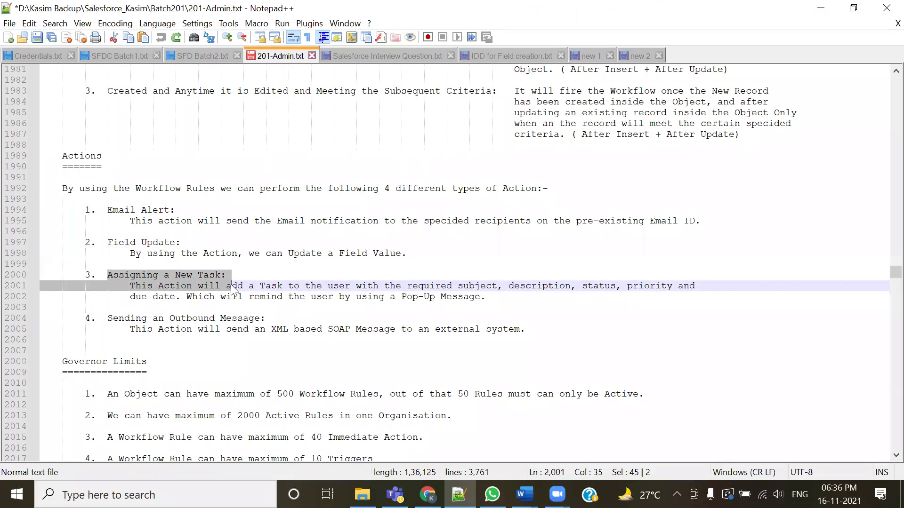
{"action": "left_click", "coordinate": [230, 287]}
{"action": "left_click_drag", "start_coordinate": [107, 275], "coordinate": [234, 275]}
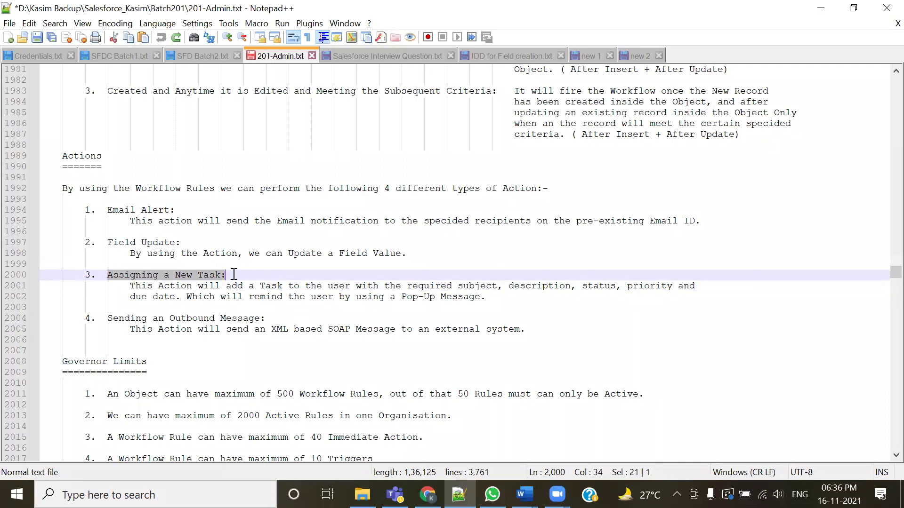
{"action": "left_click", "coordinate": [236, 285]}
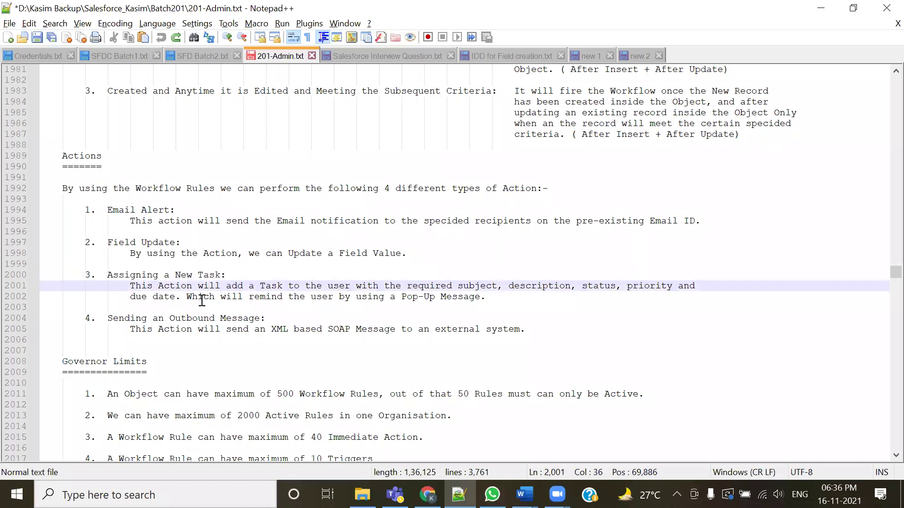
Switch to Salesforce in Chrome and open the All Users list under Manage Users in Setup to review the org's users.
{"action": "key", "text": "alt+Tab"}
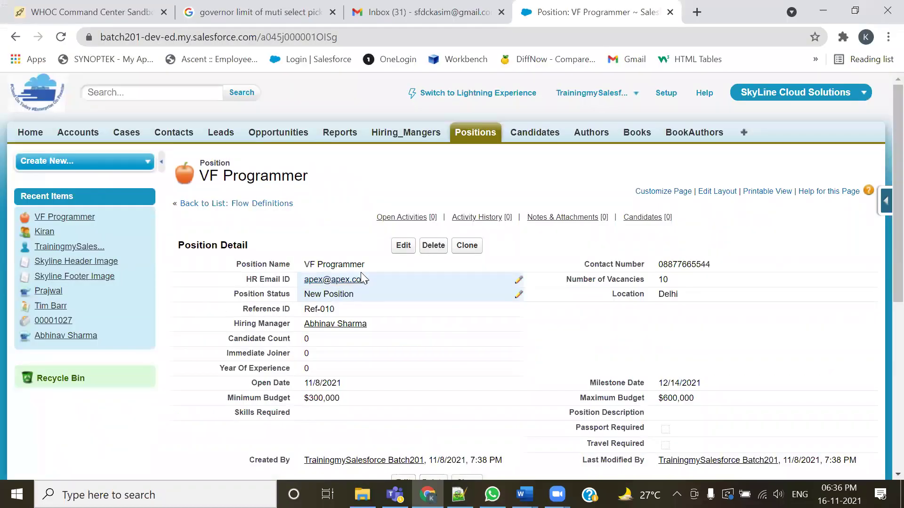
{"action": "left_click", "coordinate": [666, 97]}
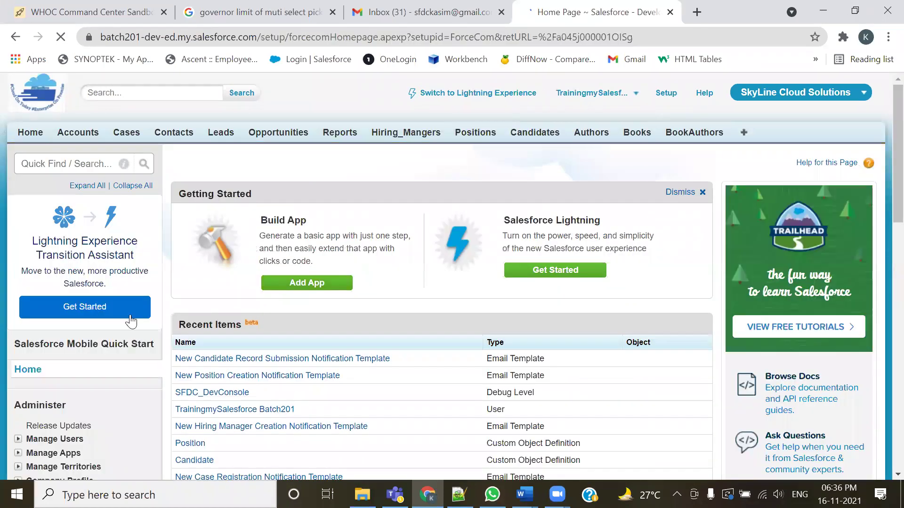
{"action": "scroll", "coordinate": [83, 322], "scroll_direction": "down", "scroll_amount": 3}
{"action": "left_click", "coordinate": [18, 298]}
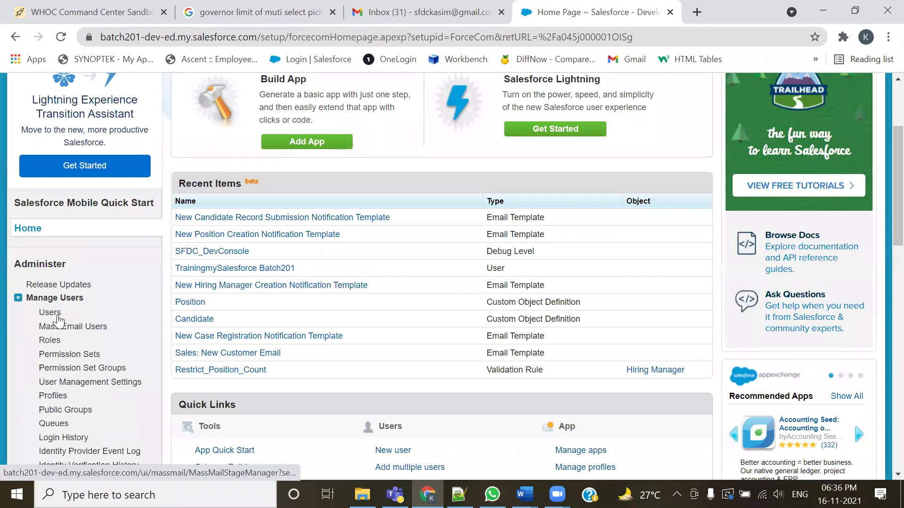
{"action": "left_click", "coordinate": [106, 313]}
{"action": "scroll", "coordinate": [311, 353], "scroll_direction": "down", "scroll_amount": 4}
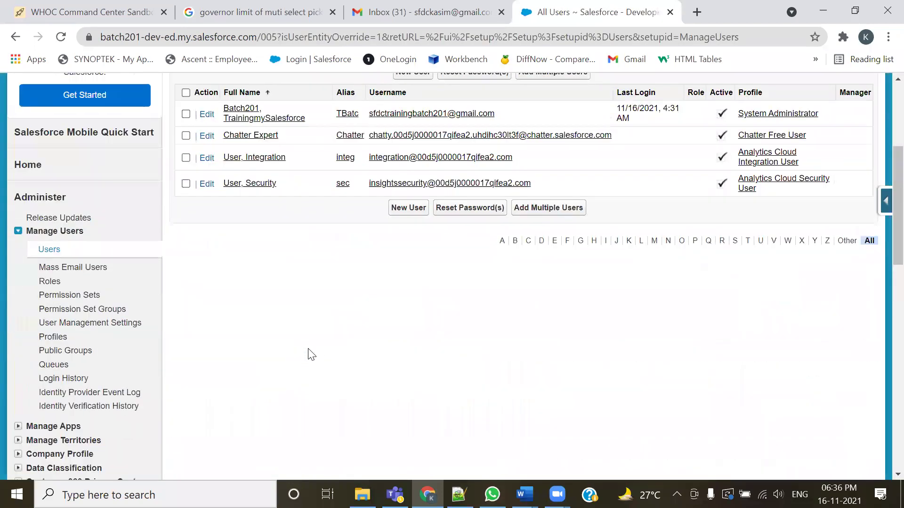
{"action": "scroll", "coordinate": [228, 316], "scroll_direction": "up", "scroll_amount": 3}
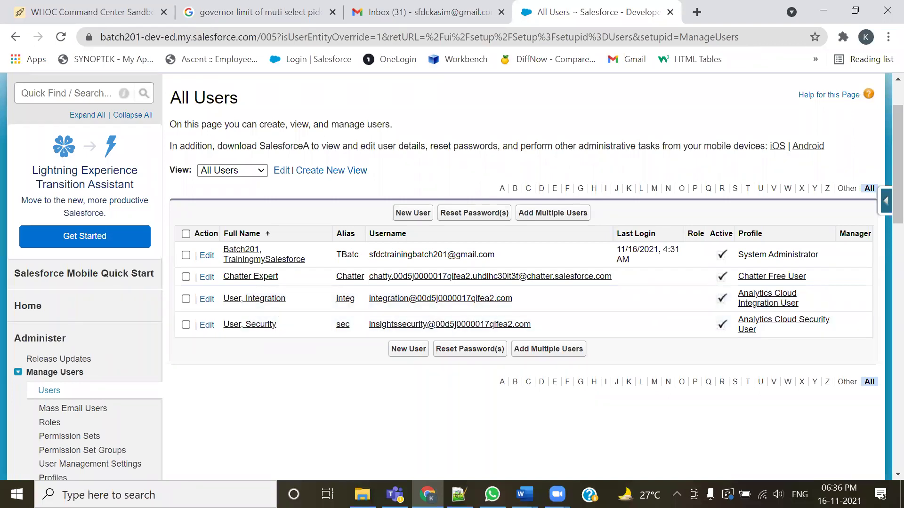
Switch to Notepad++, open Salesforce Interview Question.txt and highlight question 29 about WhoID, WhatID and the Task and Event objects.
{"action": "left_click", "coordinate": [458, 495]}
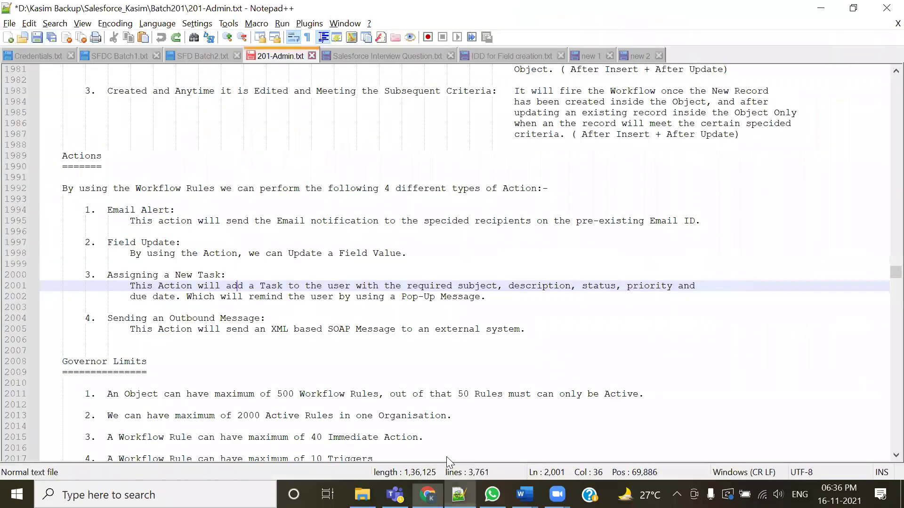
{"action": "left_click", "coordinate": [391, 58]}
{"action": "scroll", "coordinate": [189, 283], "scroll_direction": "down", "scroll_amount": 3}
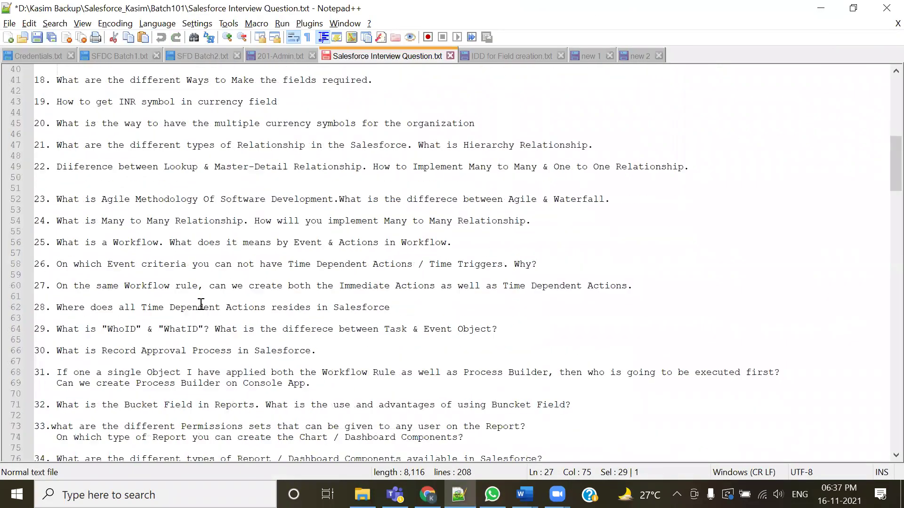
{"action": "left_click_drag", "start_coordinate": [51, 264], "coordinate": [524, 264]}
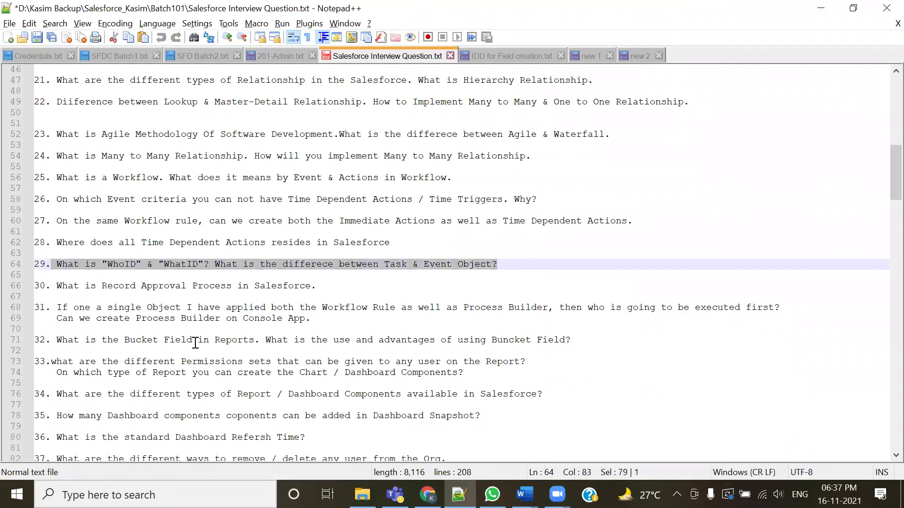
Return to the 201-Admin.txt notes and review the four workflow actions, highlighting Assigning a New Task, Email Alert, Field Update and the word Outbound.
{"action": "left_click", "coordinate": [279, 56]}
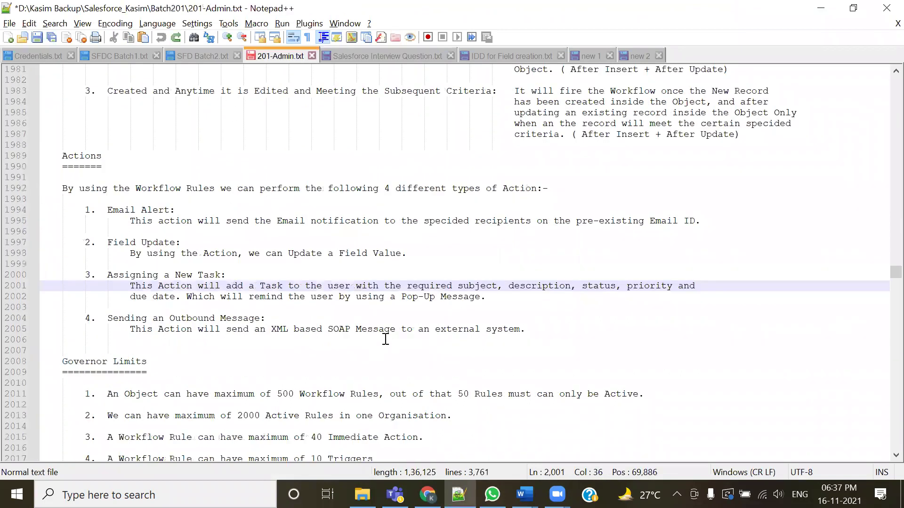
{"action": "left_click", "coordinate": [160, 301]}
{"action": "left_click_drag", "start_coordinate": [100, 274], "coordinate": [229, 274]}
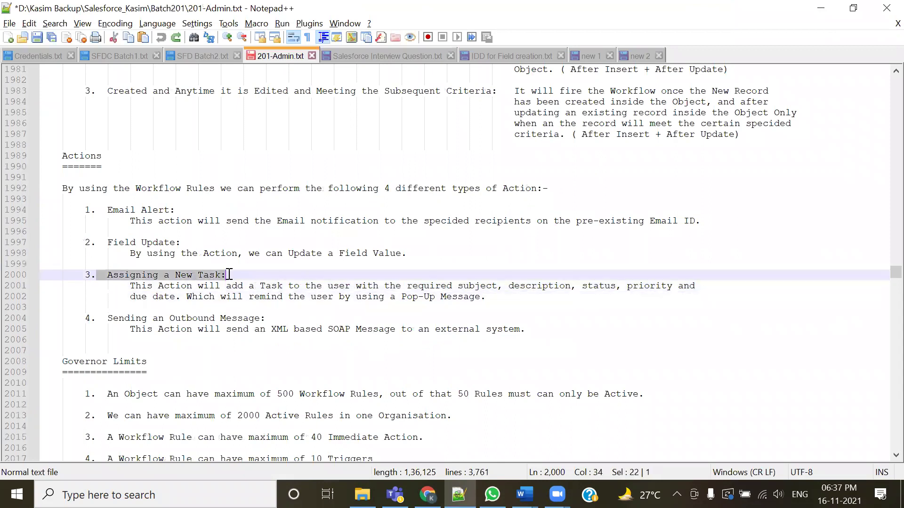
{"action": "left_click", "coordinate": [260, 329]}
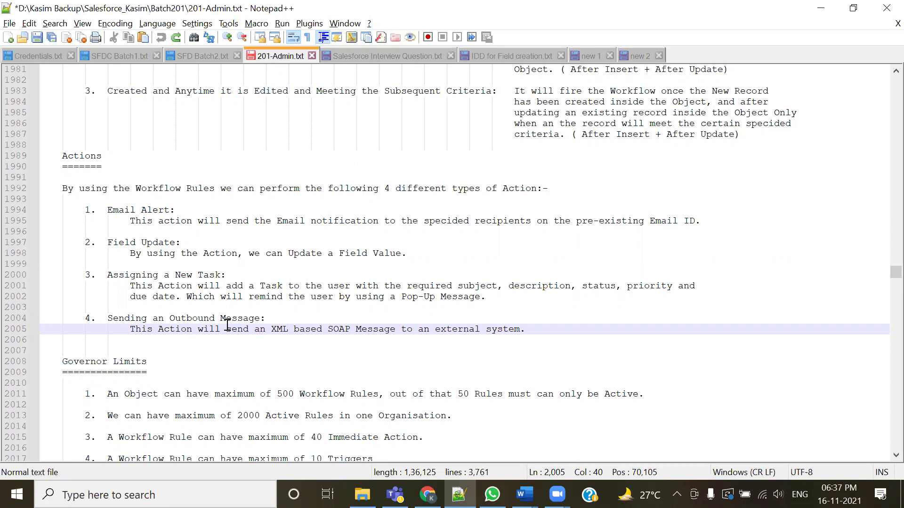
{"action": "left_click_drag", "start_coordinate": [107, 209], "coordinate": [178, 215]}
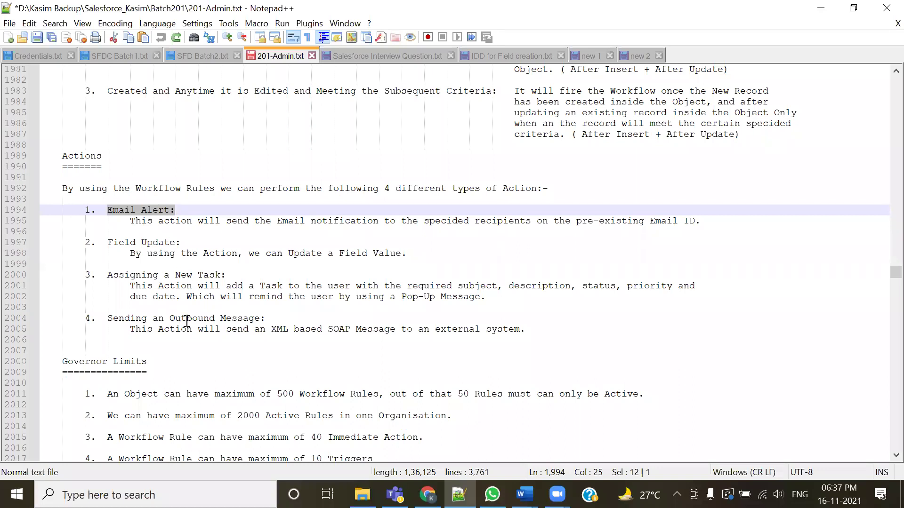
{"action": "left_click_drag", "start_coordinate": [107, 243], "coordinate": [183, 243]}
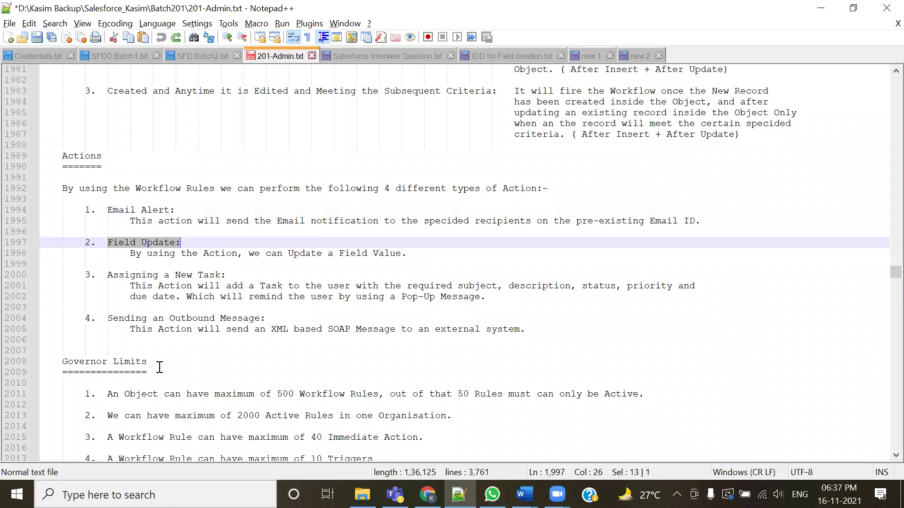
{"action": "double_click", "coordinate": [178, 320]}
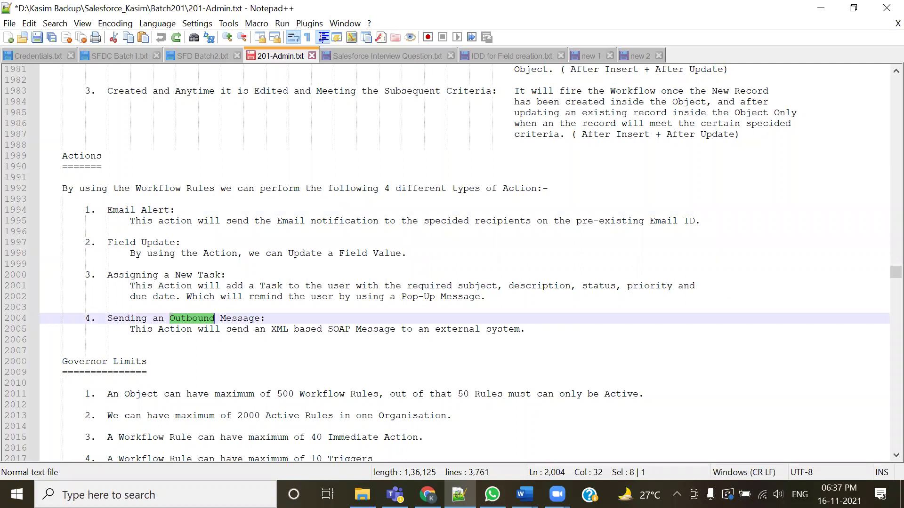
Draw two side-by-side annotation boxes over the Actions notes and label them "SF ORG" and "SF / 3Party".
{"action": "left_click_drag", "start_coordinate": [257, 152], "coordinate": [398, 259]}
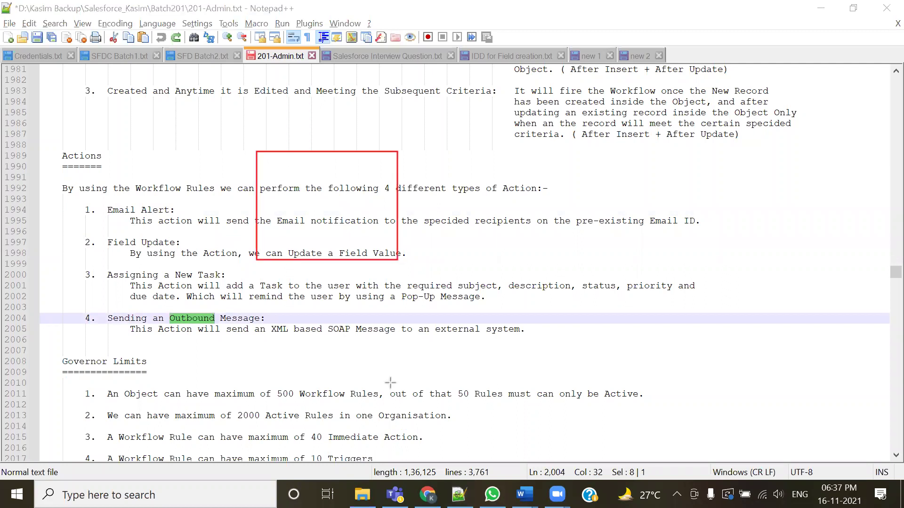
{"action": "mouse_move", "coordinate": [552, 146]}
{"action": "left_mouse_down"}
{"action": "mouse_move", "coordinate": [631, 229]}
{"action": "mouse_move", "coordinate": [717, 257]}
{"action": "left_mouse_up"}
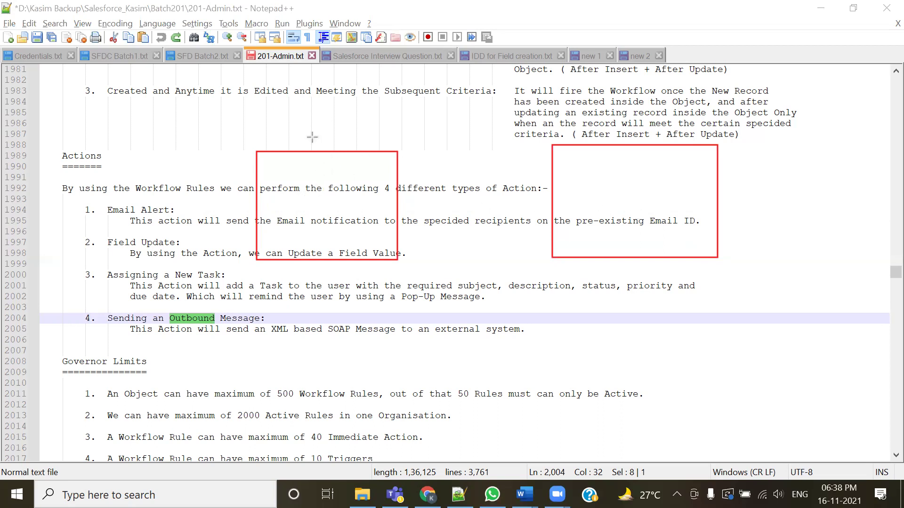
{"action": "left_click", "coordinate": [269, 188]}
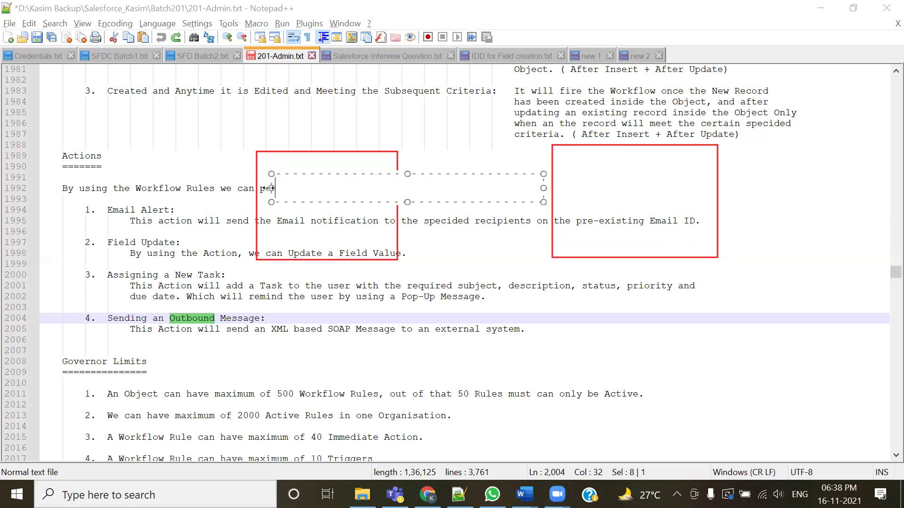
{"action": "type", "text": "SF ORG"}
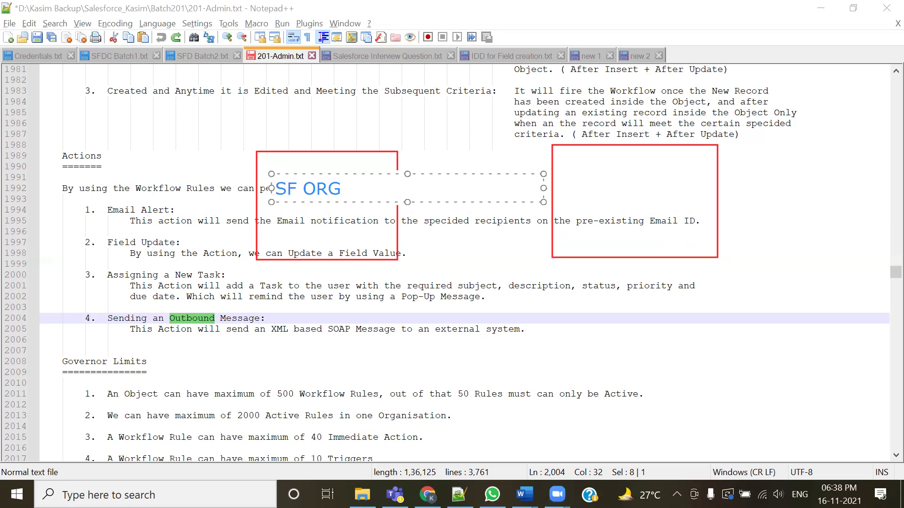
{"action": "left_click_drag", "start_coordinate": [565, 186], "coordinate": [712, 188]}
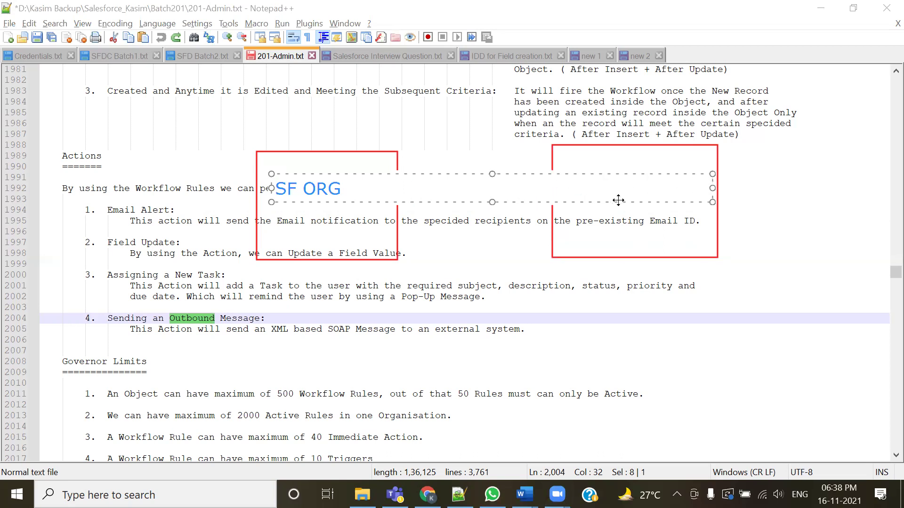
{"action": "type", "text": "SF / 3Party"}
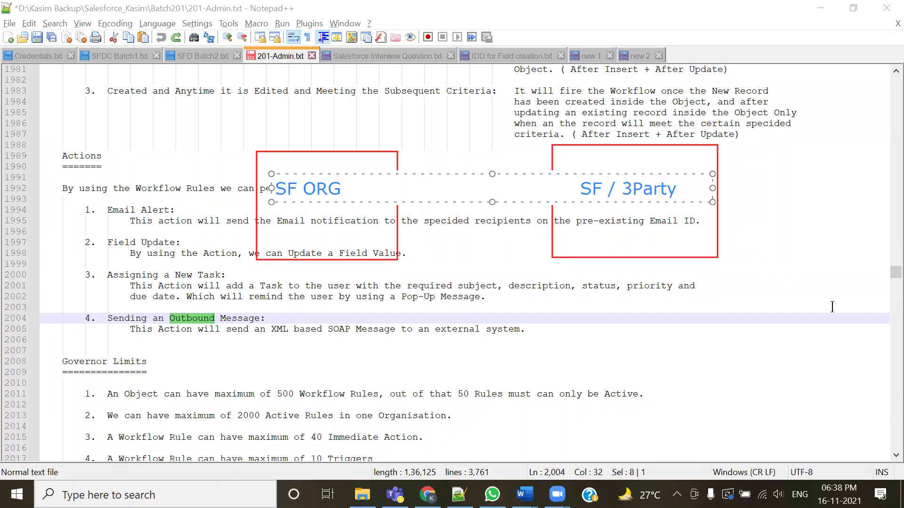
{"action": "left_click", "coordinate": [804, 325]}
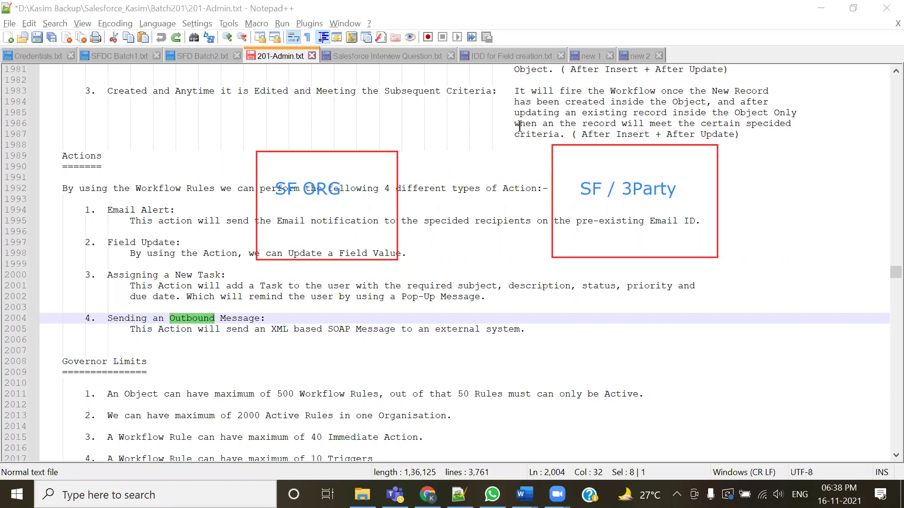
Draw an arrow from the SF ORG box to the SF / 3Party box, with a crossed-out return arrow beneath it.
{"action": "left_click", "coordinate": [401, 191]}
{"action": "mouse_move", "coordinate": [399, 206]}
{"action": "left_mouse_down"}
{"action": "mouse_move", "coordinate": [538, 203]}
{"action": "mouse_move", "coordinate": [526, 212]}
{"action": "left_mouse_up"}
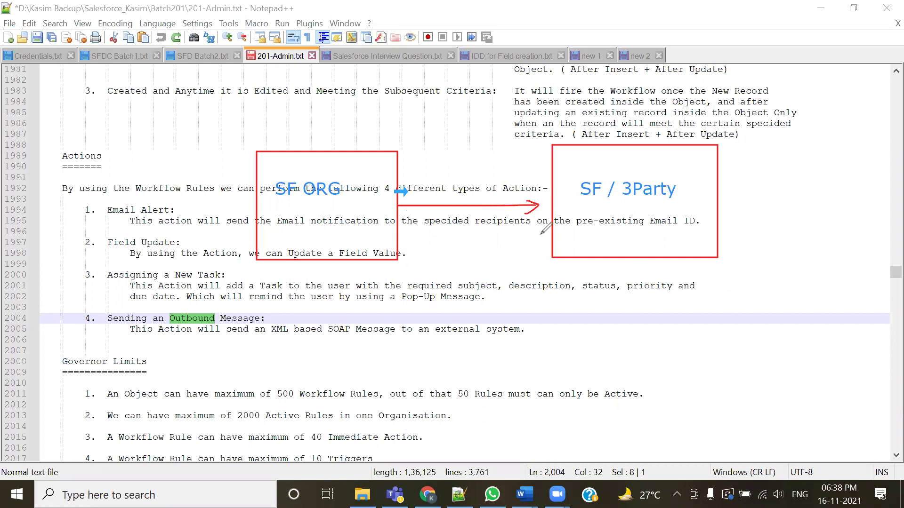
{"action": "left_click_drag", "start_coordinate": [424, 230], "coordinate": [506, 227]}
{"action": "left_click_drag", "start_coordinate": [430, 226], "coordinate": [477, 245]}
{"action": "left_click_drag", "start_coordinate": [473, 230], "coordinate": [449, 256]}
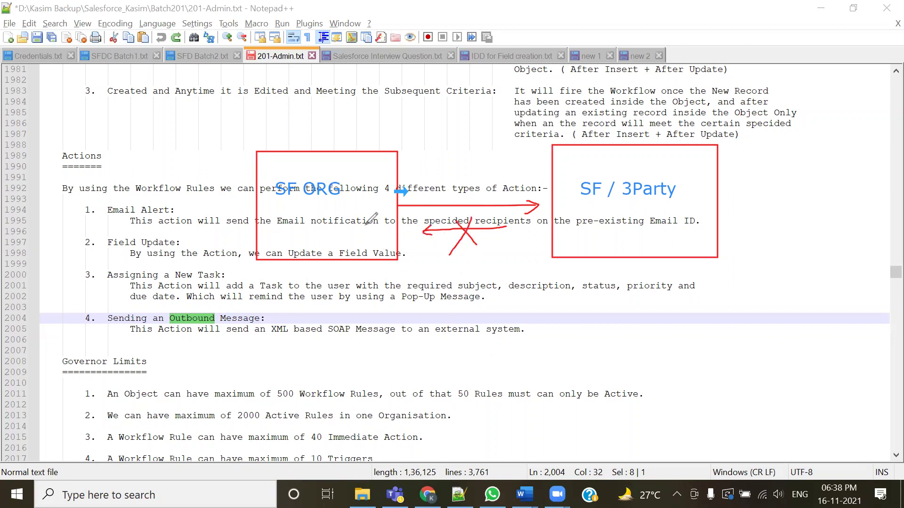
Mark both boxes with ticks and circle the SF ORG box, ending by clearing all annotations.
{"action": "left_click_drag", "start_coordinate": [304, 213], "coordinate": [383, 171]}
{"action": "left_click_drag", "start_coordinate": [556, 206], "coordinate": [638, 160]}
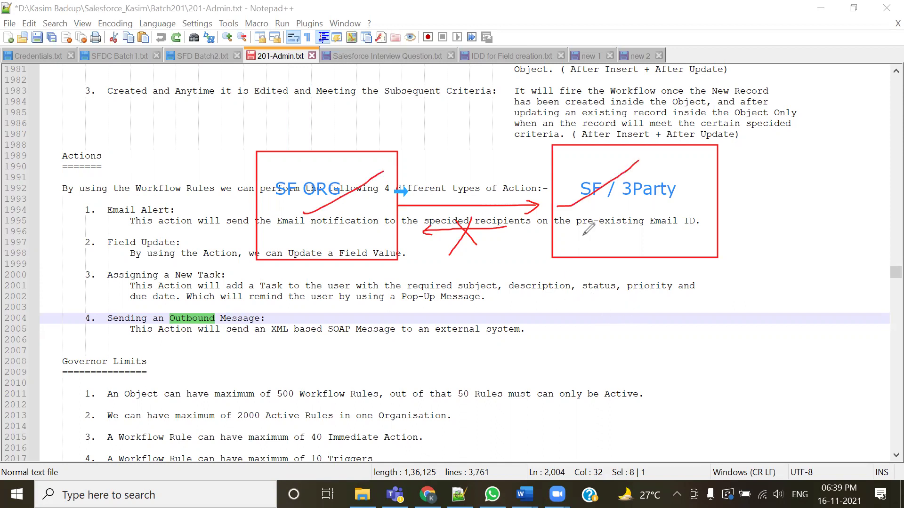
{"action": "mouse_move", "coordinate": [362, 175]}
{"action": "left_mouse_down"}
{"action": "mouse_move", "coordinate": [283, 247]}
{"action": "mouse_move", "coordinate": [364, 198]}
{"action": "left_mouse_up"}
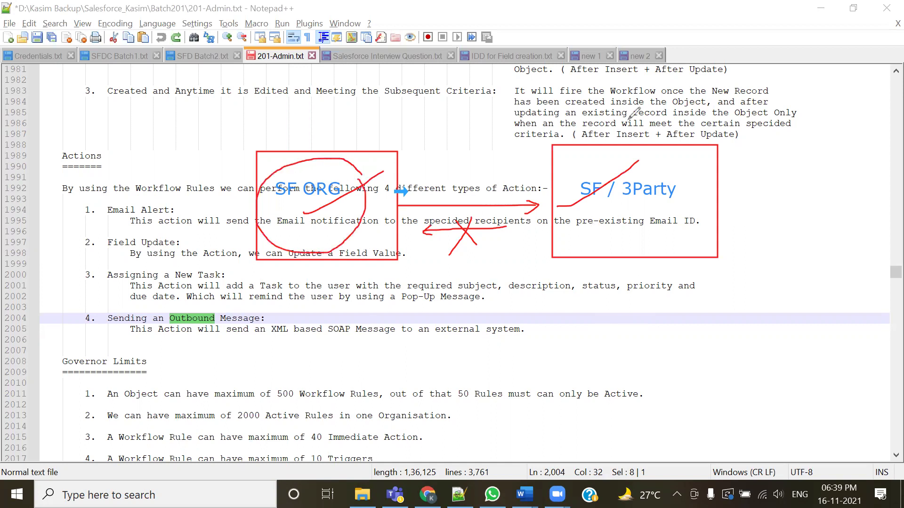
{"action": "key", "text": "Escape"}
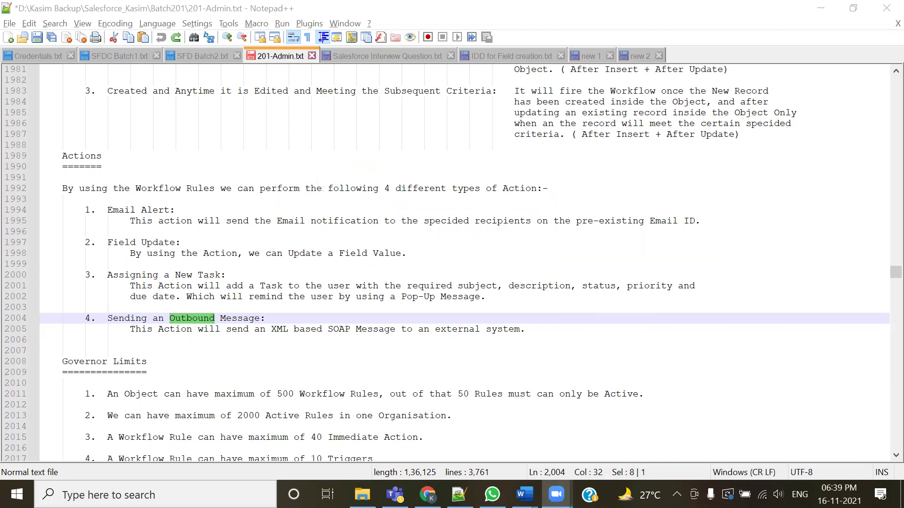
Highlight the "Sending an Outbound Message" heading and the words Action and XML in its description.
{"action": "left_click_drag", "start_coordinate": [97, 319], "coordinate": [317, 313]}
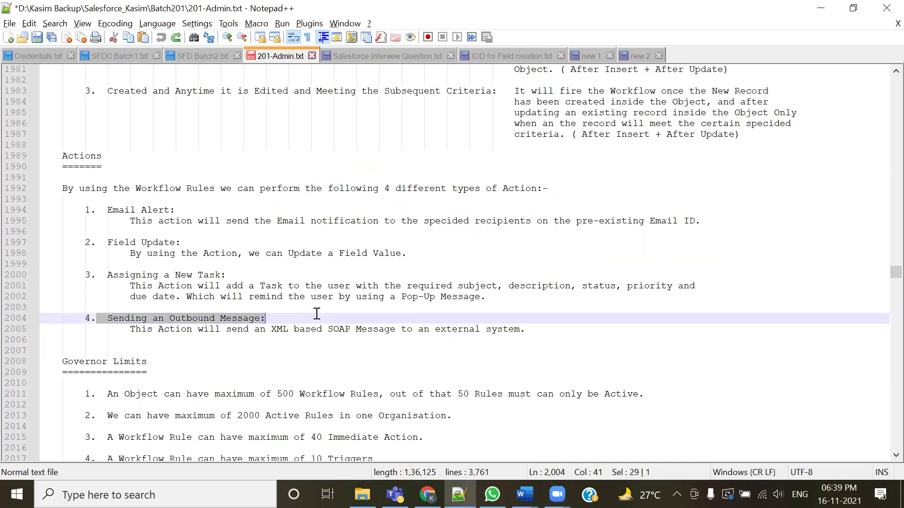
{"action": "left_click", "coordinate": [196, 338]}
{"action": "double_click", "coordinate": [184, 328]}
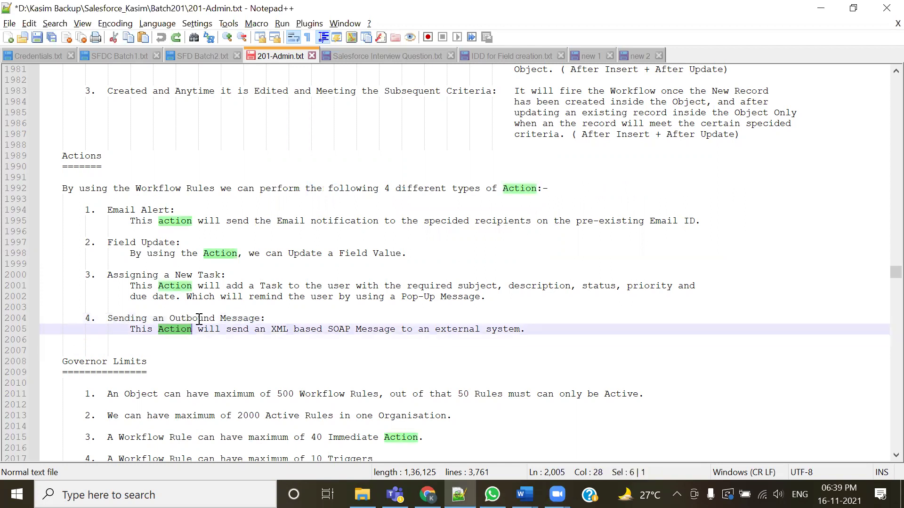
{"action": "double_click", "coordinate": [280, 330]}
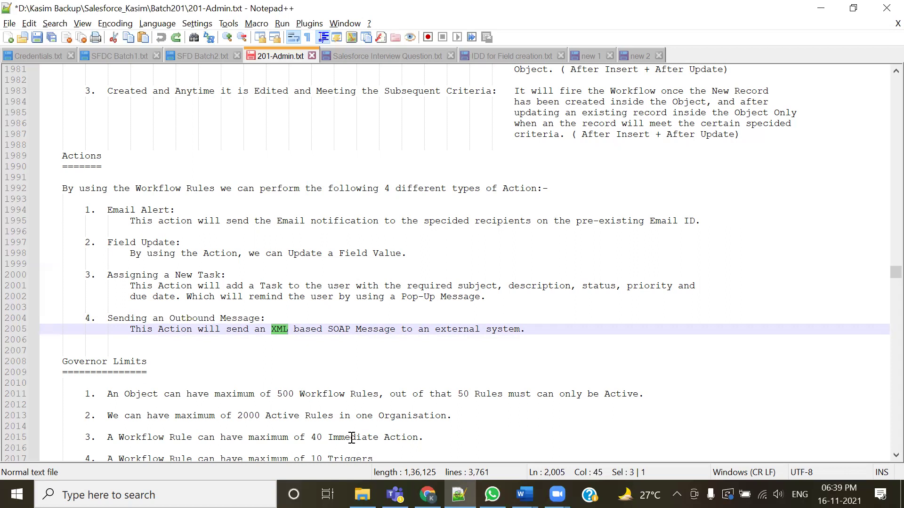
Add "JSON" on the blank line 2007, indented with tabs beneath the word XML.
{"action": "left_click", "coordinate": [319, 352]}
{"action": "key", "text": "Tab"}
{"action": "key", "text": "Tab"}
{"action": "key", "text": "Tab"}
{"action": "key", "text": "Tab"}
{"action": "key", "text": "Tab"}
{"action": "key", "text": "Tab"}
{"action": "key", "text": "Tab"}
{"action": "key", "text": "Tab"}
{"action": "key", "text": "Tab"}
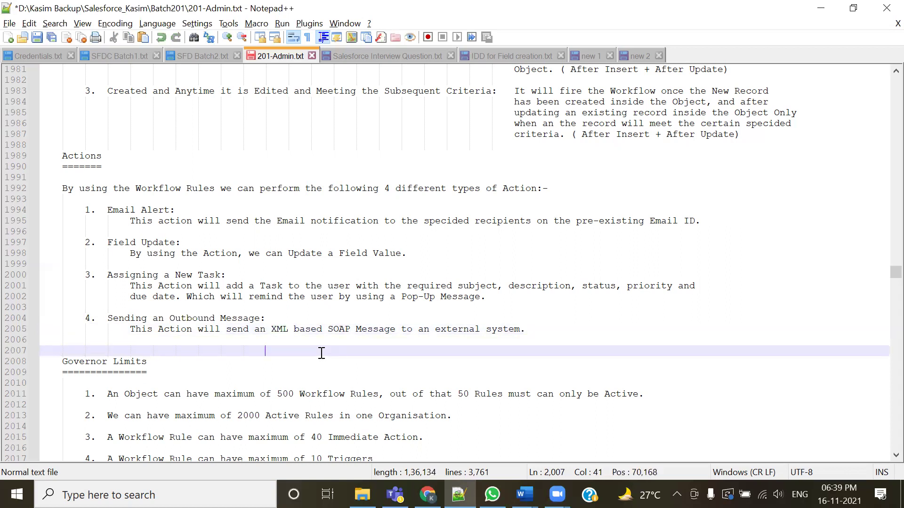
{"action": "type", "text": "JSON"}
Add "REST" after JSON on line 2007, aligned beneath the word SOAP.
{"action": "double_click", "coordinate": [345, 330]}
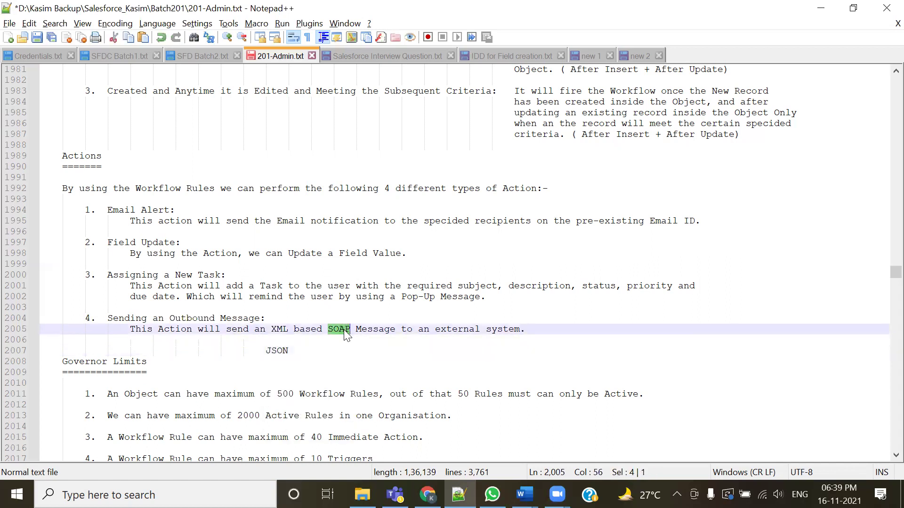
{"action": "left_click", "coordinate": [302, 353]}
{"action": "key", "text": "Tab"}
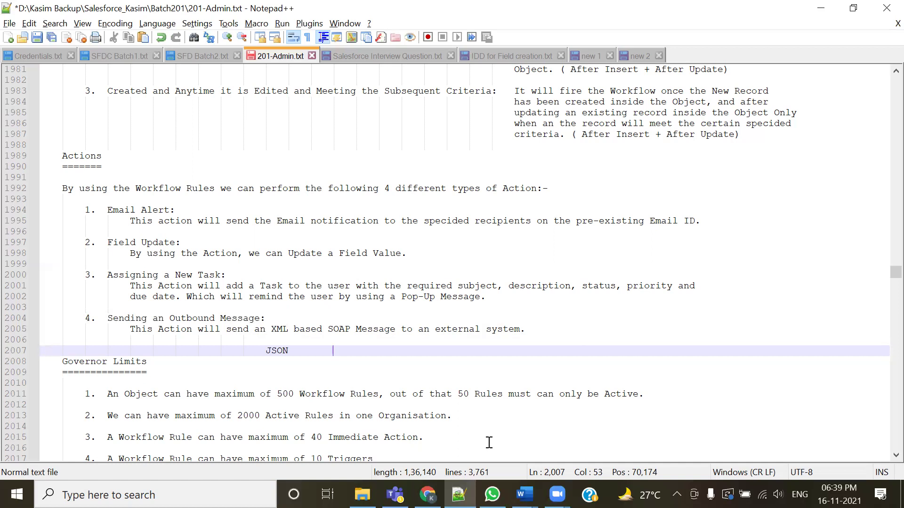
{"action": "type", "text": "REST"}
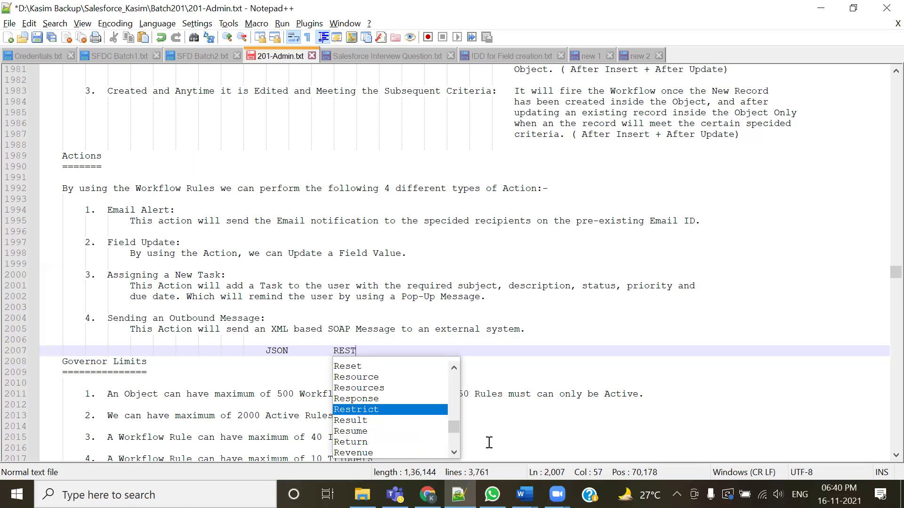
{"action": "left_click", "coordinate": [379, 353]}
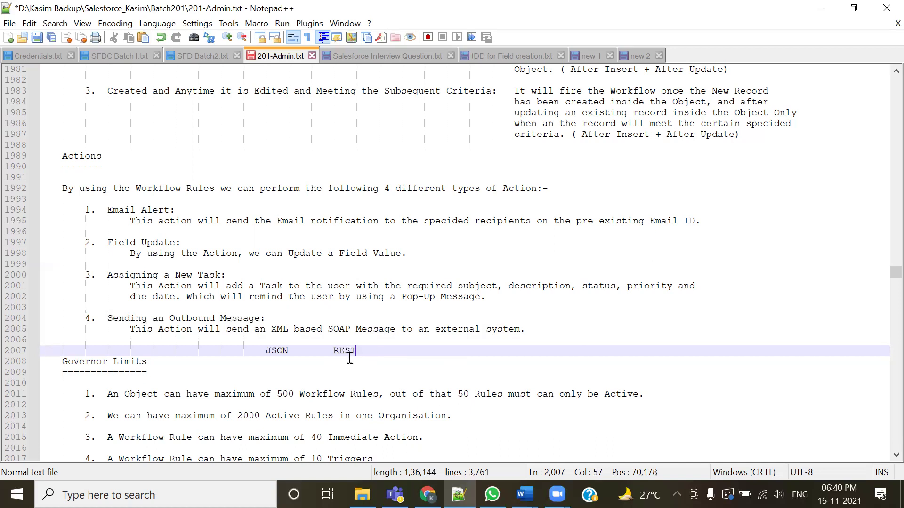
Compare the JSON and REST entries with the XML based SOAP wording by highlighting the terms.
{"action": "left_click_drag", "start_coordinate": [264, 350], "coordinate": [390, 348]}
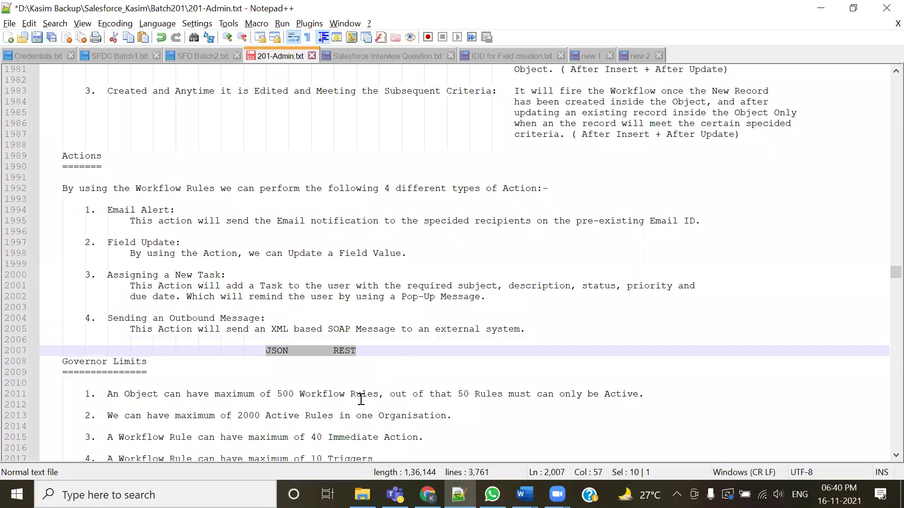
{"action": "left_click", "coordinate": [342, 362]}
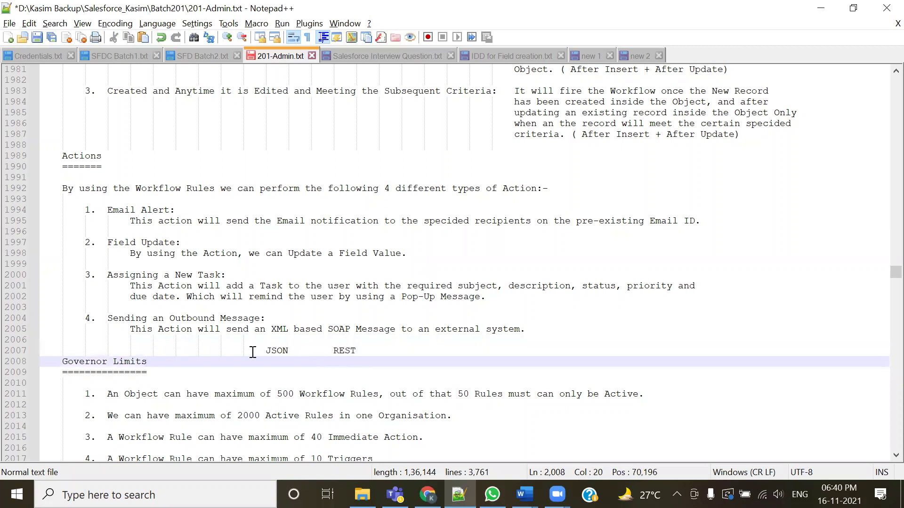
{"action": "left_click_drag", "start_coordinate": [253, 352], "coordinate": [288, 352]}
{"action": "double_click", "coordinate": [280, 330]}
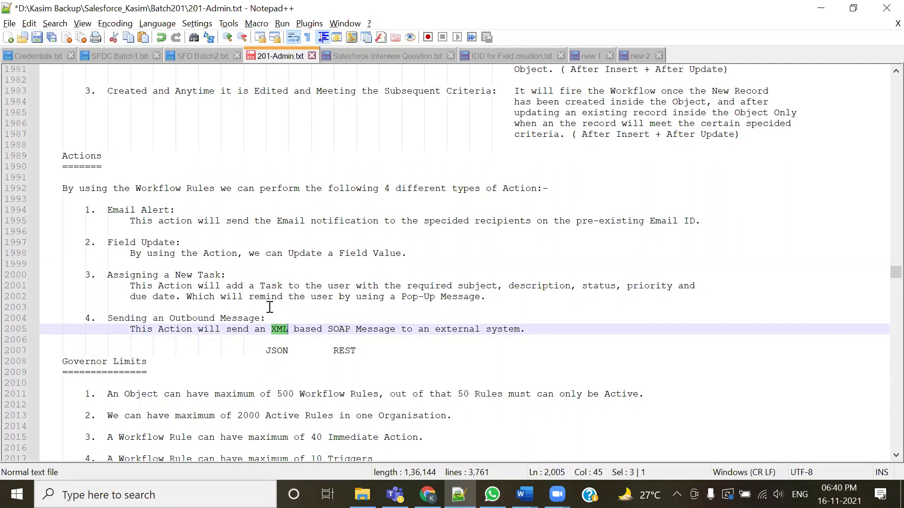
{"action": "left_click_drag", "start_coordinate": [266, 351], "coordinate": [288, 353]}
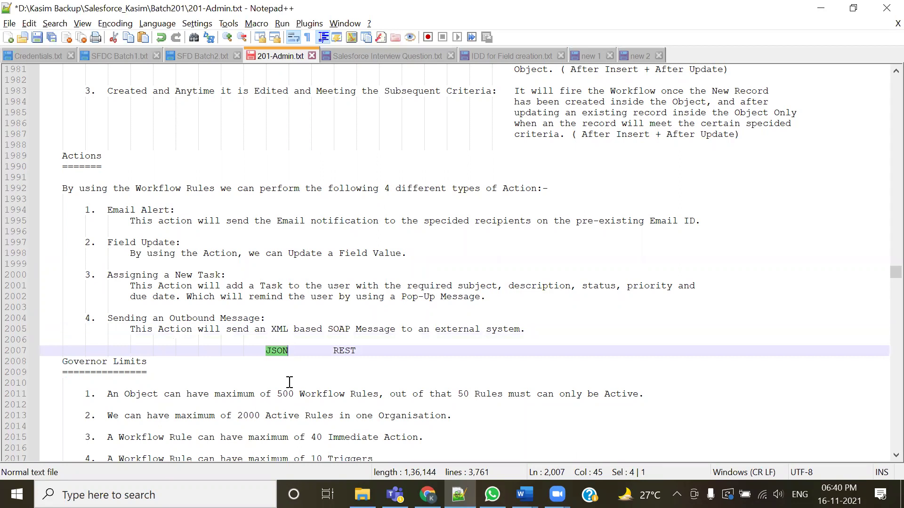
{"action": "left_click", "coordinate": [304, 382]}
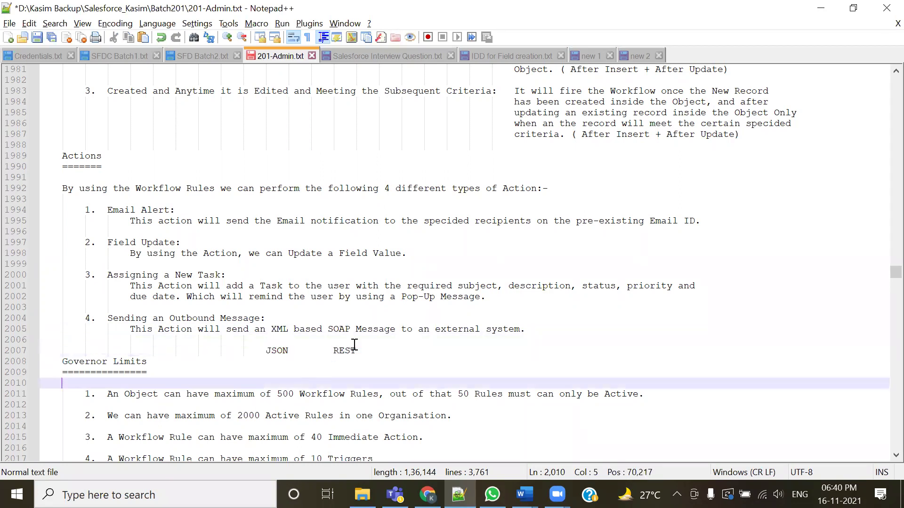
{"action": "double_click", "coordinate": [342, 352]}
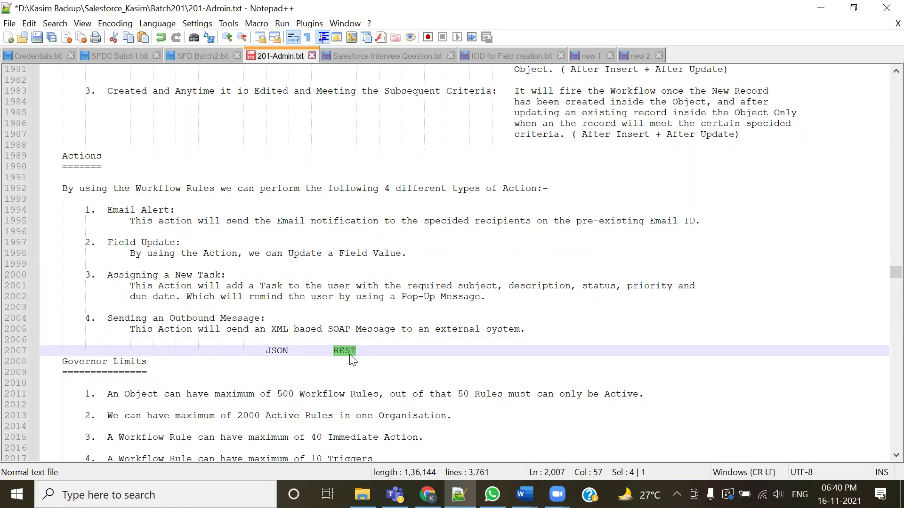
{"action": "left_click_drag", "start_coordinate": [356, 351], "coordinate": [333, 351]}
{"action": "left_click", "coordinate": [365, 340]}
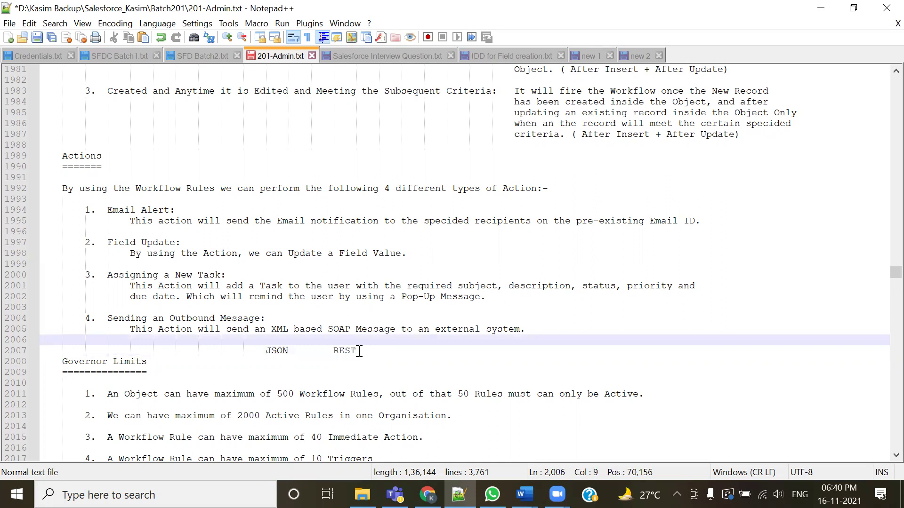
Save the 201-Admin.txt notes and highlight the "Sending an Outbound Message" heading.
{"action": "double_click", "coordinate": [185, 319]}
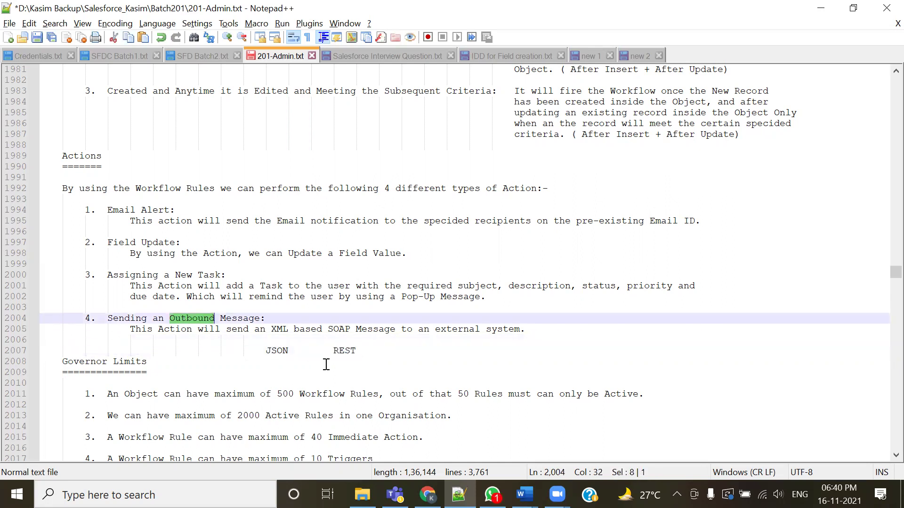
{"action": "key", "text": "ctrl+s"}
{"action": "left_click", "coordinate": [118, 309]}
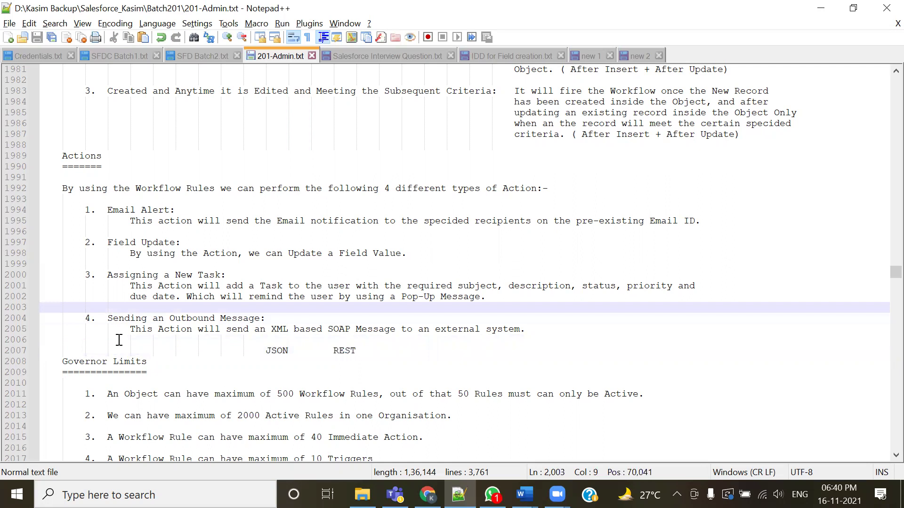
{"action": "left_click_drag", "start_coordinate": [97, 317], "coordinate": [299, 319]}
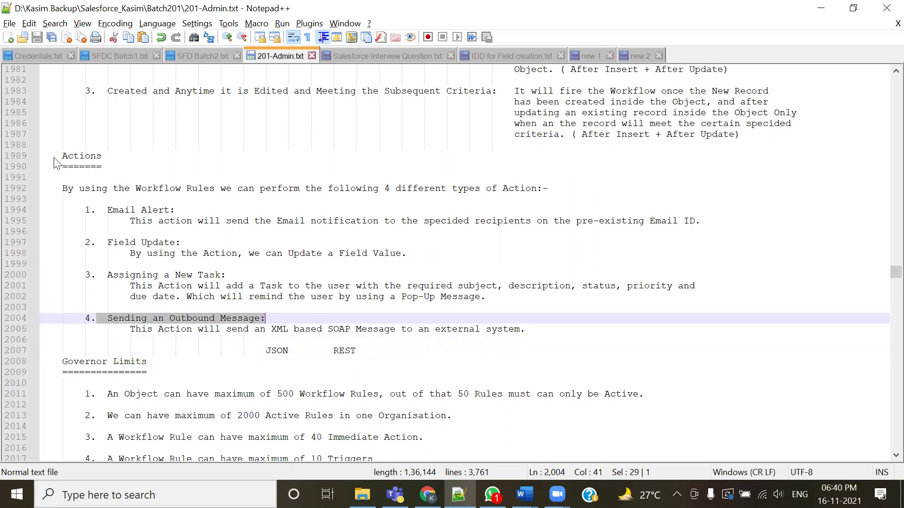
Switch to Salesforce Setup in Chrome, search the setup menu for "out" and clear the search.
{"action": "key", "text": "alt+Tab"}
{"action": "left_click", "coordinate": [69, 92]}
{"action": "type", "text": "out"}
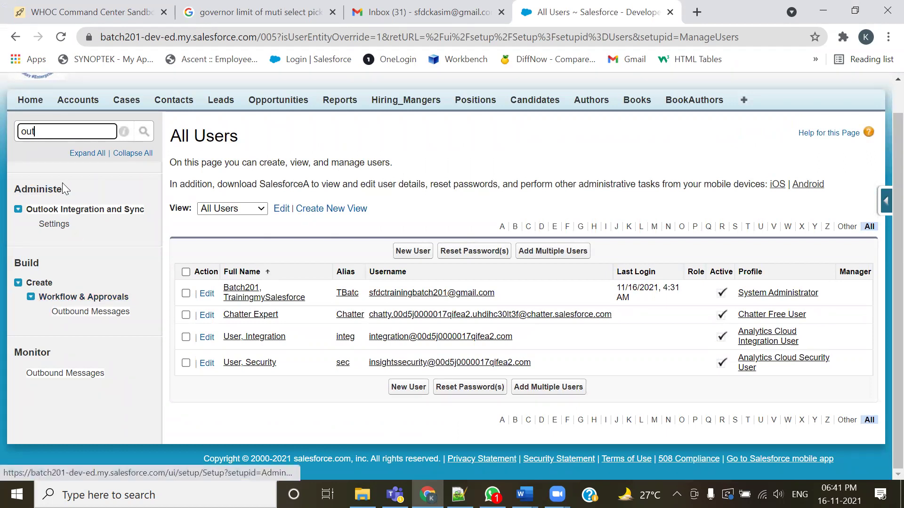
{"action": "double_click", "coordinate": [45, 133]}
{"action": "key", "text": "BackSpace"}
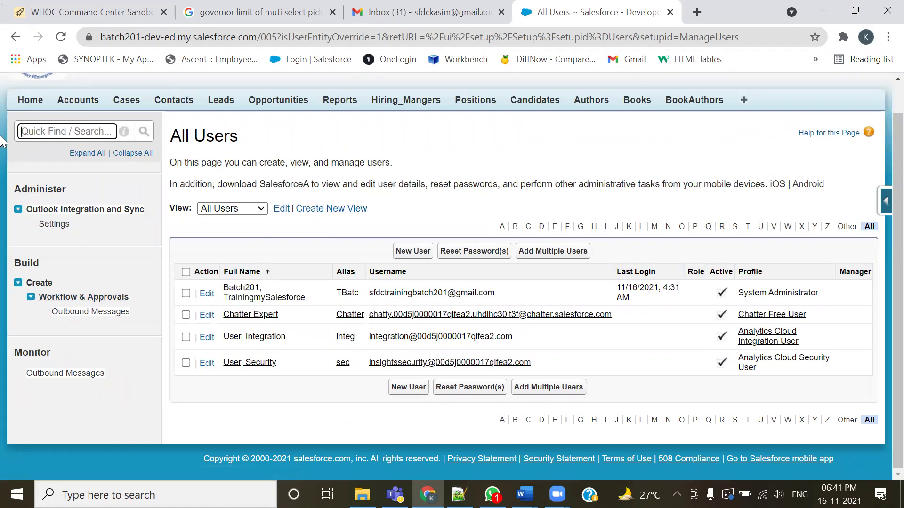
Expand Create and its Workflow & Approvals group under Build in the Salesforce setup menu.
{"action": "scroll", "coordinate": [123, 332], "scroll_direction": "down", "scroll_amount": 10}
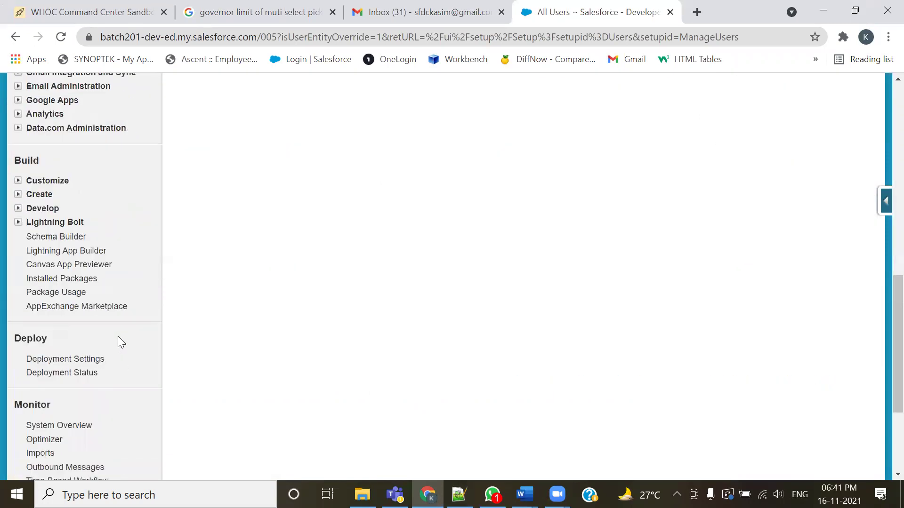
{"action": "left_click", "coordinate": [17, 194]}
{"action": "scroll", "coordinate": [27, 306], "scroll_direction": "down", "scroll_amount": 1}
{"action": "scroll", "coordinate": [27, 306], "scroll_direction": "down", "scroll_amount": 3}
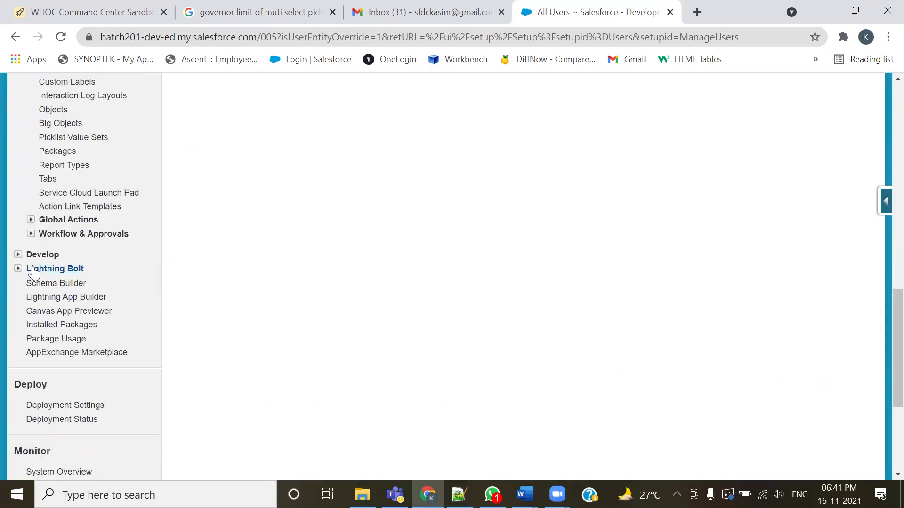
{"action": "left_click", "coordinate": [30, 233]}
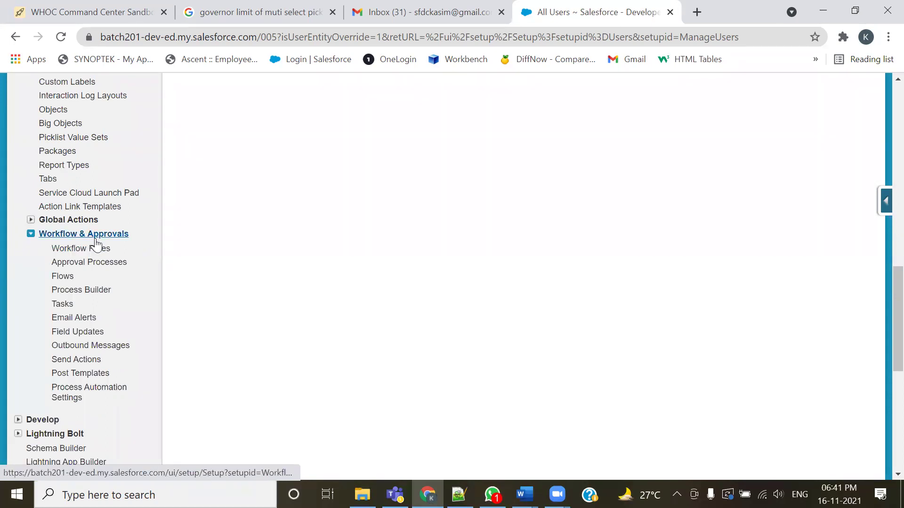
Open the Outbound Messages page past the workflow introduction and start a new outbound message.
{"action": "left_click", "coordinate": [96, 349]}
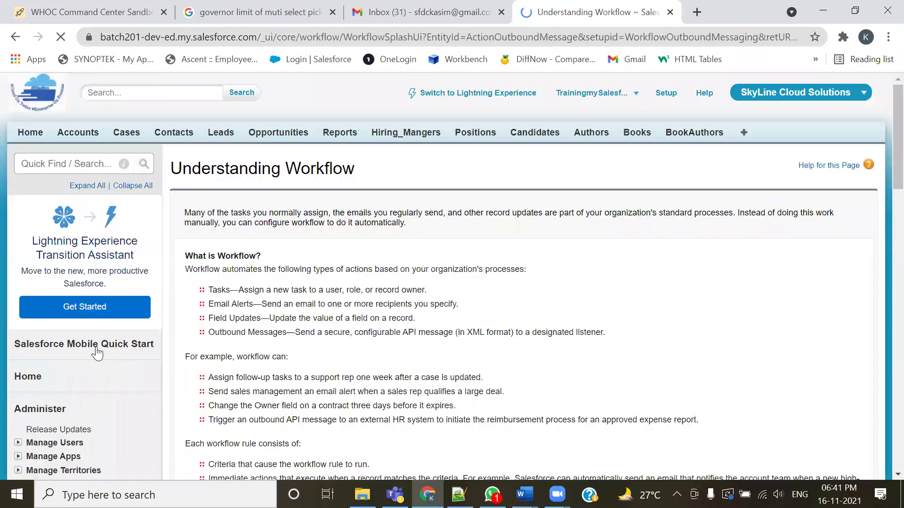
{"action": "scroll", "coordinate": [401, 329], "scroll_direction": "down", "scroll_amount": 5}
{"action": "left_click", "coordinate": [198, 361]}
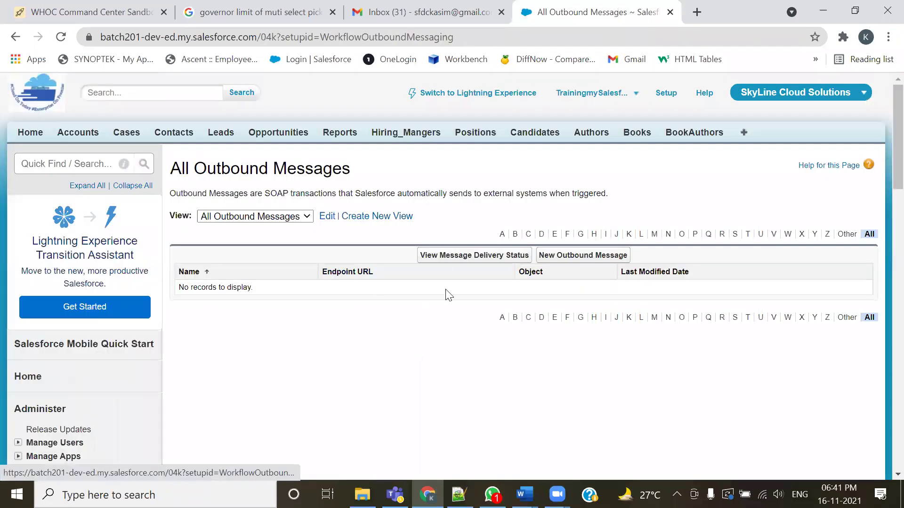
{"action": "left_click", "coordinate": [563, 264]}
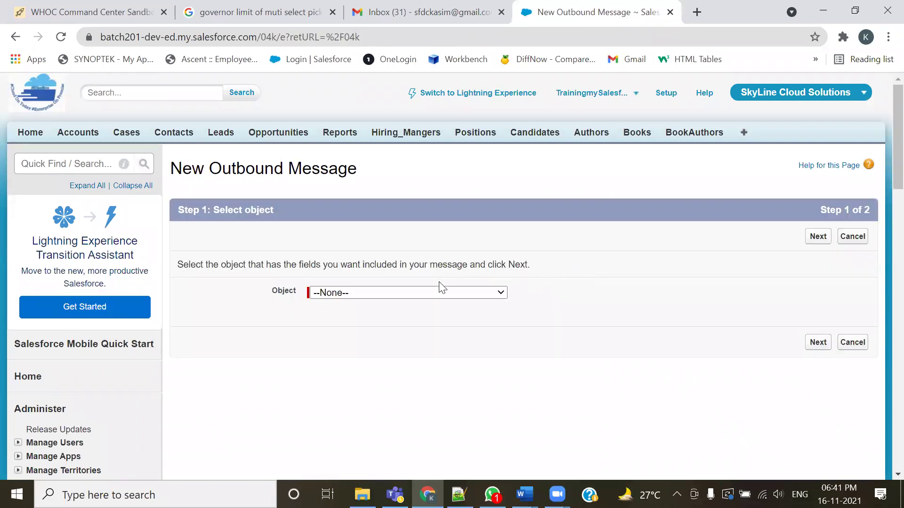
Choose Candidate as the object for the new outbound message and continue to its configuration.
{"action": "left_click", "coordinate": [440, 294]}
{"action": "scroll", "coordinate": [368, 263], "scroll_direction": "down", "scroll_amount": 1}
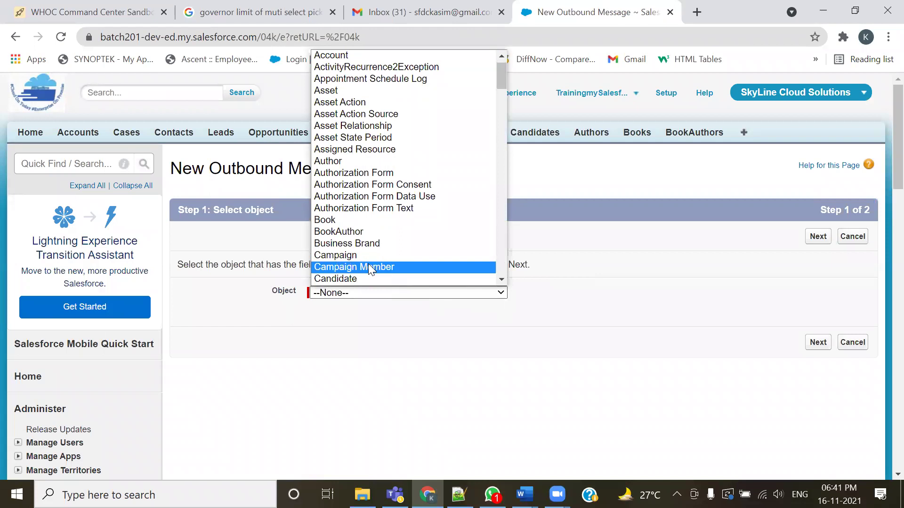
{"action": "left_click", "coordinate": [351, 282]}
{"action": "left_click", "coordinate": [817, 342]}
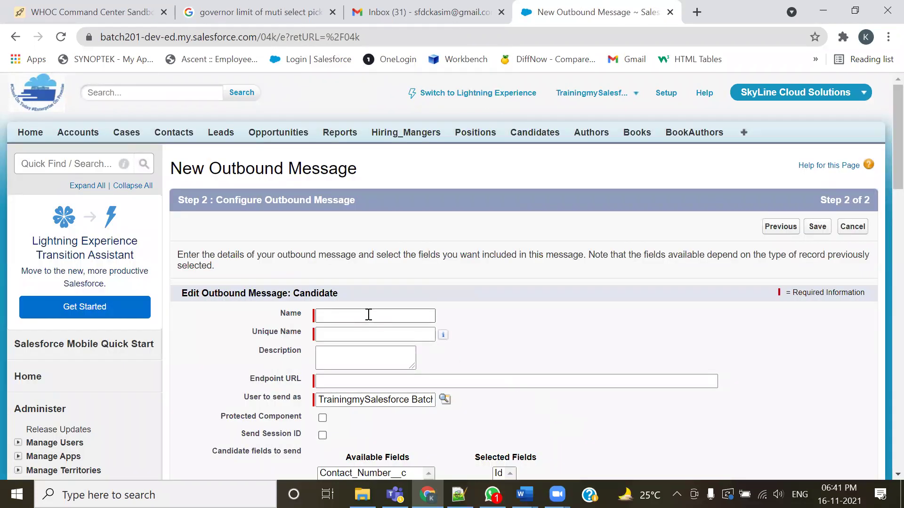
{"action": "scroll", "coordinate": [368, 314], "scroll_direction": "down", "scroll_amount": 3}
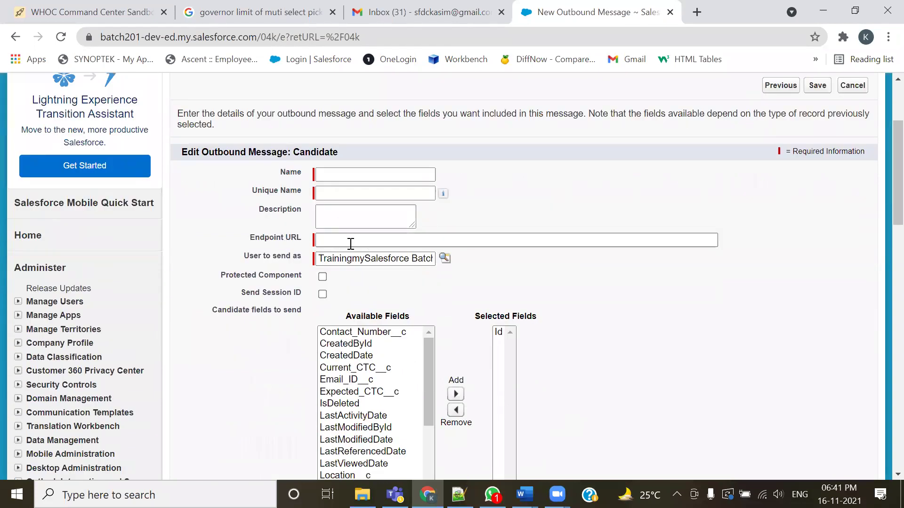
{"action": "left_click", "coordinate": [351, 244]}
{"action": "key", "text": "Down"}
{"action": "key", "text": "Return"}
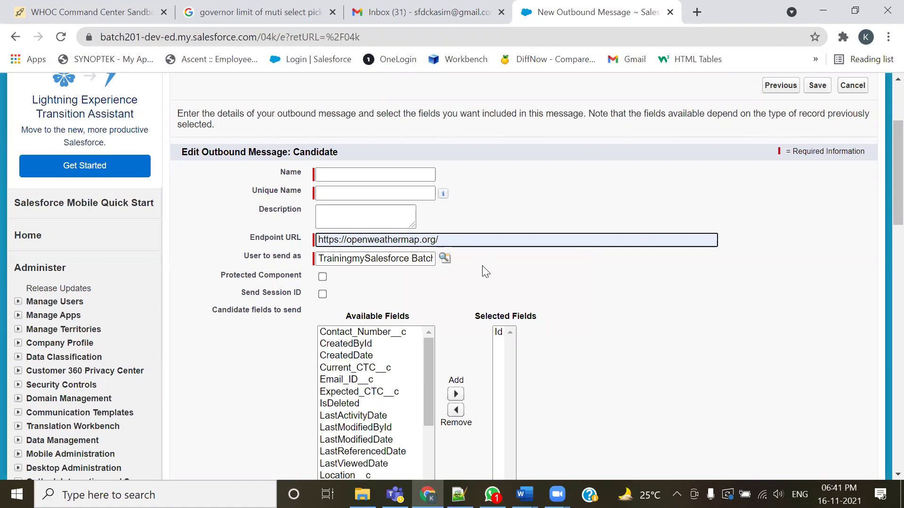
{"action": "left_click_drag", "start_coordinate": [465, 240], "coordinate": [317, 245]}
Fill the outbound message's name with a suggested person's name and let the unique name derive from it.
{"action": "left_click", "coordinate": [374, 172]}
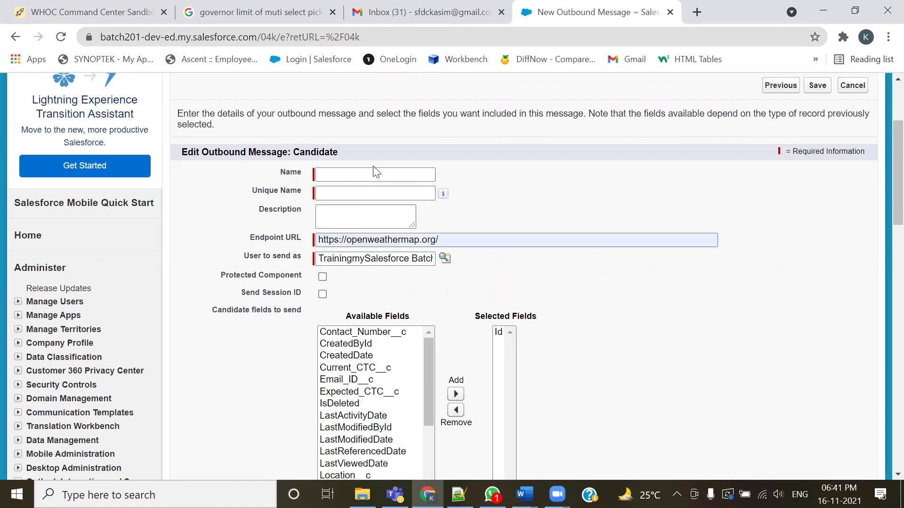
{"action": "left_click", "coordinate": [375, 174]}
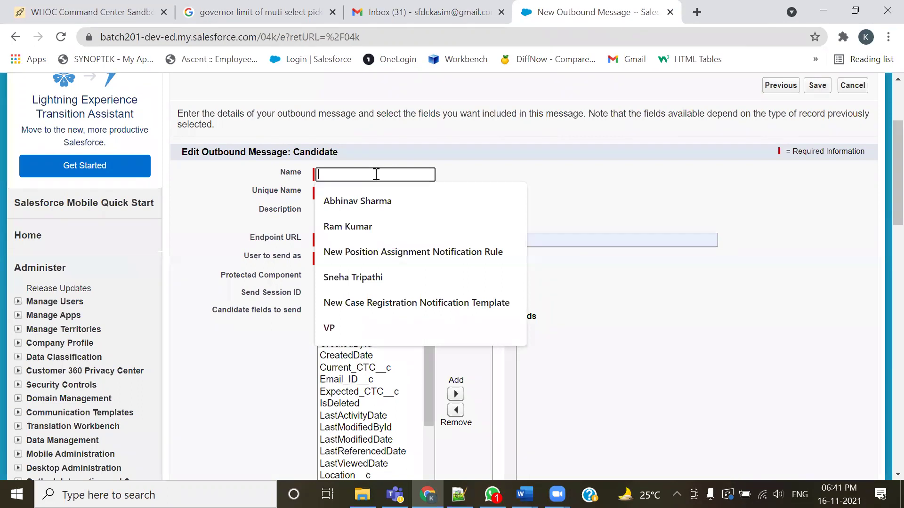
{"action": "left_click", "coordinate": [376, 200]}
{"action": "key", "text": "Tab"}
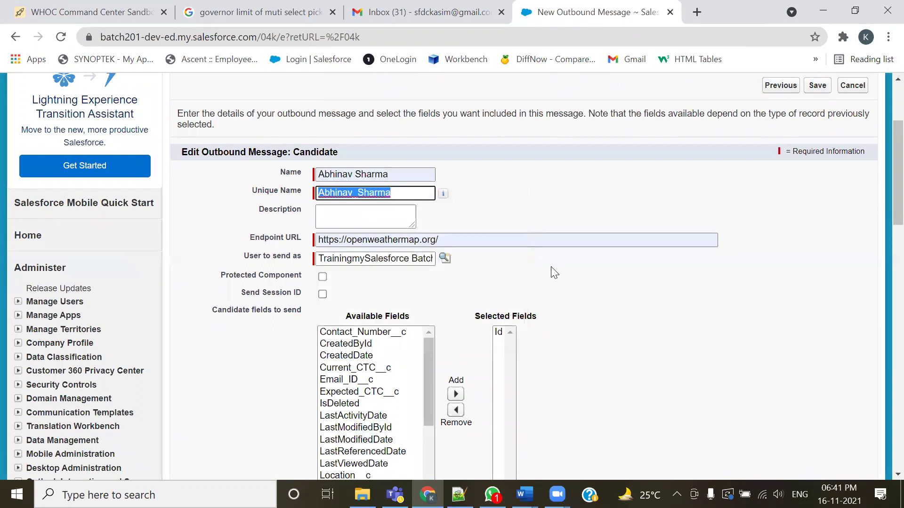
Try selecting Contact_Number__c and Name together among the available Candidate fields, leaving out CreatedById, CreatedDate and IsDeleted.
{"action": "scroll", "coordinate": [554, 273], "scroll_direction": "down", "scroll_amount": 3}
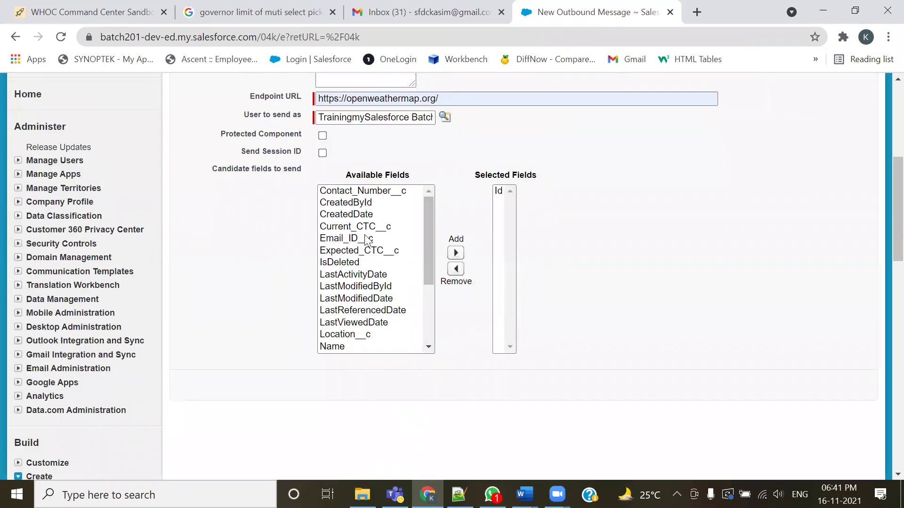
{"action": "scroll", "coordinate": [387, 230], "scroll_direction": "up", "scroll_amount": 2}
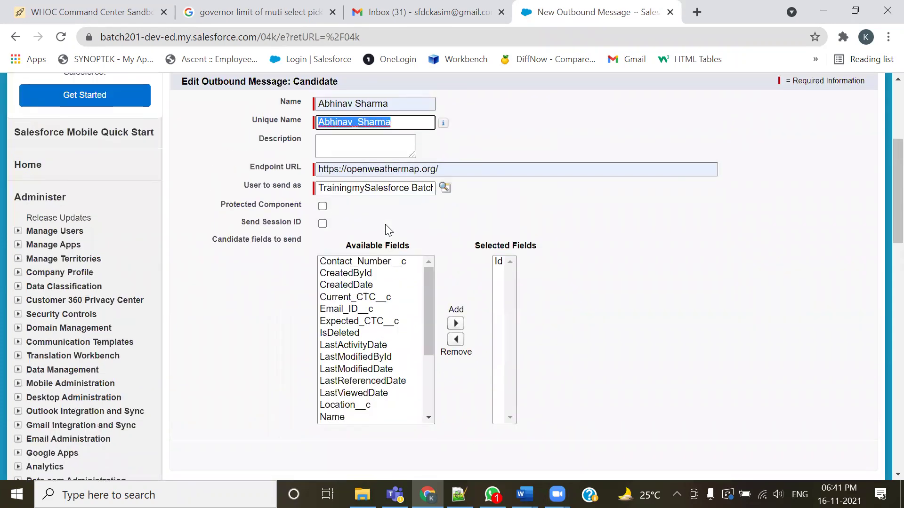
{"action": "left_click_drag", "start_coordinate": [362, 266], "coordinate": [350, 289]}
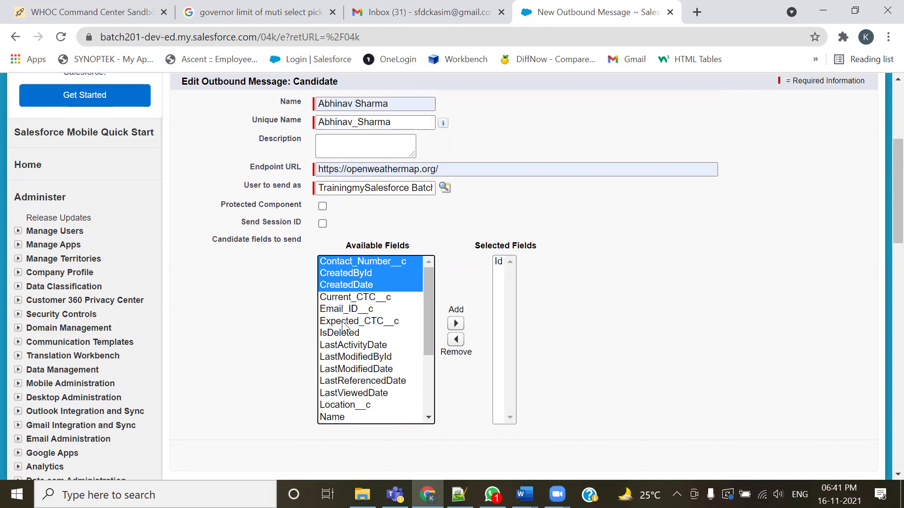
{"action": "left_click", "coordinate": [342, 334], "text": "ctrl"}
{"action": "left_click", "coordinate": [330, 418], "text": "ctrl"}
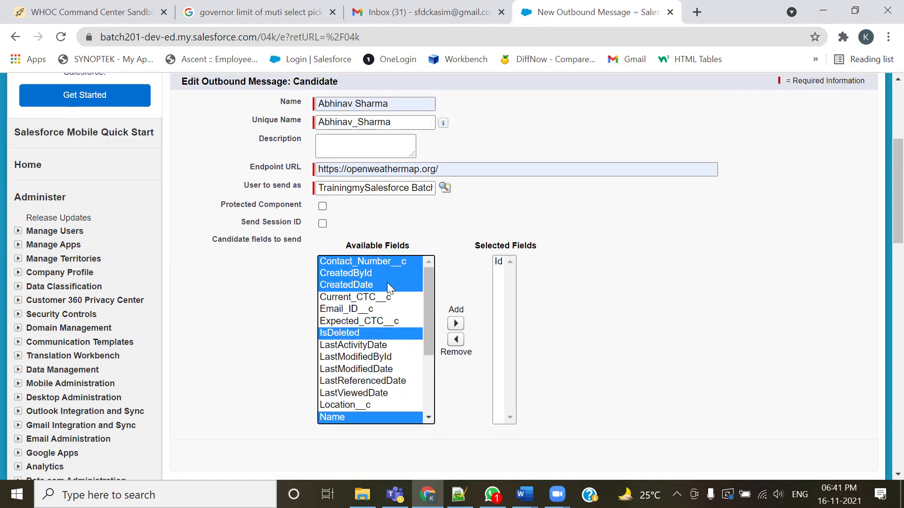
{"action": "left_click", "coordinate": [363, 274], "text": "ctrl"}
{"action": "left_click", "coordinate": [355, 287], "text": "ctrl"}
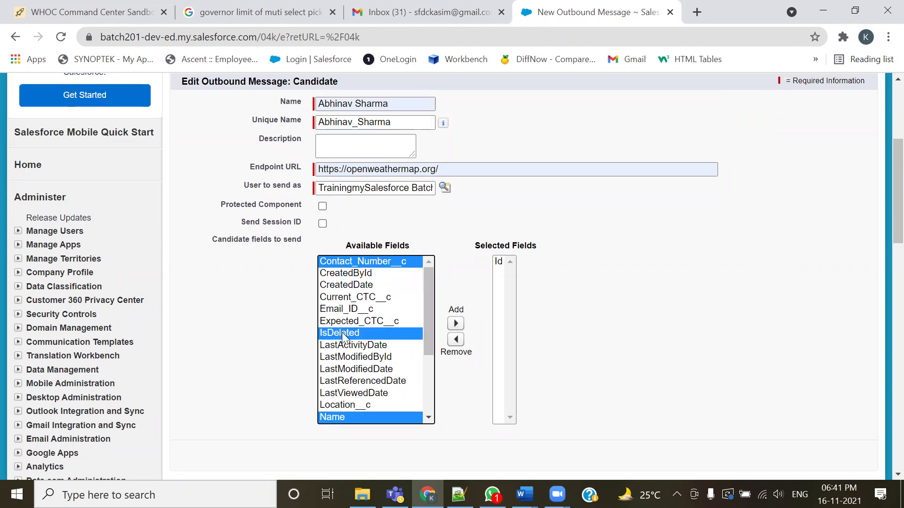
{"action": "left_click", "coordinate": [344, 335], "text": "ctrl"}
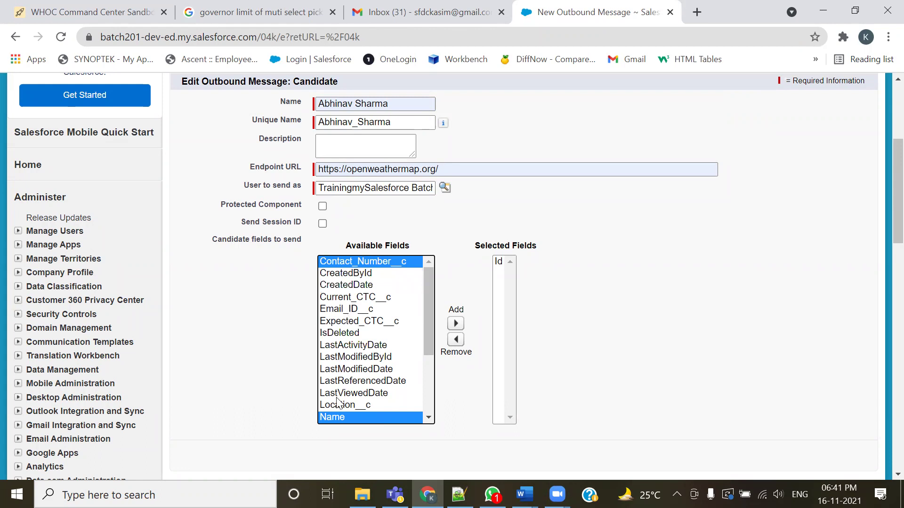
{"action": "left_click", "coordinate": [352, 309], "text": "ctrl"}
Add Contact_Number__c, Name, Notice_Period__c, PAN_Number__c, Passport_Number__c, Position__c and Qualification__c to the Candidate fields to send.
{"action": "scroll", "coordinate": [347, 354], "scroll_direction": "down", "scroll_amount": 3}
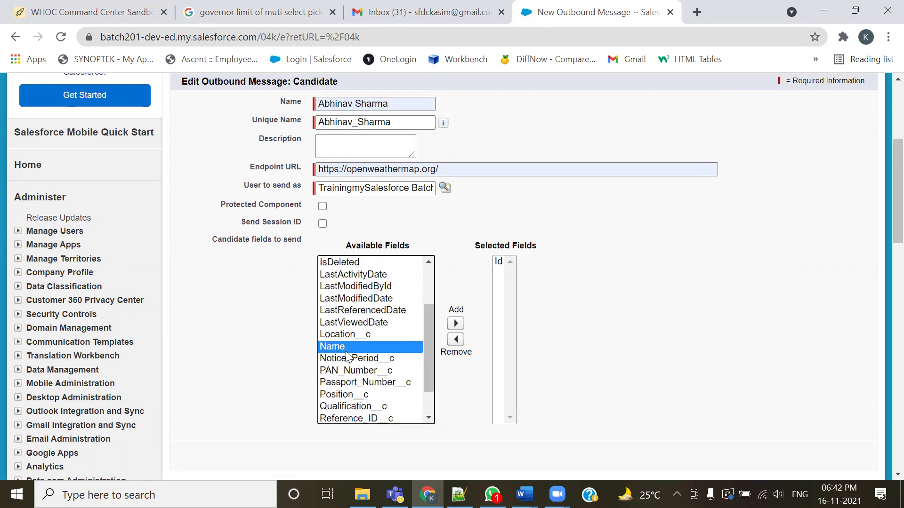
{"action": "left_click", "coordinate": [346, 350], "text": "ctrl"}
{"action": "left_click", "coordinate": [343, 351], "text": "ctrl"}
{"action": "left_click", "coordinate": [349, 350], "text": "ctrl"}
{"action": "left_click", "coordinate": [336, 349], "text": "ctrl"}
{"action": "left_click", "coordinate": [340, 360], "text": "ctrl"}
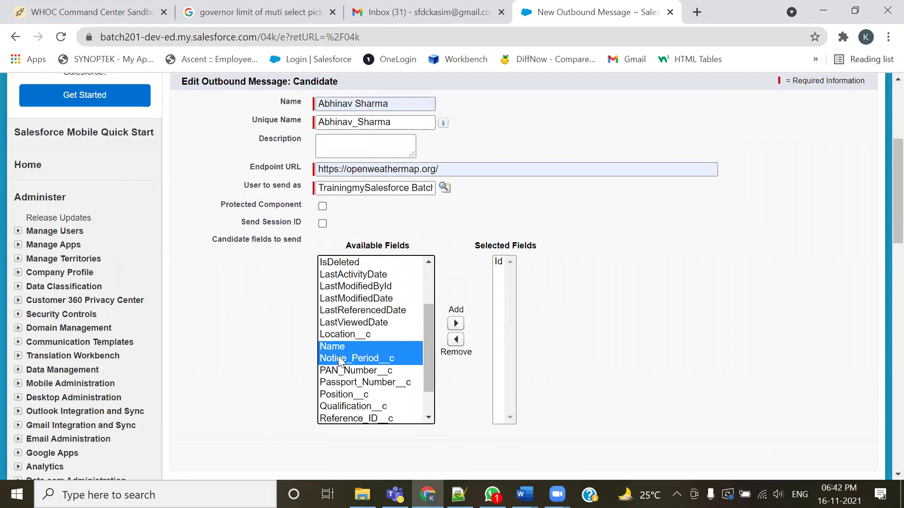
{"action": "left_click", "coordinate": [342, 371], "text": "ctrl"}
{"action": "left_click", "coordinate": [346, 383], "text": "ctrl"}
{"action": "left_click", "coordinate": [344, 394], "text": "ctrl"}
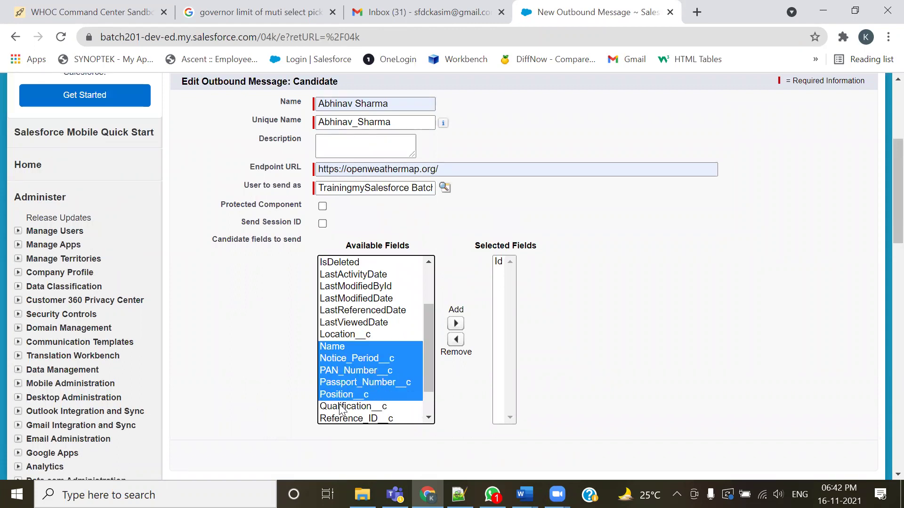
{"action": "left_click", "coordinate": [345, 407], "text": "ctrl"}
{"action": "scroll", "coordinate": [351, 339], "scroll_direction": "up", "scroll_amount": 3}
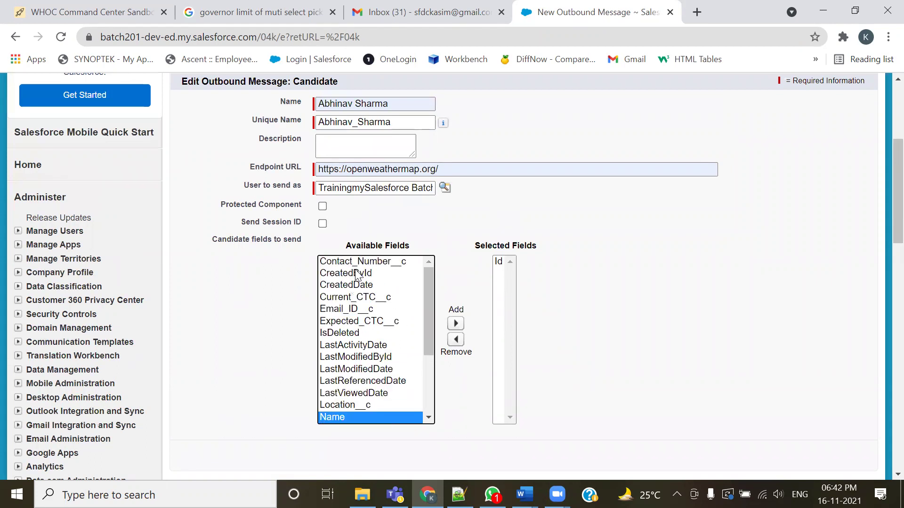
{"action": "left_click", "coordinate": [363, 262], "text": "ctrl"}
{"action": "left_click", "coordinate": [455, 323]}
{"action": "scroll", "coordinate": [657, 351], "scroll_direction": "down", "scroll_amount": 1}
{"action": "scroll", "coordinate": [658, 351], "scroll_direction": "down", "scroll_amount": 3}
{"action": "scroll", "coordinate": [470, 362], "scroll_direction": "up", "scroll_amount": 4}
{"action": "scroll", "coordinate": [470, 363], "scroll_direction": "up", "scroll_amount": 2}
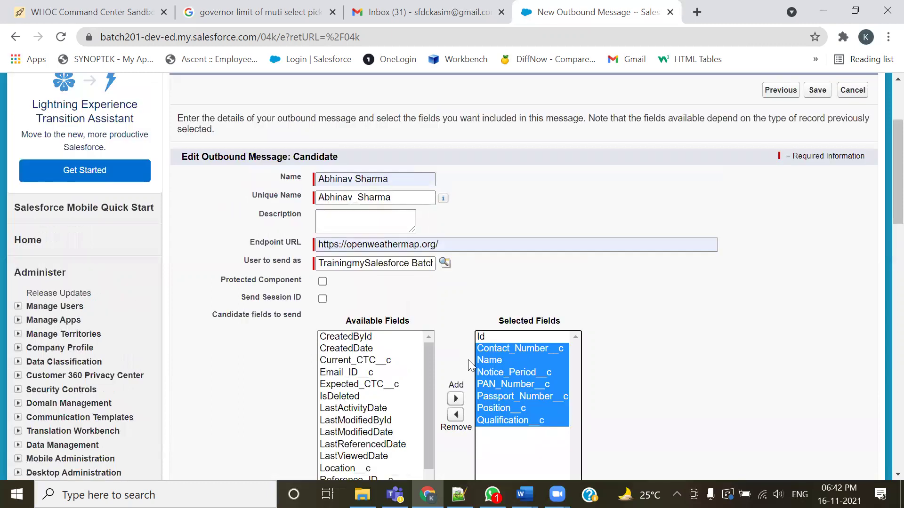
Replace the message's name with Contact Outbound Msg and its unique name with Contact_Outbound_Msg.
{"action": "scroll", "coordinate": [469, 363], "scroll_direction": "up", "scroll_amount": 2}
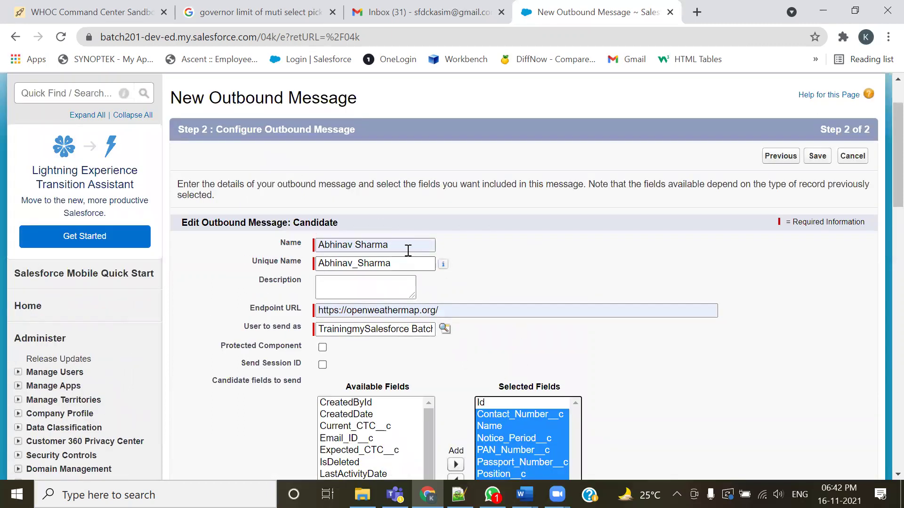
{"action": "left_click_drag", "start_coordinate": [407, 251], "coordinate": [272, 244]}
{"action": "type", "text": "Conatcr"}
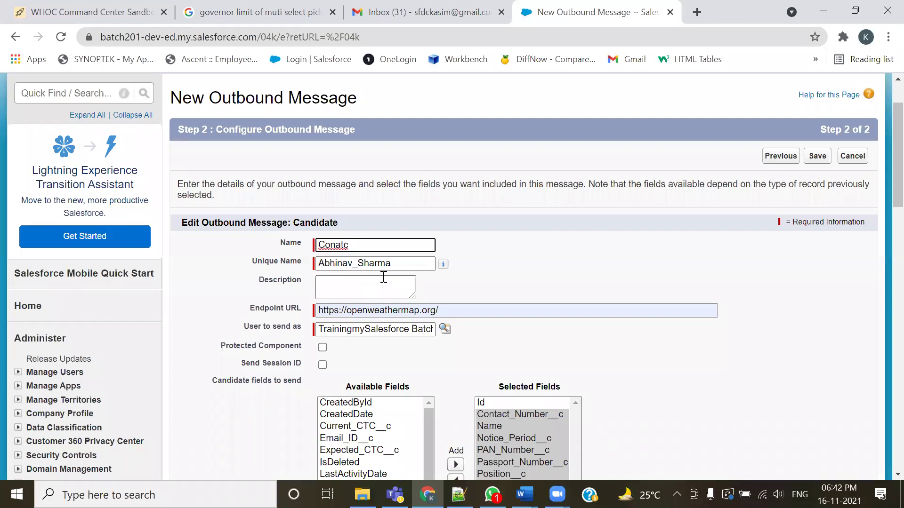
{"action": "left_click_drag", "start_coordinate": [386, 264], "coordinate": [301, 275]}
{"action": "key", "text": "BackSpace"}
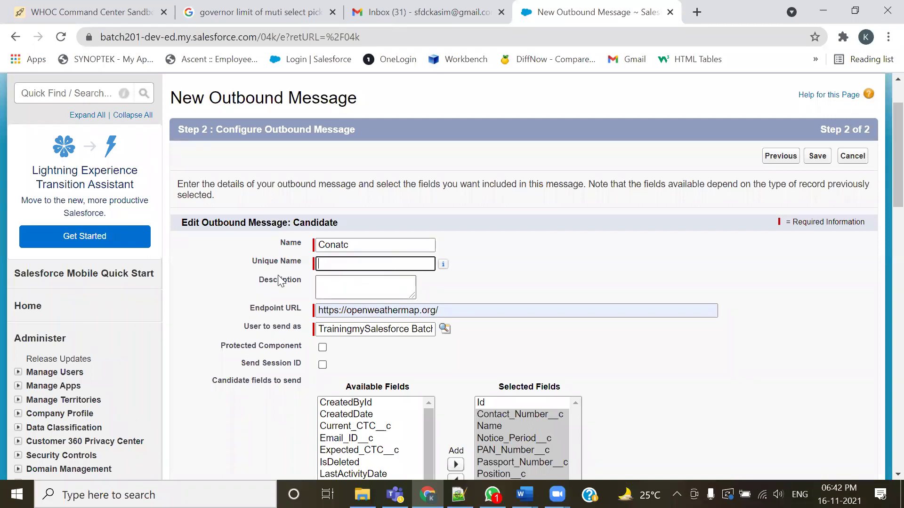
{"action": "left_click", "coordinate": [360, 246]}
{"action": "type", "text": "t Qu"}
{"action": "type", "text": "tbound "}
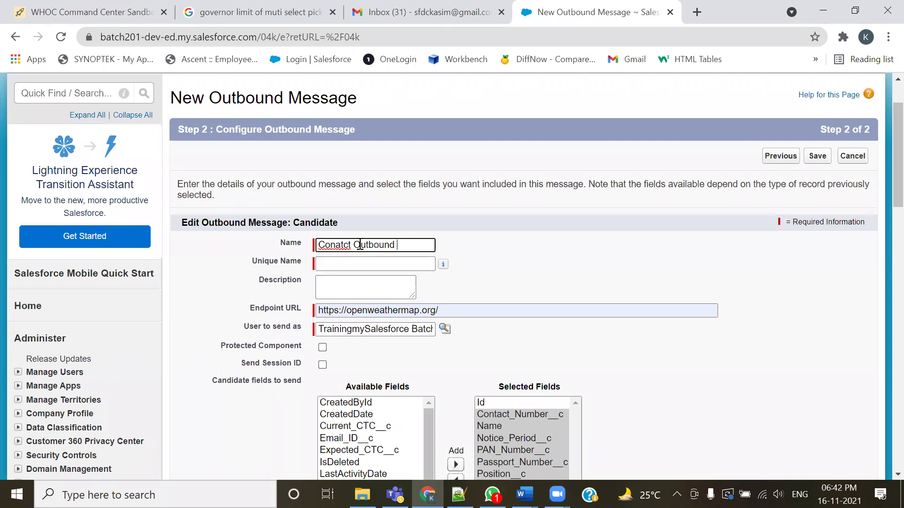
{"action": "type", "text": "Msg"}
{"action": "right_click", "coordinate": [336, 246]}
{"action": "left_click", "coordinate": [353, 259]}
{"action": "key", "text": "Tab"}
{"action": "scroll", "coordinate": [478, 348], "scroll_direction": "down", "scroll_amount": 3}
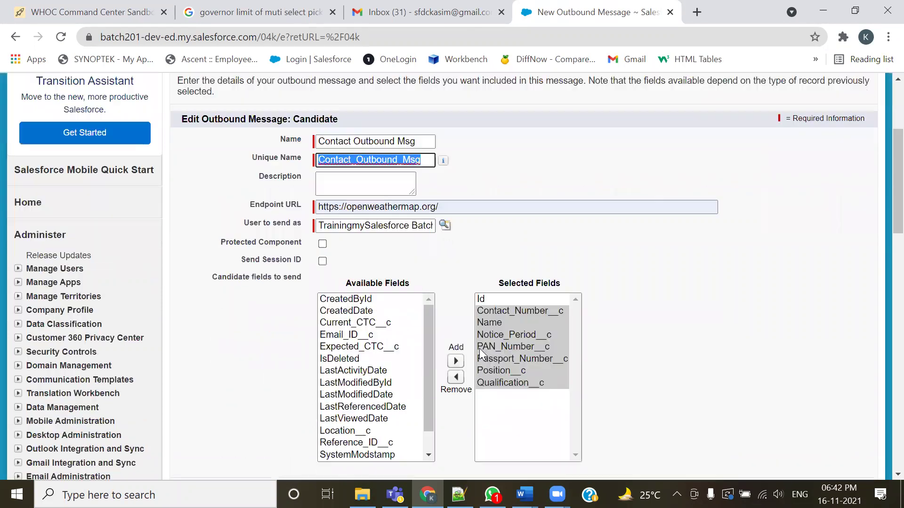
Change the name to Position Outbound Msg and the unique name to Position_Outbound_Msg.
{"action": "left_click_drag", "start_coordinate": [358, 104], "coordinate": [317, 103]}
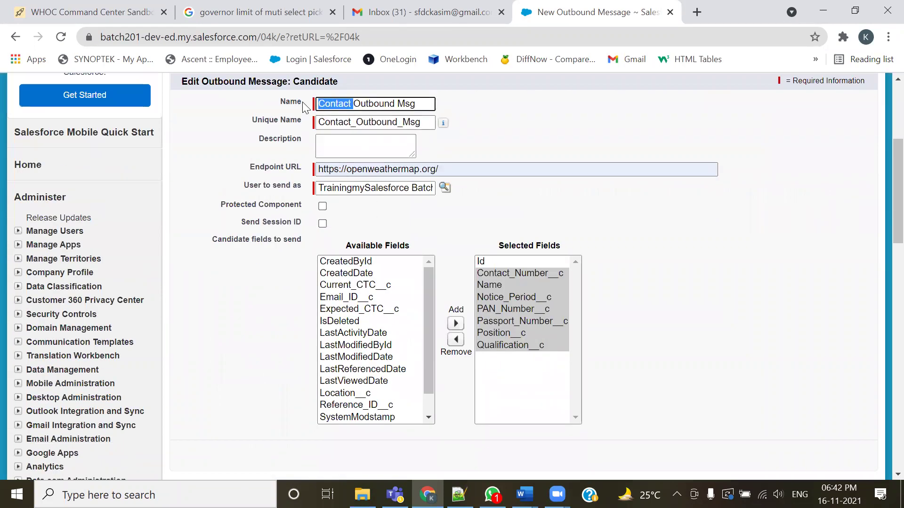
{"action": "scroll", "coordinate": [436, 275], "scroll_direction": "up", "scroll_amount": 5}
{"action": "type", "text": "Psoition"}
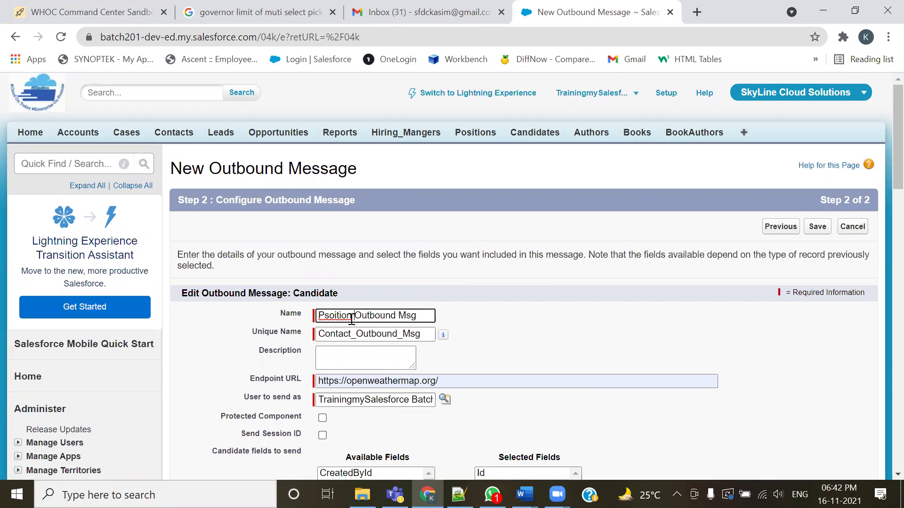
{"action": "right_click", "coordinate": [352, 319]}
{"action": "left_click", "coordinate": [372, 162]}
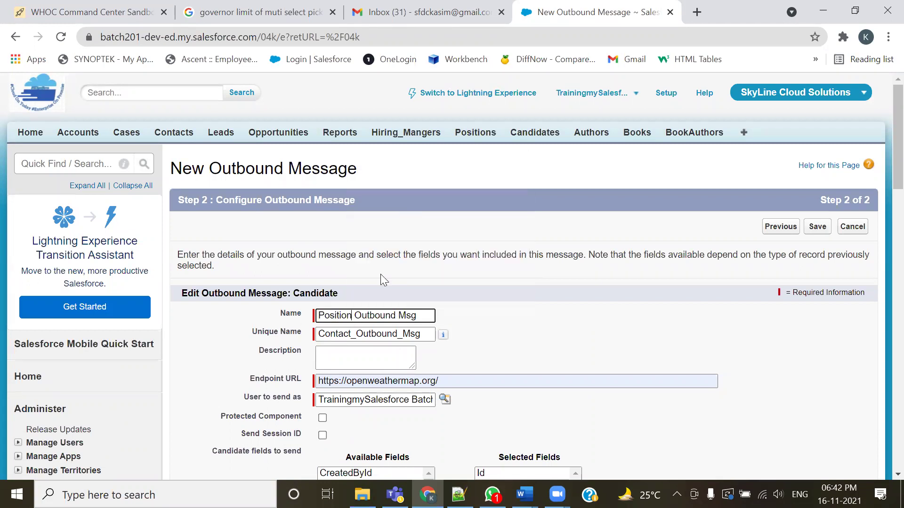
{"action": "double_click", "coordinate": [352, 319]}
{"action": "key", "text": "ctrl+c"}
{"action": "double_click", "coordinate": [334, 333]}
{"action": "key", "text": "ctrl+v"}
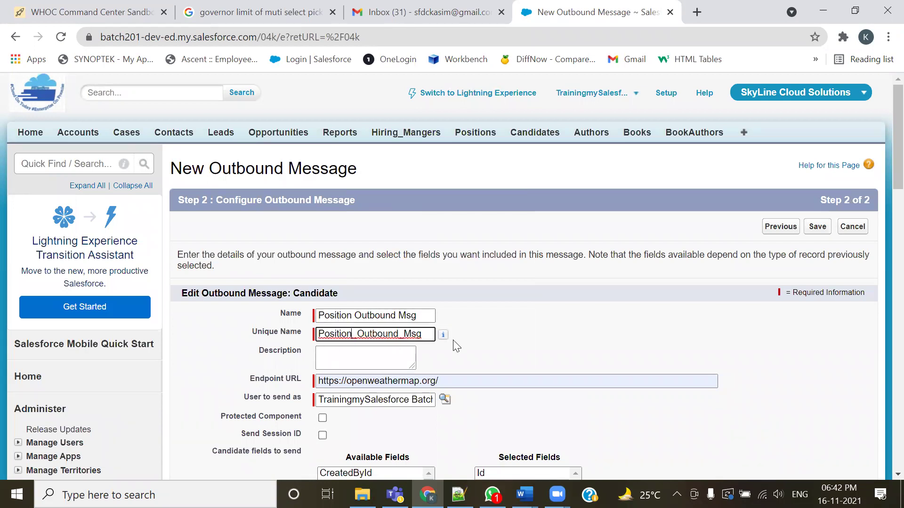
Check the configured fields and save the new Candidate outbound message.
{"action": "left_click", "coordinate": [580, 301]}
{"action": "scroll", "coordinate": [725, 354], "scroll_direction": "down", "scroll_amount": 3}
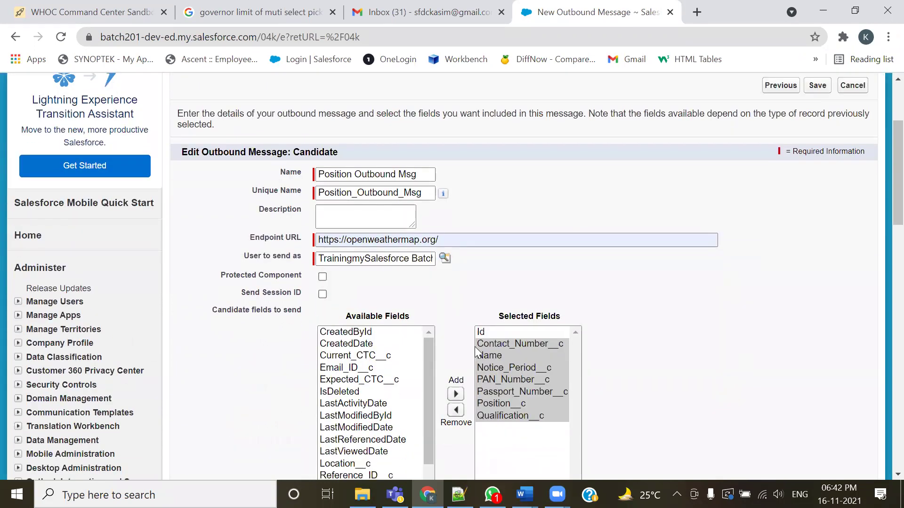
{"action": "left_click", "coordinate": [817, 85]}
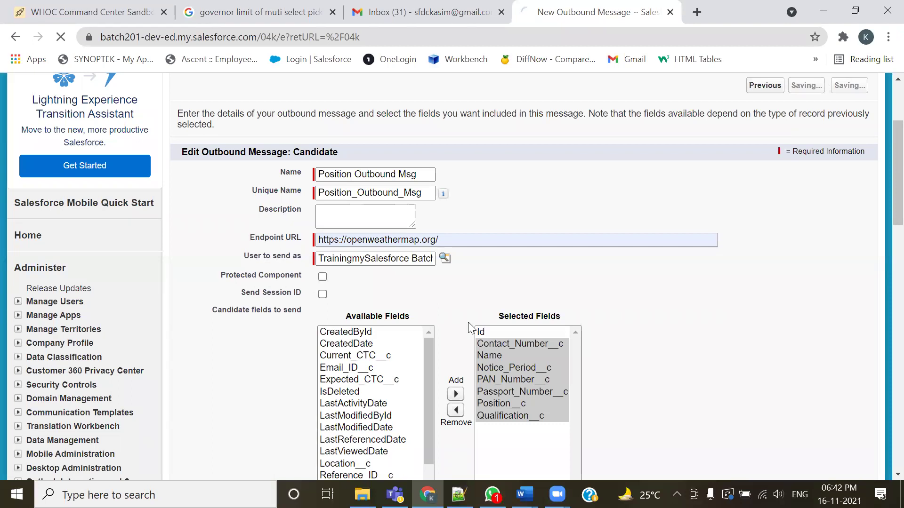
Review the saved outbound message's details and highlight its endpoint URL.
{"action": "scroll", "coordinate": [295, 351], "scroll_direction": "down", "scroll_amount": 4}
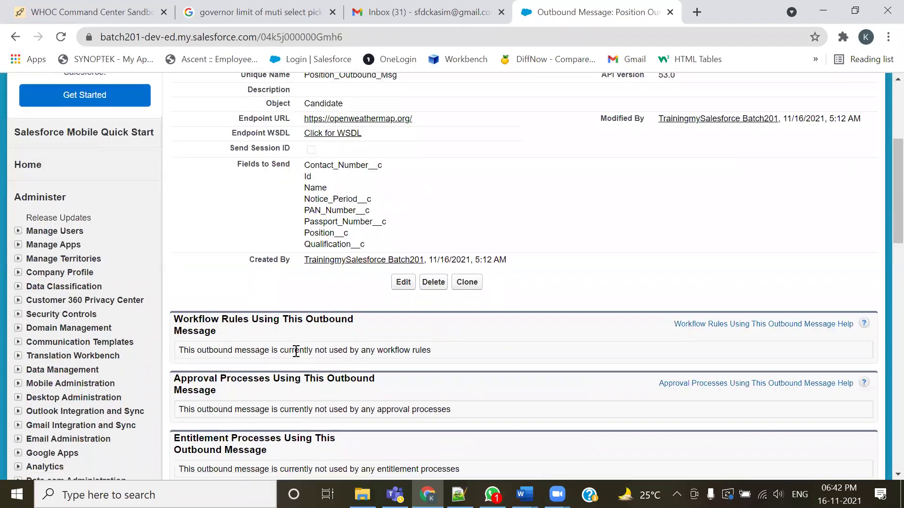
{"action": "scroll", "coordinate": [472, 403], "scroll_direction": "up", "scroll_amount": 3}
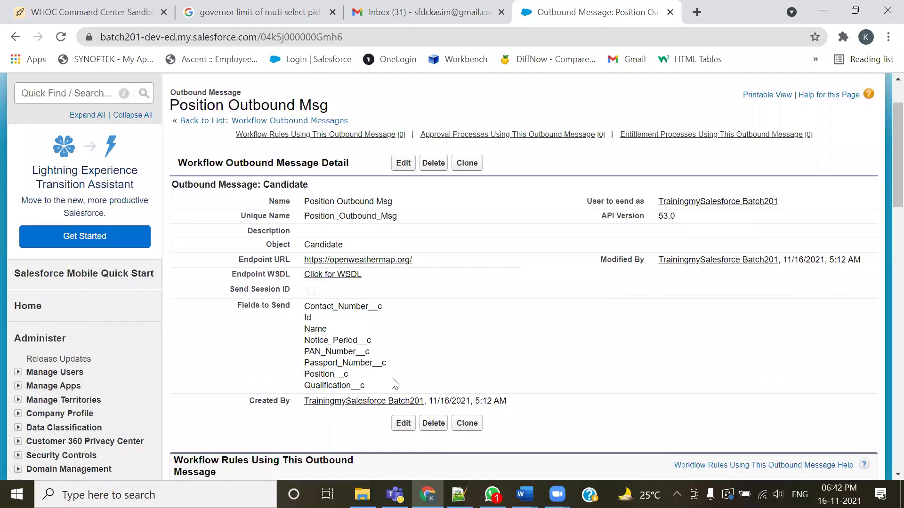
{"action": "left_click_drag", "start_coordinate": [424, 263], "coordinate": [311, 262]}
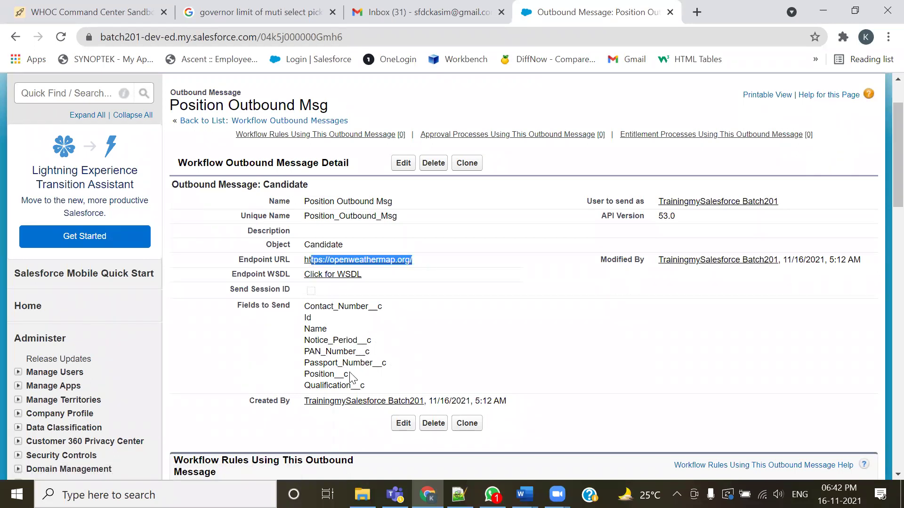
{"action": "left_click", "coordinate": [390, 286]}
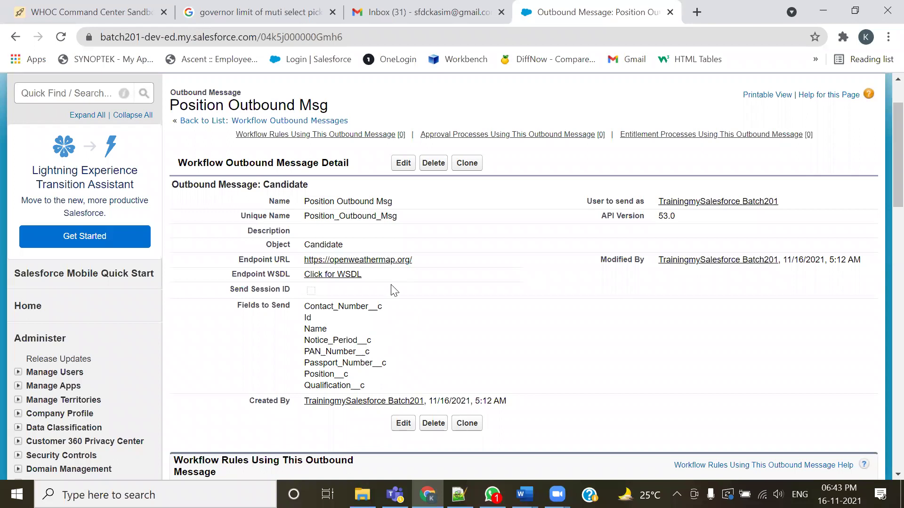
{"action": "left_click_drag", "start_coordinate": [435, 264], "coordinate": [305, 263]}
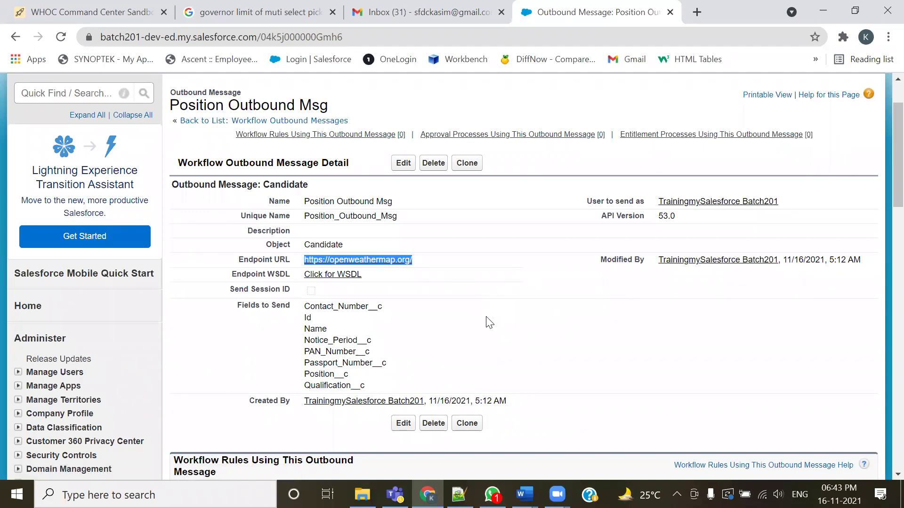
{"action": "left_click", "coordinate": [511, 312]}
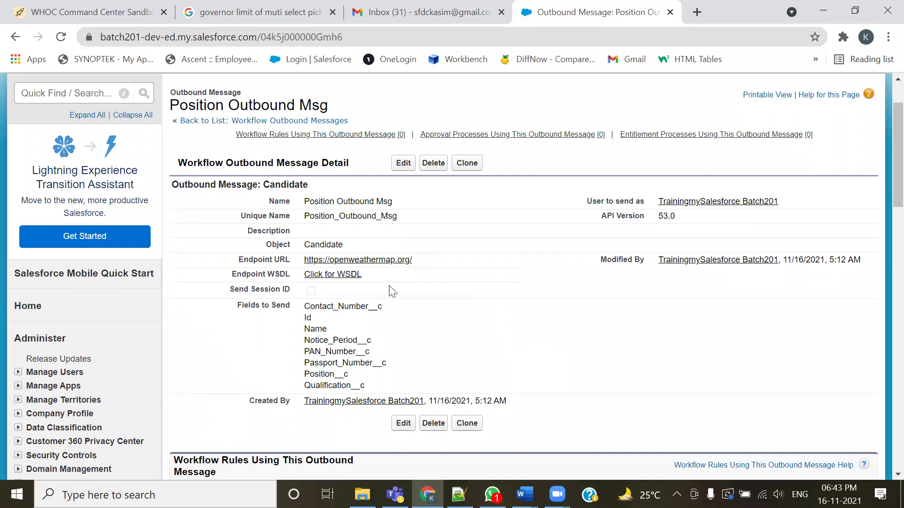
{"action": "left_click_drag", "start_coordinate": [429, 261], "coordinate": [295, 262]}
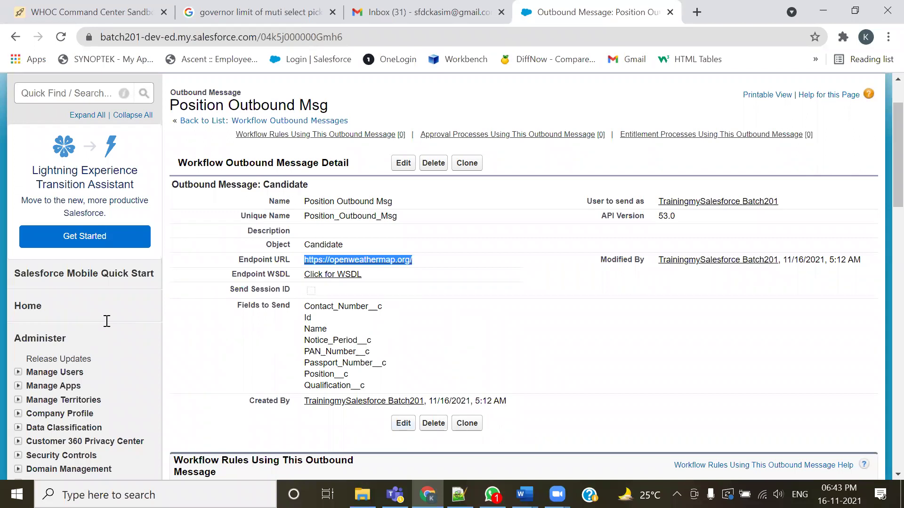
Switch to the 201-Admin.txt notes in Notepad++ and highlight the outbound message action in the Actions list.
{"action": "key", "text": "alt+Tab"}
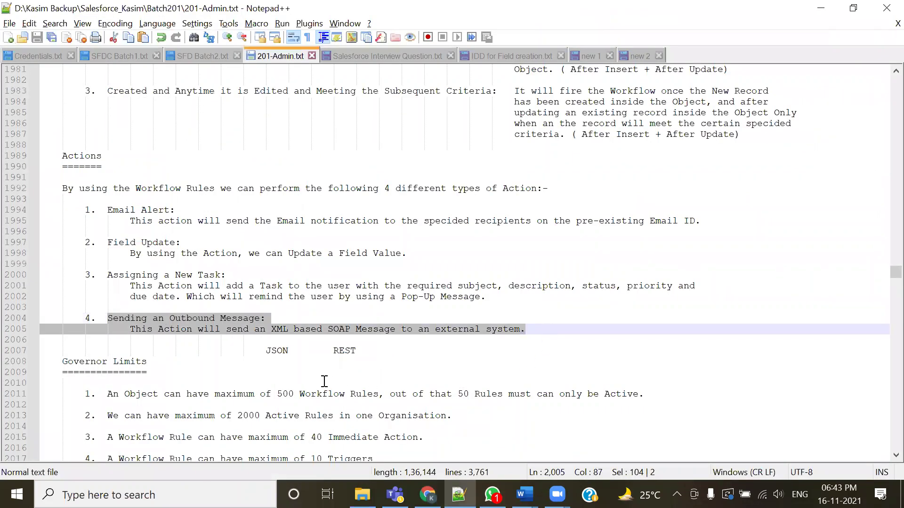
{"action": "left_click", "coordinate": [246, 379]}
{"action": "left_click_drag", "start_coordinate": [169, 318], "coordinate": [232, 318]}
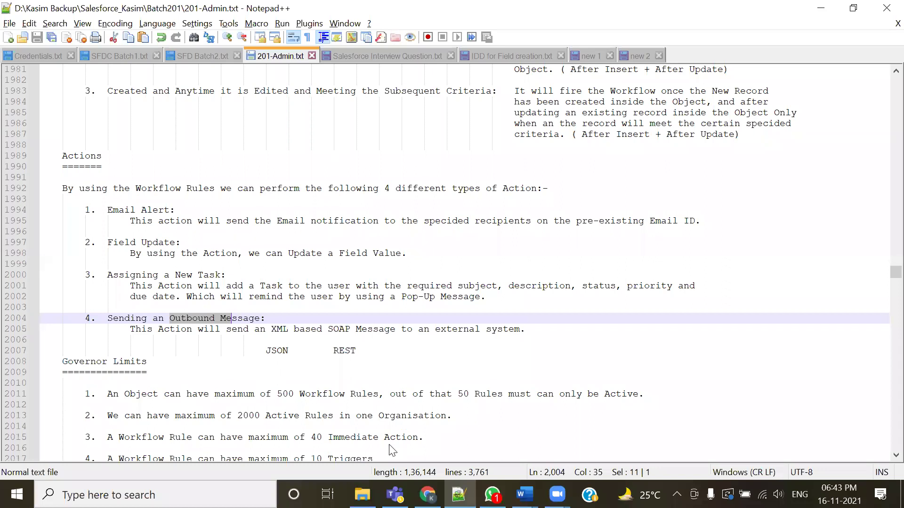
Sketch a box marked W with an arrow leading to a second box marked Y over the notes.
{"action": "left_click_drag", "start_coordinate": [310, 170], "coordinate": [405, 254]}
{"action": "left_click_drag", "start_coordinate": [403, 214], "coordinate": [550, 212]}
{"action": "left_click_drag", "start_coordinate": [563, 177], "coordinate": [567, 250]}
{"action": "mouse_move", "coordinate": [563, 175]}
{"action": "left_mouse_down"}
{"action": "mouse_move", "coordinate": [682, 175]}
{"action": "mouse_move", "coordinate": [641, 254]}
{"action": "mouse_move", "coordinate": [603, 255]}
{"action": "left_mouse_up"}
{"action": "mouse_move", "coordinate": [339, 194]}
{"action": "left_mouse_down"}
{"action": "mouse_move", "coordinate": [358, 232]}
{"action": "mouse_move", "coordinate": [367, 203]}
{"action": "left_mouse_up"}
{"action": "left_click_drag", "start_coordinate": [614, 194], "coordinate": [618, 251]}
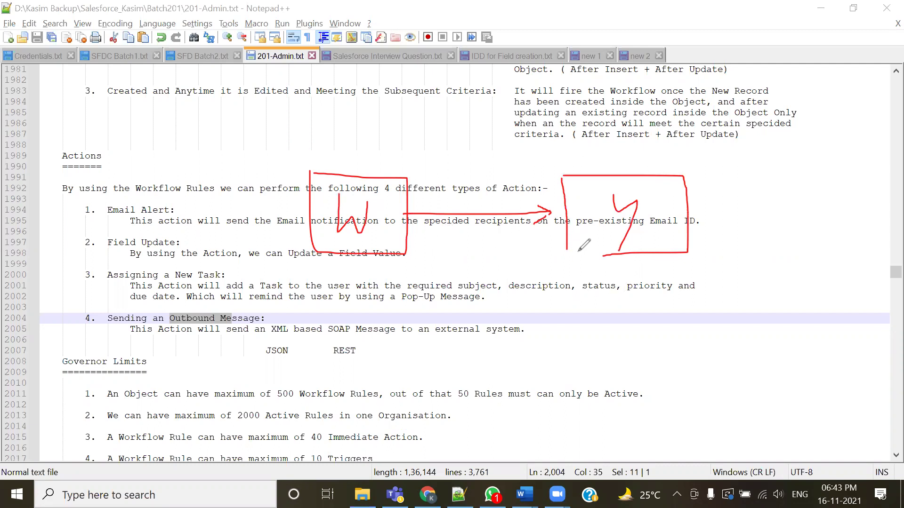
Label the sketched boxes S and T, add a bracket line across the arrow, and clear the annotations.
{"action": "left_click_drag", "start_coordinate": [586, 253], "coordinate": [571, 263]}
{"action": "mouse_move", "coordinate": [348, 151]}
{"action": "left_mouse_down"}
{"action": "mouse_move", "coordinate": [383, 153]}
{"action": "mouse_move", "coordinate": [351, 166]}
{"action": "left_mouse_up"}
{"action": "mouse_move", "coordinate": [601, 146]}
{"action": "left_mouse_down"}
{"action": "mouse_move", "coordinate": [638, 143]}
{"action": "mouse_move", "coordinate": [612, 166]}
{"action": "left_mouse_up"}
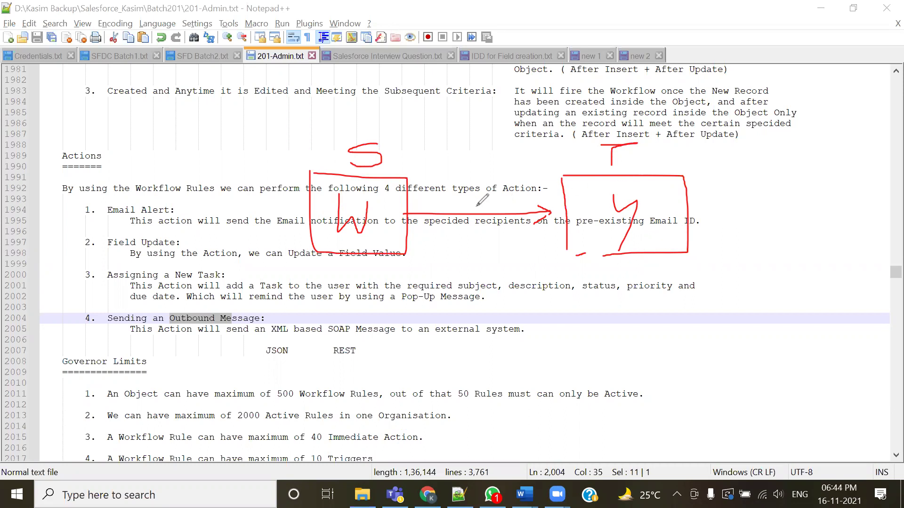
{"action": "mouse_move", "coordinate": [403, 138]}
{"action": "left_mouse_down"}
{"action": "mouse_move", "coordinate": [504, 230]}
{"action": "mouse_move", "coordinate": [406, 340]}
{"action": "left_mouse_up"}
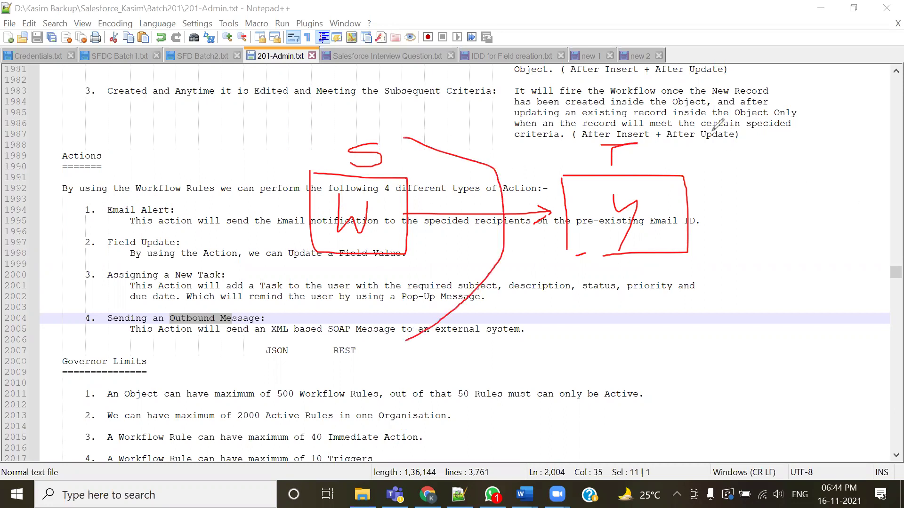
{"action": "key", "text": "Escape"}
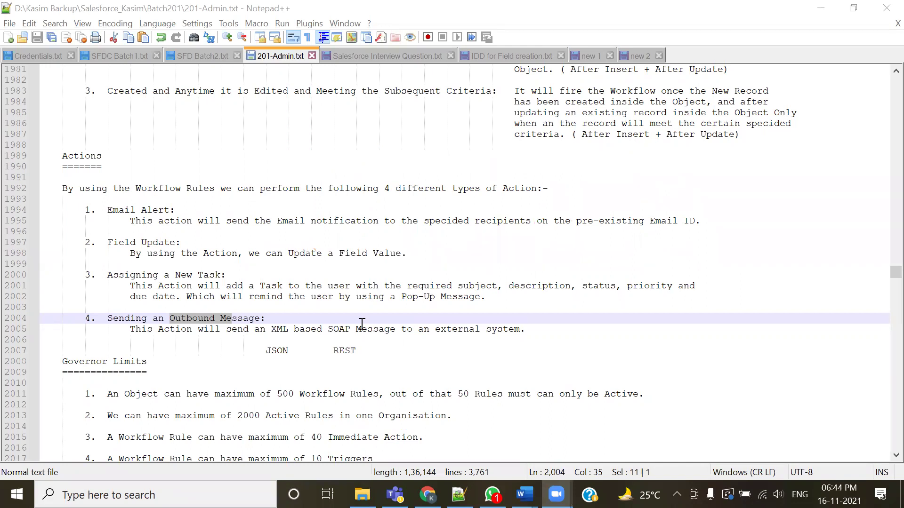
Highlight the word Outbound in the fourth workflow action of the notes.
{"action": "left_click", "coordinate": [235, 355]}
{"action": "left_click_drag", "start_coordinate": [169, 319], "coordinate": [232, 320]}
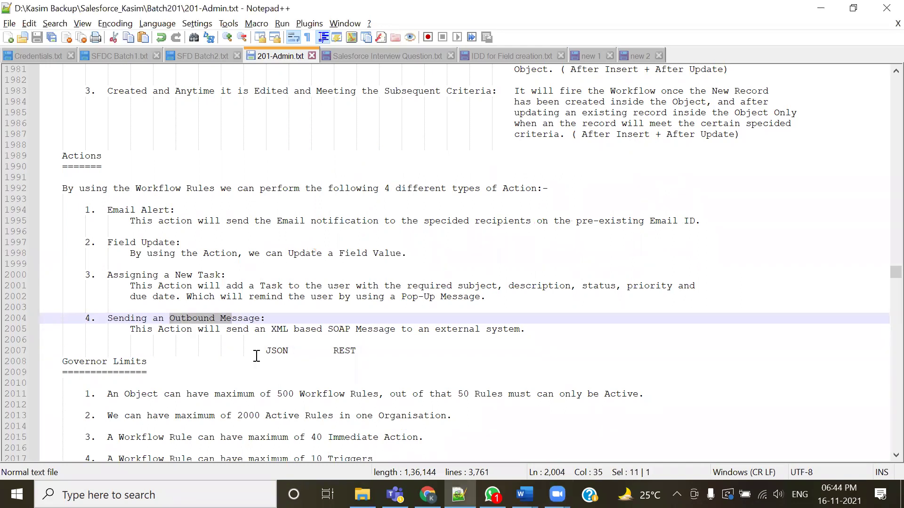
{"action": "left_click", "coordinate": [266, 384]}
{"action": "double_click", "coordinate": [184, 318]}
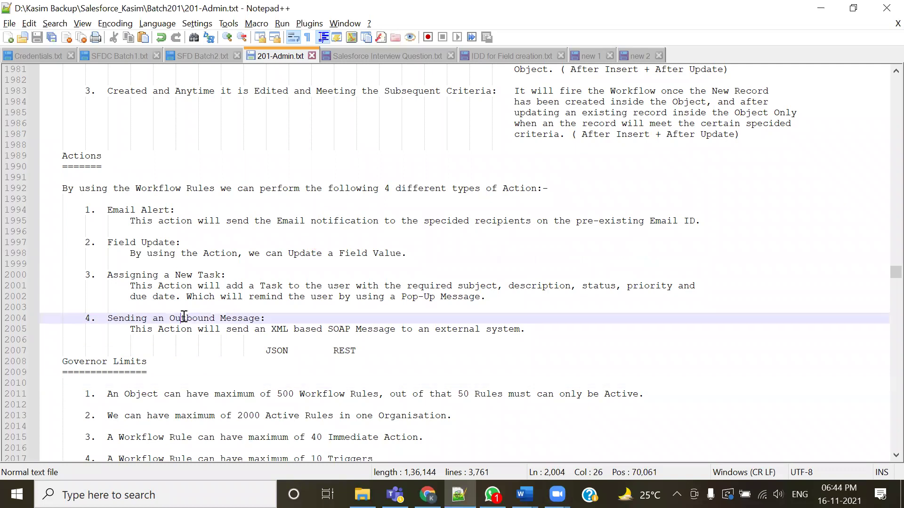
{"action": "scroll", "coordinate": [227, 345], "scroll_direction": "down", "scroll_amount": 2}
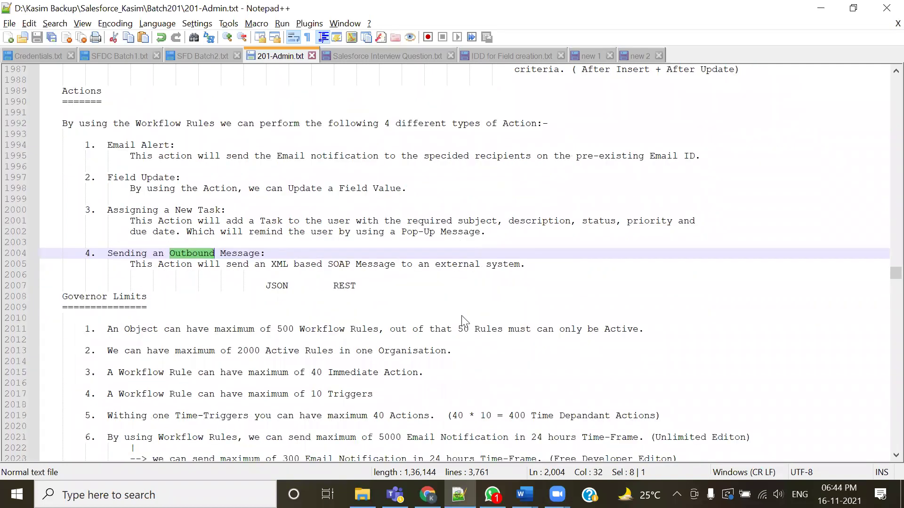
Return to Salesforce Setup in Chrome and box Workflow Rules through Process Builder, plus Outbound Messages, under Workflow & Approvals.
{"action": "key", "text": "alt+Tab"}
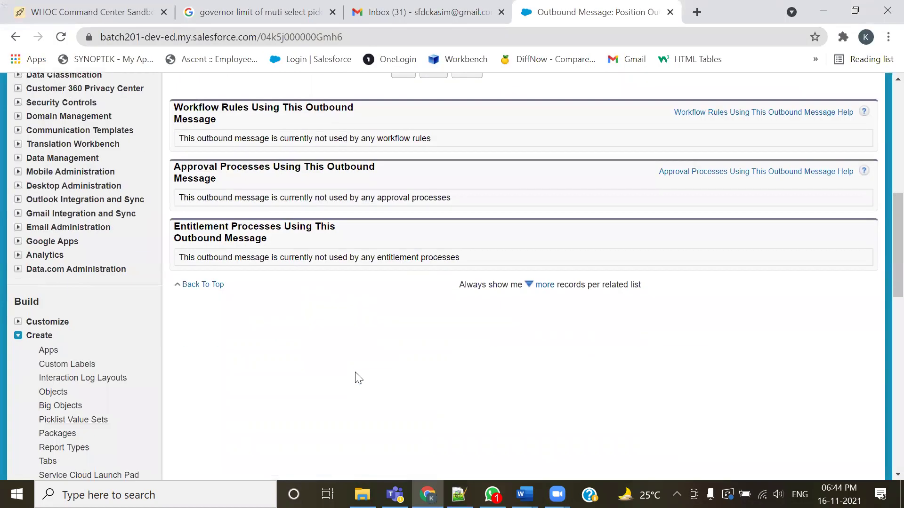
{"action": "scroll", "coordinate": [355, 375], "scroll_direction": "down", "scroll_amount": 4}
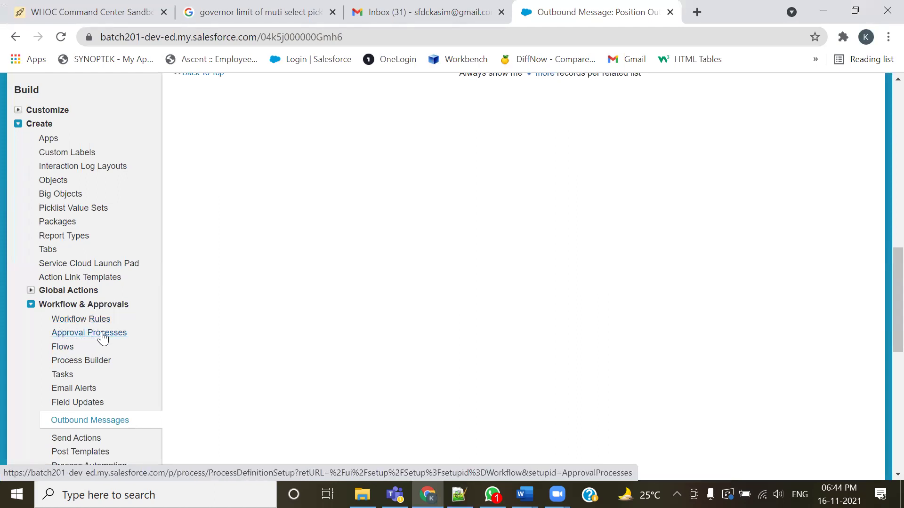
{"action": "left_click", "coordinate": [320, 452]}
{"action": "mouse_move", "coordinate": [46, 309]}
{"action": "left_mouse_down"}
{"action": "mouse_move", "coordinate": [49, 366]}
{"action": "mouse_move", "coordinate": [144, 366]}
{"action": "left_mouse_up"}
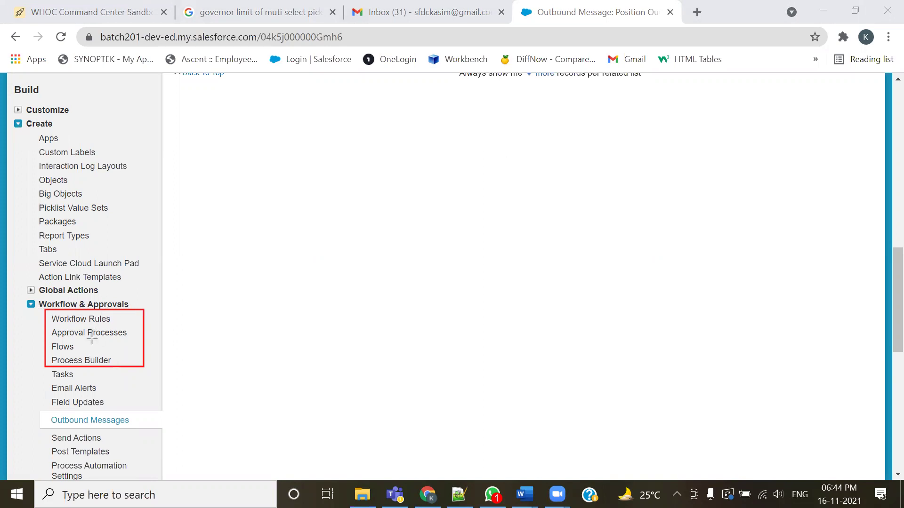
{"action": "mouse_move", "coordinate": [40, 409]}
{"action": "left_mouse_down"}
{"action": "mouse_move", "coordinate": [40, 429]}
{"action": "mouse_move", "coordinate": [141, 429]}
{"action": "left_mouse_up"}
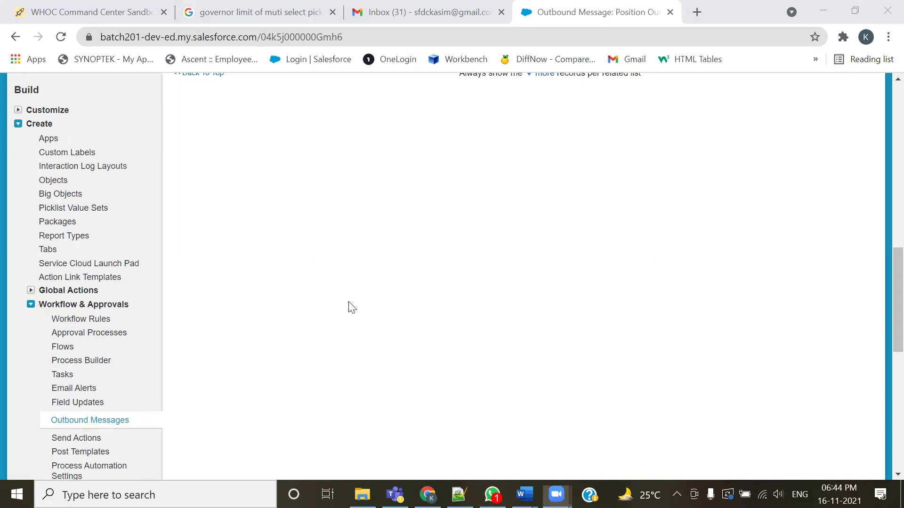
Go back to the outbound message details and highlight the endpoint URL that receives the message.
{"action": "scroll", "coordinate": [349, 306], "scroll_direction": "up", "scroll_amount": 10}
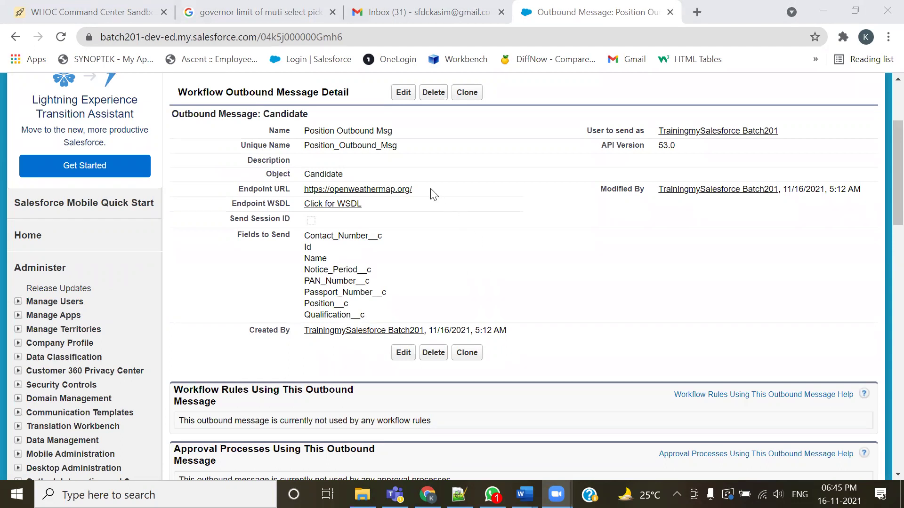
{"action": "left_click_drag", "start_coordinate": [431, 190], "coordinate": [282, 202]}
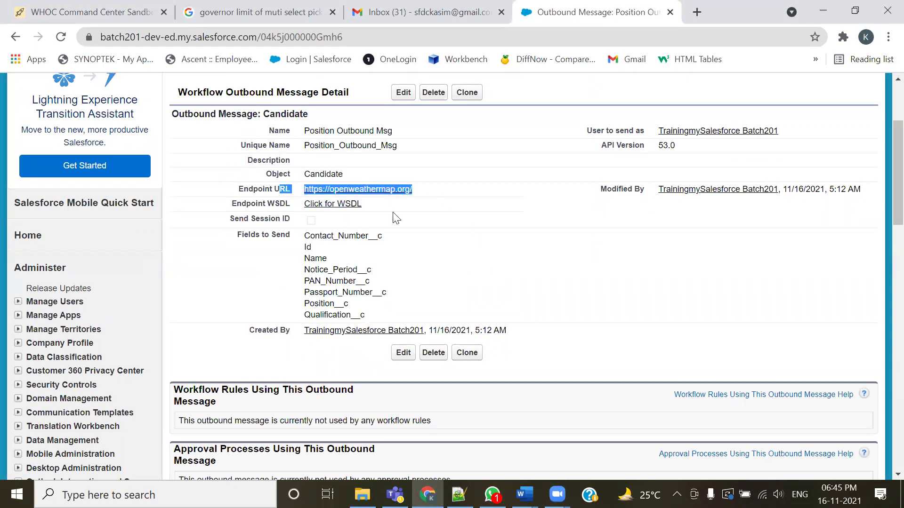
{"action": "left_click", "coordinate": [423, 202]}
{"action": "left_click_drag", "start_coordinate": [410, 188], "coordinate": [302, 189]}
{"action": "left_click", "coordinate": [453, 249]}
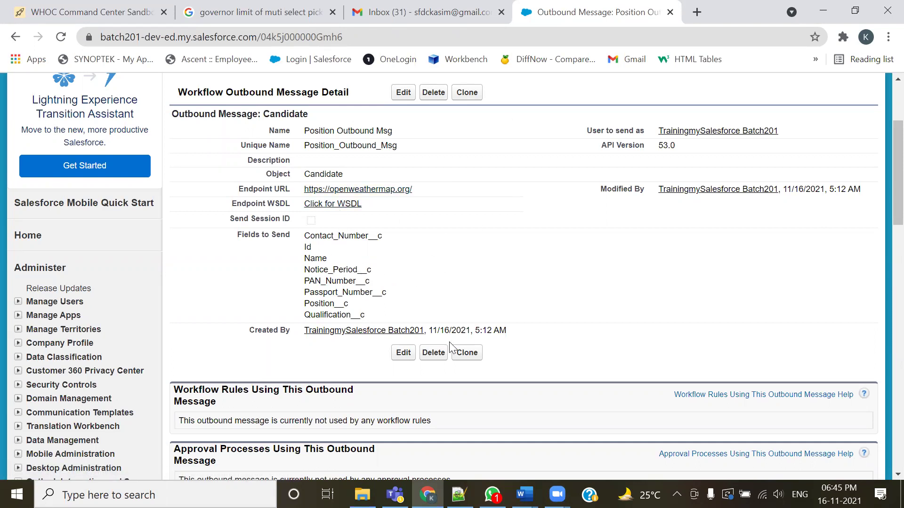
{"action": "left_click_drag", "start_coordinate": [414, 190], "coordinate": [303, 189]}
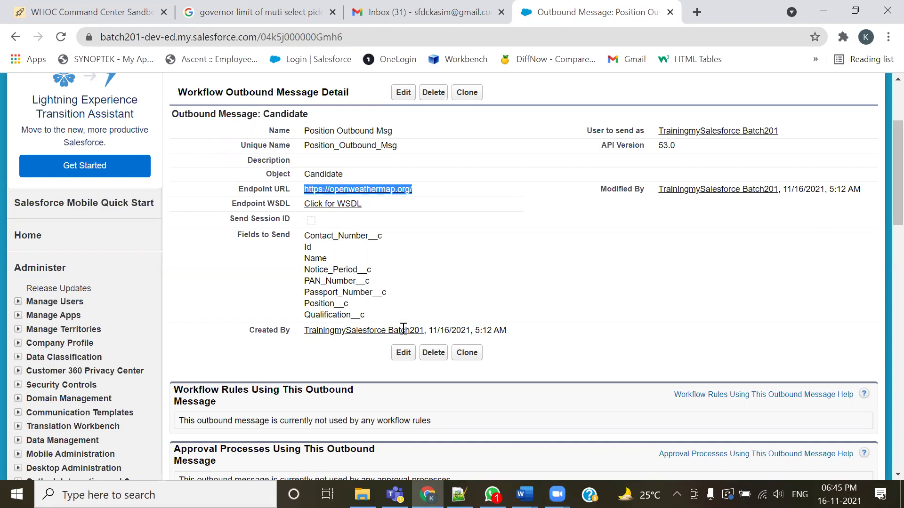
Return to the Notepad++ notes and highlight the Sending an Outbound Message action with its description.
{"action": "key", "text": "alt+Tab"}
{"action": "left_click_drag", "start_coordinate": [112, 255], "coordinate": [261, 254]}
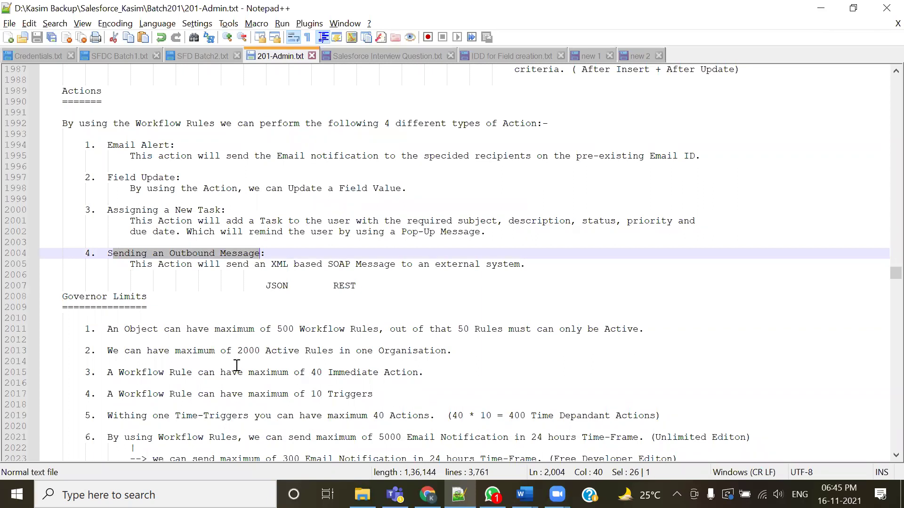
{"action": "left_click", "coordinate": [264, 301]}
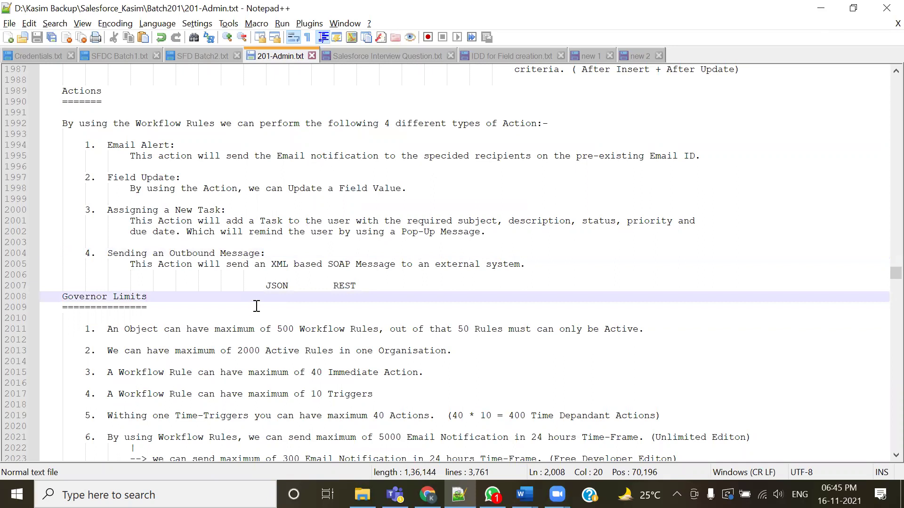
{"action": "left_click_drag", "start_coordinate": [113, 254], "coordinate": [421, 276]}
{"action": "left_click", "coordinate": [384, 308]}
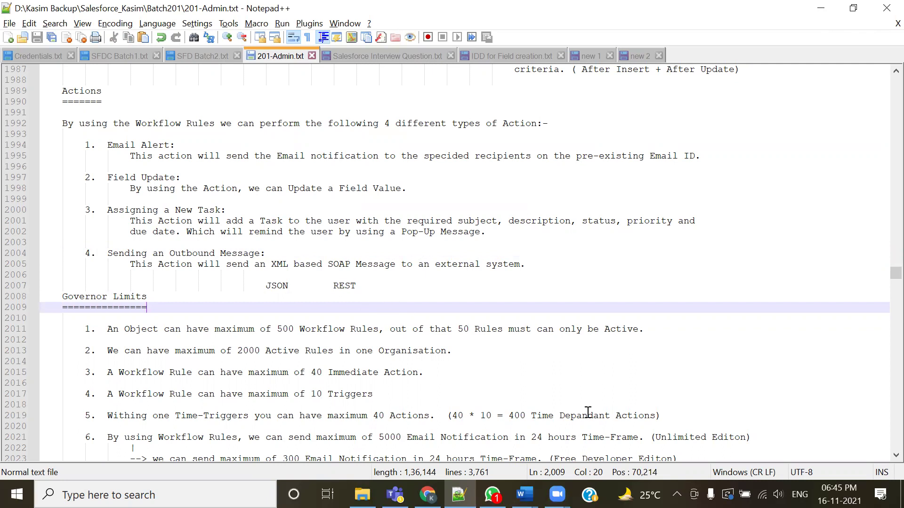
Open the Zoom meeting's participant permission options and return to the notes.
{"action": "left_click", "coordinate": [767, 417]}
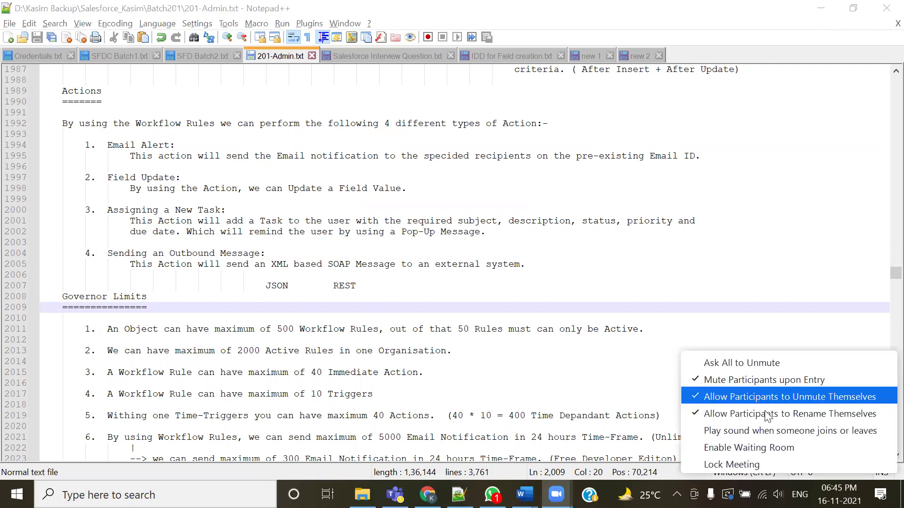
{"action": "left_click", "coordinate": [479, 79]}
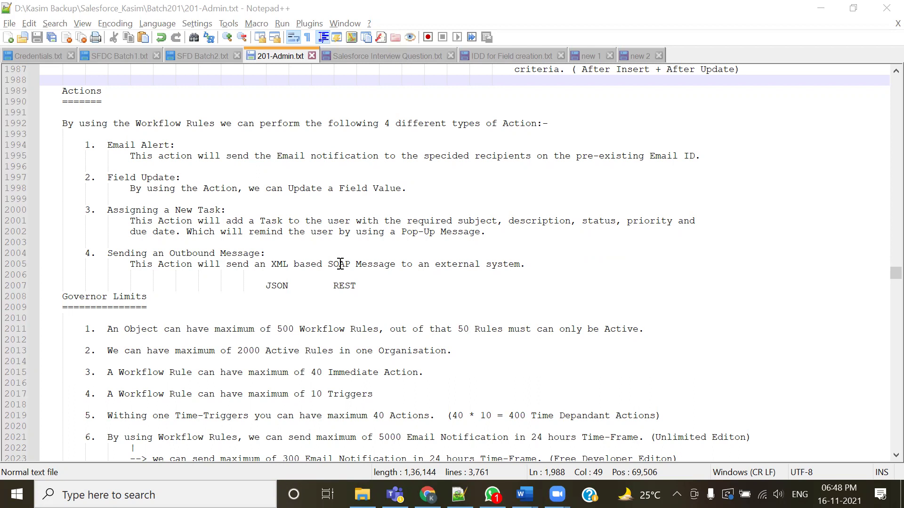
Highlight the four workflow actions in turn: Email Alert, Field Update, Assigning a New Task and Sending an Outbound Message.
{"action": "left_click_drag", "start_coordinate": [107, 146], "coordinate": [136, 147]}
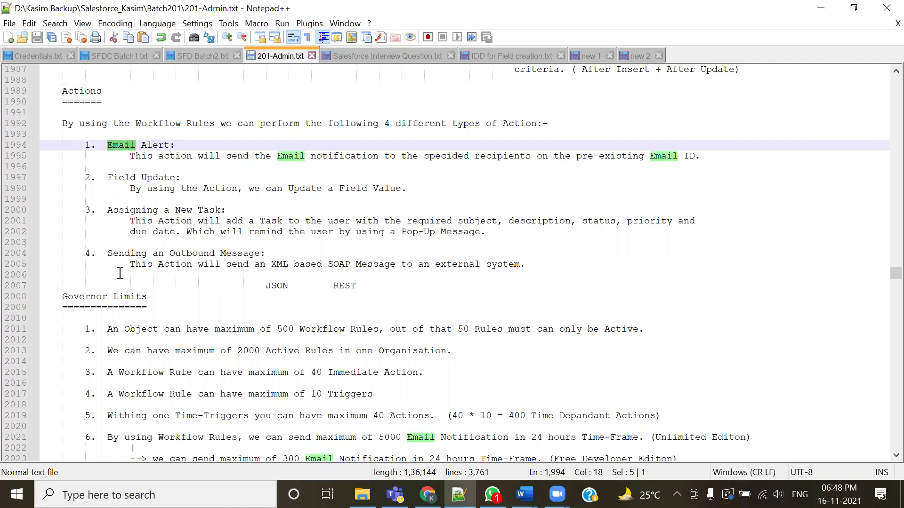
{"action": "left_click_drag", "start_coordinate": [108, 178], "coordinate": [176, 179]}
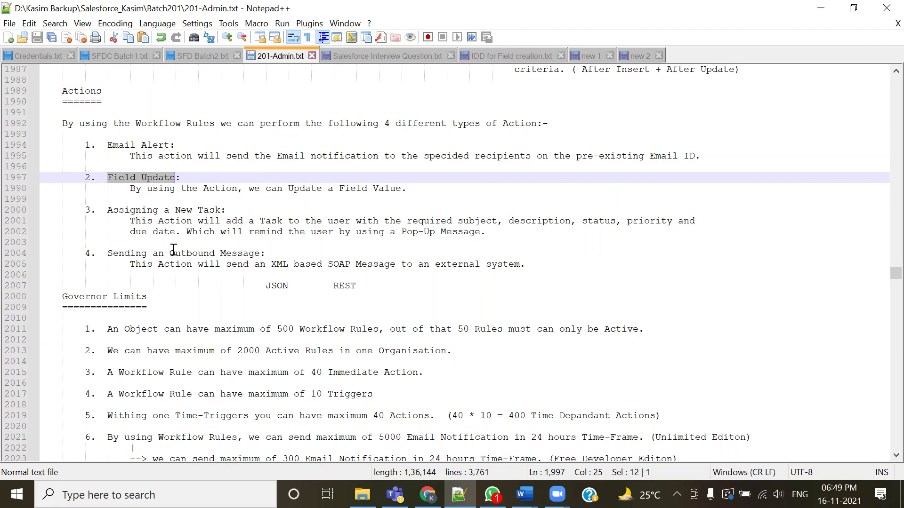
{"action": "left_click_drag", "start_coordinate": [106, 210], "coordinate": [220, 208]}
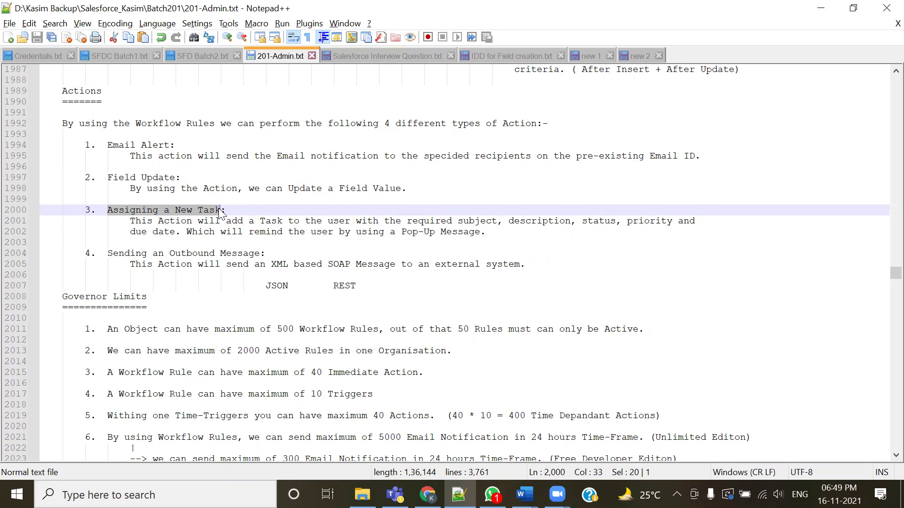
{"action": "left_click", "coordinate": [221, 213]}
{"action": "left_click_drag", "start_coordinate": [108, 254], "coordinate": [266, 254]}
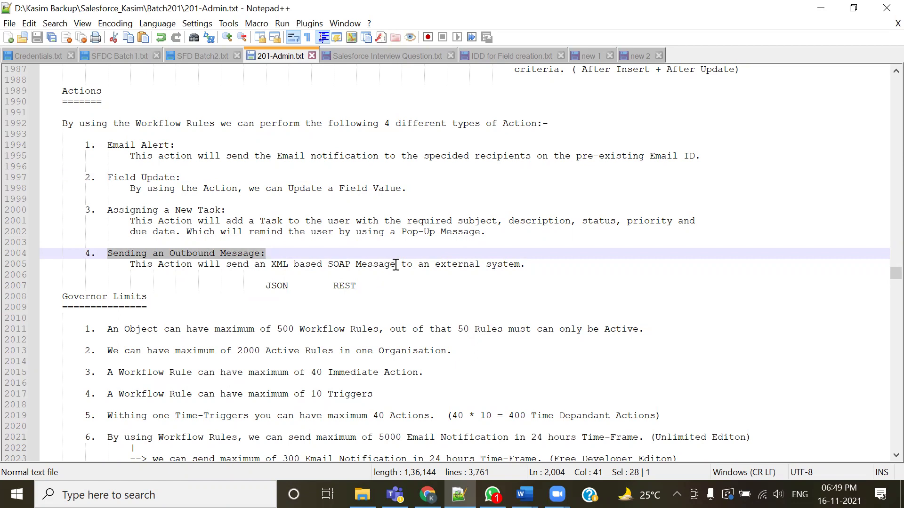
Review the notes on governor limits, the Workflow Rules overview and the evaluation criteria.
{"action": "scroll", "coordinate": [395, 265], "scroll_direction": "down", "scroll_amount": 1}
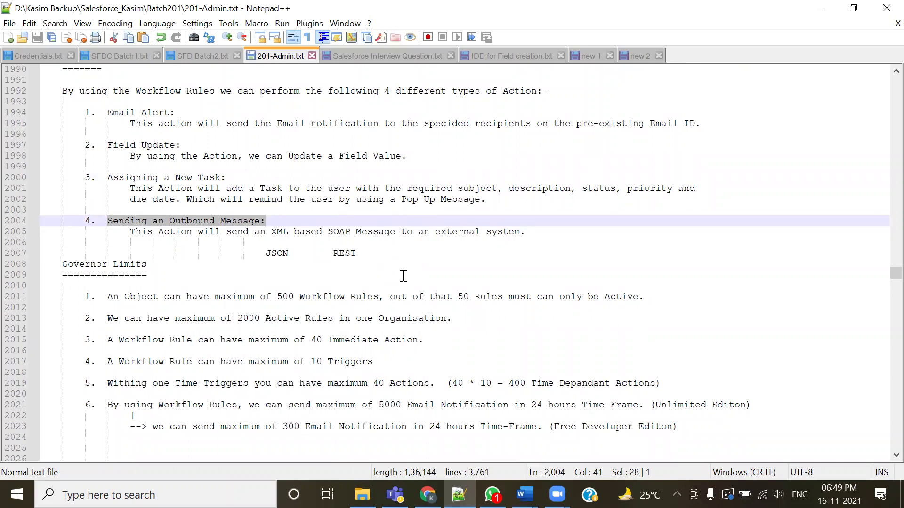
{"action": "scroll", "coordinate": [403, 276], "scroll_direction": "down", "scroll_amount": 1}
{"action": "scroll", "coordinate": [404, 276], "scroll_direction": "up", "scroll_amount": 2}
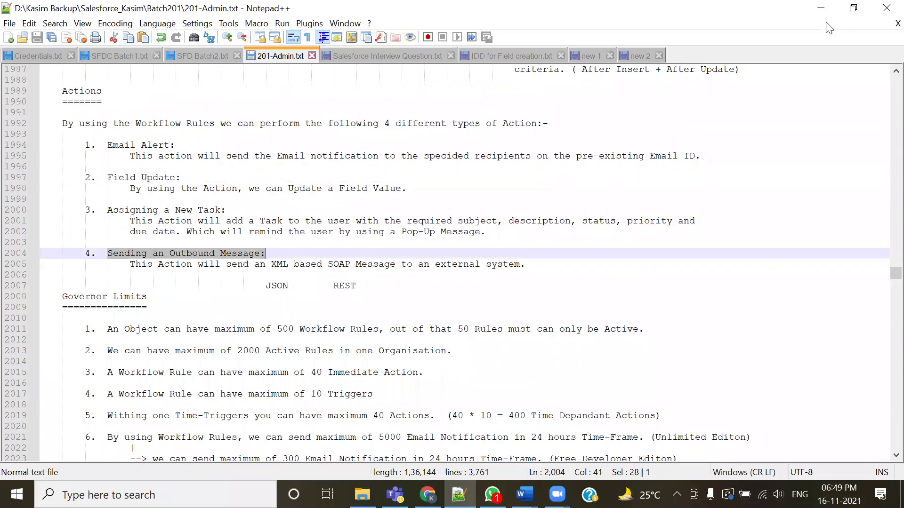
{"action": "scroll", "coordinate": [385, 325], "scroll_direction": "up", "scroll_amount": 8}
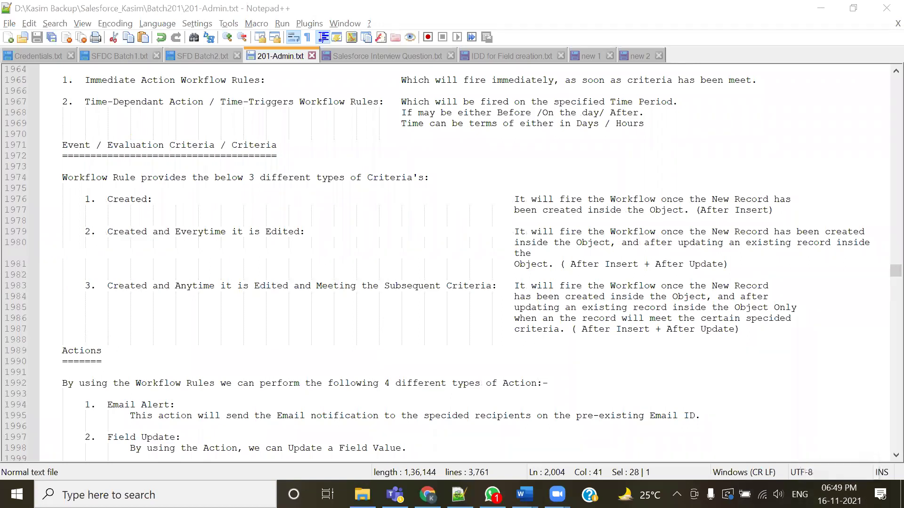
{"action": "scroll", "coordinate": [476, 317], "scroll_direction": "up", "scroll_amount": 6}
{"action": "scroll", "coordinate": [303, 323], "scroll_direction": "up", "scroll_amount": 5}
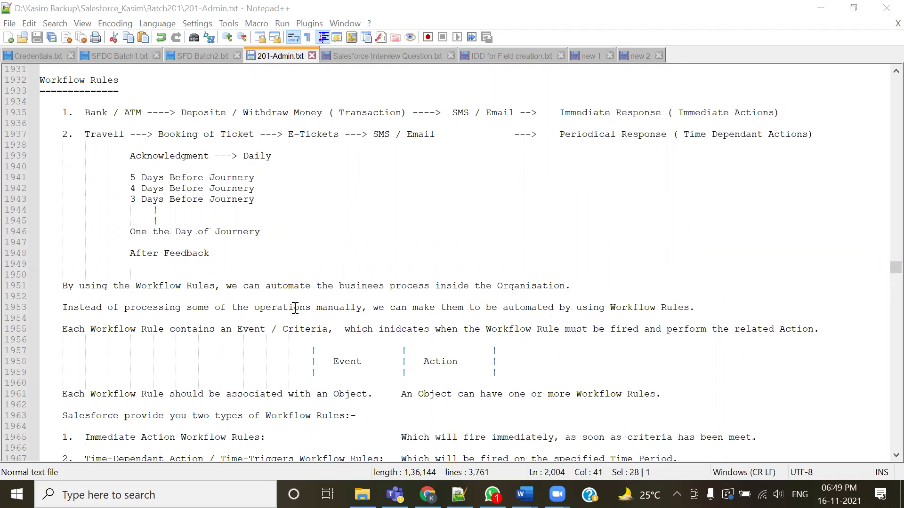
{"action": "scroll", "coordinate": [295, 308], "scroll_direction": "down", "scroll_amount": 11}
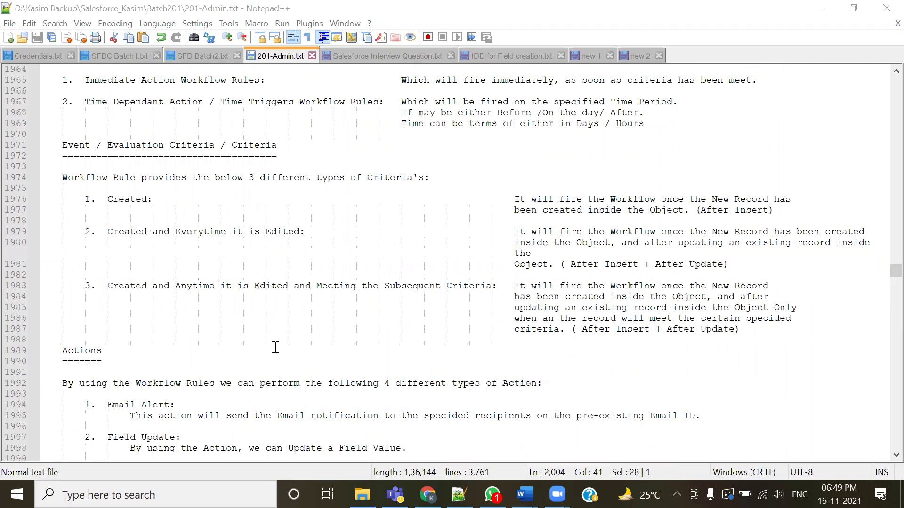
Highlight the Event and Action diagram in the Workflow Rules overview of the notes.
{"action": "scroll", "coordinate": [274, 348], "scroll_direction": "up", "scroll_amount": 6}
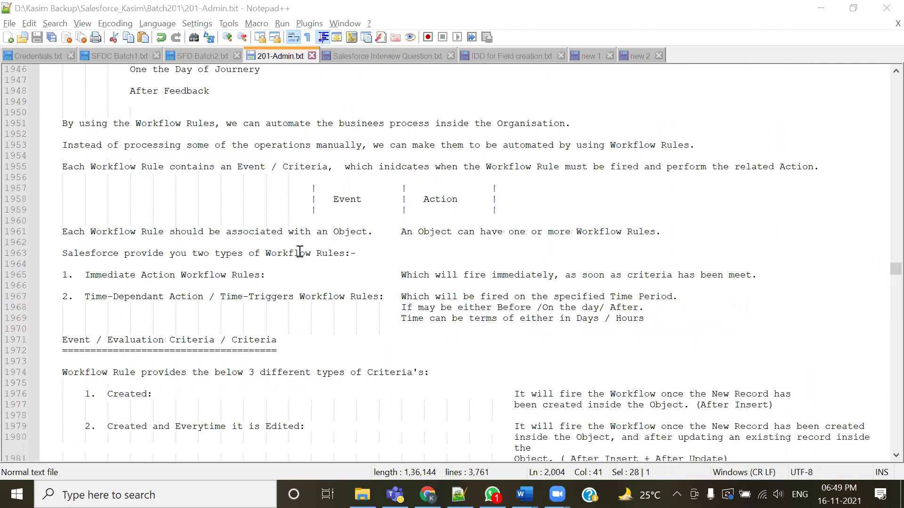
{"action": "left_click_drag", "start_coordinate": [316, 199], "coordinate": [446, 199]}
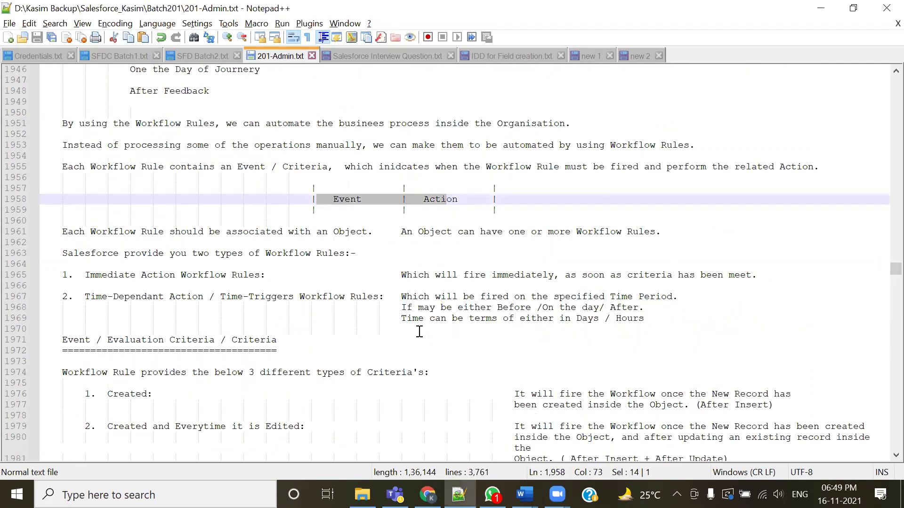
{"action": "scroll", "coordinate": [337, 318], "scroll_direction": "up", "scroll_amount": 1}
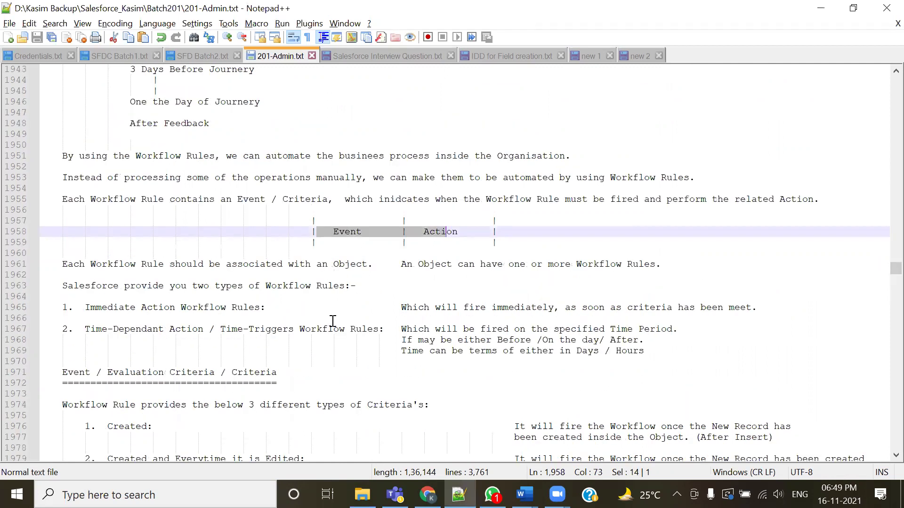
{"action": "scroll", "coordinate": [334, 321], "scroll_direction": "up", "scroll_amount": 2}
{"action": "left_click", "coordinate": [340, 340]}
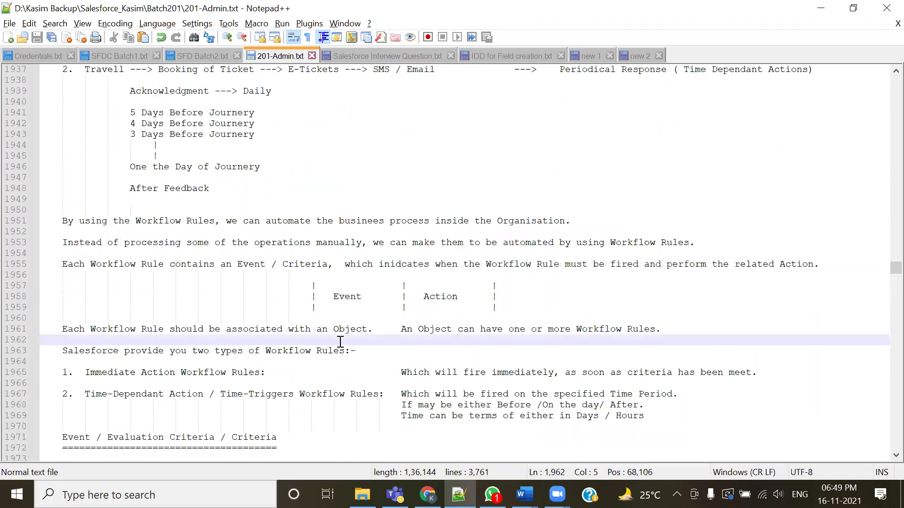
{"action": "left_click_drag", "start_coordinate": [332, 296], "coordinate": [497, 296]}
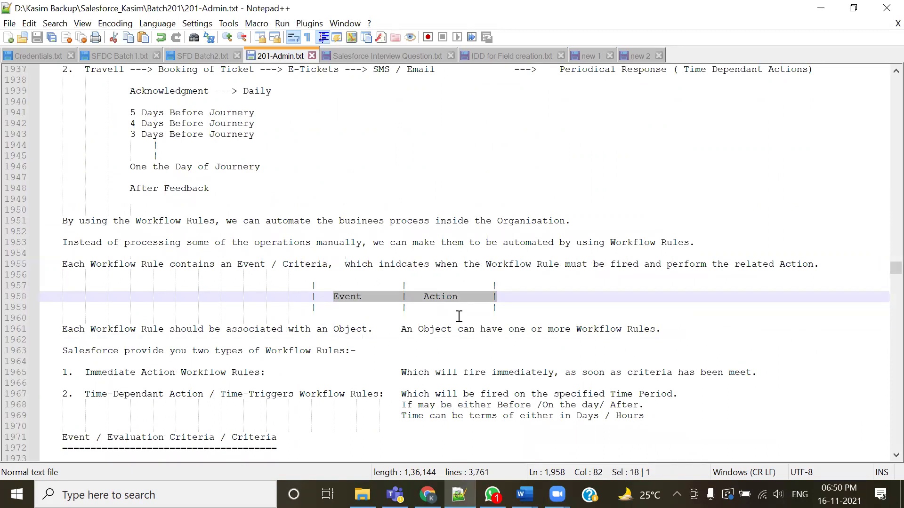
{"action": "left_click", "coordinate": [377, 385]}
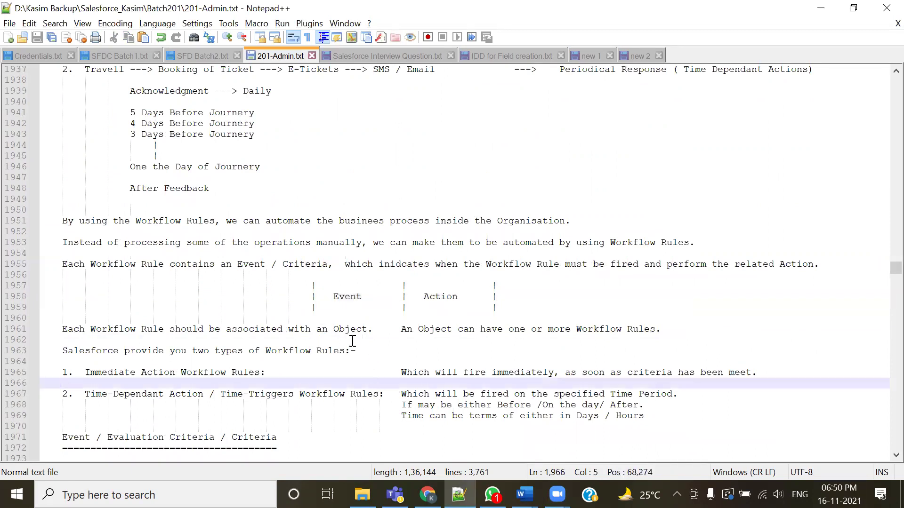
Highlight the evaluation criteria list, the four workflow action types and the Actions heading in turn.
{"action": "scroll", "coordinate": [353, 340], "scroll_direction": "down", "scroll_amount": 7}
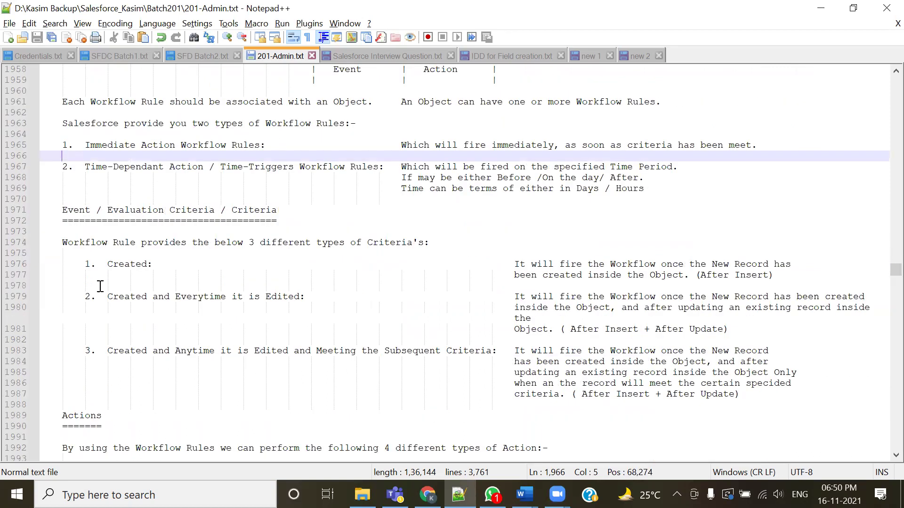
{"action": "scroll", "coordinate": [100, 286], "scroll_direction": "down", "scroll_amount": 3}
{"action": "left_click_drag", "start_coordinate": [84, 340], "coordinate": [88, 447]}
{"action": "scroll", "coordinate": [147, 373], "scroll_direction": "down", "scroll_amount": 3}
{"action": "left_click_drag", "start_coordinate": [130, 383], "coordinate": [52, 240]}
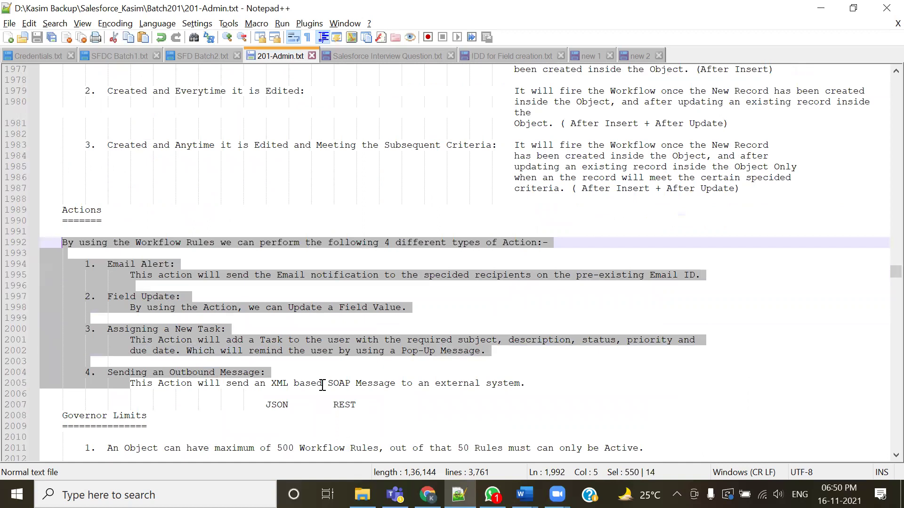
{"action": "left_click_drag", "start_coordinate": [117, 220], "coordinate": [85, 198]}
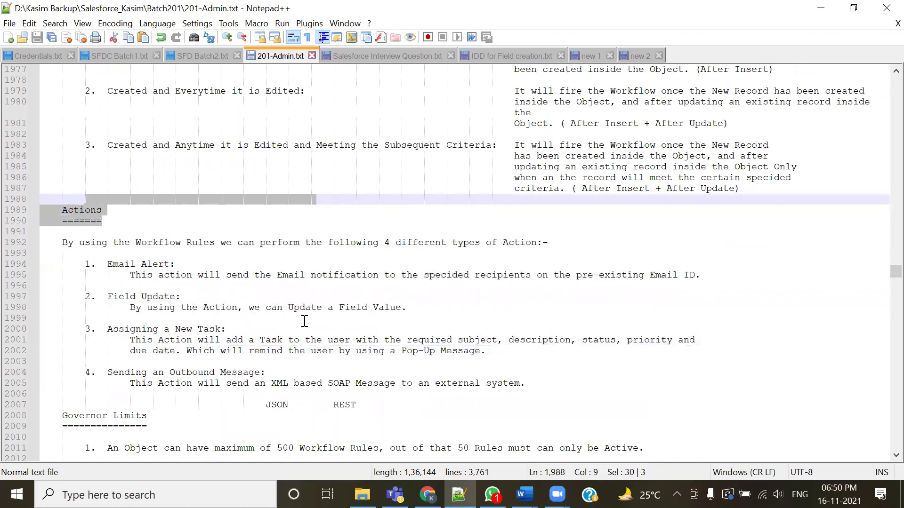
Highlight the words Event and Action alternately in the workflow rule diagram.
{"action": "scroll", "coordinate": [304, 321], "scroll_direction": "up", "scroll_amount": 13}
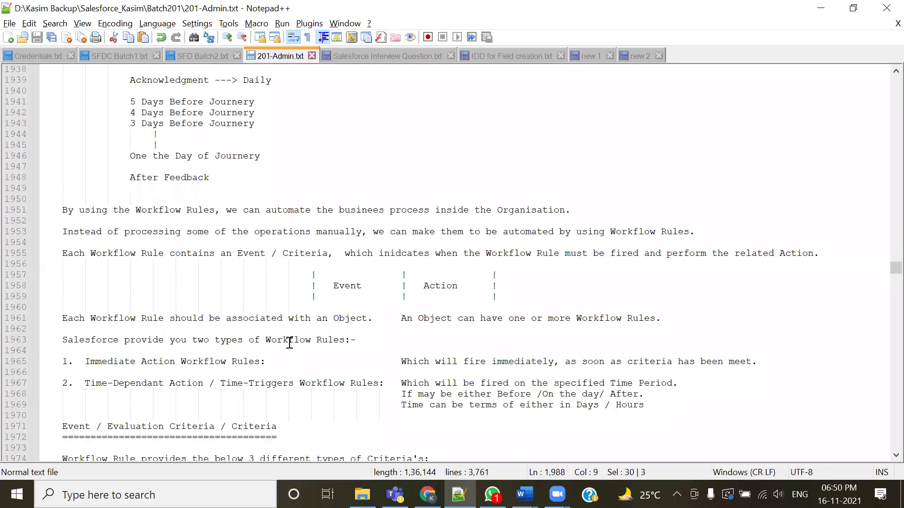
{"action": "double_click", "coordinate": [434, 287]}
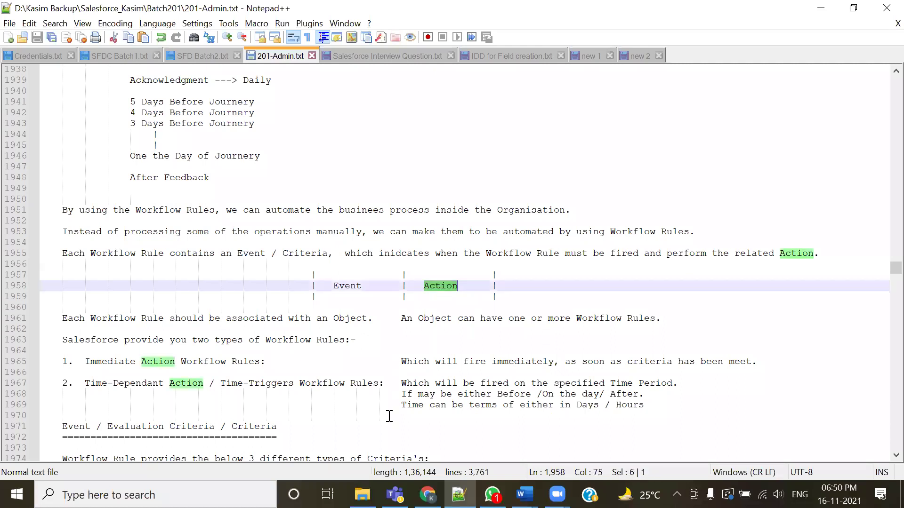
{"action": "double_click", "coordinate": [340, 286]}
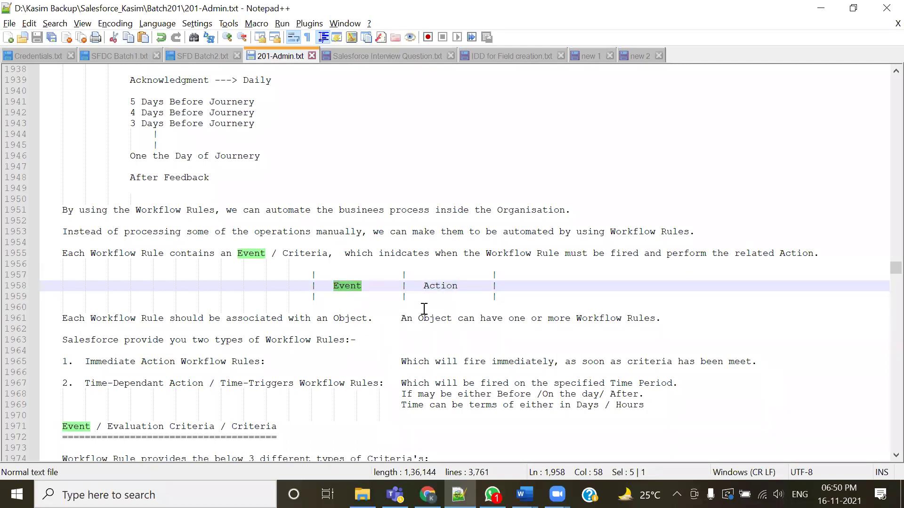
{"action": "left_click", "coordinate": [441, 287]}
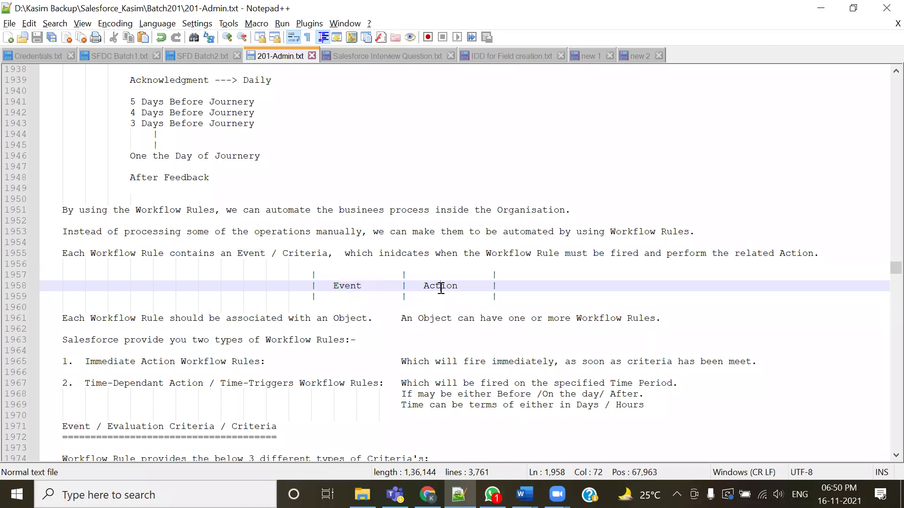
{"action": "double_click", "coordinate": [341, 286]}
{"action": "left_click", "coordinate": [349, 287]}
{"action": "double_click", "coordinate": [339, 286]}
{"action": "double_click", "coordinate": [440, 286]}
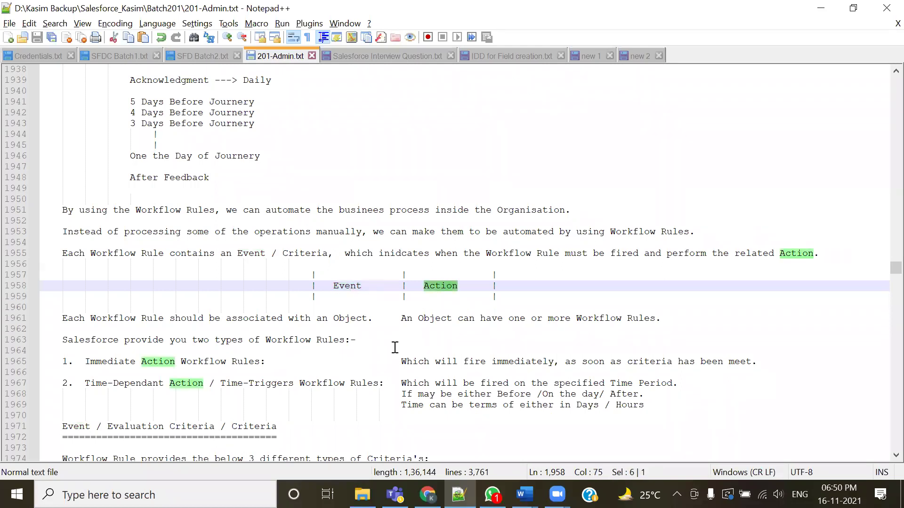
{"action": "double_click", "coordinate": [348, 286]}
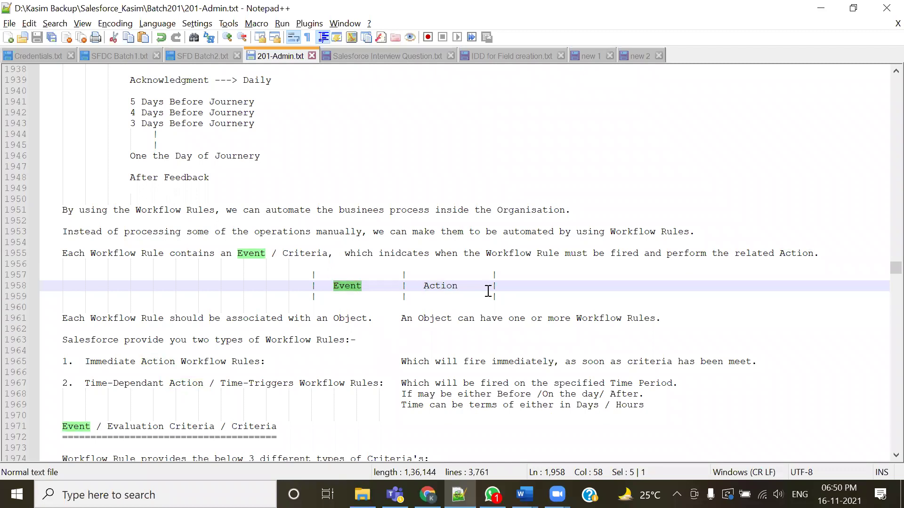
{"action": "double_click", "coordinate": [452, 285]}
{"action": "double_click", "coordinate": [352, 286]}
{"action": "double_click", "coordinate": [427, 286]}
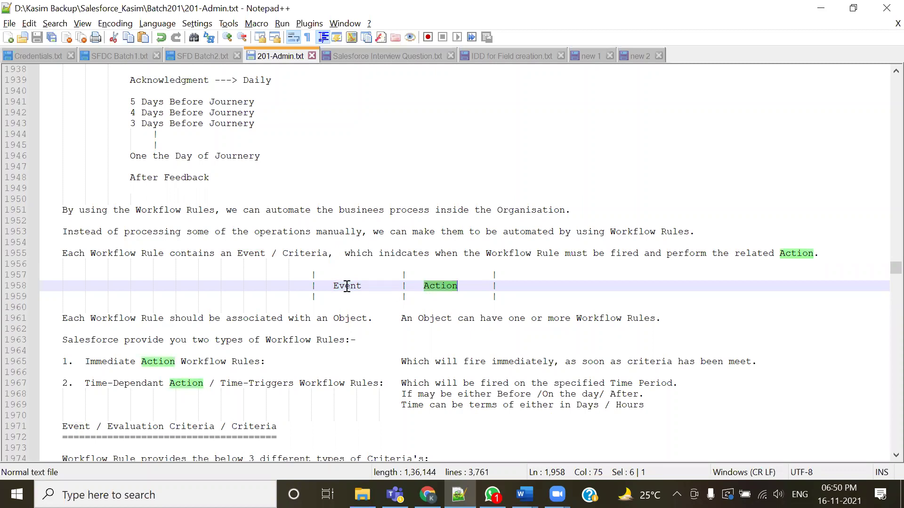
Highlight Event and Criteria in the sentence describing what each Workflow Rule contains.
{"action": "double_click", "coordinate": [258, 257]}
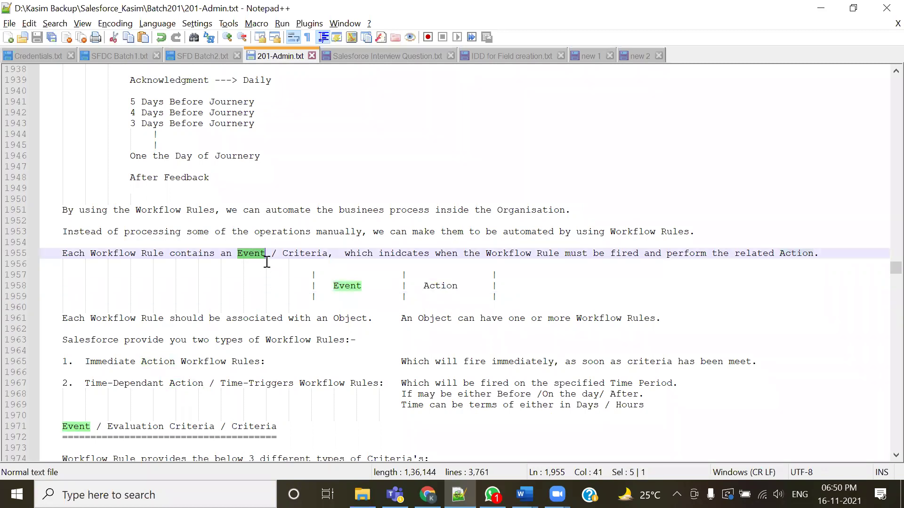
{"action": "double_click", "coordinate": [304, 254]}
{"action": "double_click", "coordinate": [251, 255]}
{"action": "double_click", "coordinate": [314, 255]}
{"action": "left_click_drag", "start_coordinate": [248, 254], "coordinate": [293, 254]}
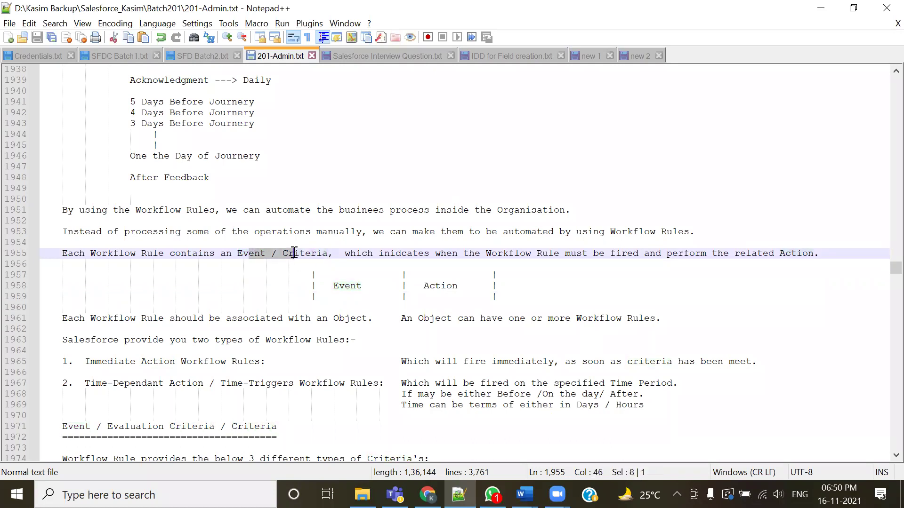
{"action": "left_click", "coordinate": [251, 269]}
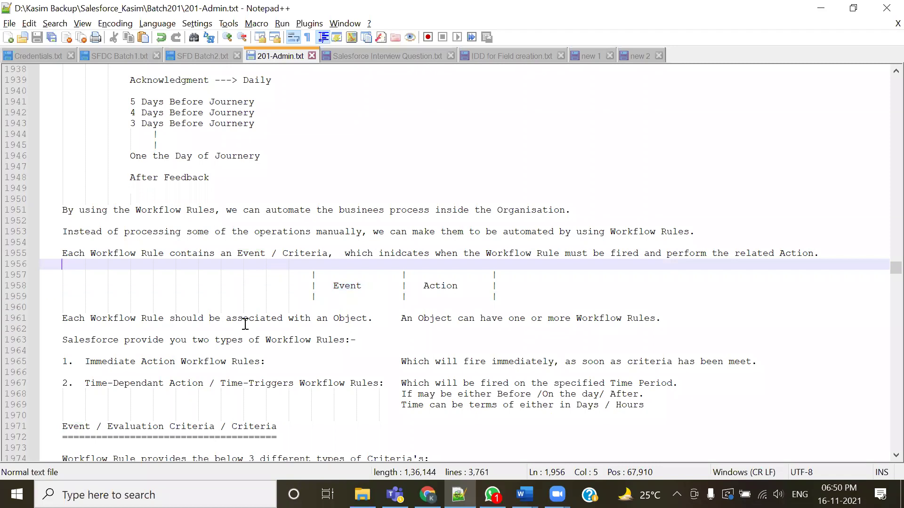
Highlight Criteria in the sentence above the diagram and the matching Action in the diagram.
{"action": "scroll", "coordinate": [246, 320], "scroll_direction": "down", "scroll_amount": 1}
{"action": "scroll", "coordinate": [246, 321], "scroll_direction": "down", "scroll_amount": 2}
{"action": "scroll", "coordinate": [246, 321], "scroll_direction": "up", "scroll_amount": 2}
{"action": "double_click", "coordinate": [311, 220]}
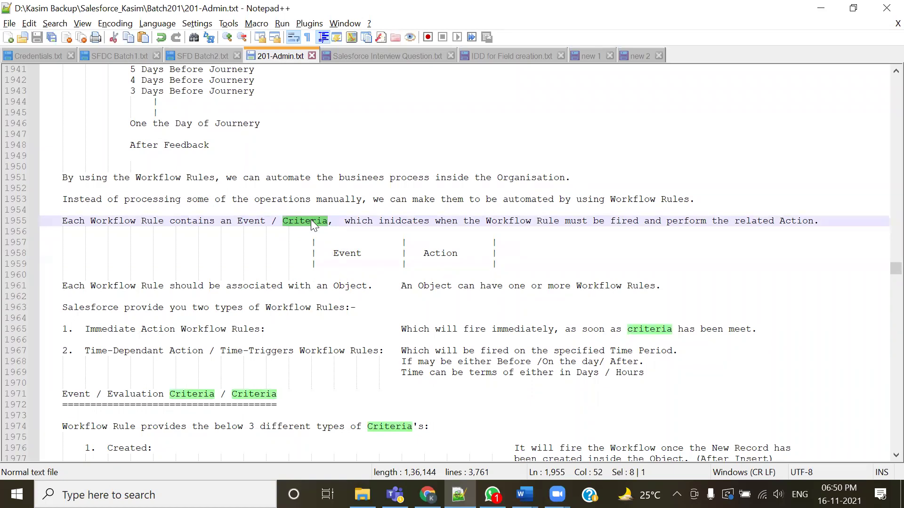
{"action": "double_click", "coordinate": [434, 254]}
Highlight the Actions heading above the list of four action types.
{"action": "scroll", "coordinate": [434, 254], "scroll_direction": "down", "scroll_amount": 11}
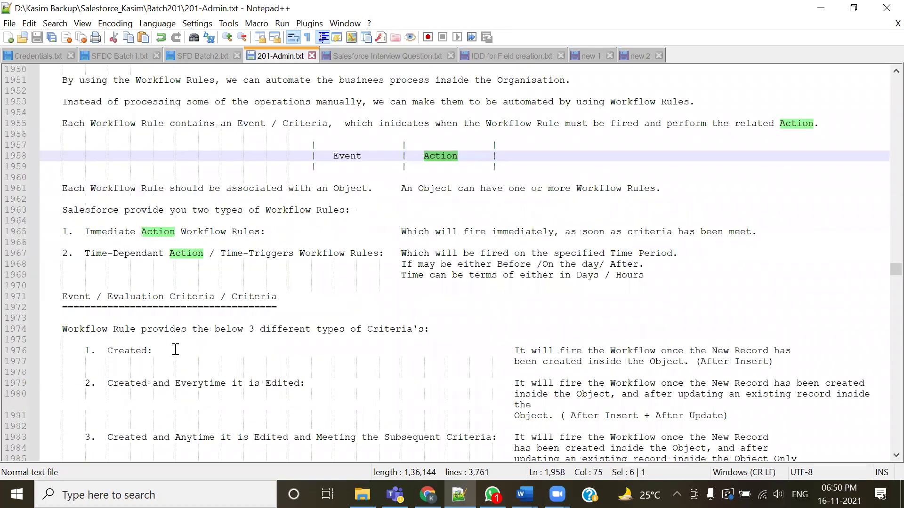
{"action": "left_click", "coordinate": [68, 254]}
{"action": "double_click", "coordinate": [70, 253]}
{"action": "double_click", "coordinate": [72, 242]}
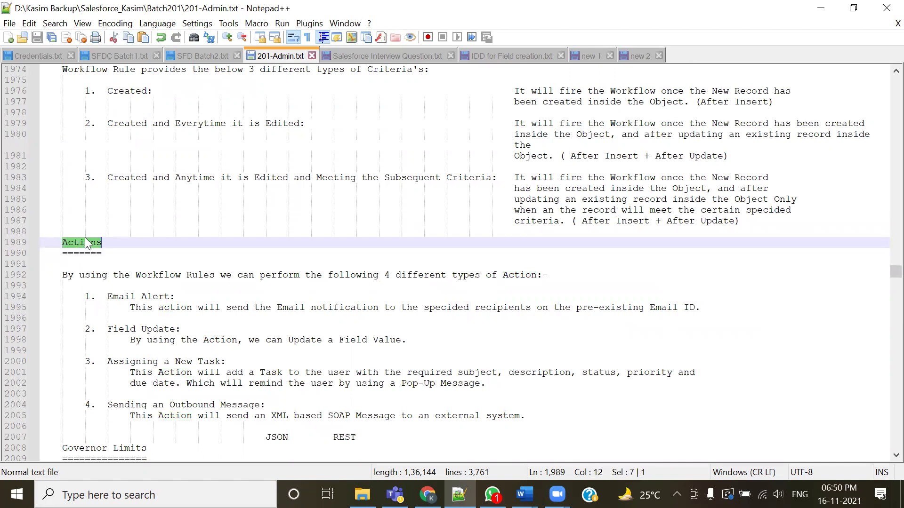
Extend the Actions heading to read "Actions / Opportunity" and lengthen its underline of equals signs.
{"action": "left_click", "coordinate": [119, 242]}
{"action": "type", "text": "/ "}
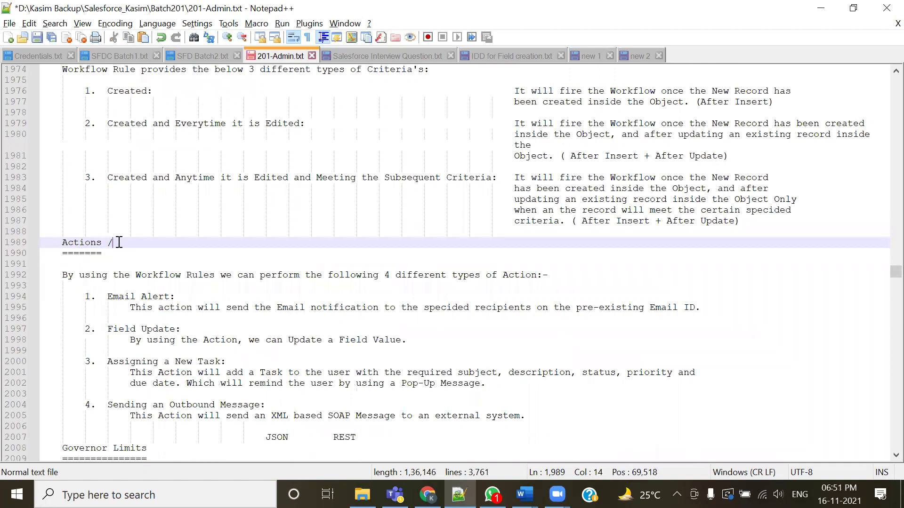
{"action": "type", "text": "Operations"}
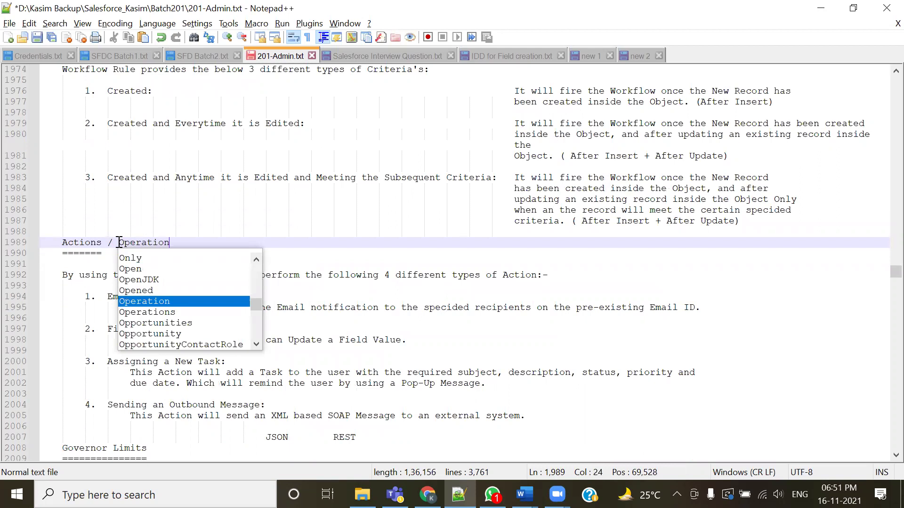
{"action": "key", "text": "Down"}
{"action": "key", "text": "Down"}
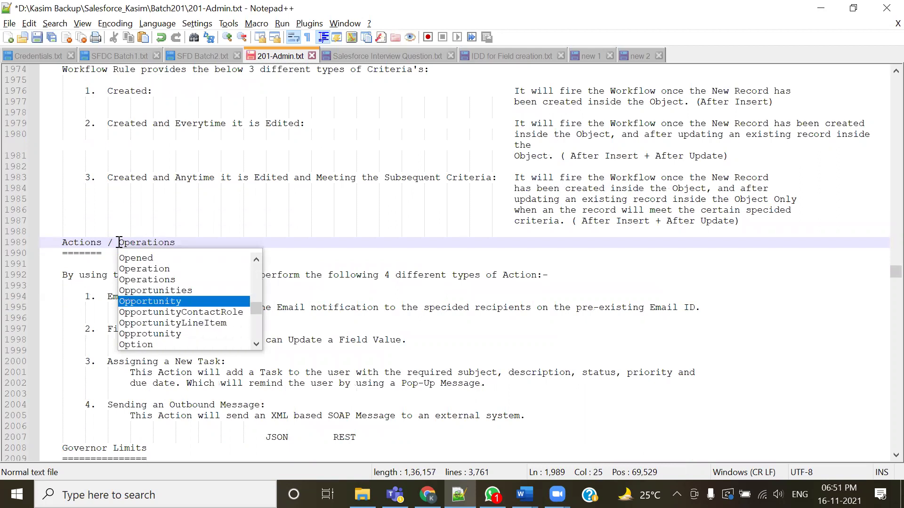
{"action": "key", "text": "Return"}
{"action": "left_click", "coordinate": [98, 254]}
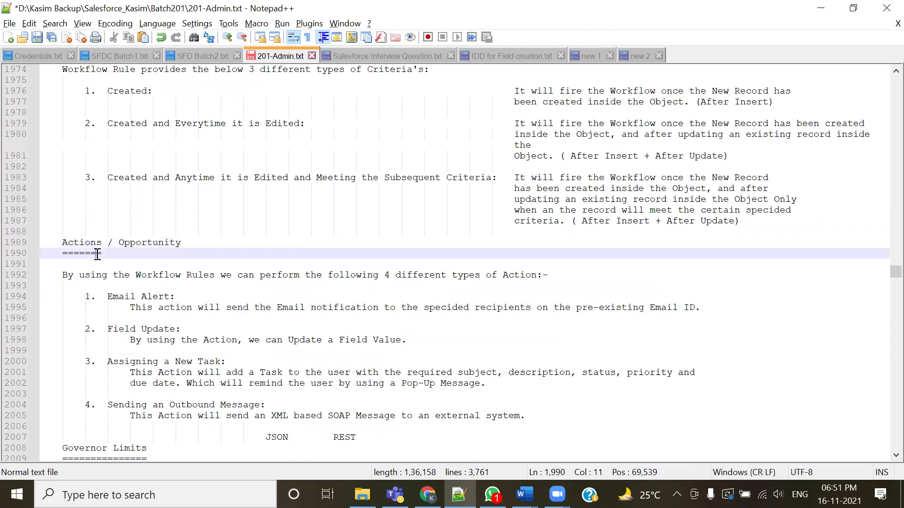
{"action": "type", "text": "=============="}
Replace "Opportunity" in the heading so it reads "Actions / operation" and save the notes.
{"action": "left_click_drag", "start_coordinate": [182, 242], "coordinate": [121, 239]}
{"action": "type", "text": "operation"}
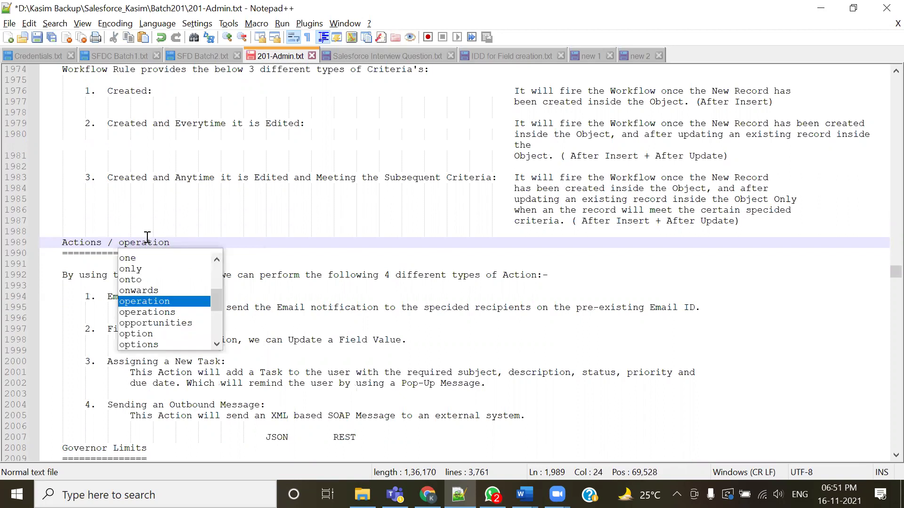
{"action": "key", "text": "Escape"}
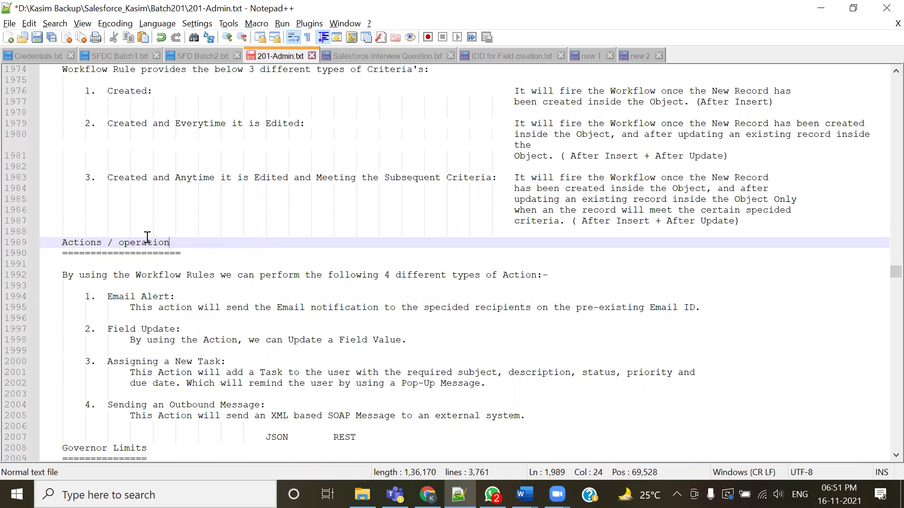
{"action": "key", "text": "ctrl+s"}
Trim one equals sign from the underline beneath the "Actions / operation" heading.
{"action": "left_click", "coordinate": [207, 254]}
{"action": "key", "text": "BackSpace"}
Return to the Workflow Rules overview and highlight Event in the diagram.
{"action": "scroll", "coordinate": [354, 281], "scroll_direction": "up", "scroll_amount": 12}
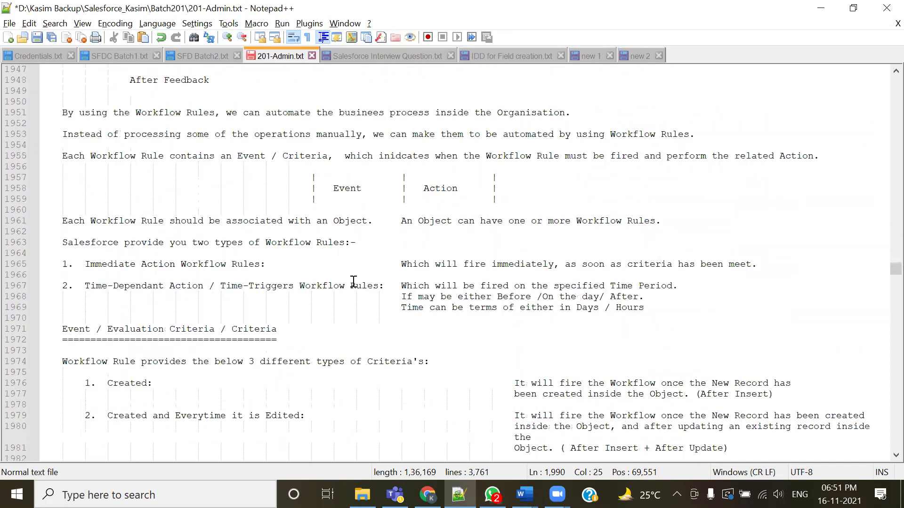
{"action": "scroll", "coordinate": [369, 277], "scroll_direction": "up", "scroll_amount": 3}
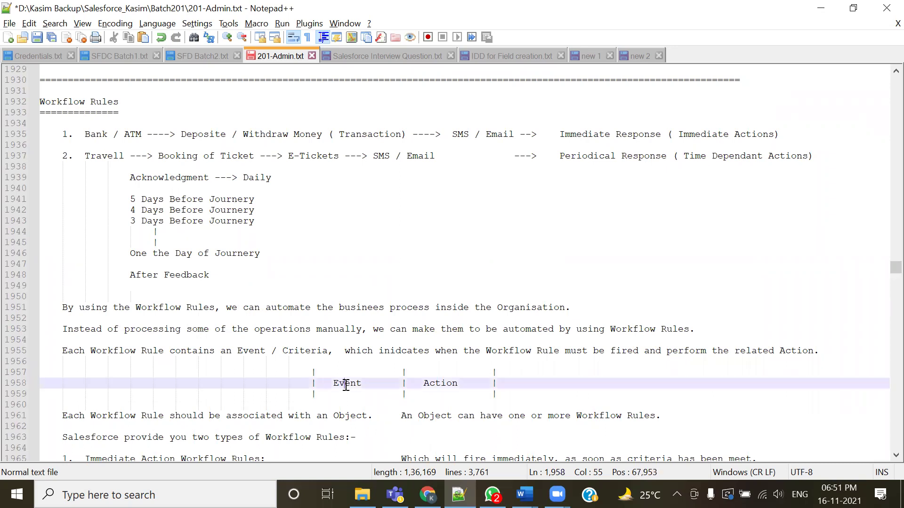
{"action": "double_click", "coordinate": [346, 385]}
Highlight the "Event / Evaluation Criteria / Criteria" heading and its terms Evaluation Criteria and Criteria.
{"action": "scroll", "coordinate": [350, 379], "scroll_direction": "down", "scroll_amount": 4}
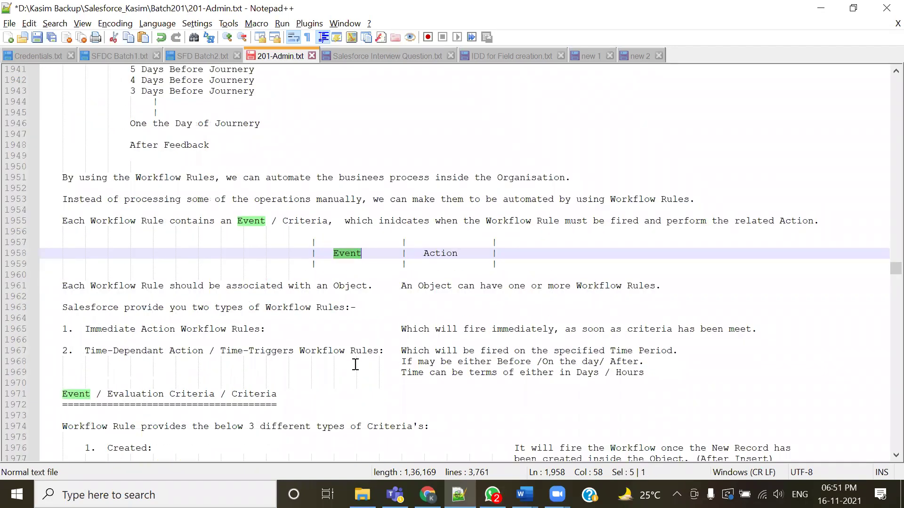
{"action": "scroll", "coordinate": [324, 259], "scroll_direction": "down", "scroll_amount": 1}
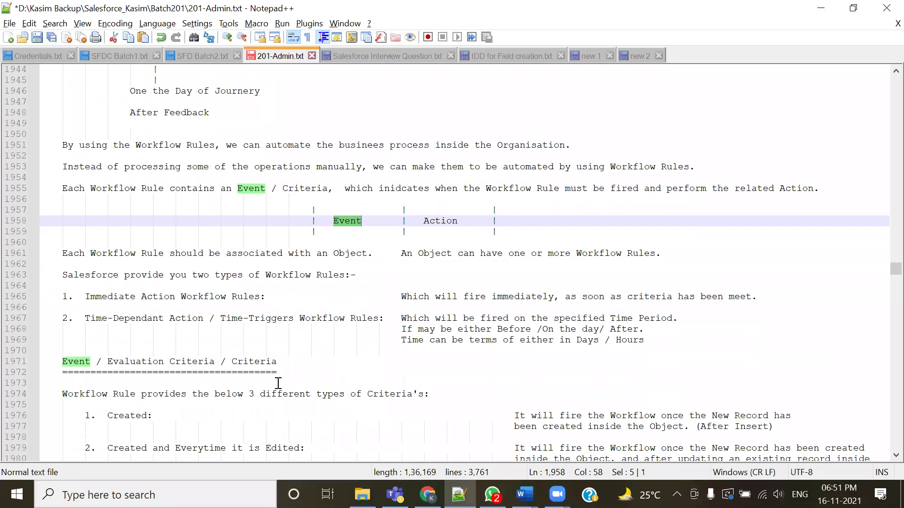
{"action": "scroll", "coordinate": [273, 383], "scroll_direction": "down", "scroll_amount": 4}
{"action": "scroll", "coordinate": [234, 385], "scroll_direction": "up", "scroll_amount": 1}
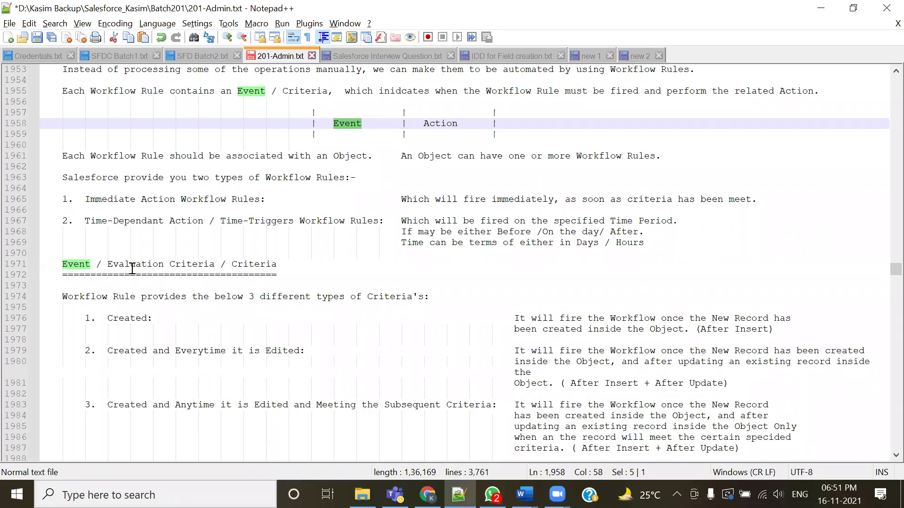
{"action": "left_click", "coordinate": [127, 307]}
{"action": "left_click_drag", "start_coordinate": [295, 264], "coordinate": [23, 266]}
{"action": "left_click", "coordinate": [202, 296]}
{"action": "left_click_drag", "start_coordinate": [114, 264], "coordinate": [219, 264]}
{"action": "left_click_drag", "start_coordinate": [278, 265], "coordinate": [243, 265]}
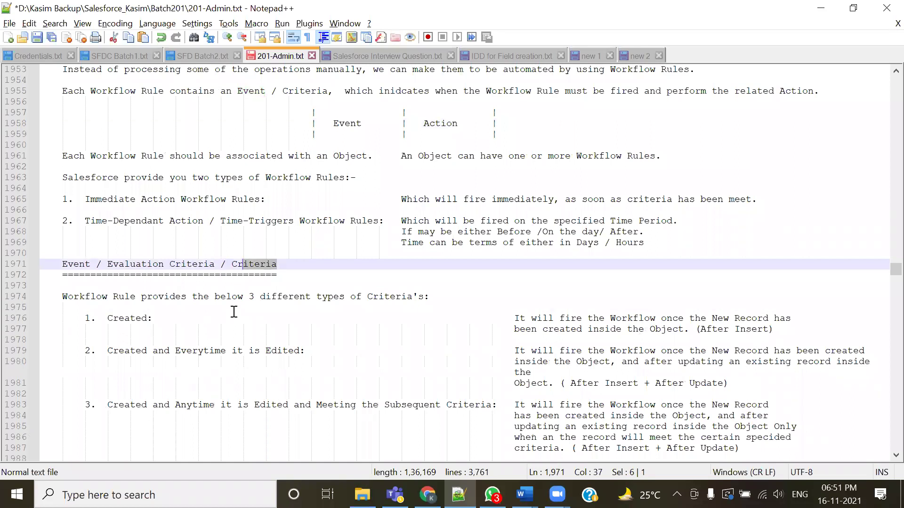
{"action": "left_click_drag", "start_coordinate": [113, 264], "coordinate": [216, 264]}
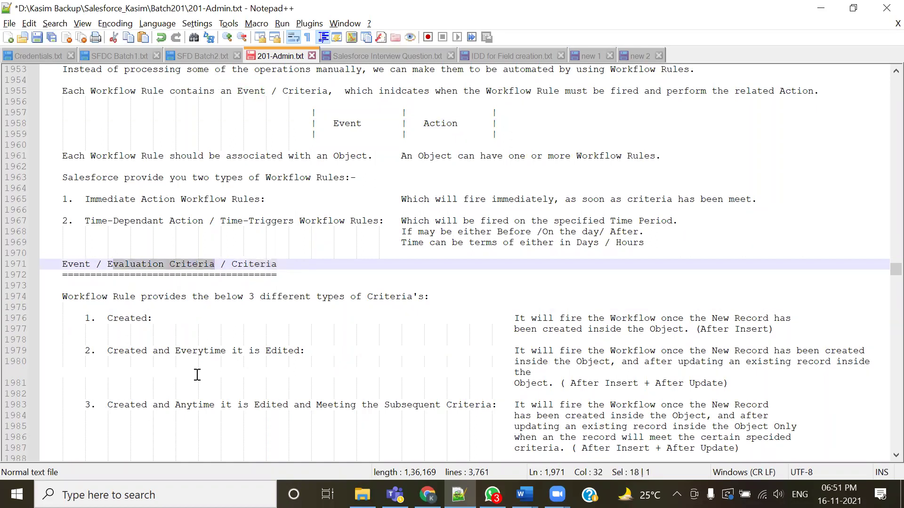
Highlight Criteria in the evaluation criteria heading and the first criteria type, "Created:".
{"action": "left_click", "coordinate": [234, 345]}
{"action": "left_click_drag", "start_coordinate": [237, 265], "coordinate": [272, 264]}
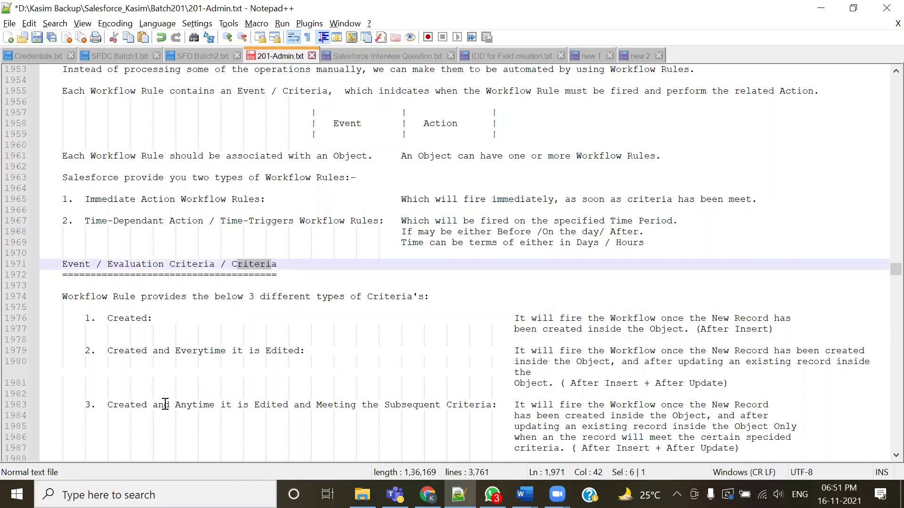
{"action": "left_click_drag", "start_coordinate": [100, 318], "coordinate": [152, 318]}
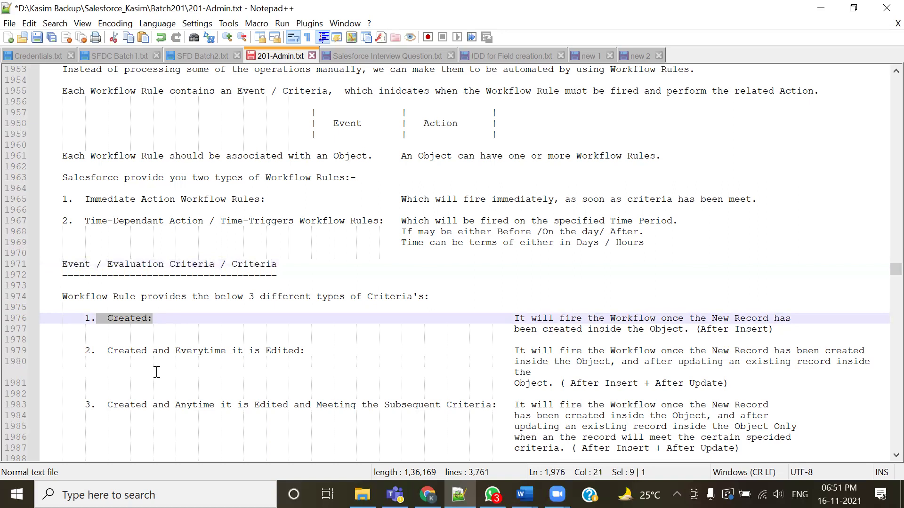
{"action": "scroll", "coordinate": [228, 389], "scroll_direction": "down", "scroll_amount": 1}
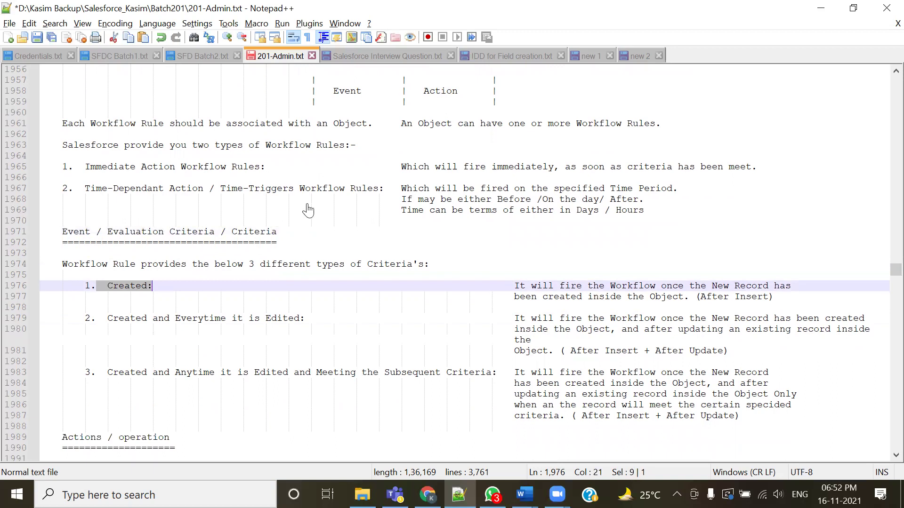
Switch to Salesforce in Chrome, start a new Position record and autofill its position name, HR email and contact number.
{"action": "key", "text": "alt+Tab"}
{"action": "left_click", "coordinate": [493, 134]}
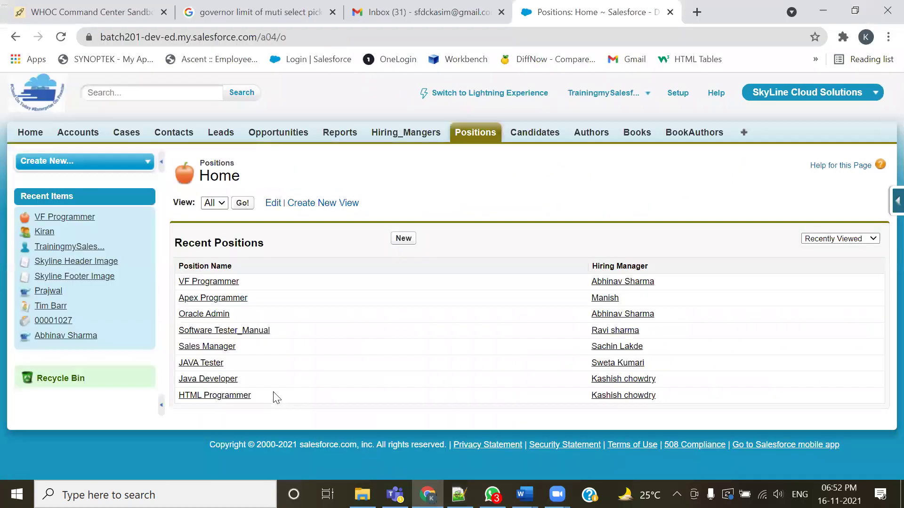
{"action": "left_click", "coordinate": [403, 238]}
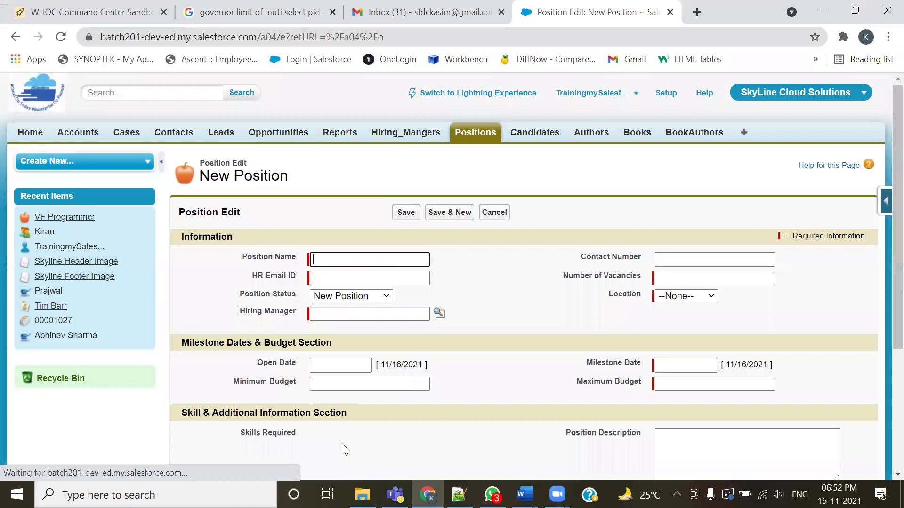
{"action": "left_click", "coordinate": [387, 260]}
{"action": "left_click", "coordinate": [357, 289]}
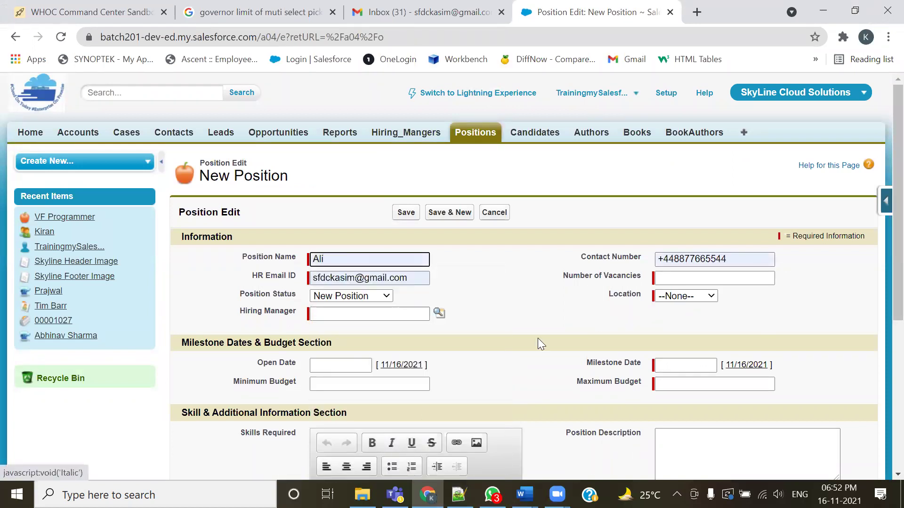
Look up the hiring manager for the new position and choose the first Bangalore manager listed.
{"action": "scroll", "coordinate": [538, 340], "scroll_direction": "down", "scroll_amount": 3}
{"action": "left_click", "coordinate": [438, 172]}
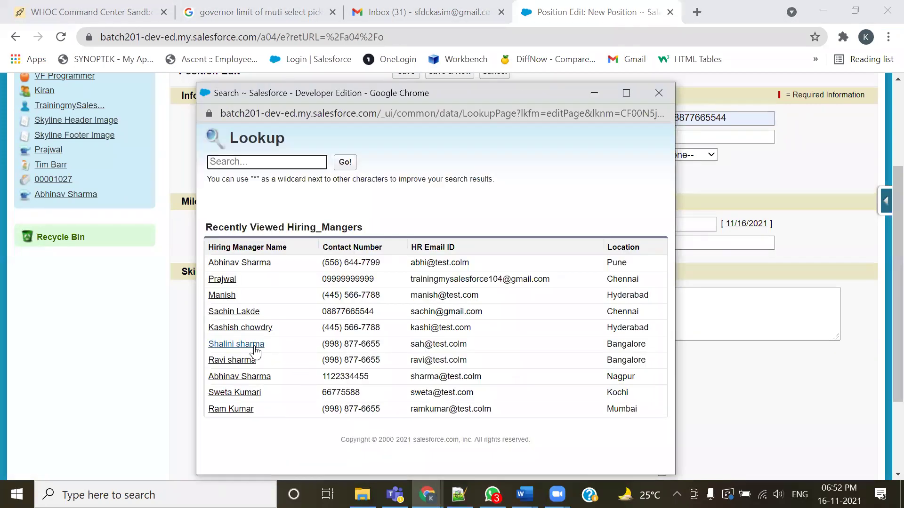
{"action": "left_click", "coordinate": [253, 345]}
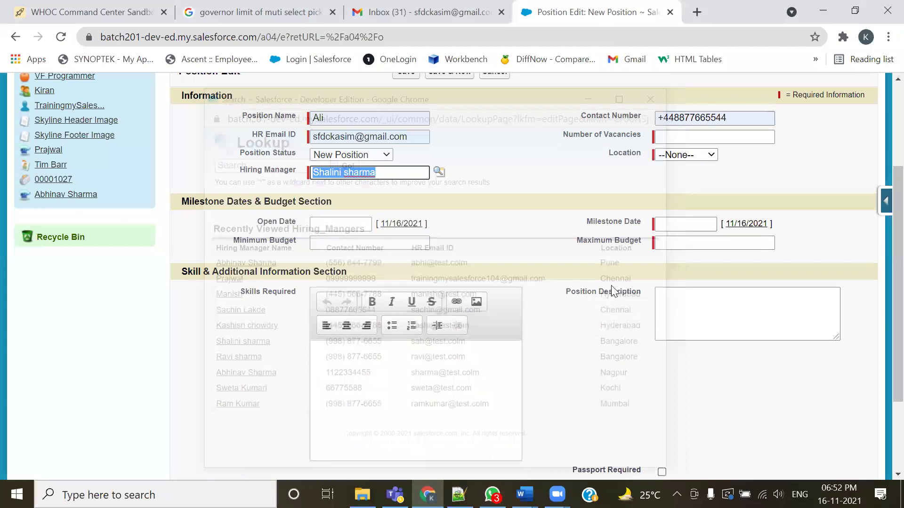
Set the Milestone Date to 11/16/2021 and the Maximum Budget to 600000, and try to save the position.
{"action": "left_click", "coordinate": [746, 223]}
{"action": "left_click", "coordinate": [722, 243]}
{"action": "left_click", "coordinate": [692, 269]}
{"action": "scroll", "coordinate": [537, 368], "scroll_direction": "down", "scroll_amount": 3}
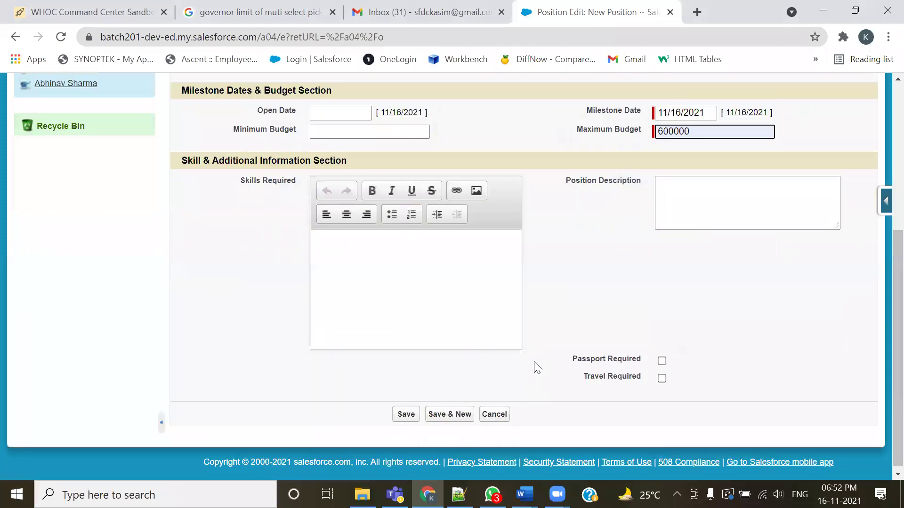
{"action": "scroll", "coordinate": [426, 342], "scroll_direction": "up", "scroll_amount": 8}
{"action": "left_click", "coordinate": [406, 213]}
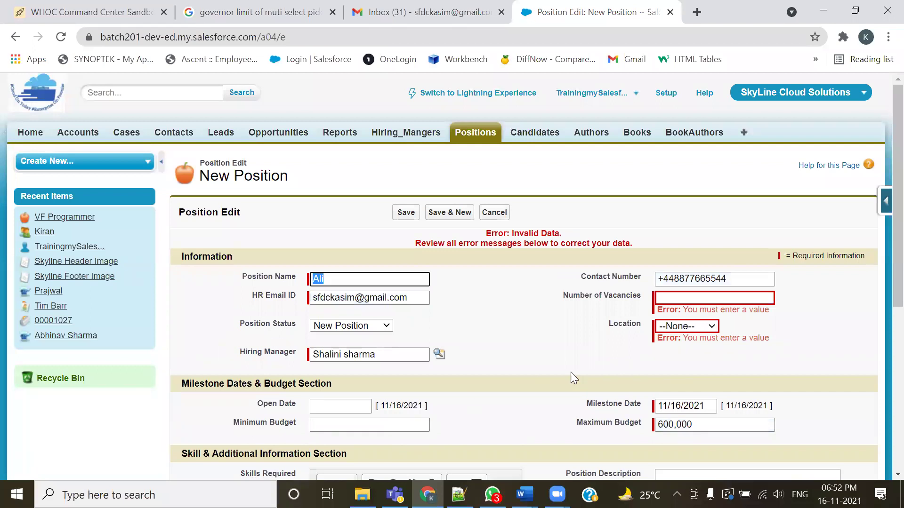
Set the position's Location to Chennai and Number of Vacancies to 10, and save the record.
{"action": "left_click", "coordinate": [678, 327]}
{"action": "left_click", "coordinate": [664, 363]}
{"action": "left_click", "coordinate": [675, 299]}
{"action": "left_click", "coordinate": [675, 321]}
{"action": "left_click", "coordinate": [399, 213]}
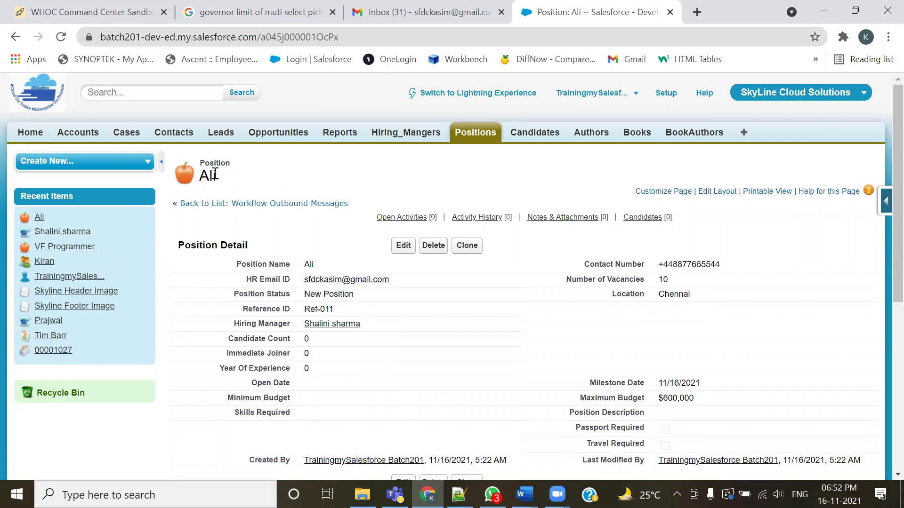
Highlight the new position's heading, HR email, number of vacancies and hiring manager on the record page.
{"action": "left_click_drag", "start_coordinate": [221, 187], "coordinate": [200, 175]}
{"action": "left_click_drag", "start_coordinate": [261, 184], "coordinate": [194, 163]}
{"action": "left_click", "coordinate": [266, 181]}
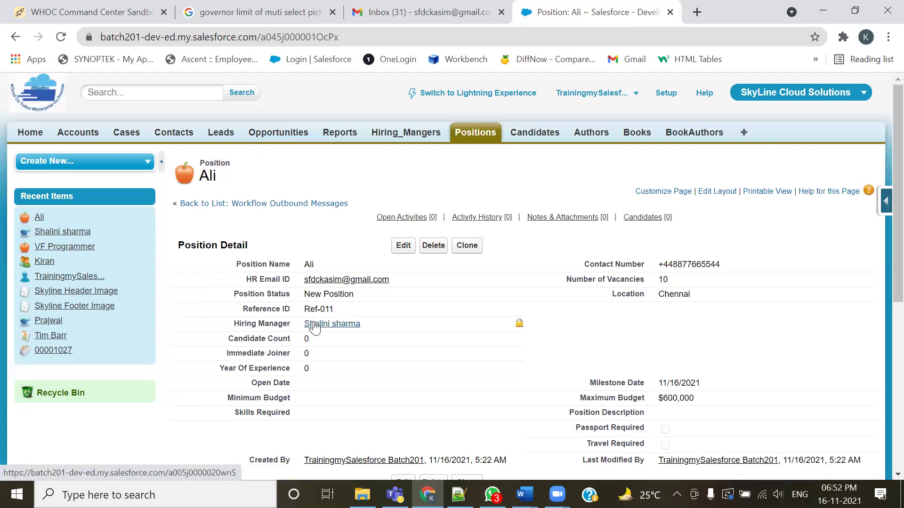
{"action": "mouse_move", "coordinate": [320, 324]}
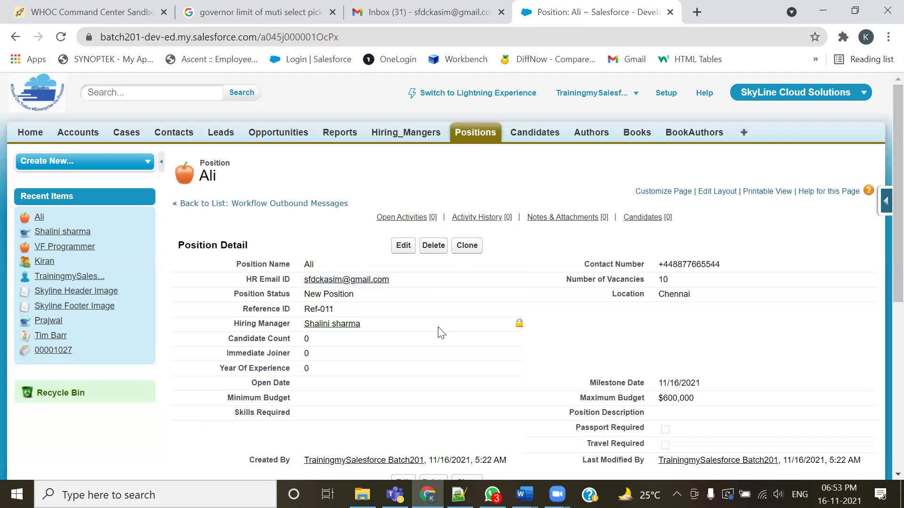
{"action": "left_click_drag", "start_coordinate": [393, 280], "coordinate": [303, 280]}
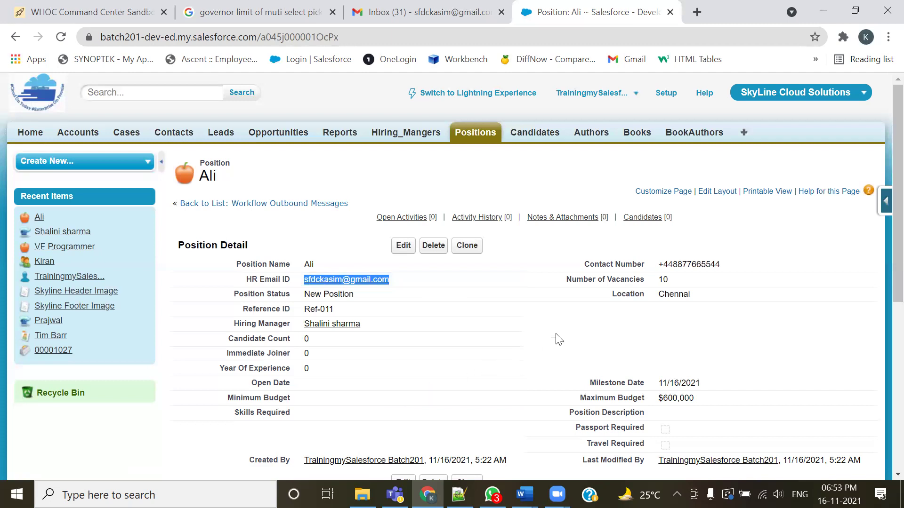
{"action": "left_click_drag", "start_coordinate": [670, 280], "coordinate": [657, 295]}
{"action": "left_click", "coordinate": [382, 330]}
{"action": "left_click_drag", "start_coordinate": [382, 330], "coordinate": [317, 377]}
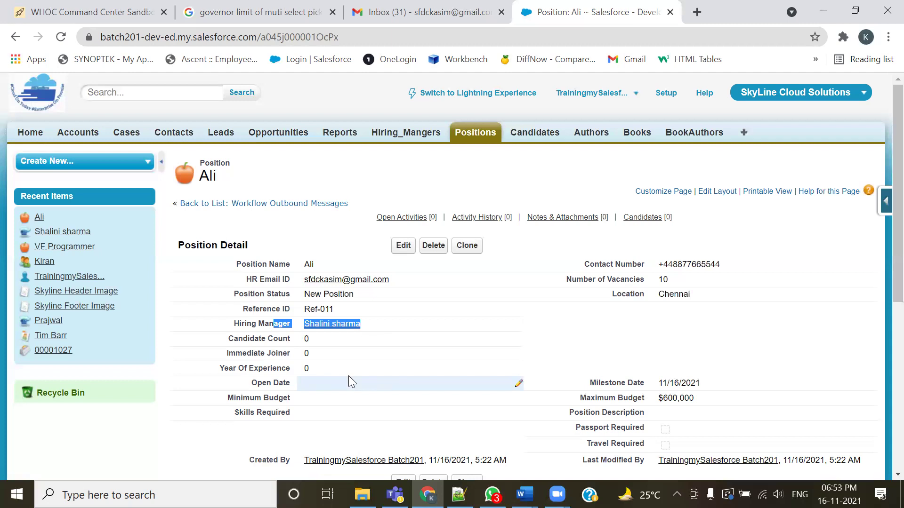
Highlight the Position Name, Number of Vacancies and Milestone Date values, and examine the rest of the record.
{"action": "double_click", "coordinate": [320, 264]}
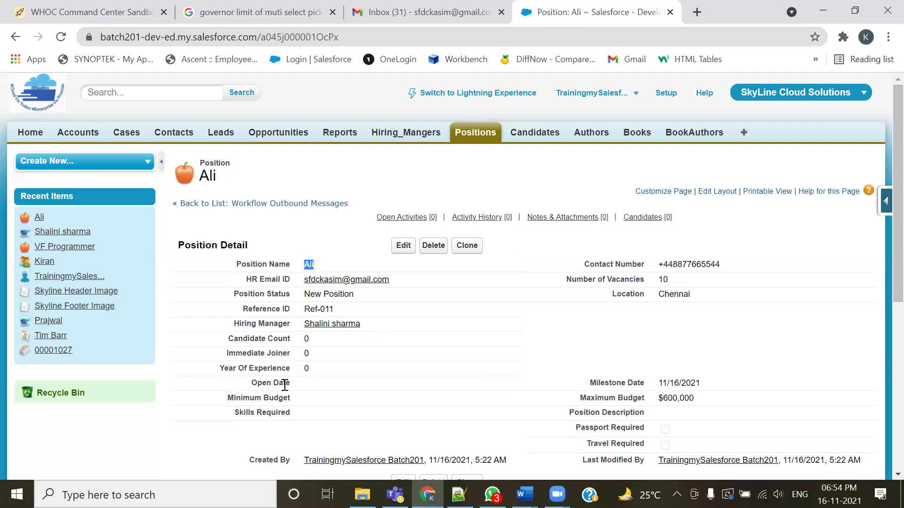
{"action": "double_click", "coordinate": [666, 280]}
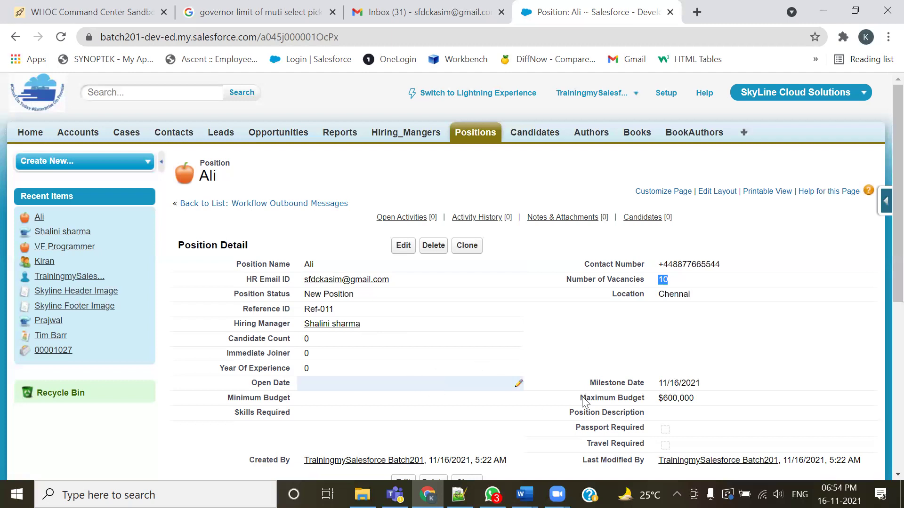
{"action": "scroll", "coordinate": [522, 375], "scroll_direction": "down", "scroll_amount": 1}
{"action": "left_click_drag", "start_coordinate": [707, 309], "coordinate": [647, 307]}
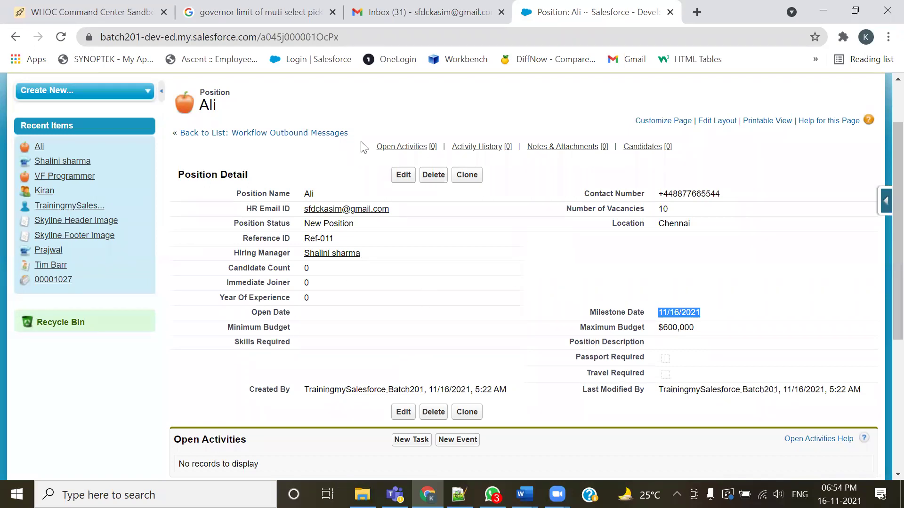
{"action": "left_click", "coordinate": [379, 163]}
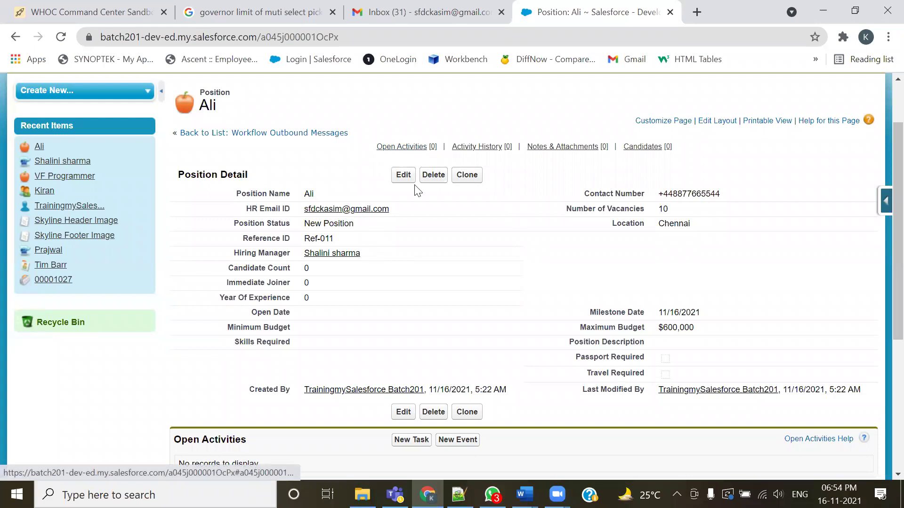
{"action": "scroll", "coordinate": [414, 187], "scroll_direction": "down", "scroll_amount": 1}
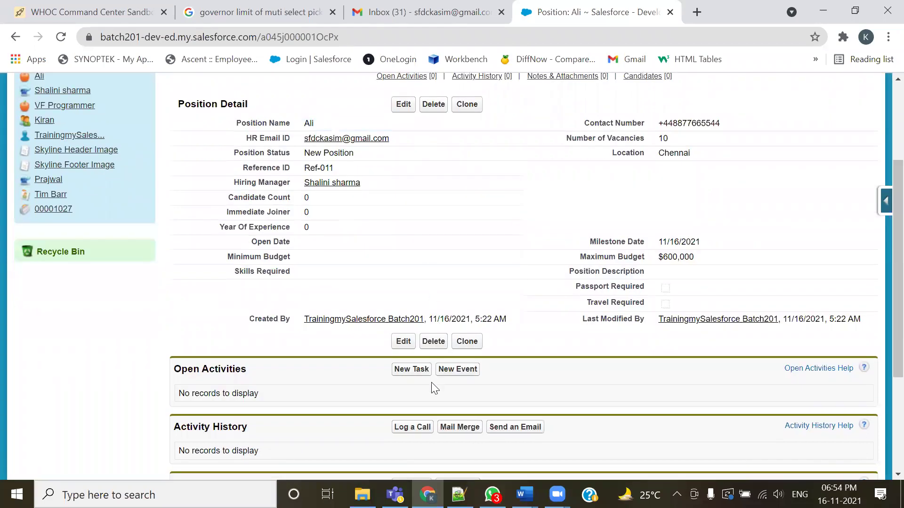
Switch to the Notepad++ notes and highlight the "Created" and "Created and Everytime it is Edited" criteria.
{"action": "key", "text": "alt+Tab"}
{"action": "left_click", "coordinate": [162, 294]}
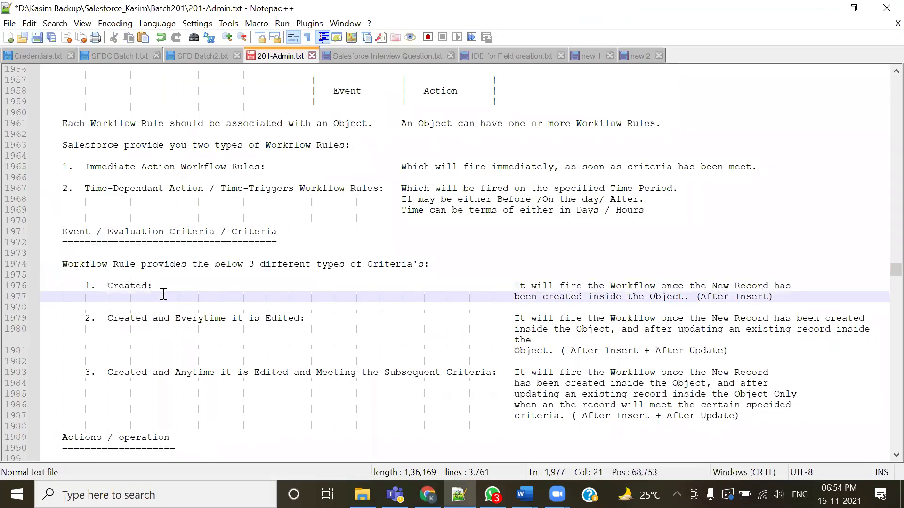
{"action": "left_click_drag", "start_coordinate": [152, 286], "coordinate": [114, 287]}
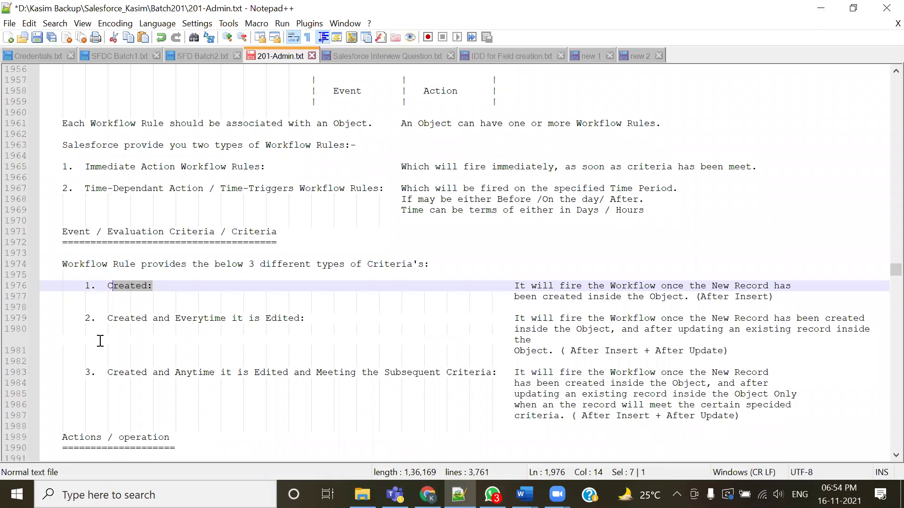
{"action": "left_click_drag", "start_coordinate": [108, 318], "coordinate": [306, 317]}
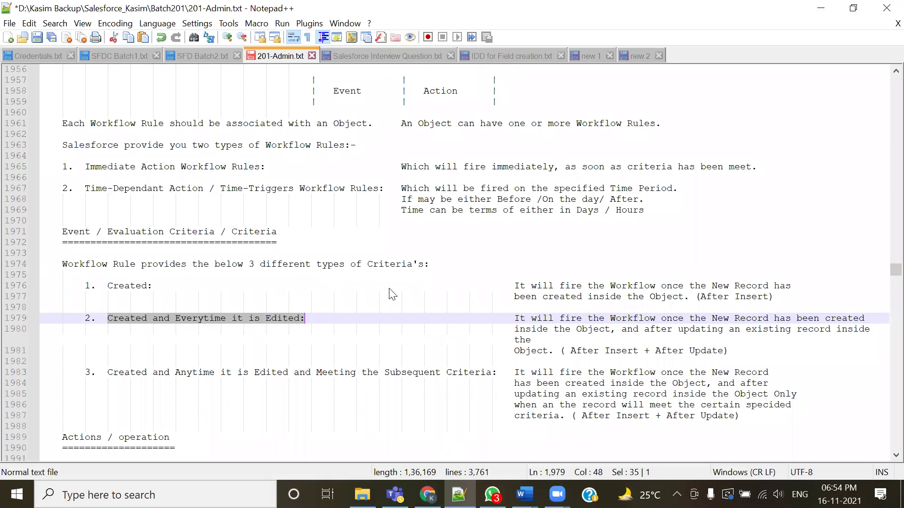
Switch back to Salesforce in Chrome, change the position's name to "SFDC Developer" and save the record.
{"action": "key", "text": "alt+Tab"}
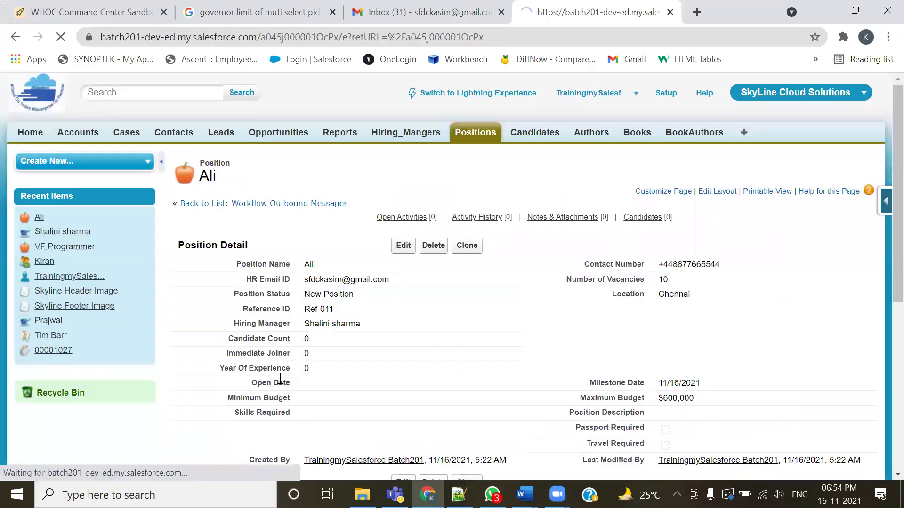
{"action": "left_click", "coordinate": [401, 244]}
{"action": "type", "text": "SFDC"}
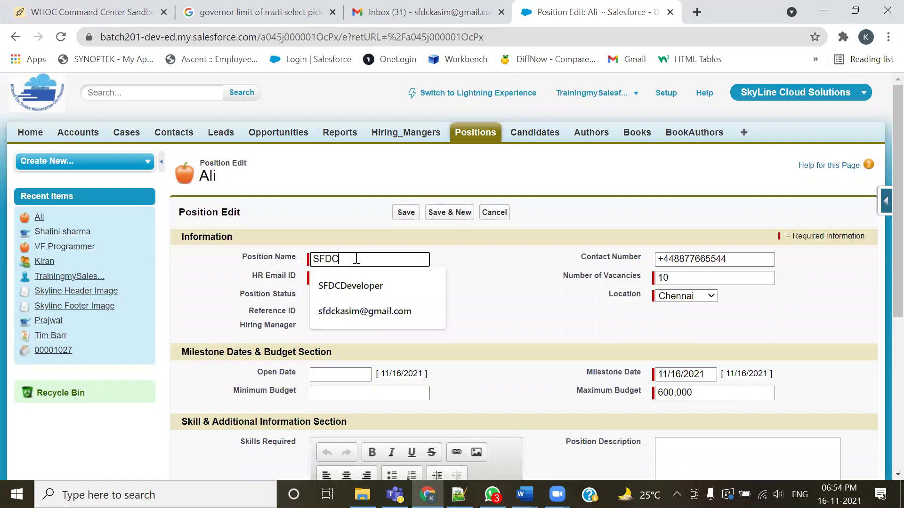
{"action": "key", "text": "Down"}
{"action": "key", "text": "Return"}
{"action": "left_click", "coordinate": [344, 259]}
{"action": "left_click", "coordinate": [405, 213]}
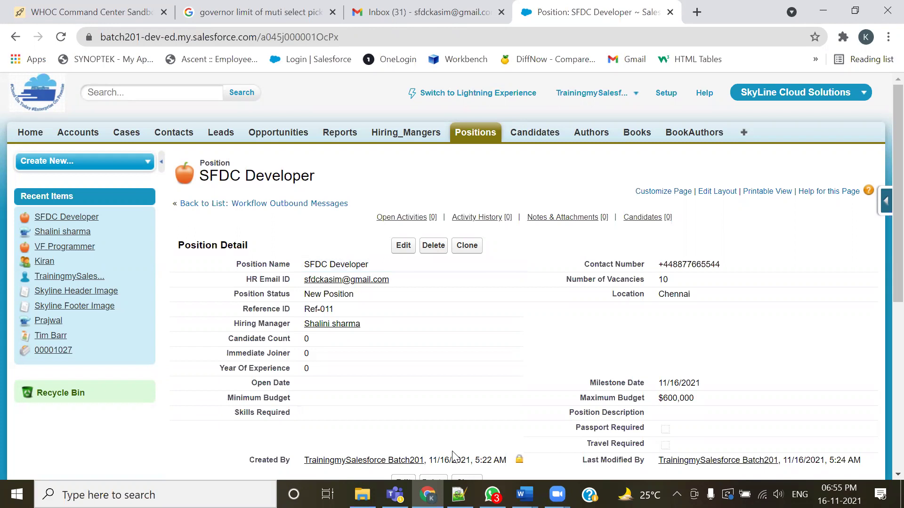
Switch to the Notepad++ notes and compare the "Created and Everytime it is Edited" criterion with "Anytime" in the third criterion.
{"action": "key", "text": "alt+Tab"}
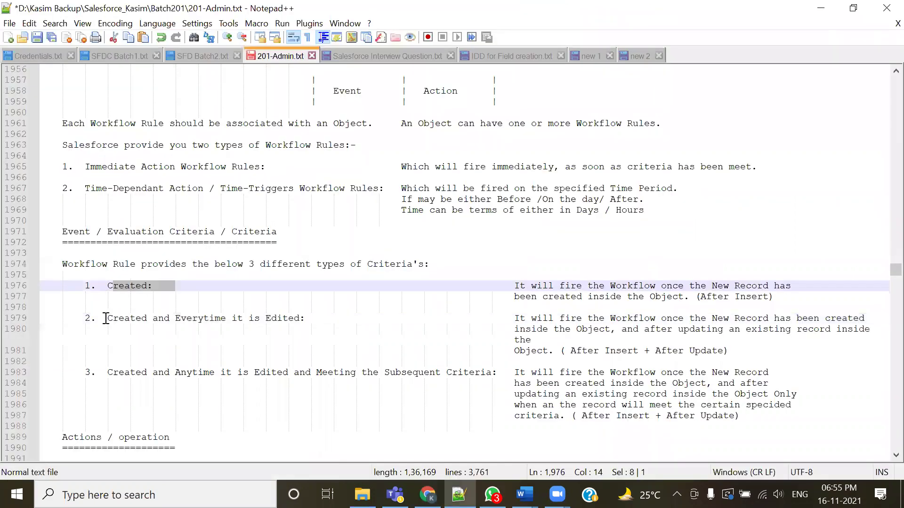
{"action": "left_click_drag", "start_coordinate": [107, 318], "coordinate": [323, 317]}
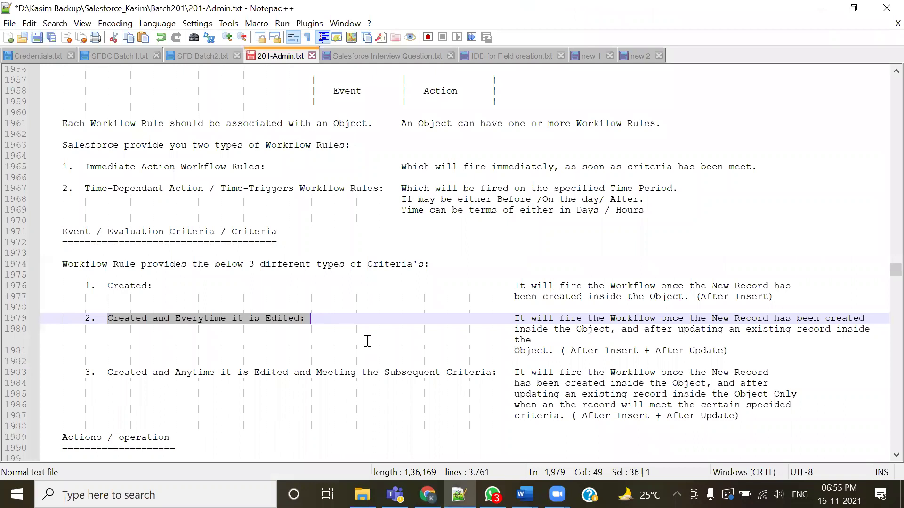
{"action": "scroll", "coordinate": [367, 341], "scroll_direction": "down", "scroll_amount": 1}
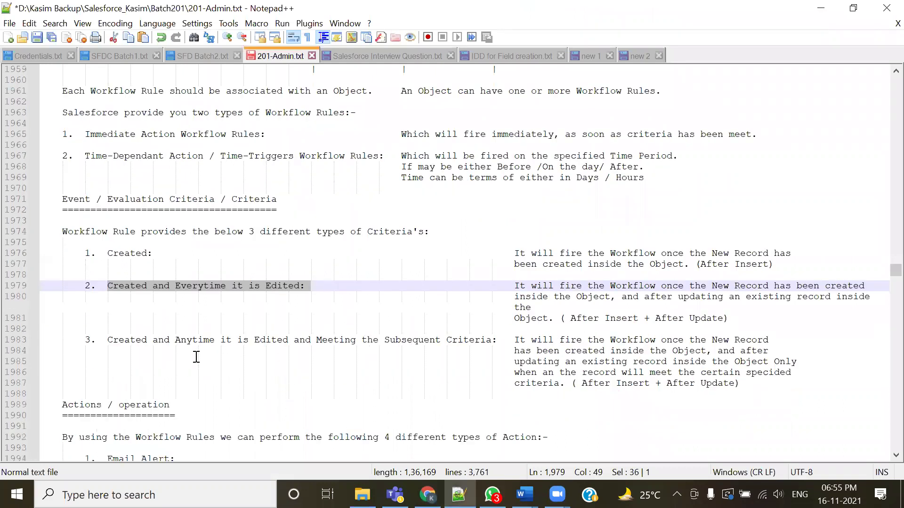
{"action": "left_click", "coordinate": [195, 356]}
{"action": "left_click_drag", "start_coordinate": [104, 287], "coordinate": [336, 285]}
{"action": "double_click", "coordinate": [191, 341]}
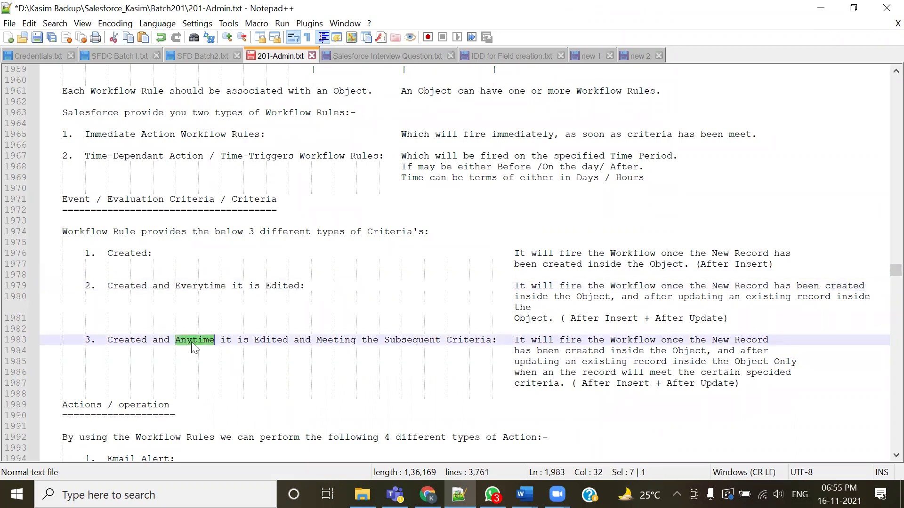
{"action": "left_click", "coordinate": [198, 356]}
{"action": "left_click_drag", "start_coordinate": [107, 286], "coordinate": [311, 286]}
Highlight the third criterion's parts: creation, editing, and "and Meeting the Subsequent Criteria".
{"action": "left_click_drag", "start_coordinate": [106, 341], "coordinate": [299, 345]}
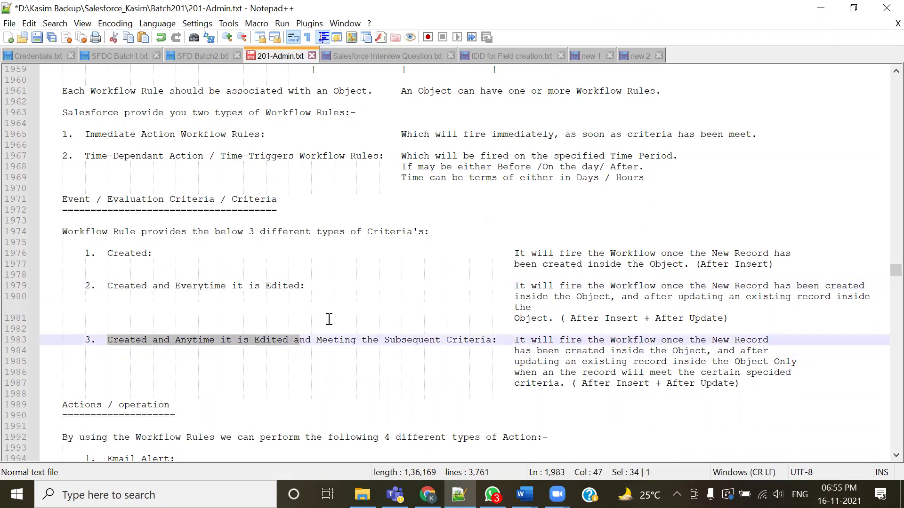
{"action": "left_click", "coordinate": [316, 340]}
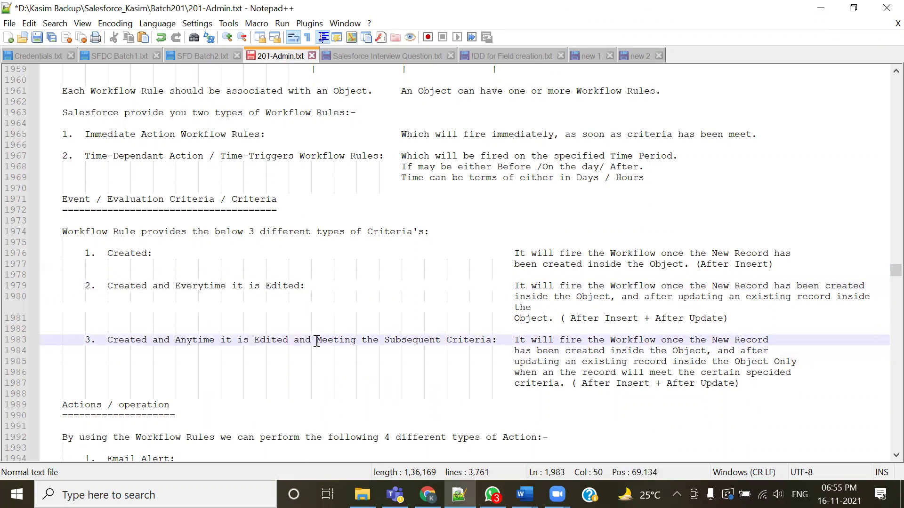
{"action": "left_click_drag", "start_coordinate": [299, 339], "coordinate": [500, 340]}
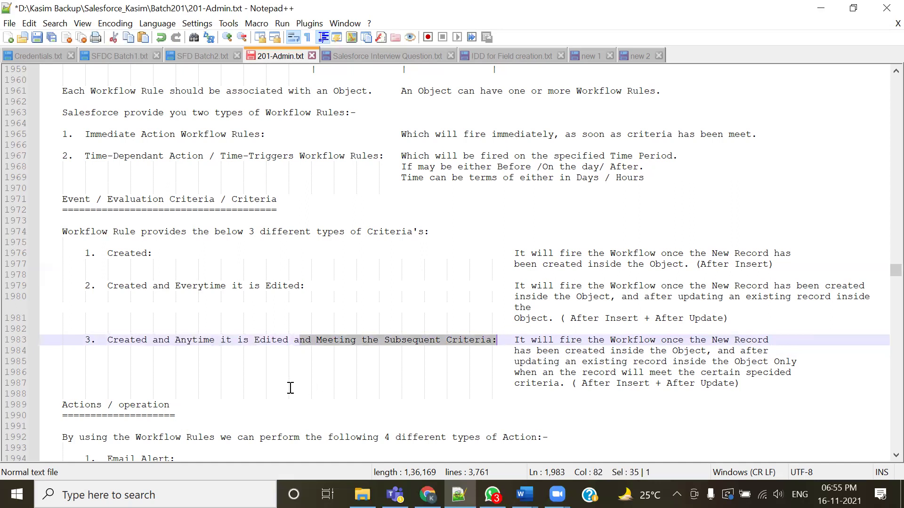
{"action": "left_click_drag", "start_coordinate": [107, 340], "coordinate": [153, 340]}
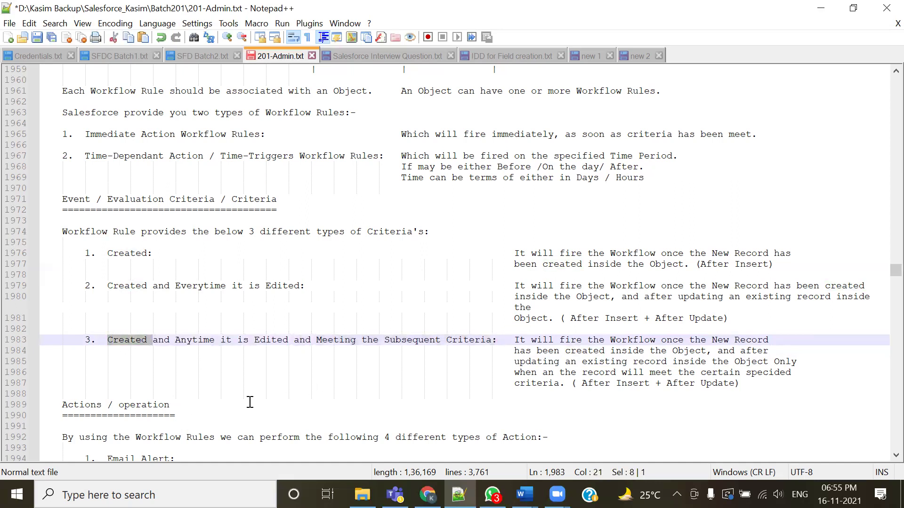
{"action": "double_click", "coordinate": [265, 340]}
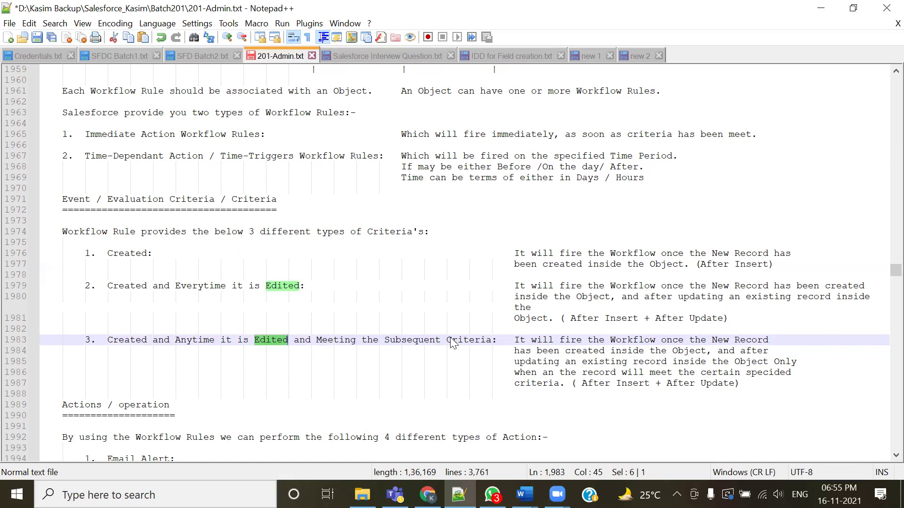
Switch to Salesforce in Chrome, set the SFDC Developer position's status to Closed, save it and highlight the HR email.
{"action": "key", "text": "alt+Tab"}
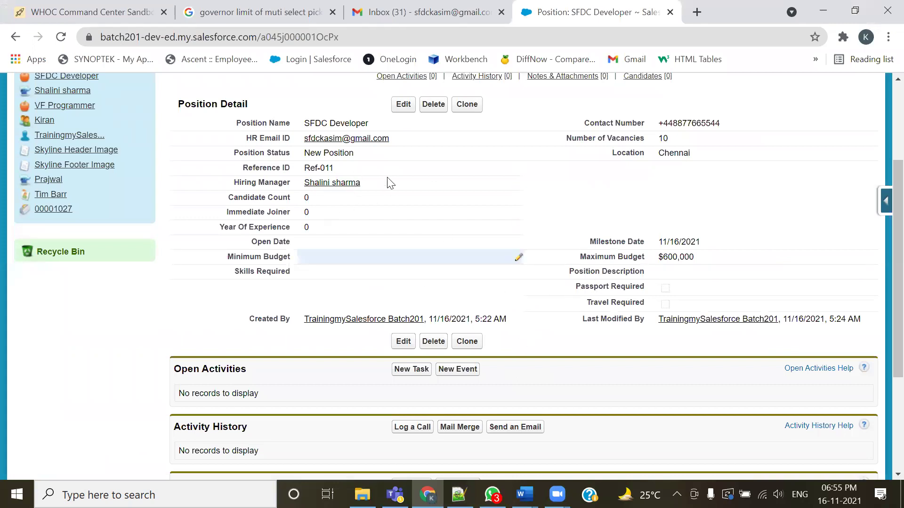
{"action": "left_click", "coordinate": [402, 104]}
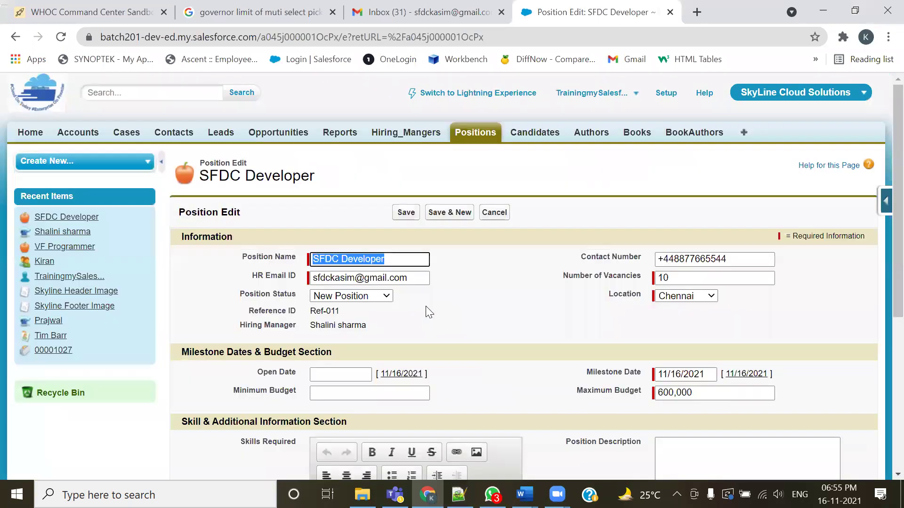
{"action": "left_click", "coordinate": [389, 297]}
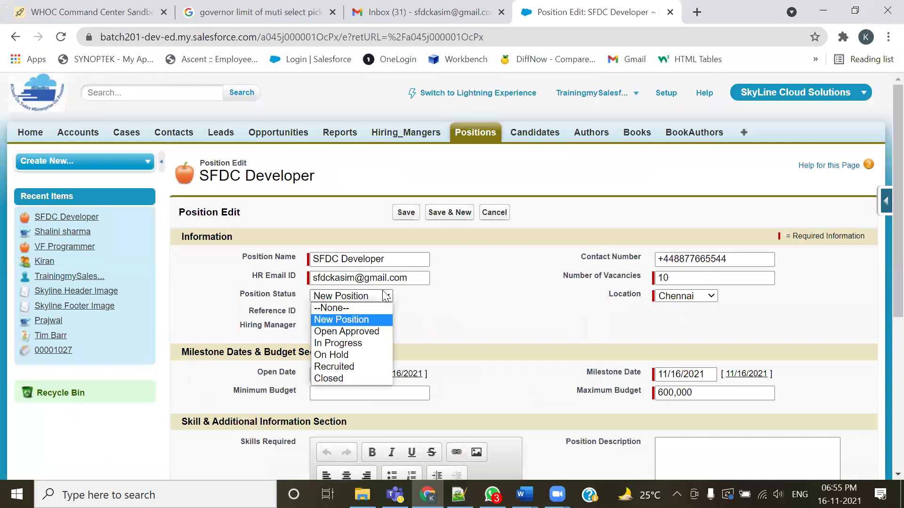
{"action": "left_click", "coordinate": [358, 378]}
{"action": "left_click", "coordinate": [406, 215]}
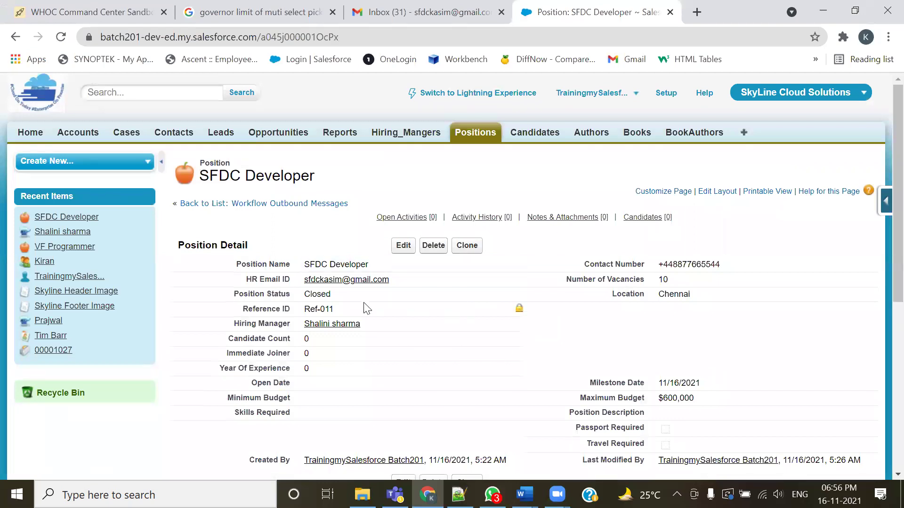
{"action": "double_click", "coordinate": [338, 296]}
{"action": "left_click_drag", "start_coordinate": [390, 279], "coordinate": [293, 283]}
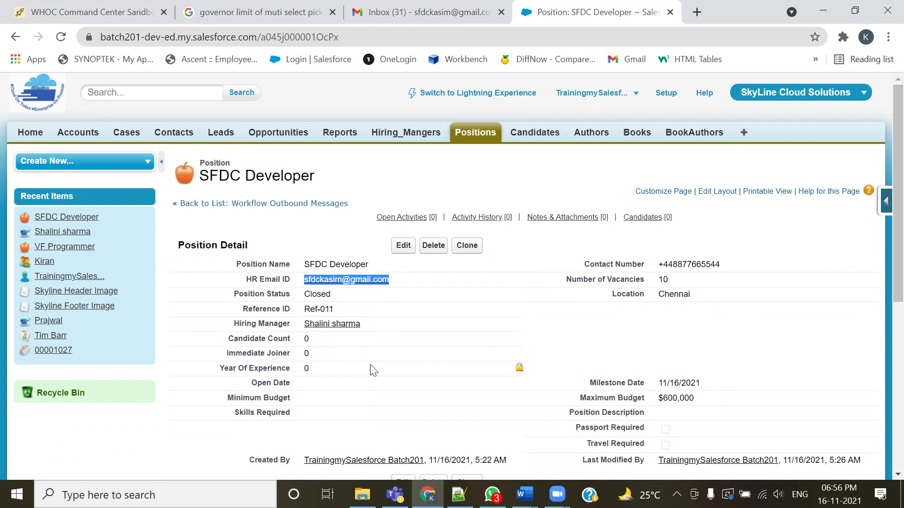
Open the Merck Inc account, set its Active field to No and save the record.
{"action": "left_click", "coordinate": [78, 134]}
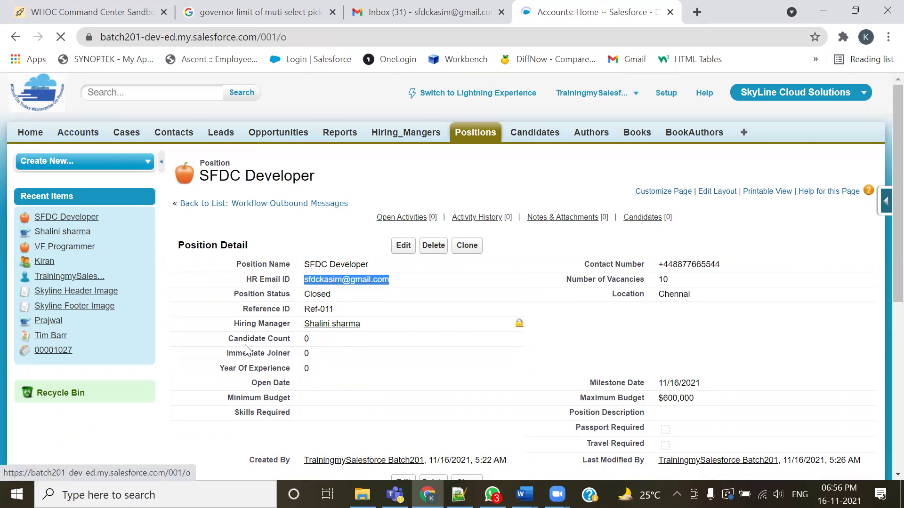
{"action": "left_click", "coordinate": [200, 281]}
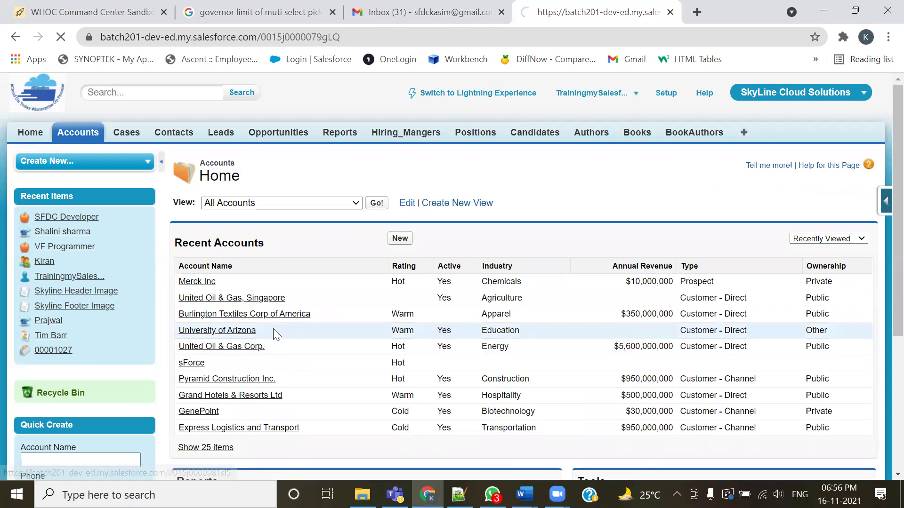
{"action": "scroll", "coordinate": [284, 334], "scroll_direction": "down", "scroll_amount": 8}
{"action": "double_click", "coordinate": [313, 210]}
{"action": "left_click", "coordinate": [337, 210]}
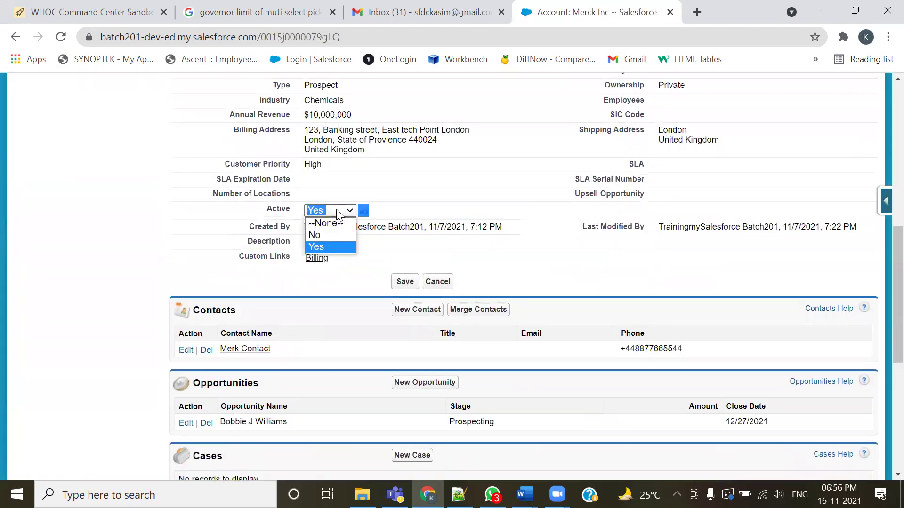
{"action": "left_click", "coordinate": [331, 236]}
{"action": "left_click", "coordinate": [406, 281]}
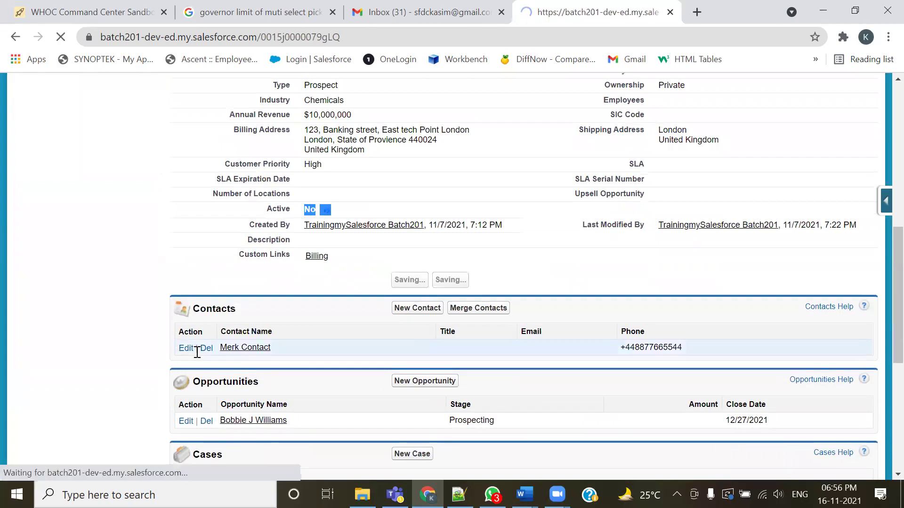
{"action": "scroll", "coordinate": [198, 355], "scroll_direction": "down", "scroll_amount": 3}
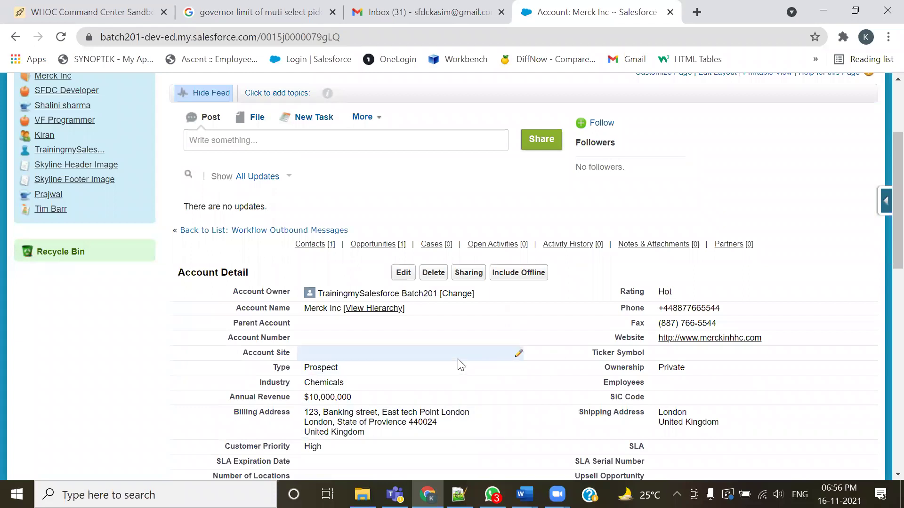
{"action": "scroll", "coordinate": [234, 186], "scroll_direction": "up", "scroll_amount": 3}
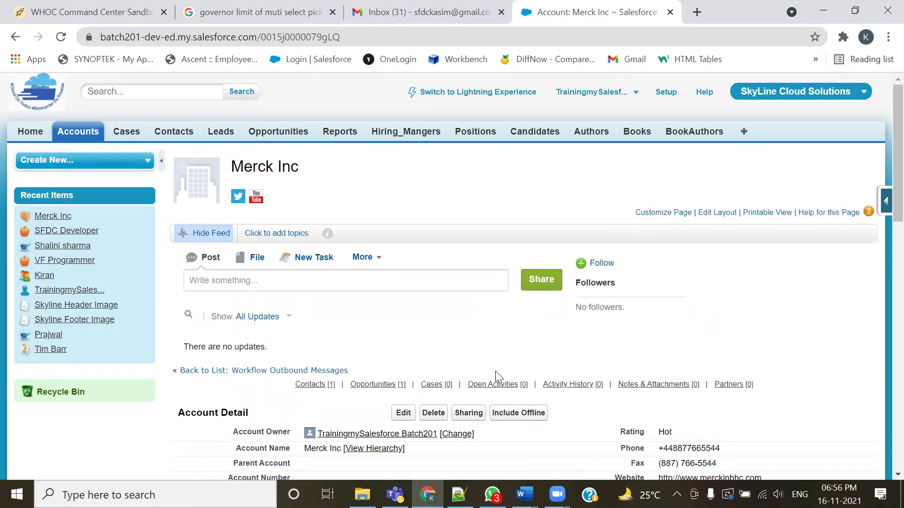
{"action": "scroll", "coordinate": [495, 378], "scroll_direction": "down", "scroll_amount": 2}
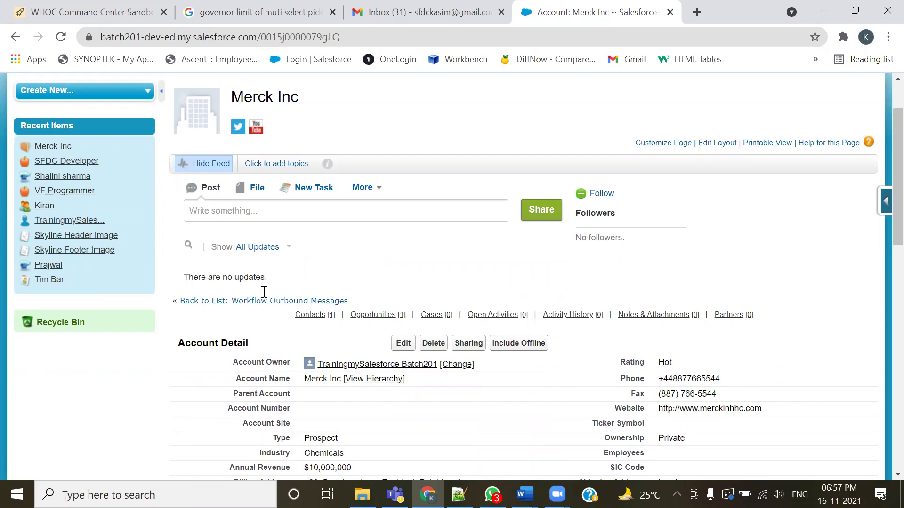
Switch to the Notepad++ notes and highlight each of the three criteria, ending with "Meeting the Subsequent Criteria".
{"action": "key", "text": "alt+Tab"}
{"action": "left_click", "coordinate": [106, 253]}
{"action": "left_click_drag", "start_coordinate": [105, 253], "coordinate": [401, 353]}
{"action": "left_click", "coordinate": [348, 423]}
{"action": "left_click_drag", "start_coordinate": [107, 253], "coordinate": [153, 253]}
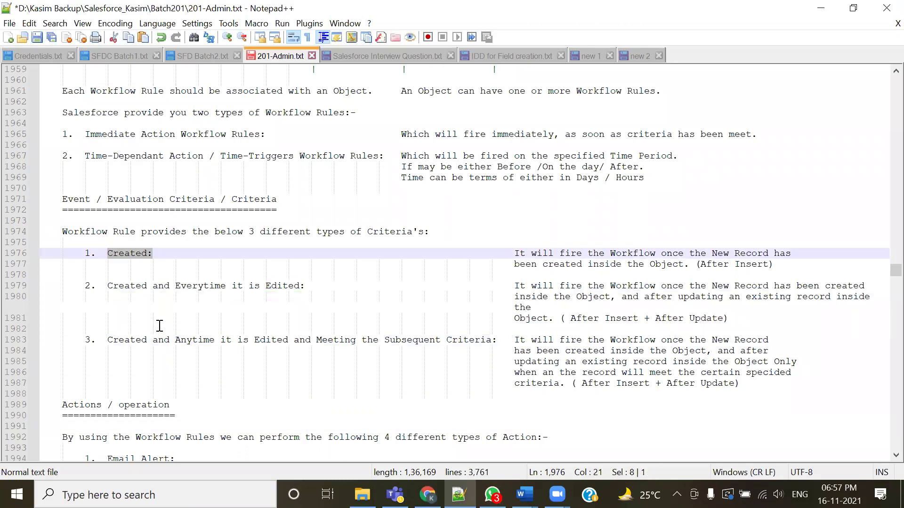
{"action": "left_click_drag", "start_coordinate": [108, 285], "coordinate": [325, 294]}
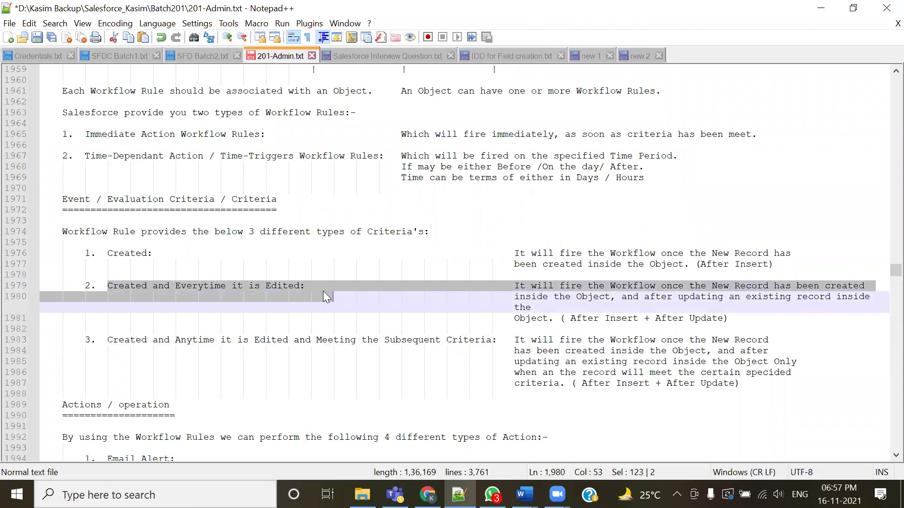
{"action": "left_click_drag", "start_coordinate": [107, 340], "coordinate": [309, 352]}
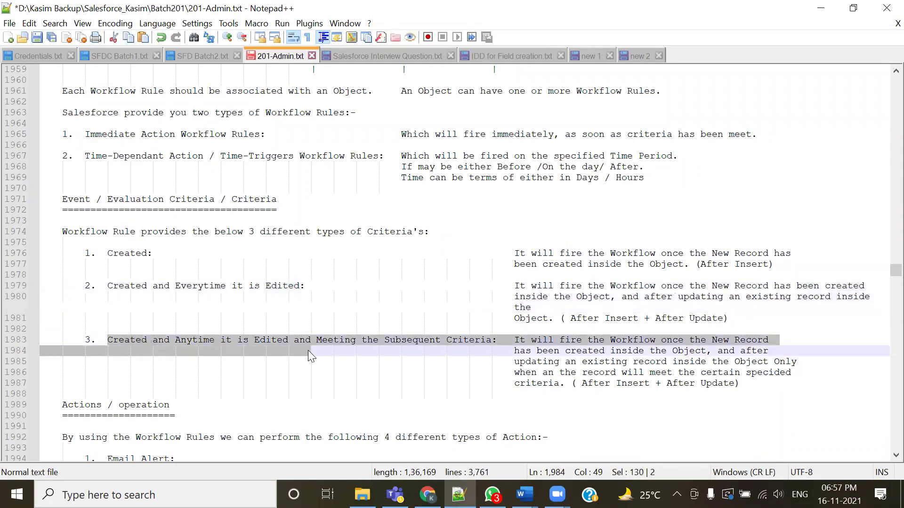
{"action": "left_click", "coordinate": [322, 386]}
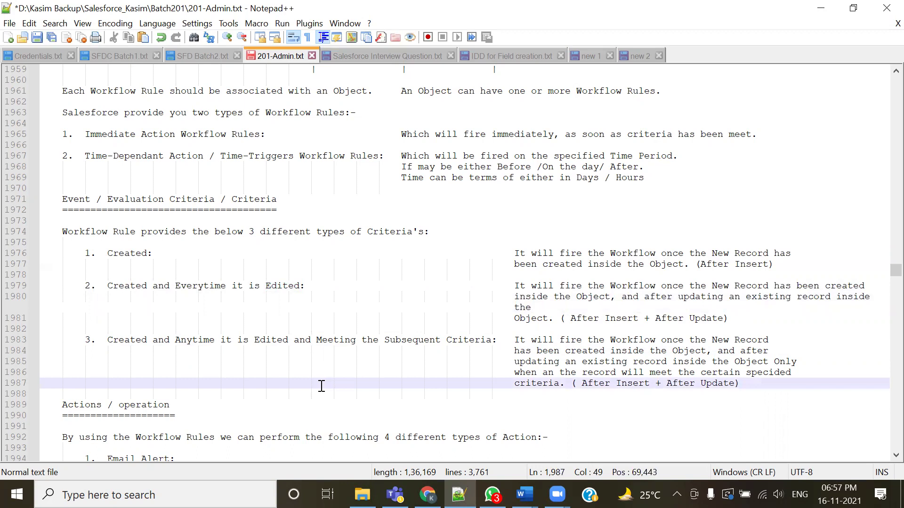
{"action": "left_click_drag", "start_coordinate": [311, 339], "coordinate": [488, 344]}
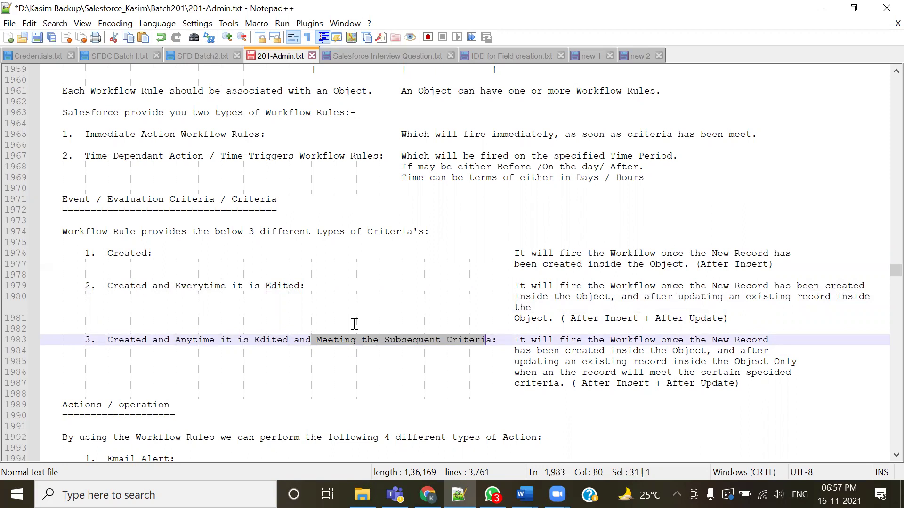
Highlight the four workflow actions in the notes: Email Alert, Field Update, Assigning a New Task and Sending an Outbound Message.
{"action": "scroll", "coordinate": [355, 324], "scroll_direction": "down", "scroll_amount": 6}
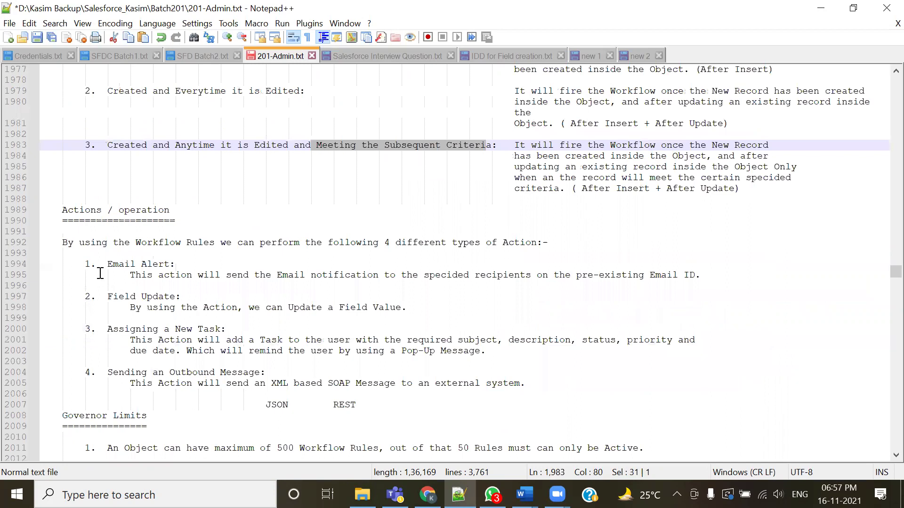
{"action": "left_click_drag", "start_coordinate": [96, 264], "coordinate": [147, 266]}
{"action": "left_click_drag", "start_coordinate": [107, 297], "coordinate": [158, 297]}
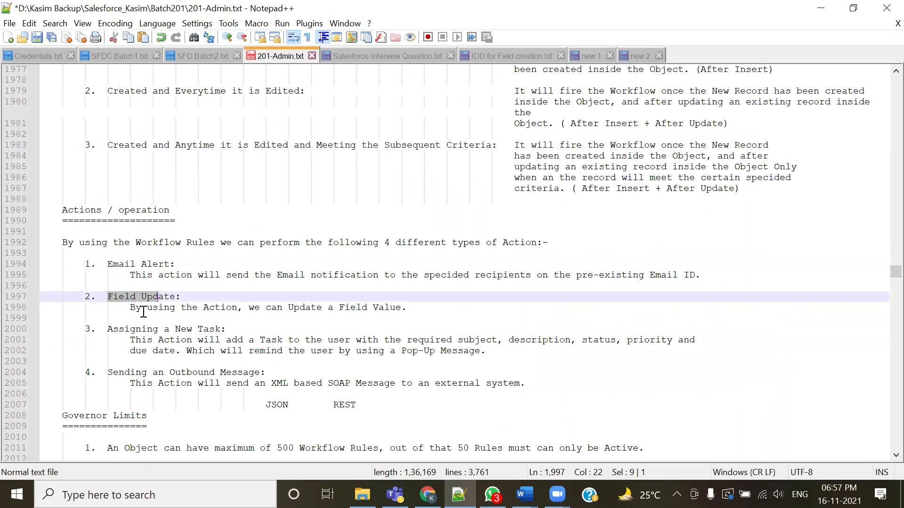
{"action": "left_click_drag", "start_coordinate": [106, 330], "coordinate": [202, 331]}
{"action": "left_click_drag", "start_coordinate": [108, 374], "coordinate": [260, 374]}
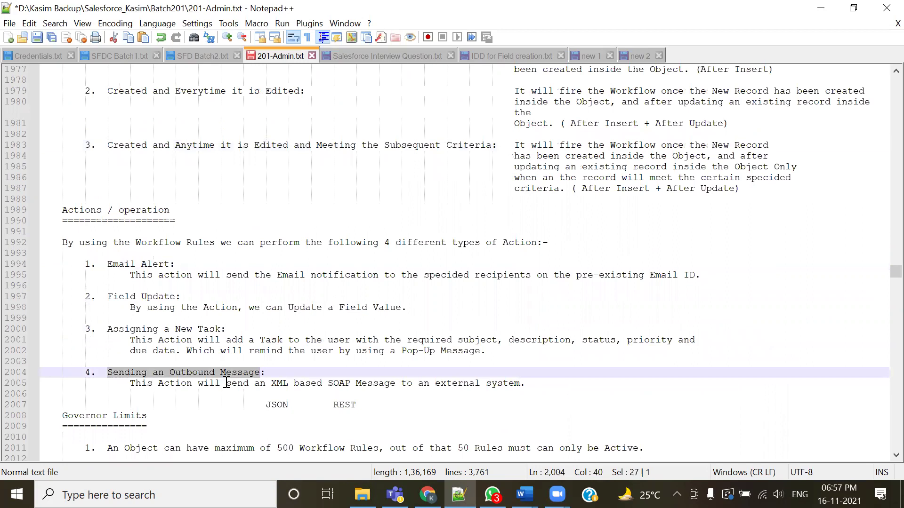
Go back to the Event and Action diagram in the notes and highlight its two parts.
{"action": "scroll", "coordinate": [226, 383], "scroll_direction": "up", "scroll_amount": 5}
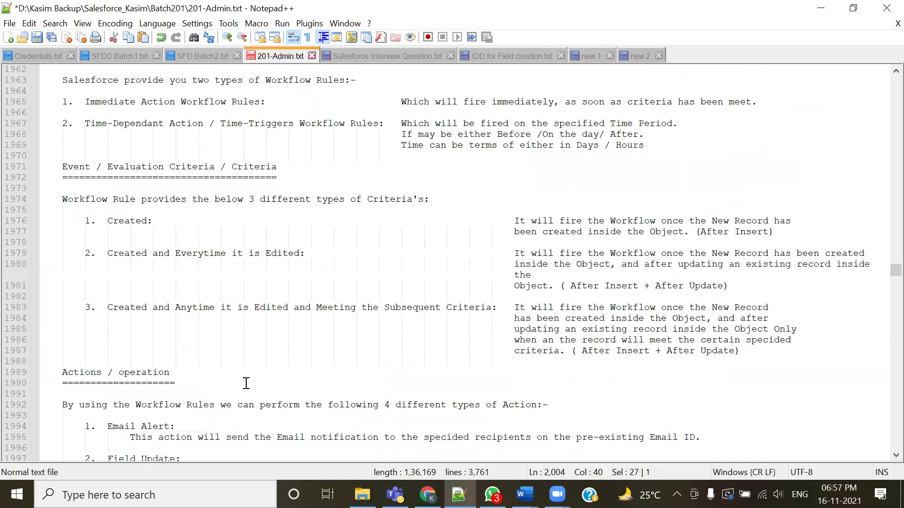
{"action": "scroll", "coordinate": [246, 383], "scroll_direction": "up", "scroll_amount": 3}
{"action": "left_click_drag", "start_coordinate": [333, 122], "coordinate": [497, 123]}
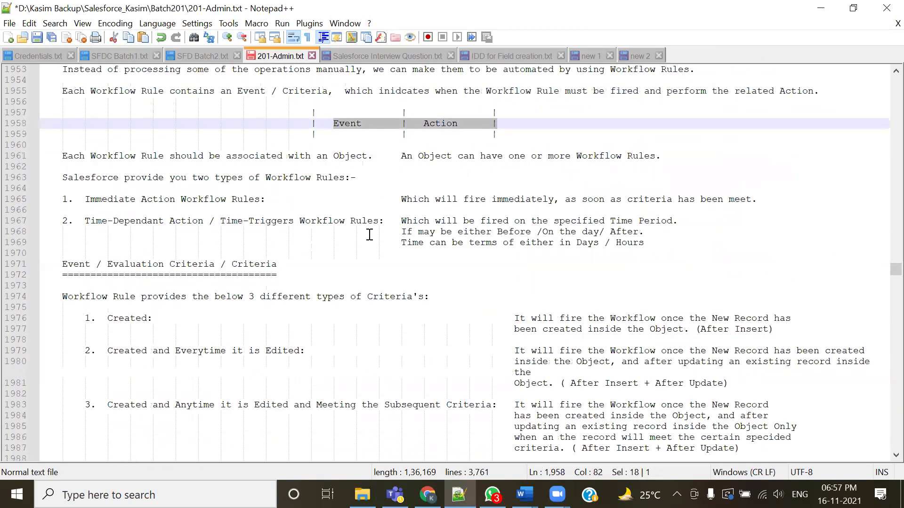
{"action": "left_click", "coordinate": [349, 123]}
{"action": "double_click", "coordinate": [434, 124]}
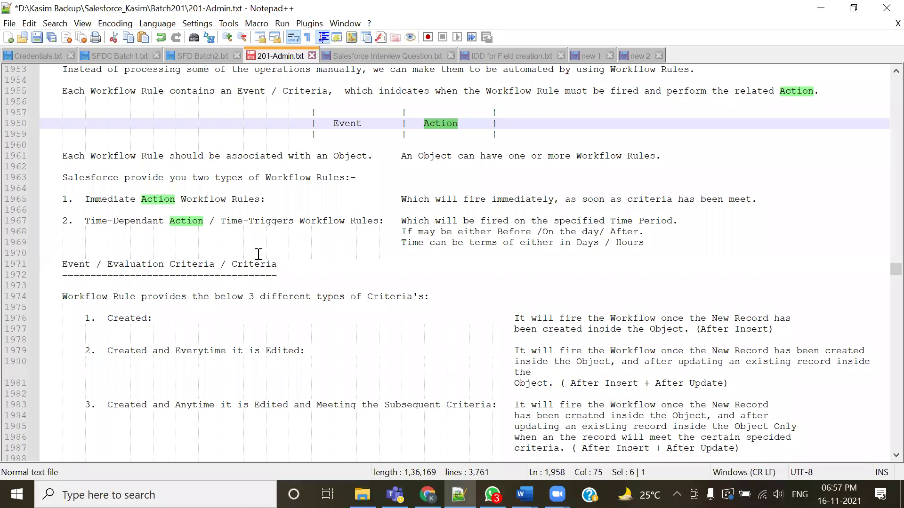
Highlight the first criterion with "Insert" in its description, and the second criterion with "Insert + After Update".
{"action": "scroll", "coordinate": [218, 292], "scroll_direction": "down", "scroll_amount": 2}
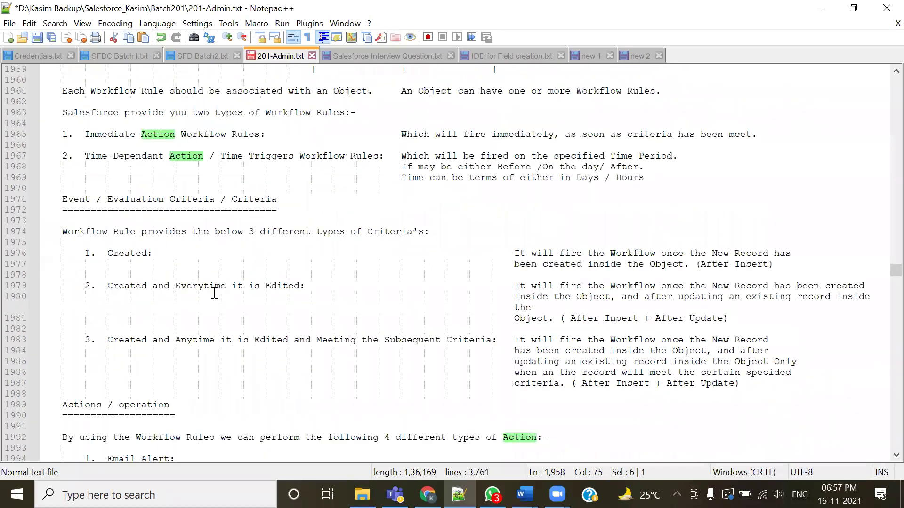
{"action": "left_click_drag", "start_coordinate": [108, 253], "coordinate": [154, 263]}
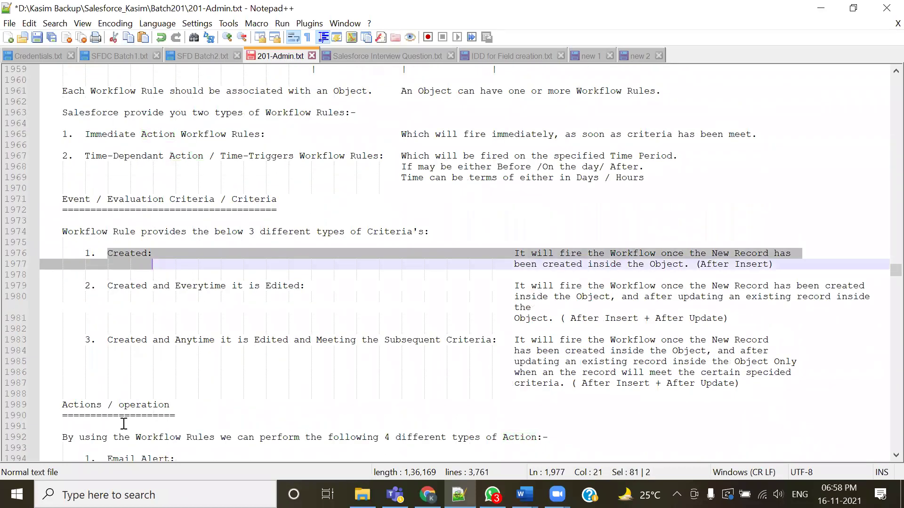
{"action": "left_click", "coordinate": [723, 256]}
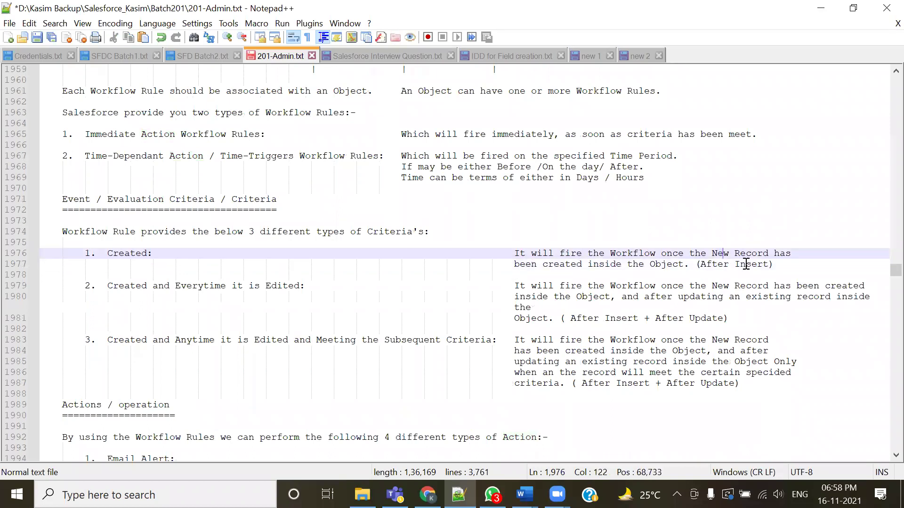
{"action": "double_click", "coordinate": [746, 264]}
{"action": "left_click", "coordinate": [107, 286]}
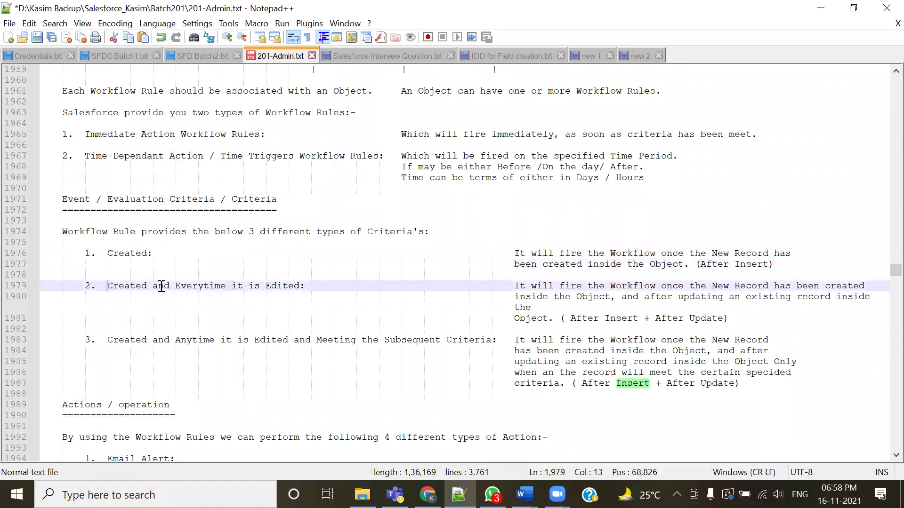
{"action": "left_click_drag", "start_coordinate": [161, 286], "coordinate": [335, 287]}
{"action": "left_click_drag", "start_coordinate": [599, 318], "coordinate": [700, 318]}
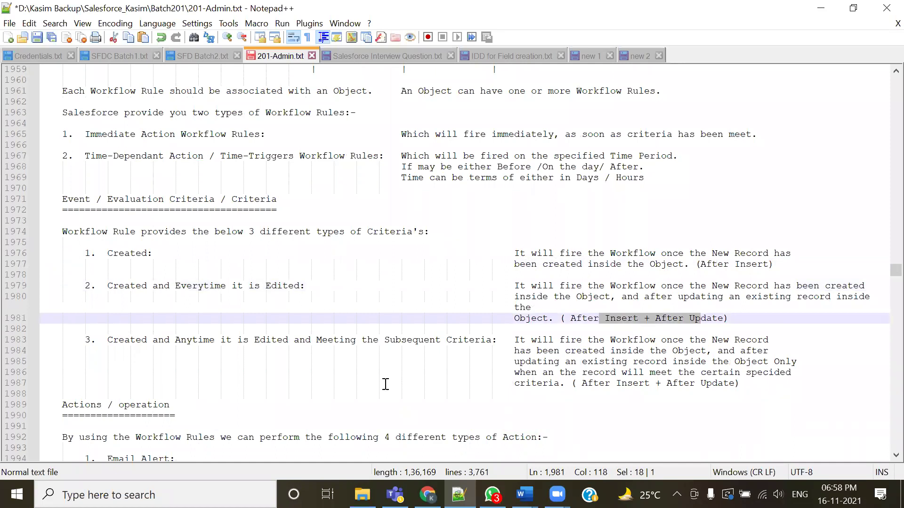
Compare the second and third criteria by highlighting each, including the third's "Meeting the Subsequent Criteria" condition.
{"action": "left_click_drag", "start_coordinate": [90, 339], "coordinate": [491, 344]}
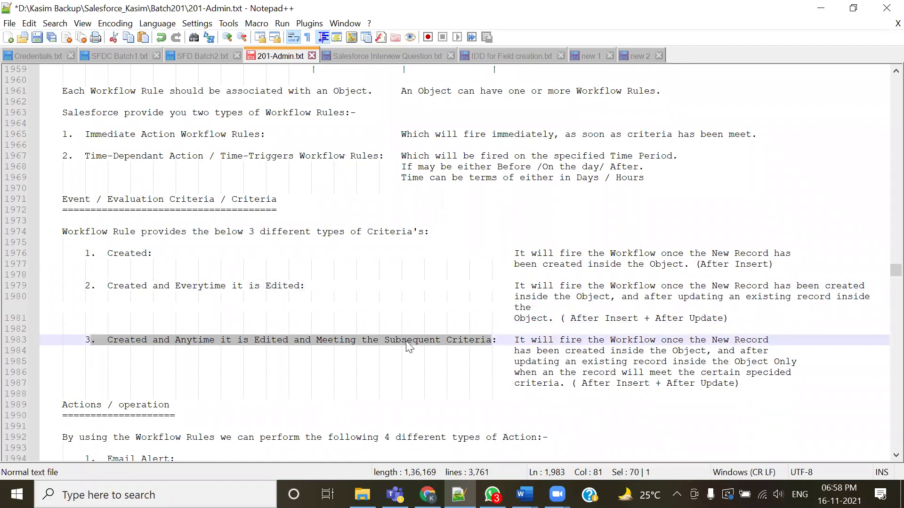
{"action": "left_click", "coordinate": [432, 369]}
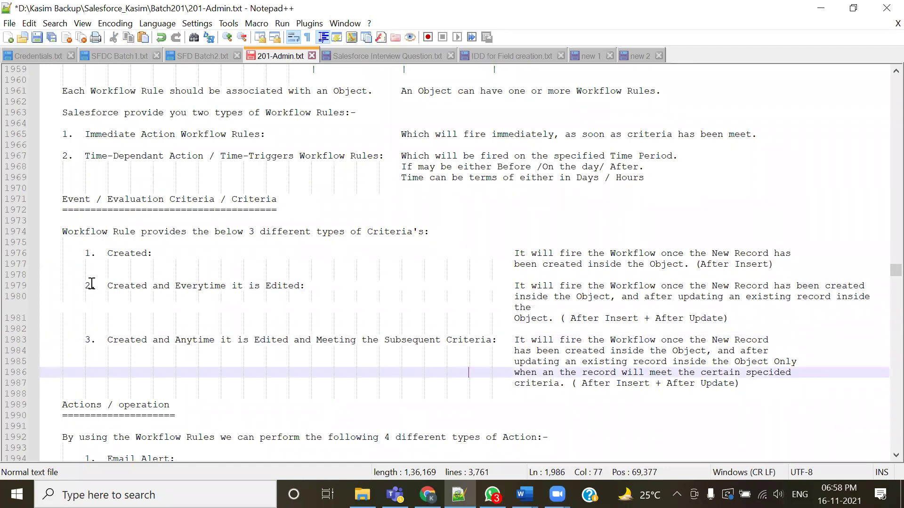
{"action": "left_click_drag", "start_coordinate": [91, 285], "coordinate": [332, 311]}
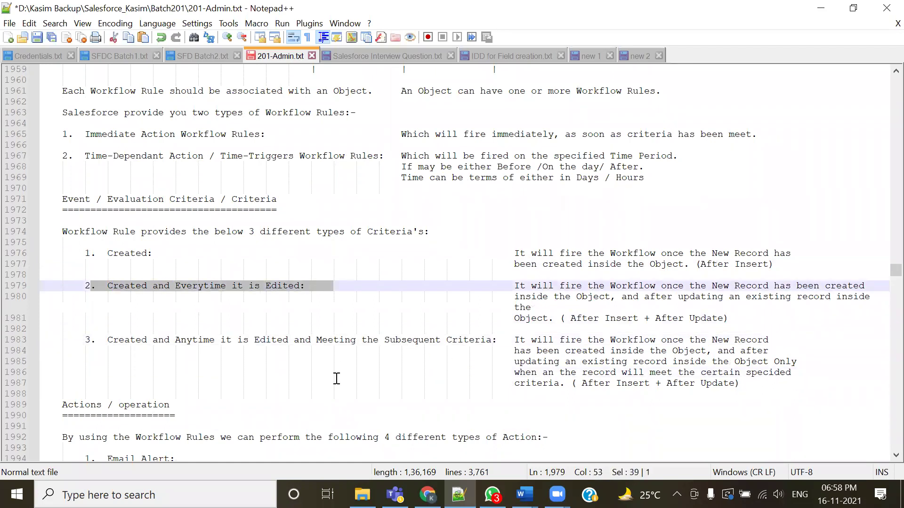
{"action": "left_click_drag", "start_coordinate": [305, 339], "coordinate": [492, 340]}
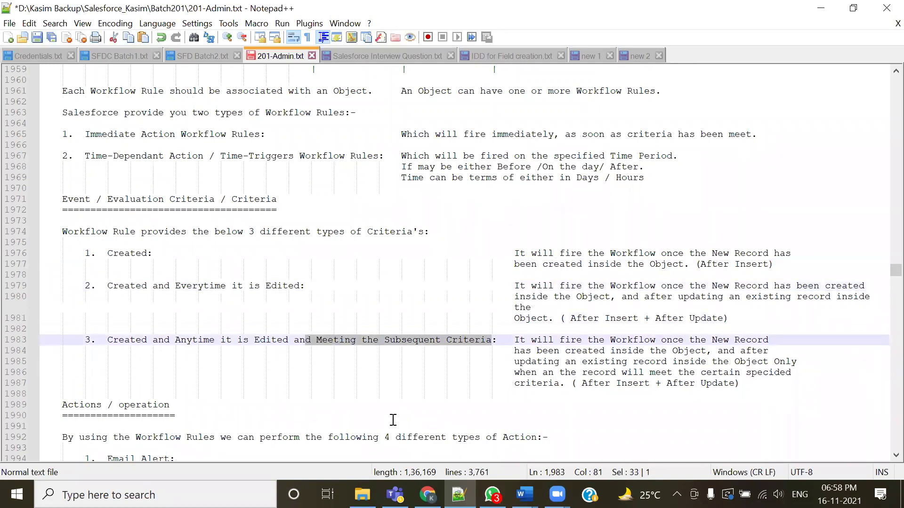
{"action": "left_click", "coordinate": [416, 379]}
Highlight the wording of "Created and Anytime it is Edited and Meeting the Subsequent Criteria" again, then clear the selection.
{"action": "left_click_drag", "start_coordinate": [107, 339], "coordinate": [479, 337]}
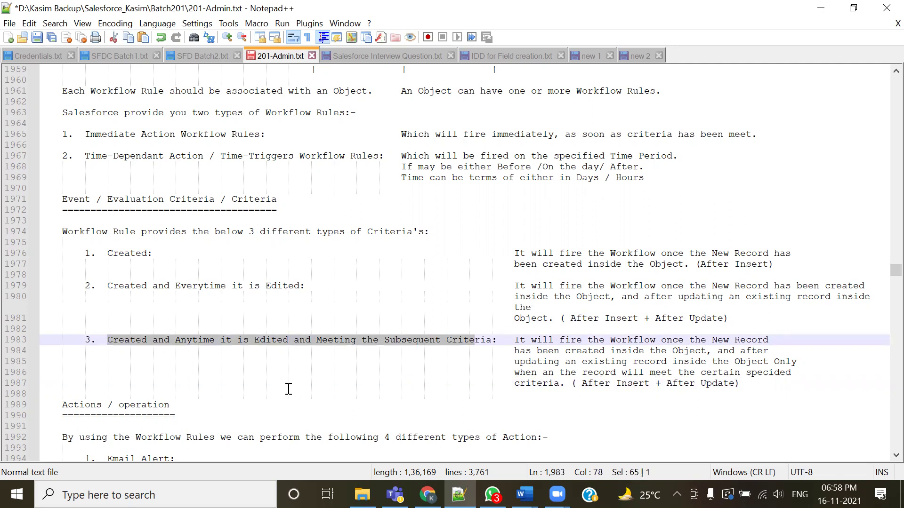
{"action": "left_click", "coordinate": [266, 394]}
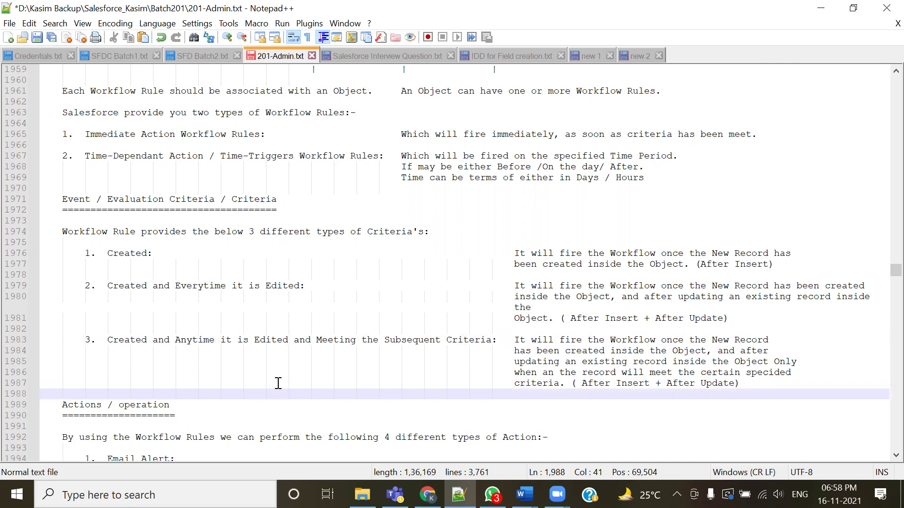
{"action": "left_click_drag", "start_coordinate": [330, 350], "coordinate": [408, 344]}
{"action": "left_click", "coordinate": [375, 372]}
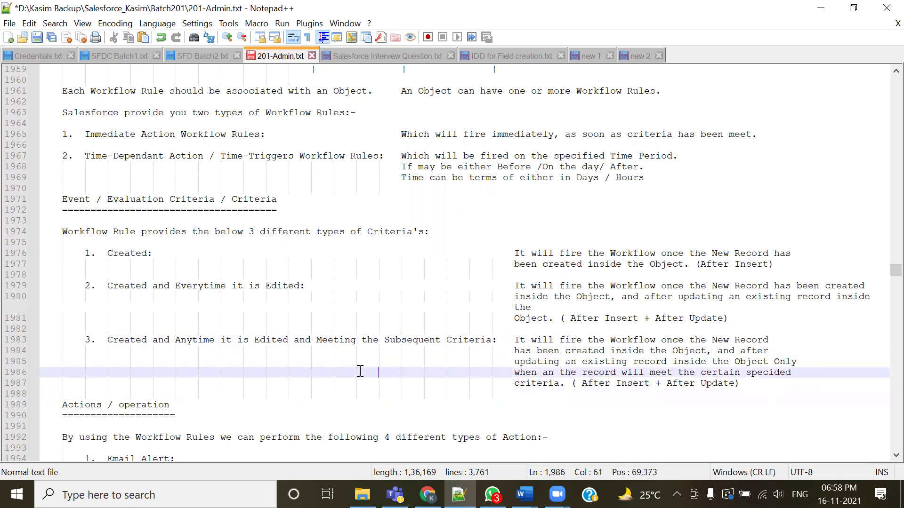
Highlight the third criterion's "Meeting the Subsequent" wording, then the Event / Evaluation Criteria heading and the first two criteria.
{"action": "left_click_drag", "start_coordinate": [335, 340], "coordinate": [446, 340]}
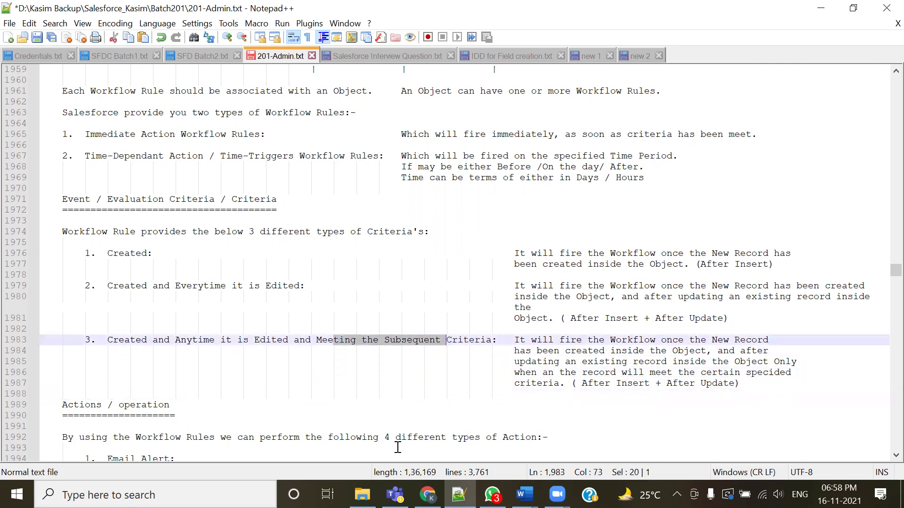
{"action": "left_click", "coordinate": [399, 387]}
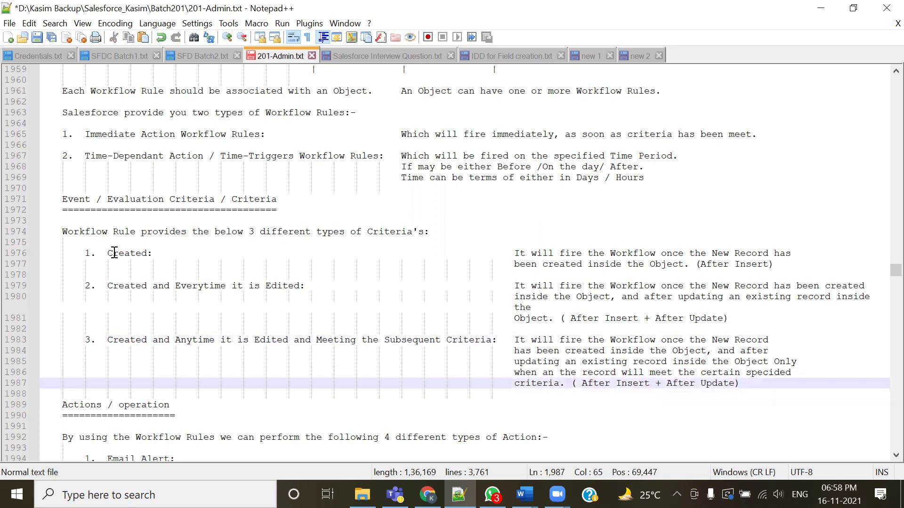
{"action": "left_click_drag", "start_coordinate": [106, 253], "coordinate": [162, 253]}
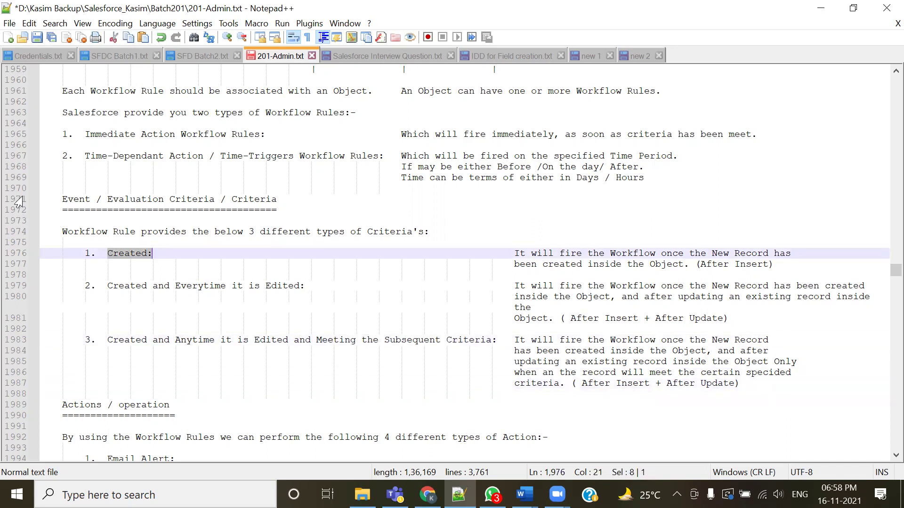
{"action": "left_click_drag", "start_coordinate": [68, 199], "coordinate": [220, 199]}
{"action": "left_click_drag", "start_coordinate": [107, 254], "coordinate": [152, 253]}
{"action": "left_click_drag", "start_coordinate": [92, 287], "coordinate": [328, 298]}
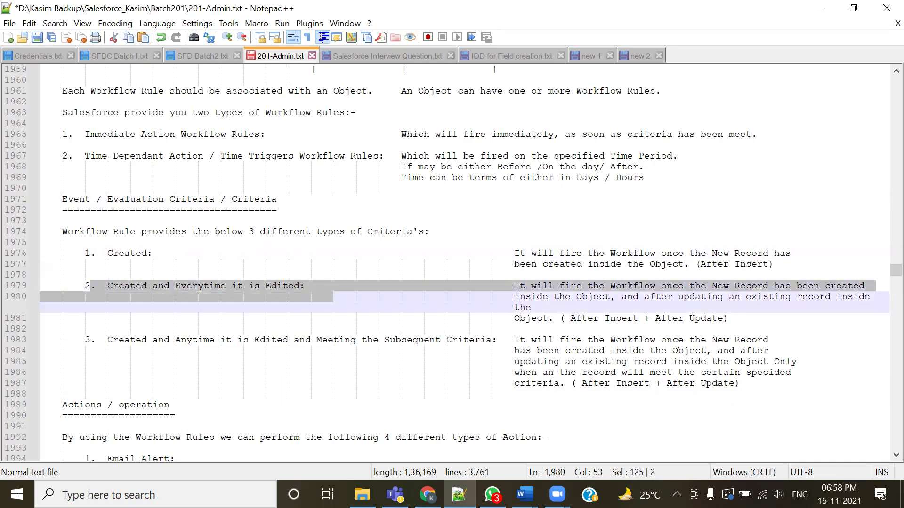
Highlight "Created and Anytime it is Edited" in the third criterion, followed by its "and Meeting the Subsequent" part.
{"action": "left_click_drag", "start_coordinate": [113, 340], "coordinate": [289, 346]}
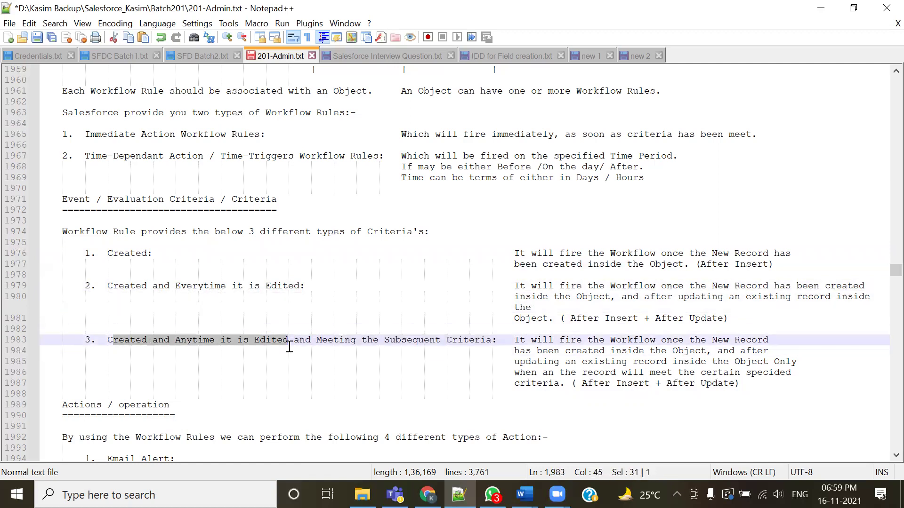
{"action": "left_click", "coordinate": [292, 367]}
{"action": "left_click_drag", "start_coordinate": [295, 342], "coordinate": [432, 343]}
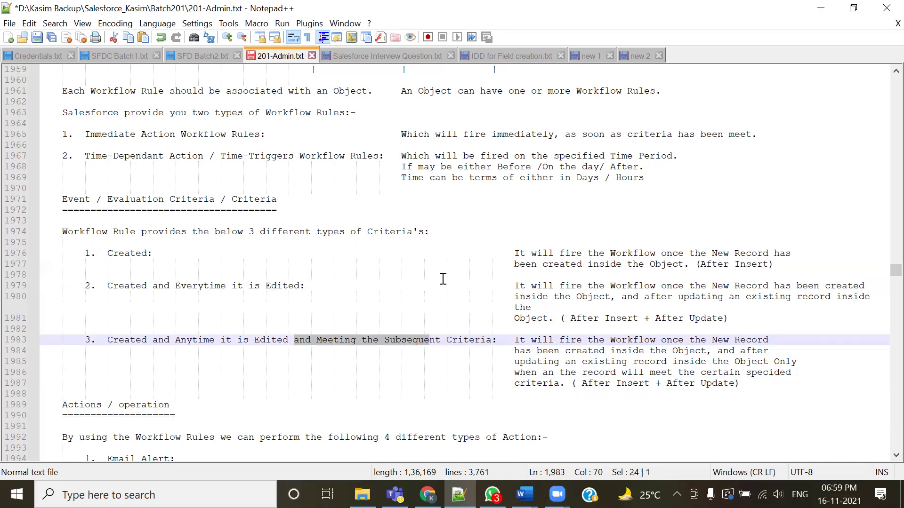
Go back to the bank and travel examples and highlight "Immediate Response" and the "Time Dependant Actions" wording.
{"action": "scroll", "coordinate": [443, 278], "scroll_direction": "up", "scroll_amount": 7}
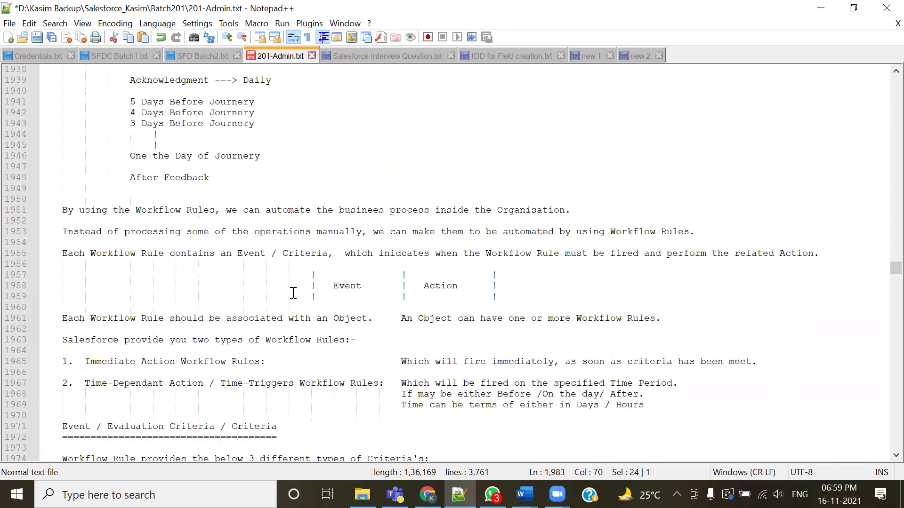
{"action": "scroll", "coordinate": [299, 301], "scroll_direction": "up", "scroll_amount": 4}
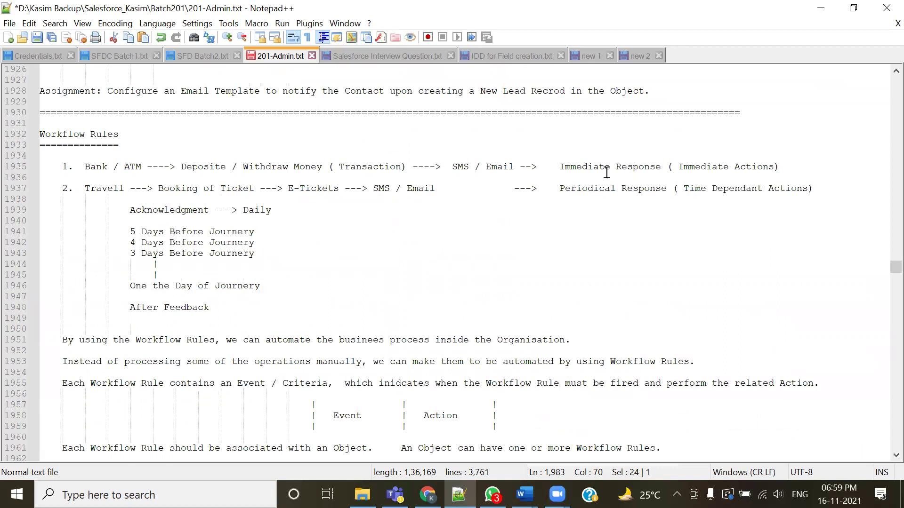
{"action": "left_click_drag", "start_coordinate": [548, 167], "coordinate": [620, 167]}
{"action": "left_click_drag", "start_coordinate": [684, 189], "coordinate": [734, 188]}
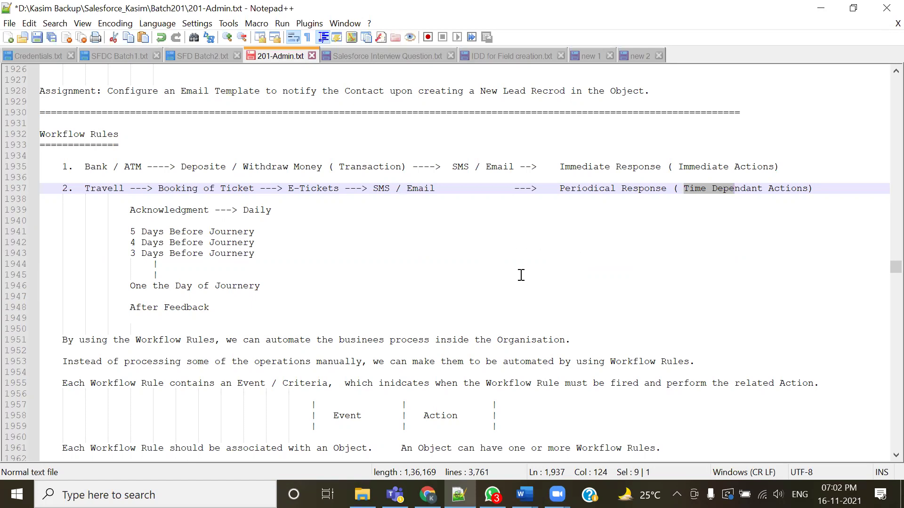
Return to the list of evaluation criteria and highlight the first, second and third criteria one after another.
{"action": "scroll", "coordinate": [521, 276], "scroll_direction": "down", "scroll_amount": 5}
{"action": "scroll", "coordinate": [357, 309], "scroll_direction": "down", "scroll_amount": 3}
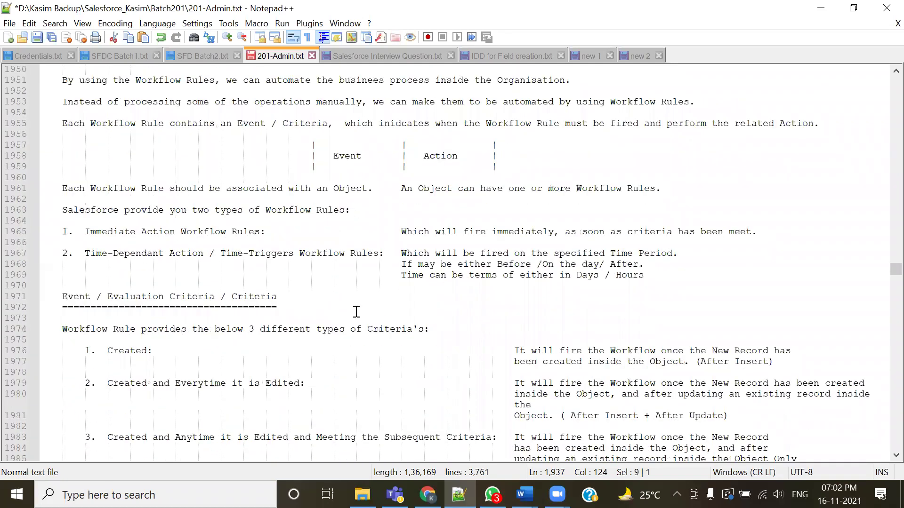
{"action": "scroll", "coordinate": [356, 312], "scroll_direction": "down", "scroll_amount": 2}
{"action": "left_click_drag", "start_coordinate": [100, 285], "coordinate": [197, 286]}
{"action": "left_click", "coordinate": [102, 322]}
{"action": "left_click_drag", "start_coordinate": [102, 322], "coordinate": [335, 322]}
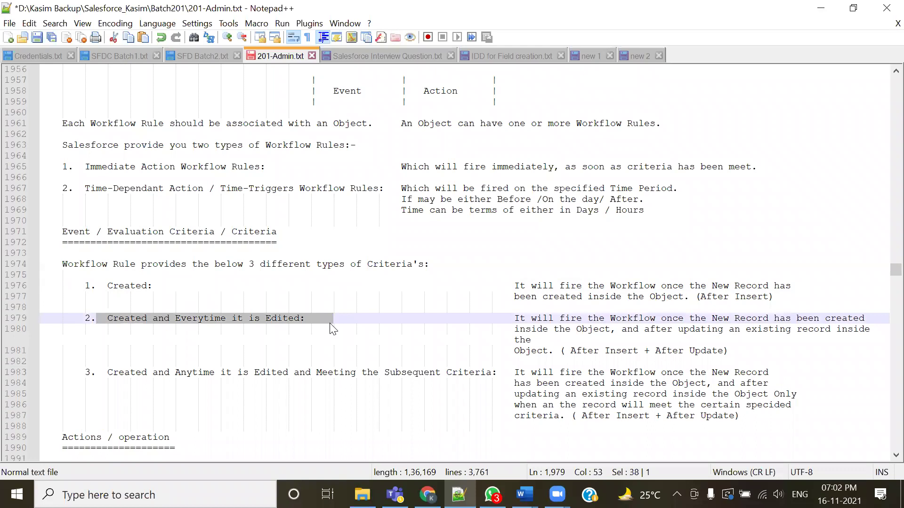
{"action": "left_click_drag", "start_coordinate": [105, 373], "coordinate": [495, 378]}
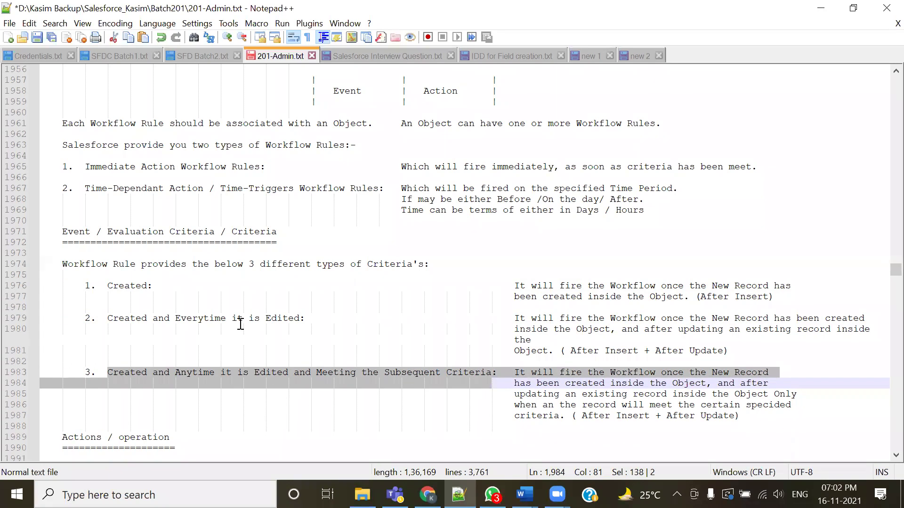
Open Salesforce Interview Question.txt and highlight question 26 about the event criteria that cannot have Time Dependent Actions.
{"action": "left_click", "coordinate": [429, 60]}
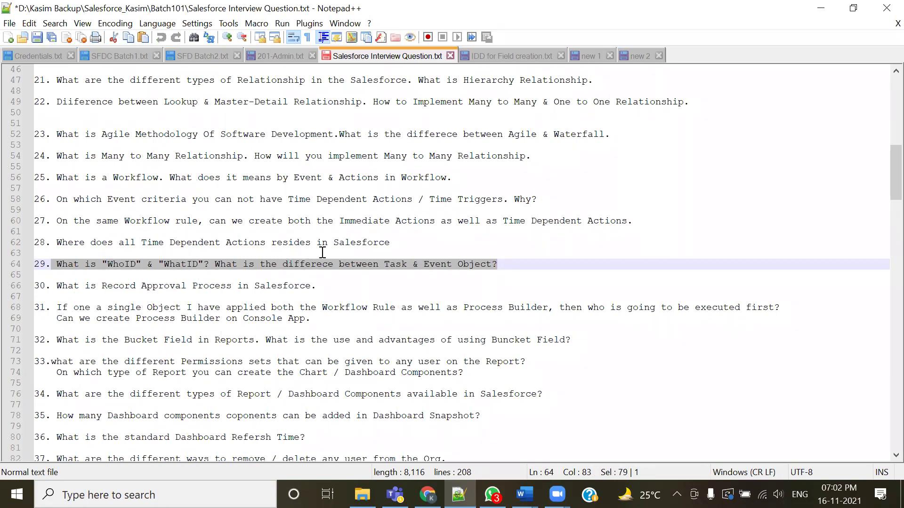
{"action": "left_click_drag", "start_coordinate": [56, 199], "coordinate": [417, 202]}
{"action": "left_click", "coordinate": [536, 200]}
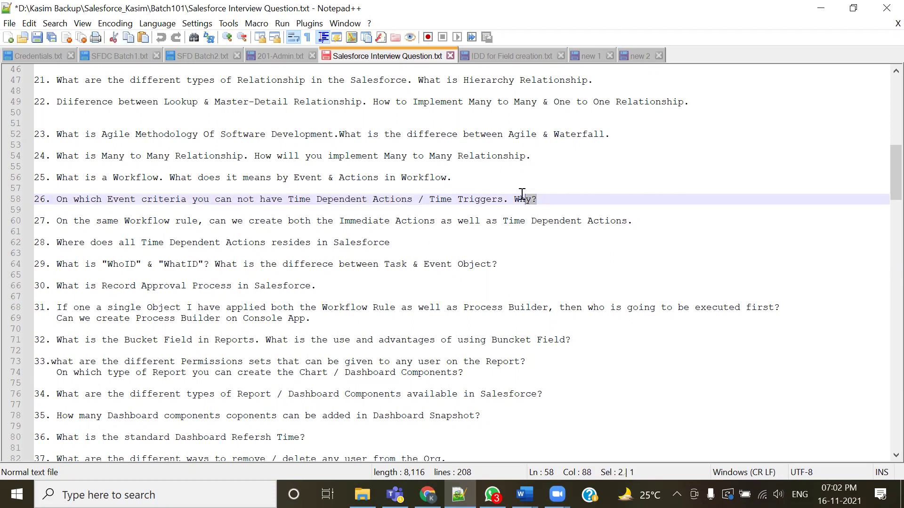
{"action": "key", "text": "shift+Up"}
{"action": "key", "text": "alt+Tab"}
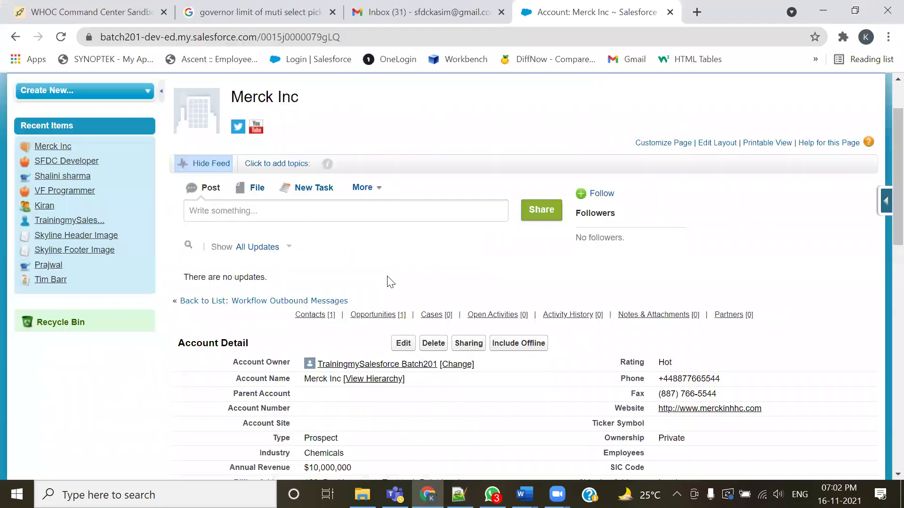
{"action": "key", "text": "alt+Tab"}
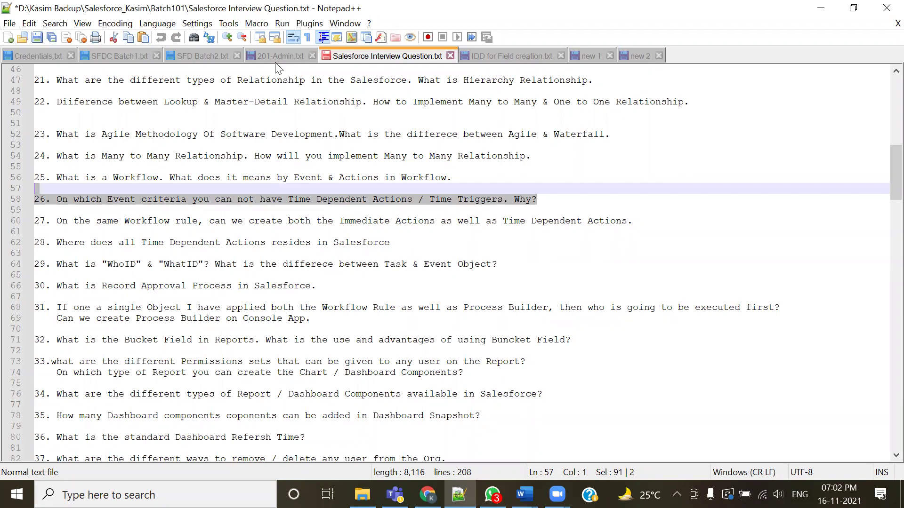
Switch back to 201-Admin.txt and highlight "Created", "Created and Everytime it is Edited" and the third criterion in turn.
{"action": "left_click", "coordinate": [260, 58]}
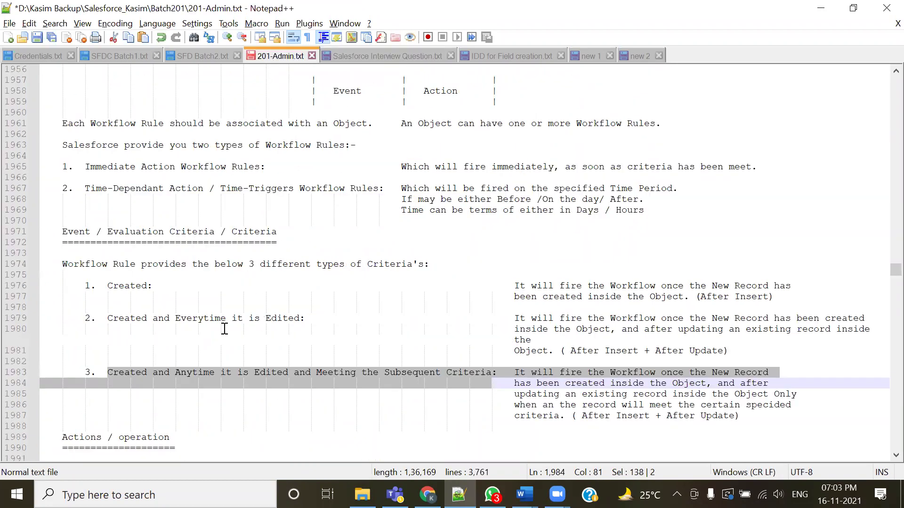
{"action": "left_click_drag", "start_coordinate": [107, 286], "coordinate": [152, 285]}
{"action": "left_click_drag", "start_coordinate": [107, 319], "coordinate": [311, 318]}
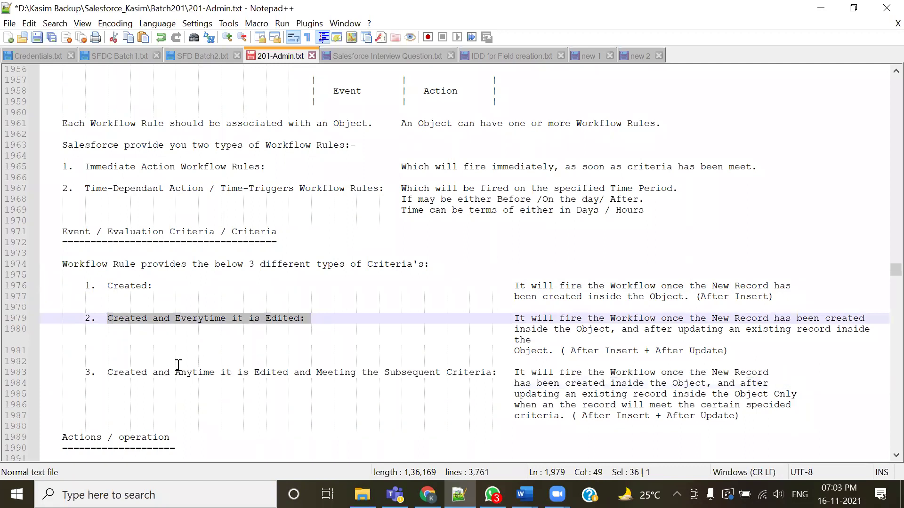
{"action": "left_click_drag", "start_coordinate": [96, 373], "coordinate": [492, 373]}
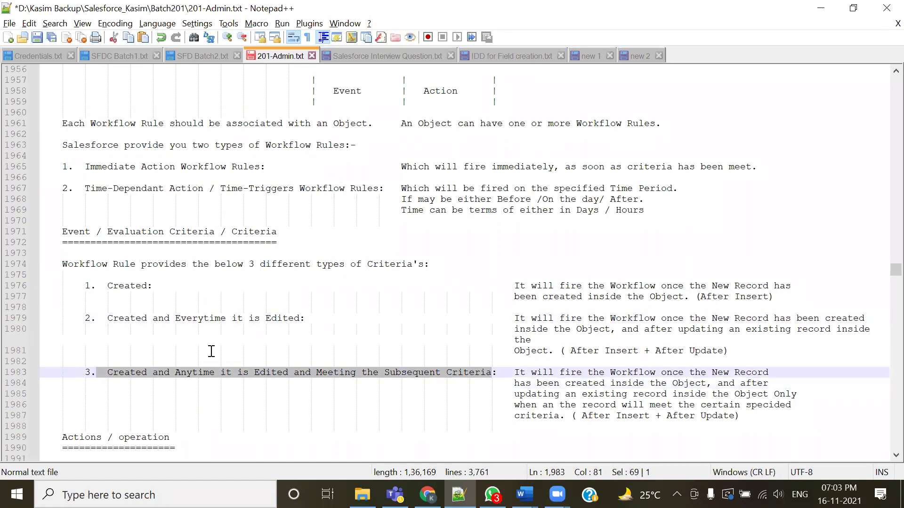
Add the note "(Can not be used for Time Depandant Actions)" directly beneath the second criterion, "Created and Everytime it is Edited".
{"action": "left_click", "coordinate": [107, 329]}
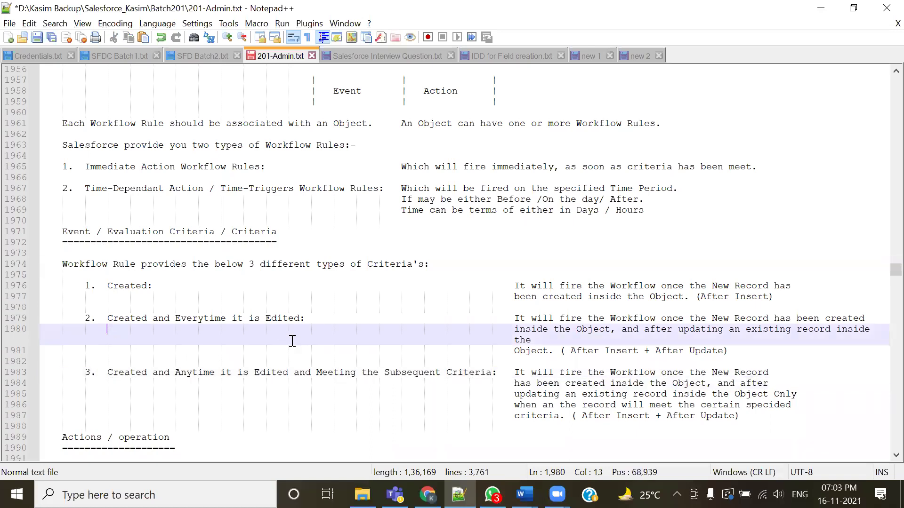
{"action": "type", "text": "("}
{"action": "type", "text": "Can not "}
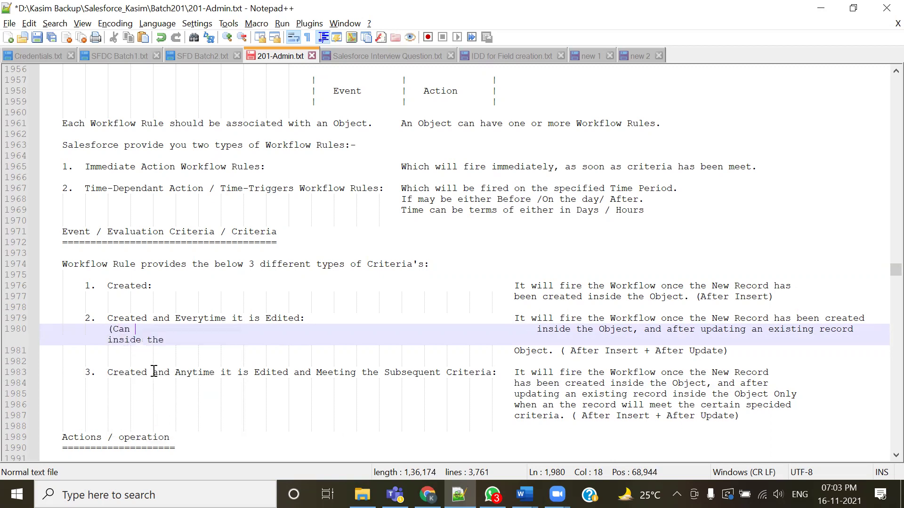
{"action": "type", "text": "be "}
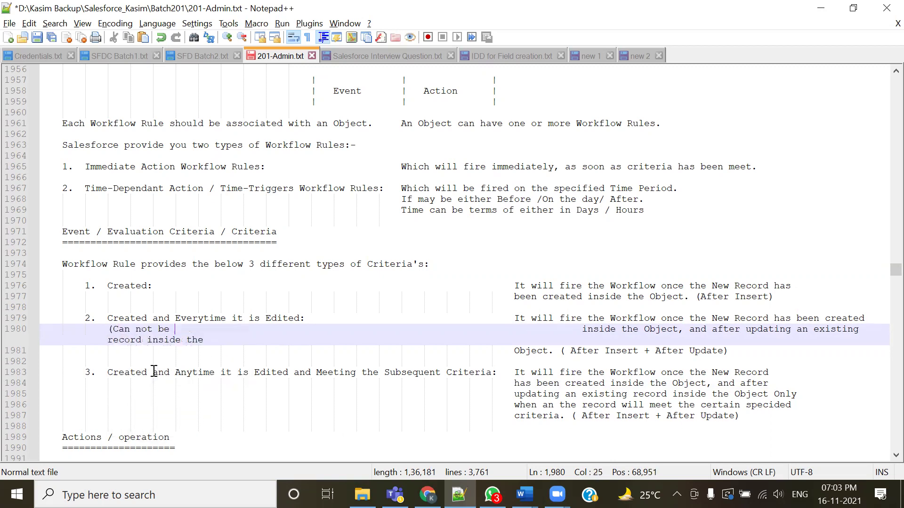
{"action": "type", "text": "used for "}
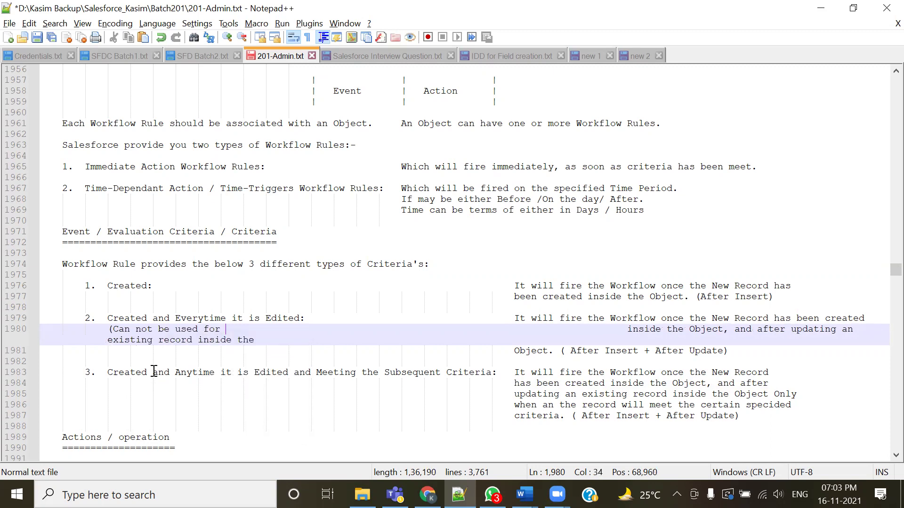
{"action": "type", "text": "Time De"}
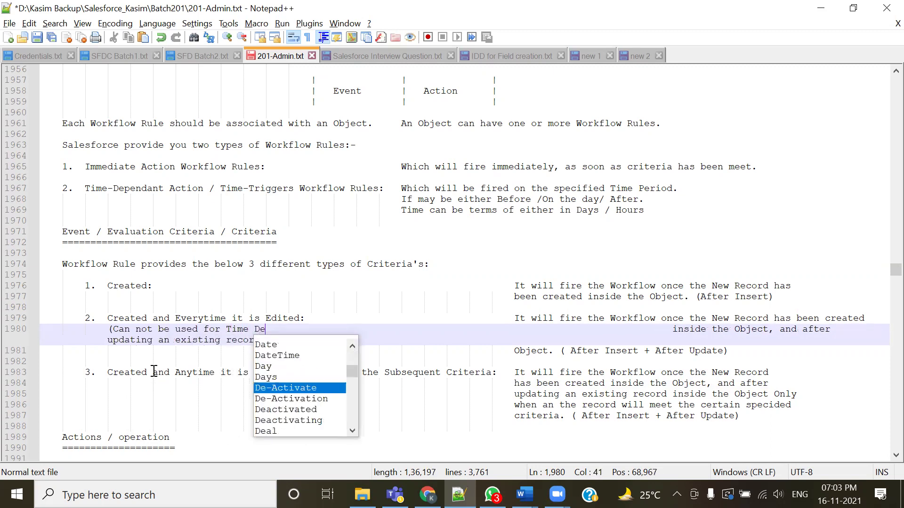
{"action": "type", "text": "pendant Action"}
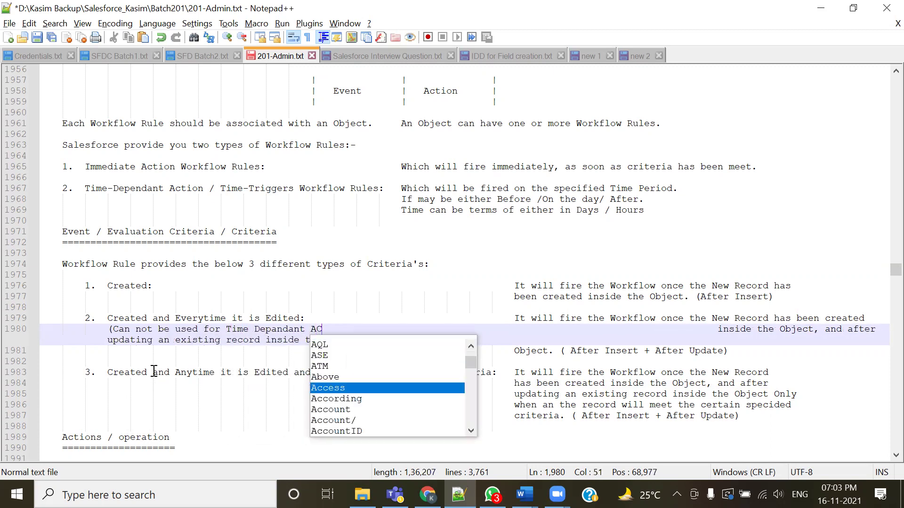
{"action": "type", "text": "s"}
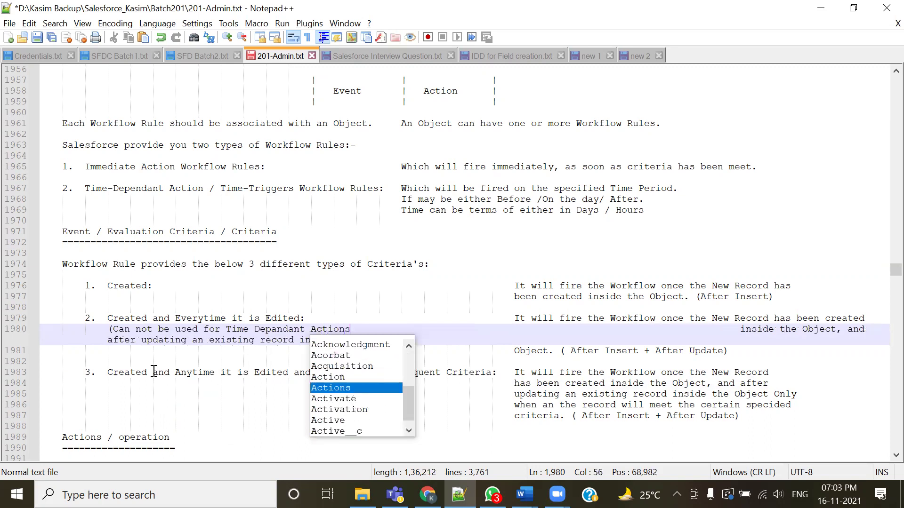
{"action": "type", "text": ")"}
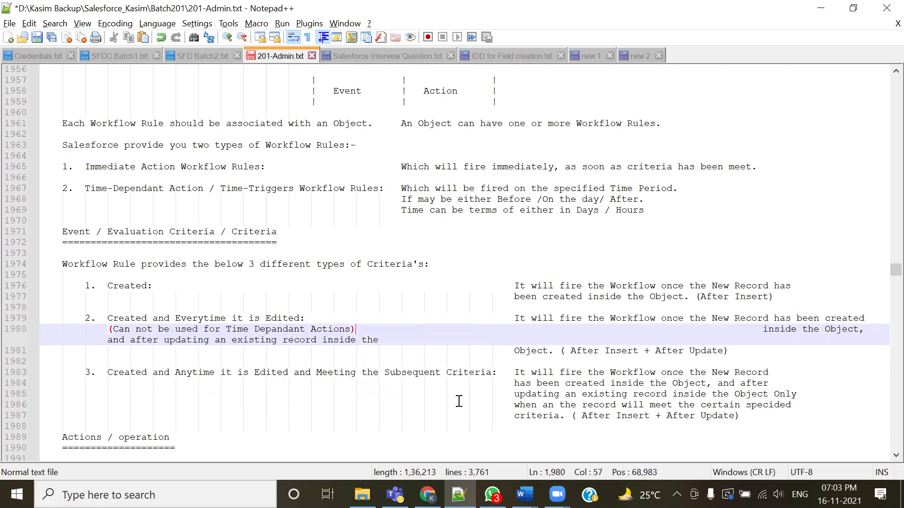
Remove the extra spacing before "inside the Object" and one indent before the new note, then save the file.
{"action": "left_click", "coordinate": [765, 329]}
{"action": "key", "text": "BackSpace"}
{"action": "key", "text": "BackSpace"}
{"action": "key", "text": "BackSpace"}
{"action": "key", "text": "BackSpace"}
{"action": "key", "text": "BackSpace"}
{"action": "key", "text": "BackSpace"}
{"action": "key", "text": "BackSpace"}
{"action": "key", "text": "BackSpace"}
{"action": "key", "text": "BackSpace"}
{"action": "key", "text": "BackSpace"}
{"action": "key", "text": "BackSpace"}
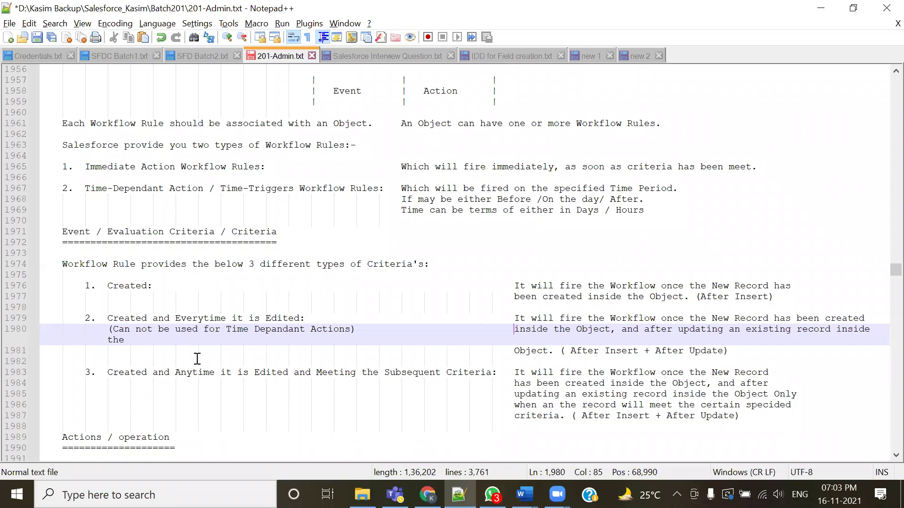
{"action": "left_click", "coordinate": [109, 331]}
{"action": "key", "text": "BackSpace"}
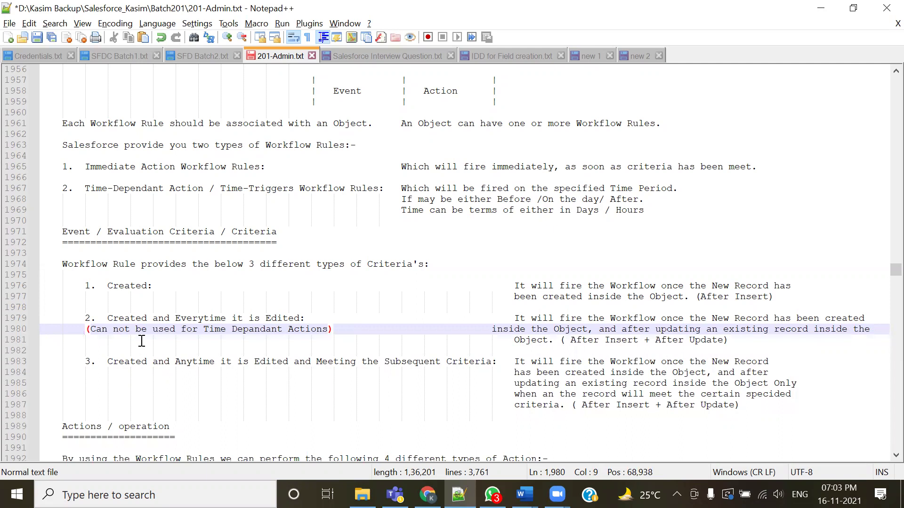
{"action": "left_click_drag", "start_coordinate": [108, 316], "coordinate": [334, 320]}
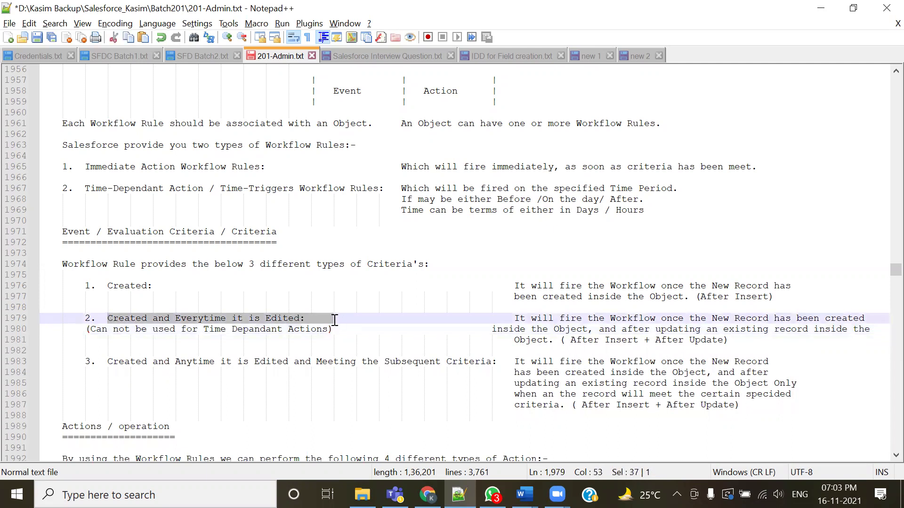
{"action": "key", "text": "ctrl+s"}
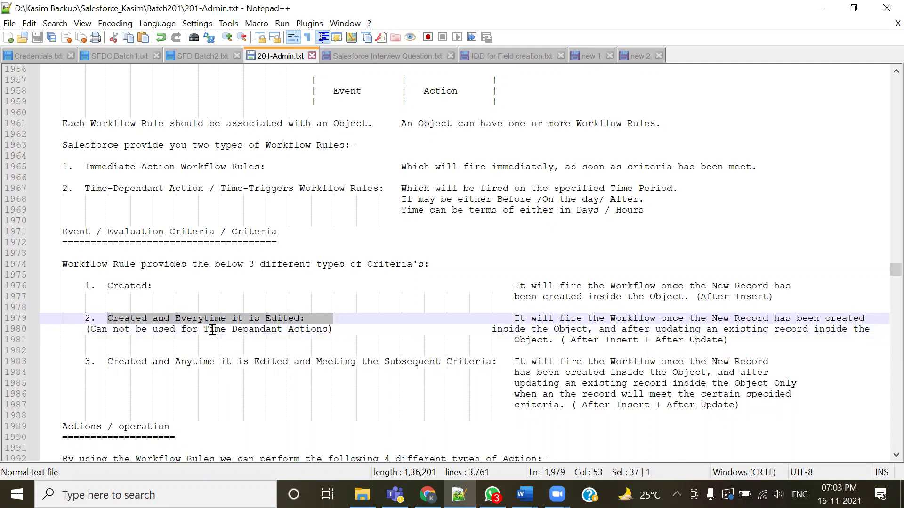
Highlight the new note's "Time Depandant Actions" wording, then the second and third criteria, and clear the selection.
{"action": "left_click_drag", "start_coordinate": [207, 329], "coordinate": [332, 329]}
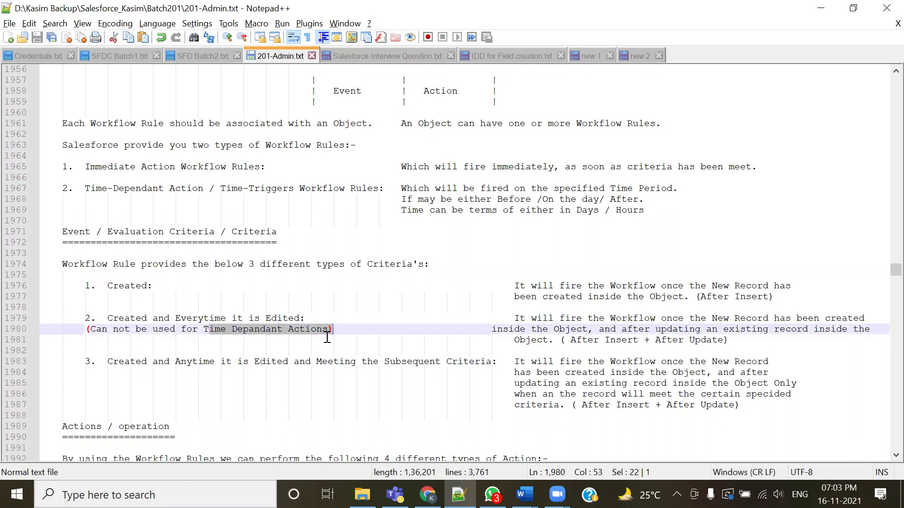
{"action": "left_click", "coordinate": [327, 337]}
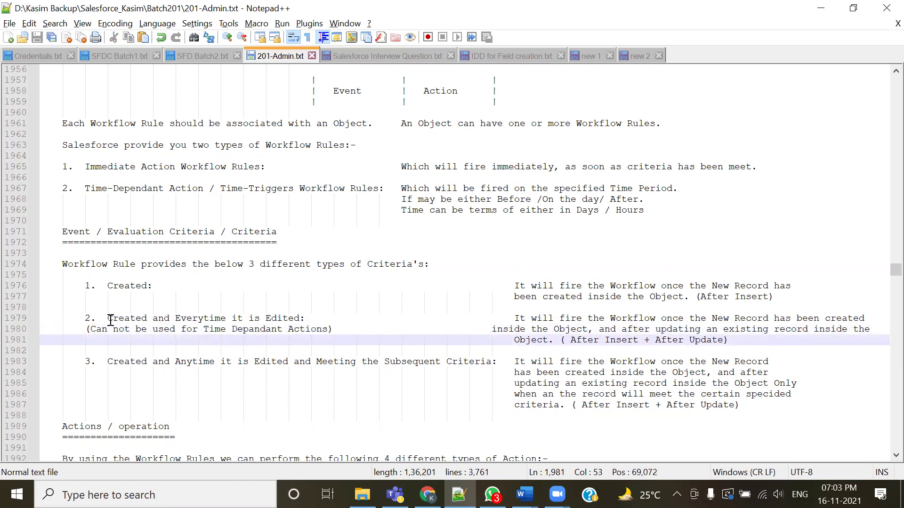
{"action": "left_click_drag", "start_coordinate": [108, 318], "coordinate": [215, 318]}
{"action": "left_click_drag", "start_coordinate": [107, 361], "coordinate": [430, 362]}
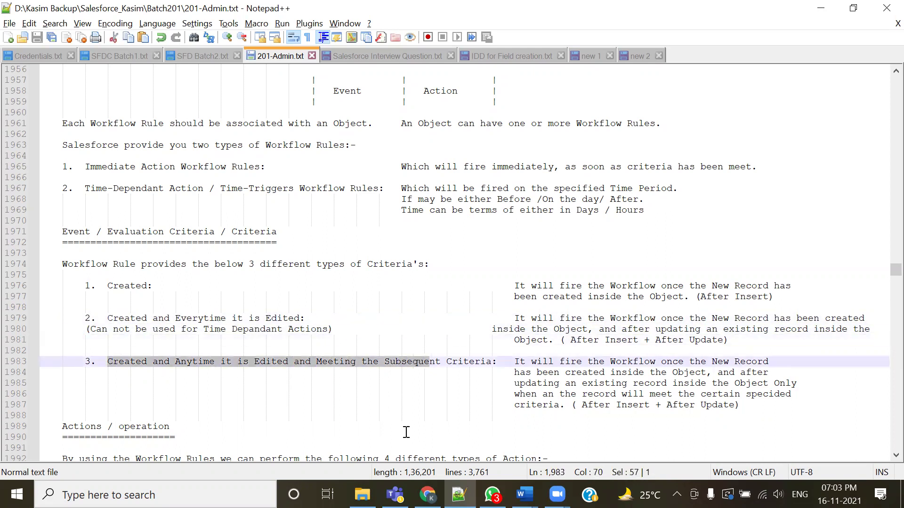
{"action": "left_click", "coordinate": [316, 426]}
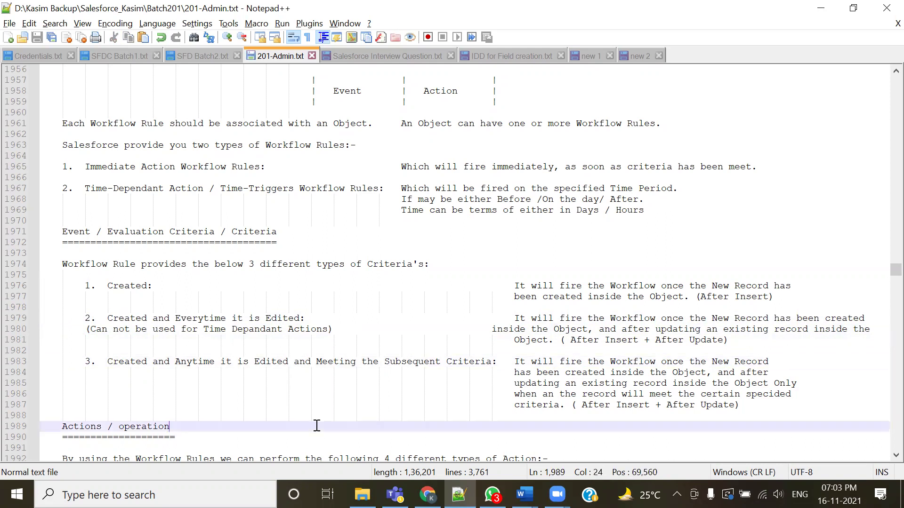
Highlight "Time Depandant" in the note beneath the second criterion, then the criterion "Created and Everytime it is Edited", then the note's wording again.
{"action": "left_click", "coordinate": [87, 329]}
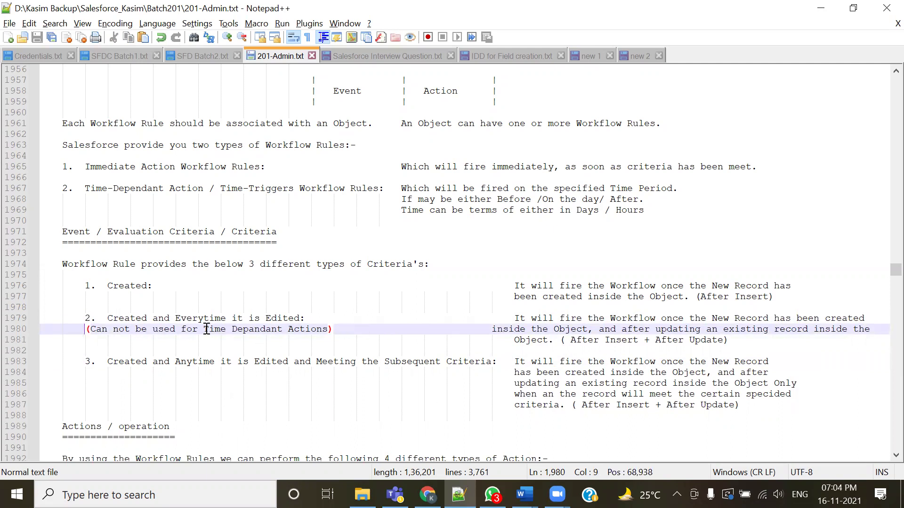
{"action": "left_click_drag", "start_coordinate": [204, 329], "coordinate": [269, 329]}
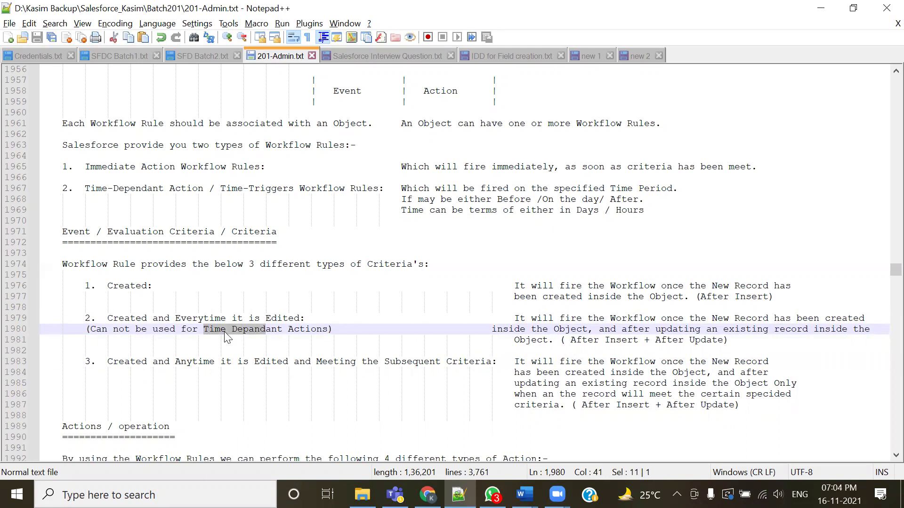
{"action": "left_click_drag", "start_coordinate": [107, 318], "coordinate": [248, 318]}
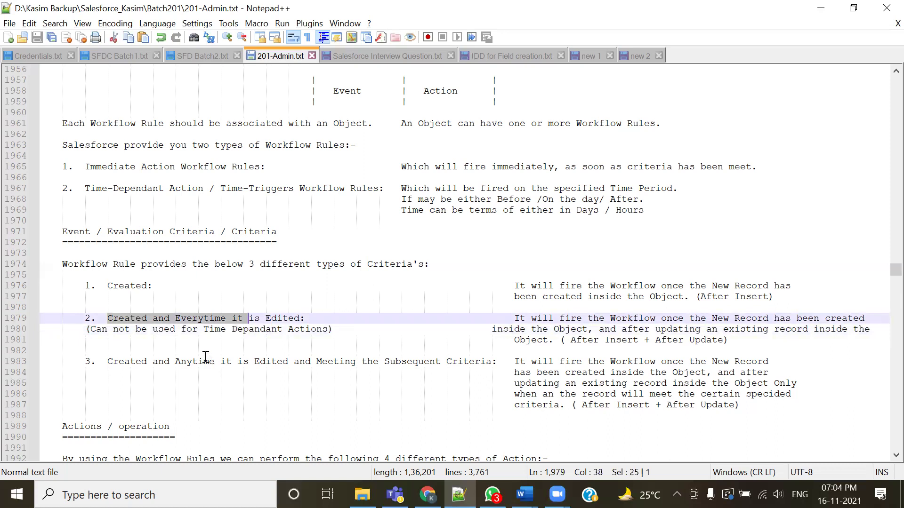
{"action": "left_click_drag", "start_coordinate": [209, 328], "coordinate": [215, 328]}
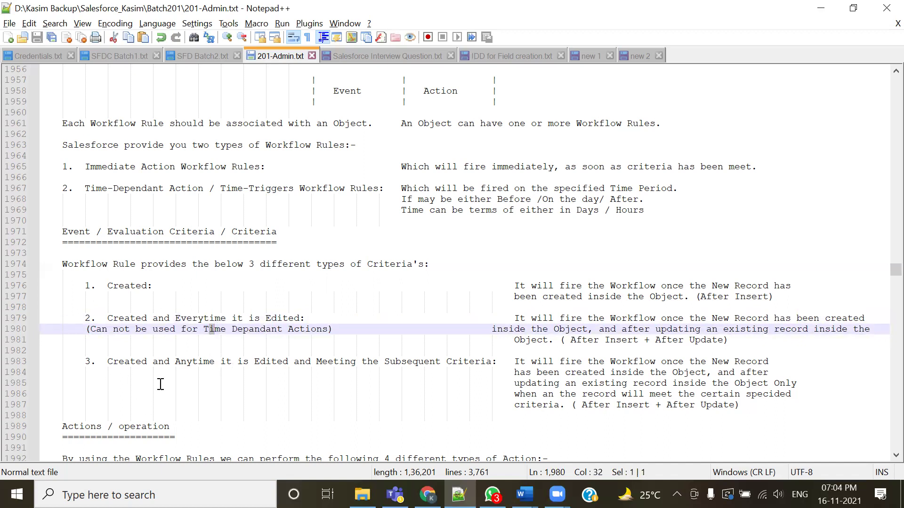
Go to the "Governor Limits" section, highlight its numbered workflow rule limits twice, and clear the selection.
{"action": "scroll", "coordinate": [160, 384], "scroll_direction": "down", "scroll_amount": 15}
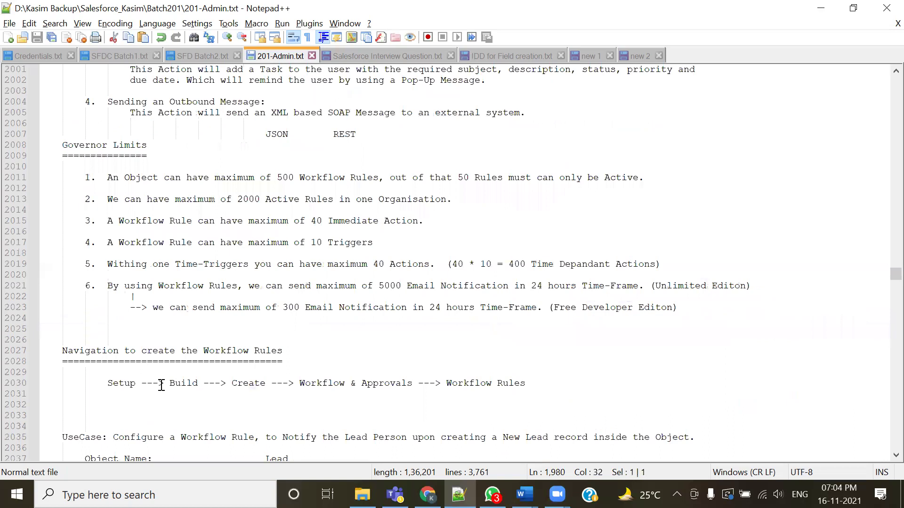
{"action": "left_click_drag", "start_coordinate": [97, 177], "coordinate": [453, 298]}
{"action": "left_click", "coordinate": [389, 326]}
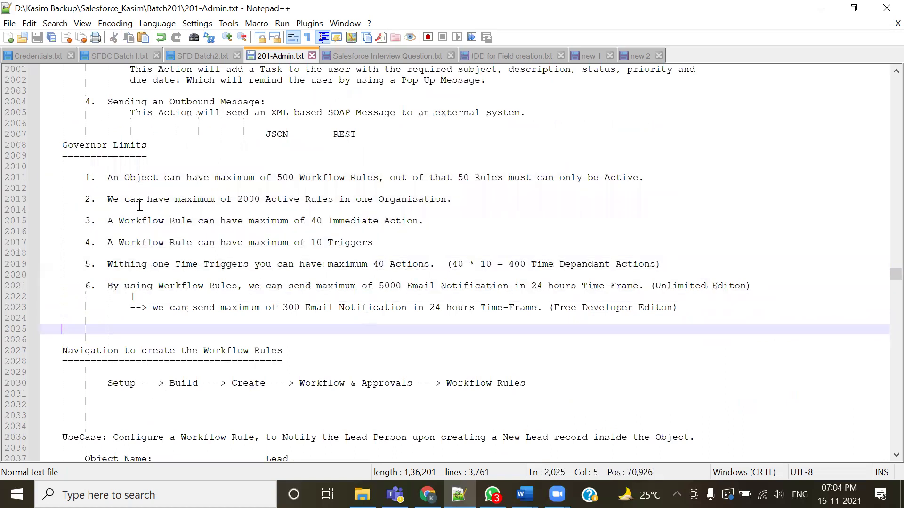
{"action": "left_click_drag", "start_coordinate": [115, 178], "coordinate": [433, 264]}
{"action": "left_click", "coordinate": [303, 338]}
Bookmark the Lead notification "UseCase" line and delete two of the blank lines above it, saving the file.
{"action": "scroll", "coordinate": [302, 337], "scroll_direction": "down", "scroll_amount": 1}
{"action": "scroll", "coordinate": [302, 338], "scroll_direction": "down", "scroll_amount": 4}
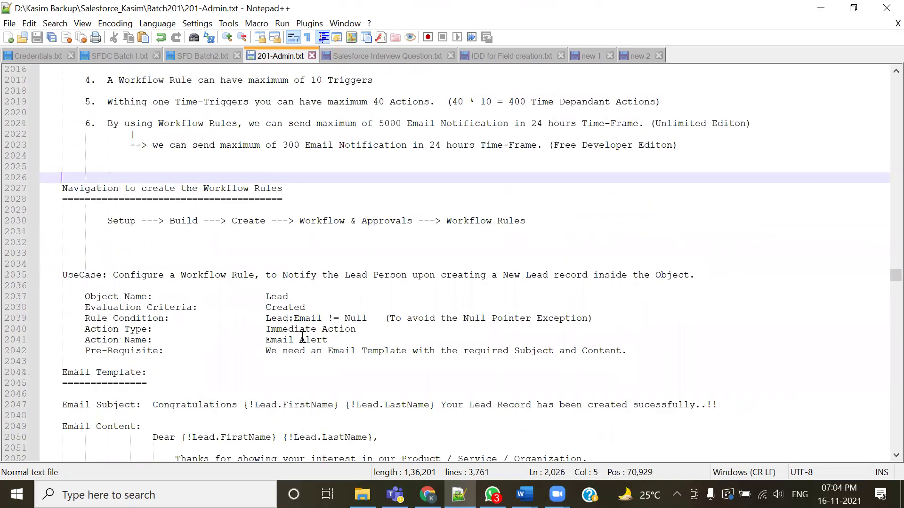
{"action": "left_click", "coordinate": [32, 275]}
{"action": "left_click_drag", "start_coordinate": [62, 263], "coordinate": [49, 239]}
{"action": "key", "text": "Delete"}
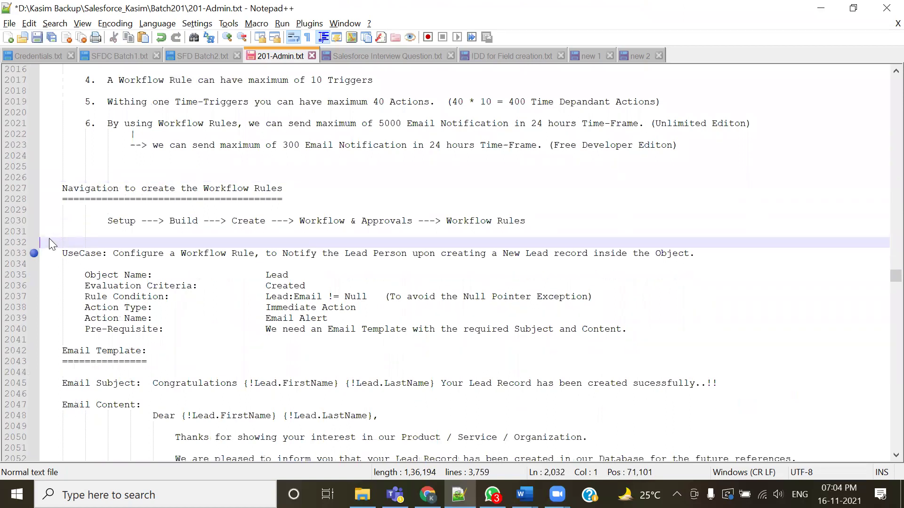
{"action": "key", "text": "ctrl+s"}
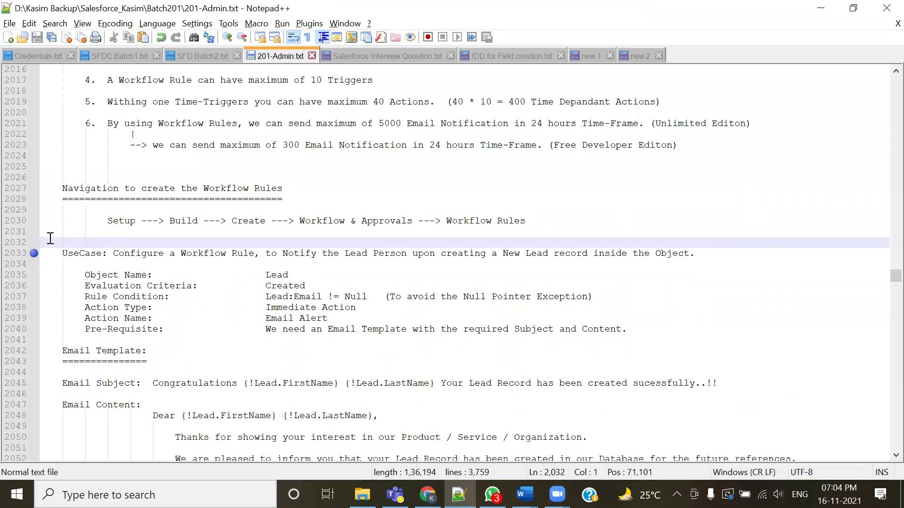
Return to the "Actions / operation" section above the Governor Limits.
{"action": "scroll", "coordinate": [277, 307], "scroll_direction": "up", "scroll_amount": 6}
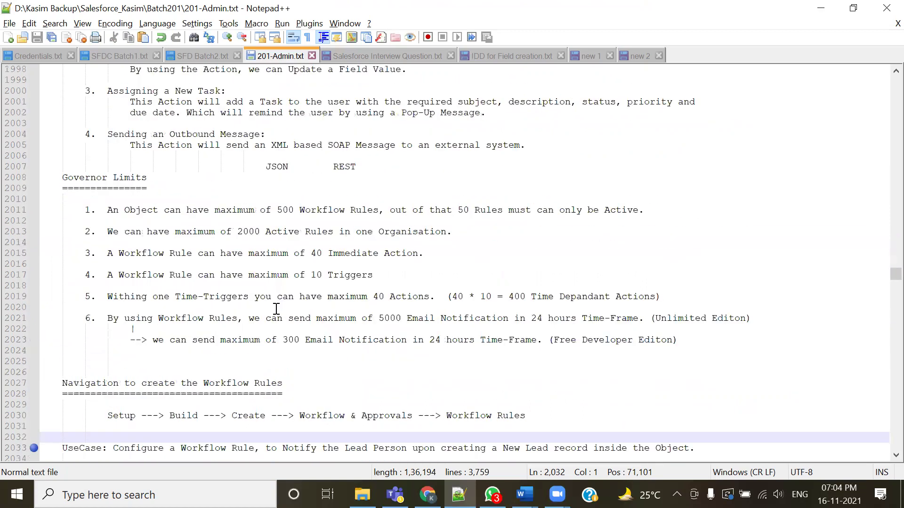
{"action": "scroll", "coordinate": [276, 309], "scroll_direction": "up", "scroll_amount": 3}
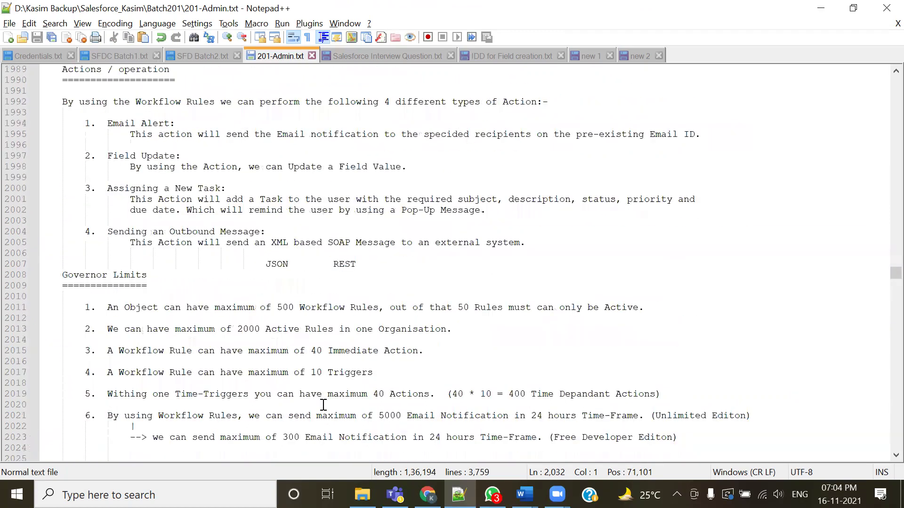